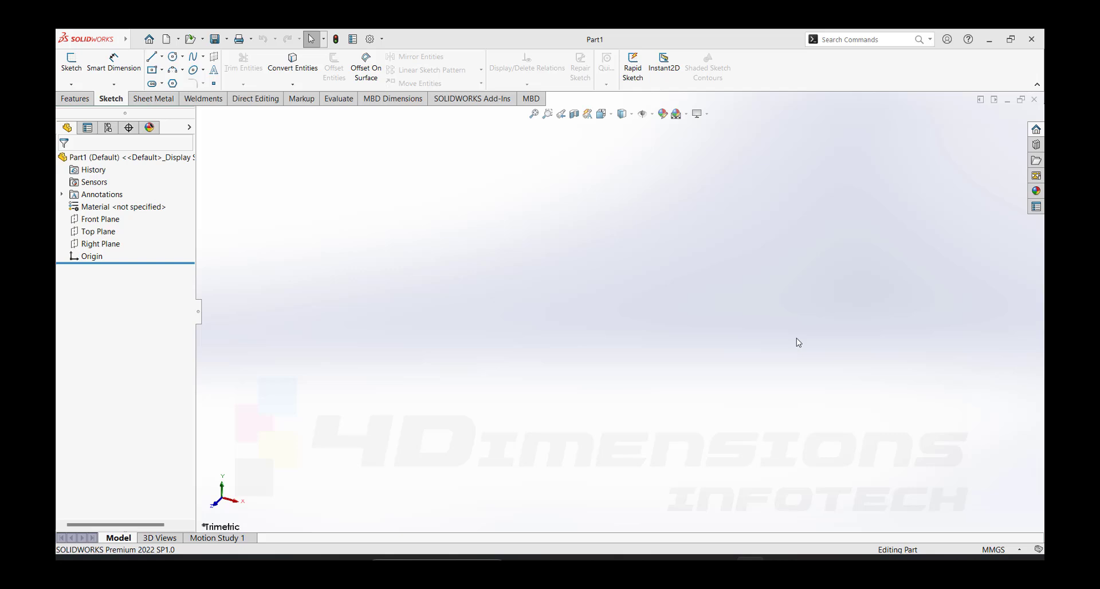
- Start a sketch on the Top Plane and draw a center rectangle about 257 by 150 mm centred on the origin
{"action": "left_click", "coordinate": [104, 232]}
{"action": "left_click", "coordinate": [106, 216]}
{"action": "left_click", "coordinate": [162, 70]}
{"action": "left_click", "coordinate": [183, 97]}
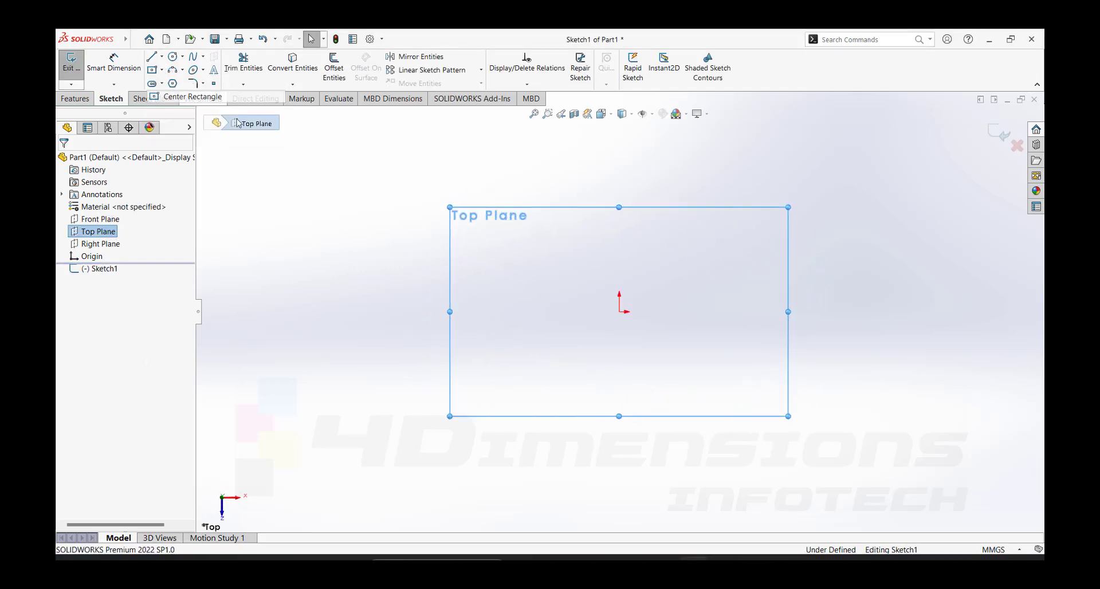
{"action": "left_click", "coordinate": [620, 313]}
{"action": "left_click", "coordinate": [863, 169]}
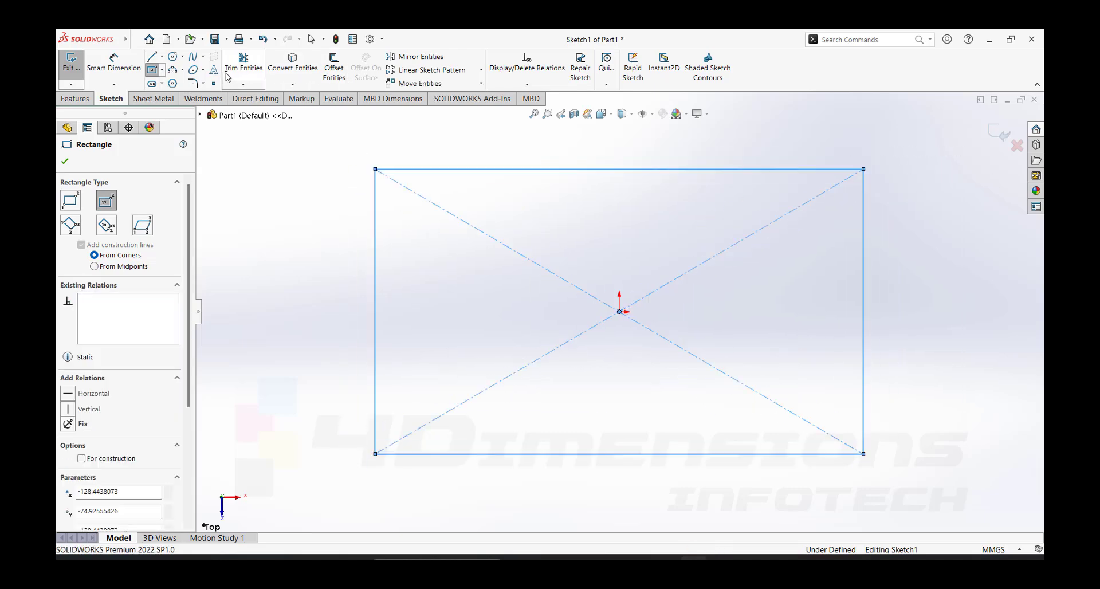
- Dimension the rectangle to 250 mm wide and 150 mm high
{"action": "left_click", "coordinate": [114, 63]}
{"action": "left_click", "coordinate": [597, 169]}
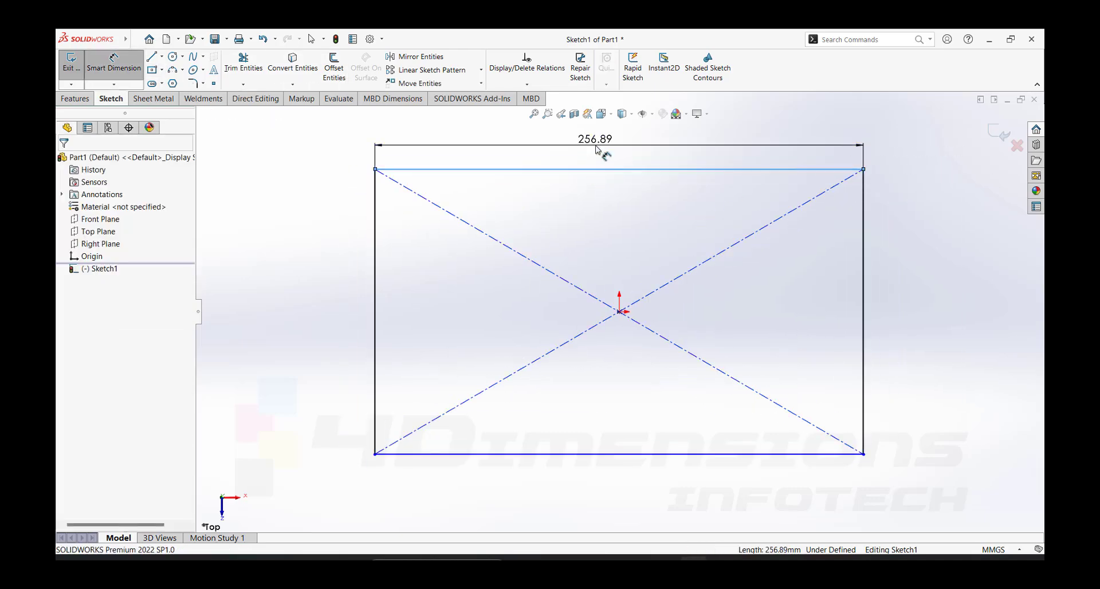
{"action": "left_click", "coordinate": [596, 150]}
{"action": "type", "text": "250"}
{"action": "key", "text": "Return"}
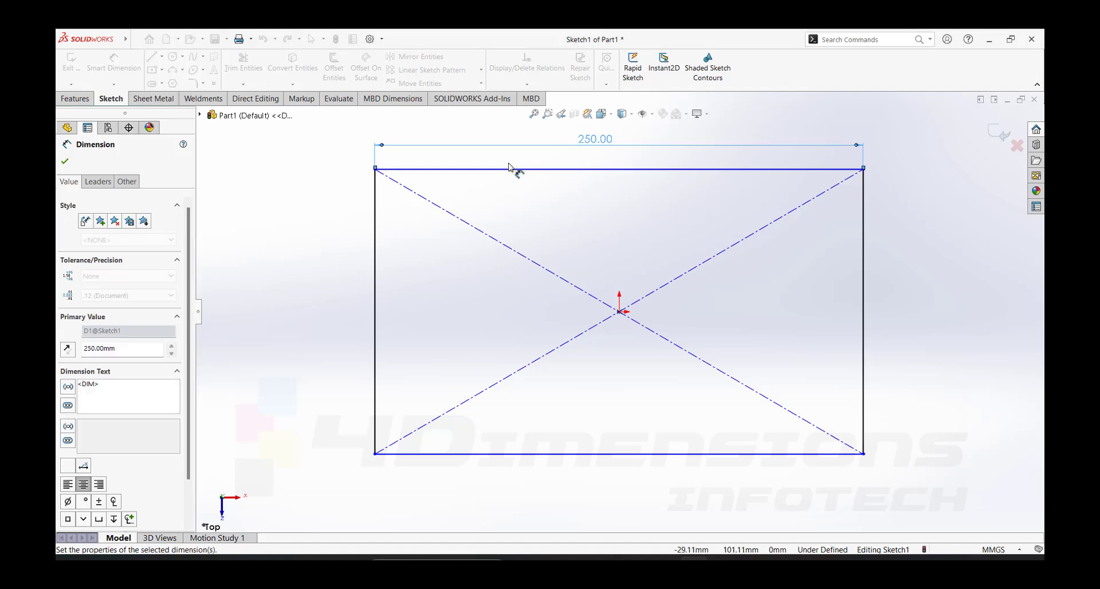
{"action": "left_click", "coordinate": [416, 232]}
{"action": "left_click", "coordinate": [393, 232]}
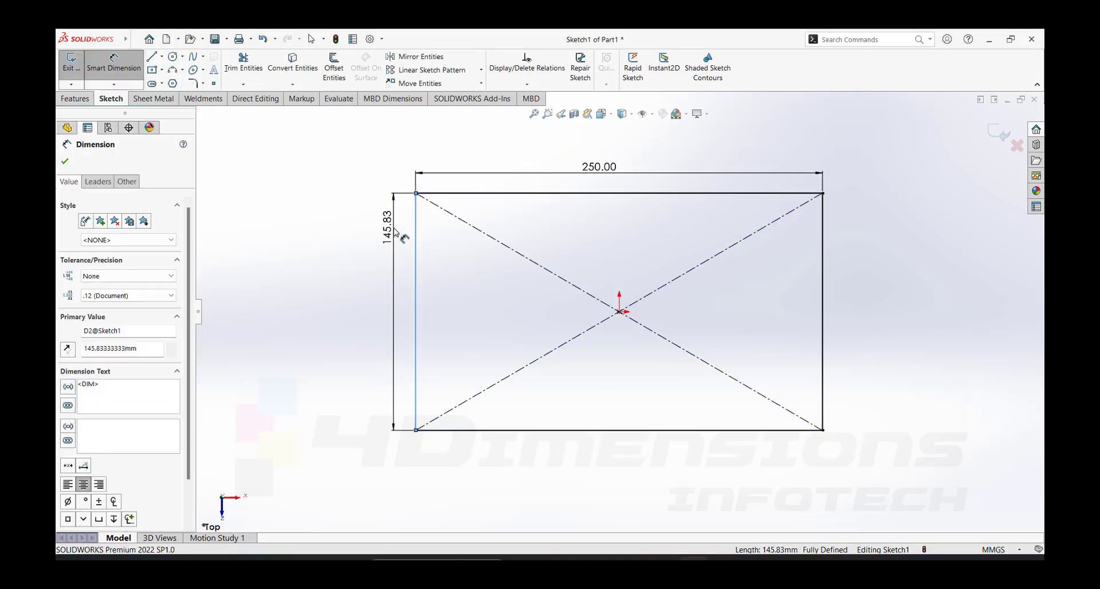
{"action": "type", "text": "150"}
{"action": "key", "text": "Return"}
- Extrude the rectangle into a solid block with a blind depth of 60 mm
{"action": "scroll", "coordinate": [575, 336], "scroll_direction": "up", "scroll_amount": 2}
{"action": "middle_click_drag", "start_coordinate": [759, 312], "coordinate": [766, 260]}
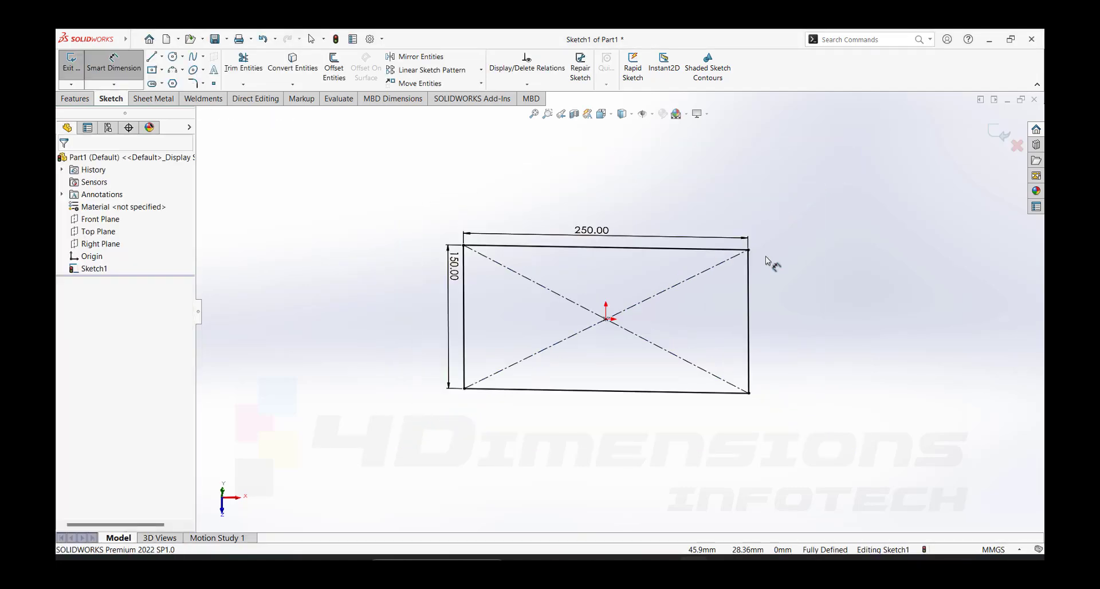
{"action": "left_click", "coordinate": [75, 99]}
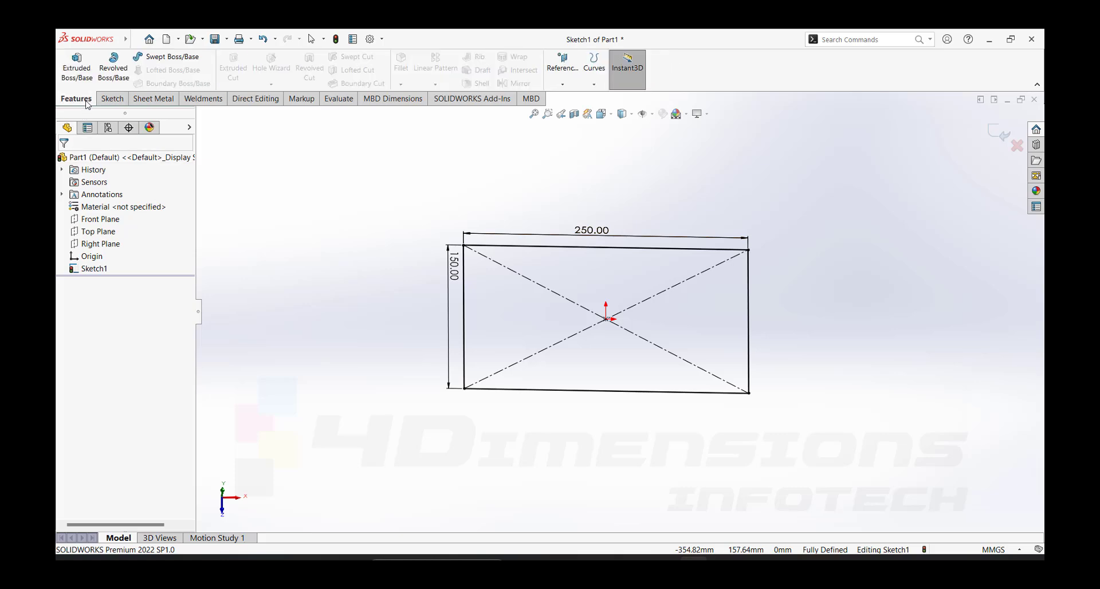
{"action": "left_click", "coordinate": [76, 66]}
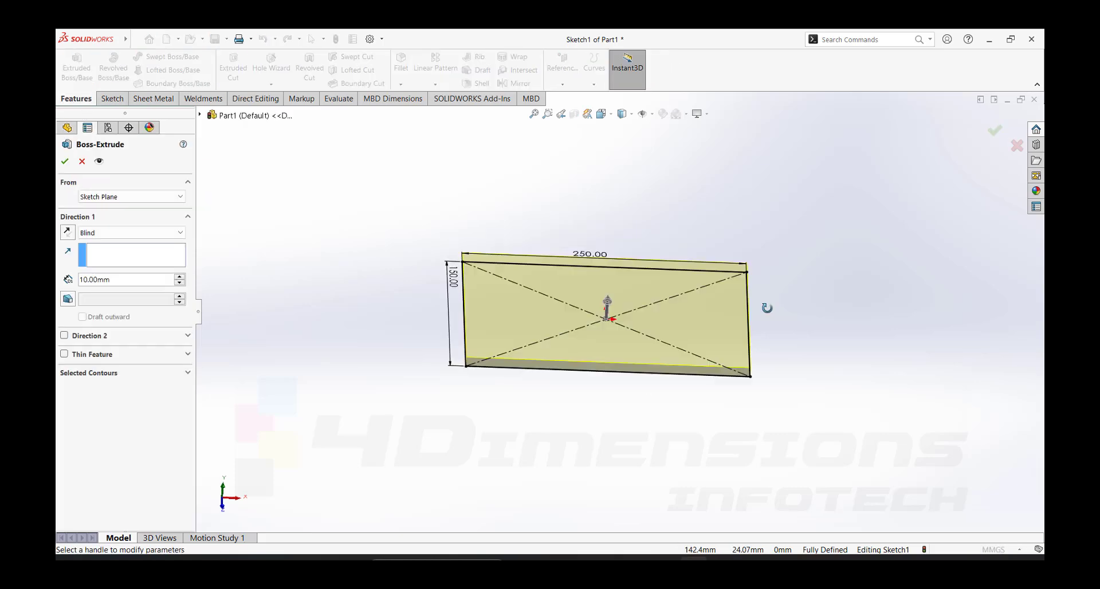
{"action": "left_click", "coordinate": [179, 276]}
{"action": "left_click", "coordinate": [178, 277]}
{"action": "left_click", "coordinate": [179, 277]}
{"action": "left_click", "coordinate": [179, 277]}
{"action": "left_click", "coordinate": [179, 277]}
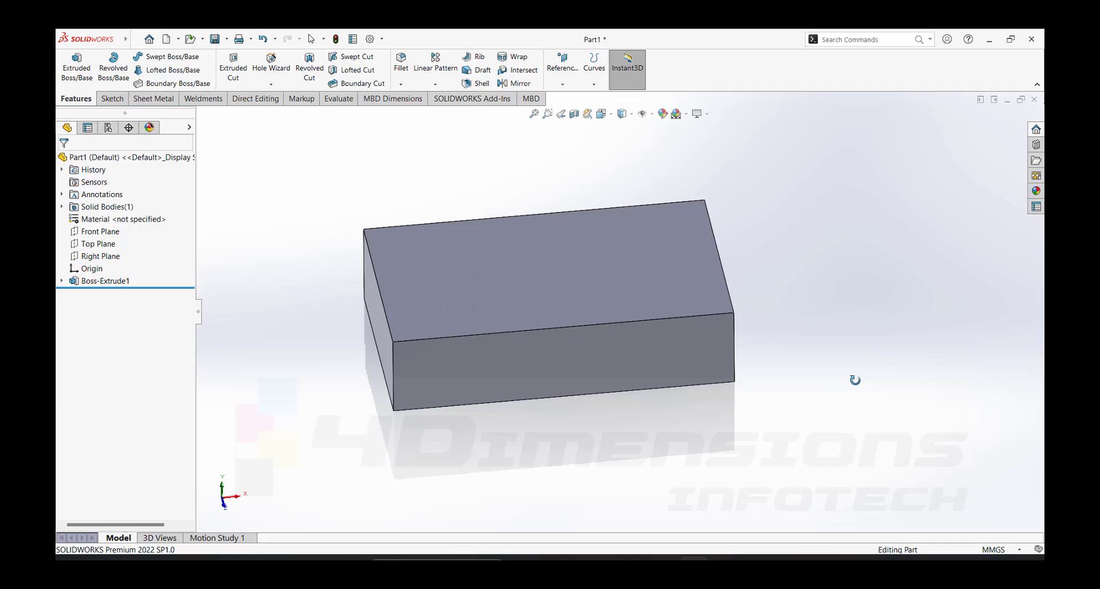
{"action": "mouse_move", "coordinate": [855, 379]}
{"action": "middle_mouse_down"}
{"action": "mouse_move", "coordinate": [868, 364]}
{"action": "mouse_move", "coordinate": [854, 383]}
{"action": "middle_mouse_up"}
- Start a sketch on the block's top face and draw a circle about 49 mm in diameter near its back-left corner
{"action": "scroll", "coordinate": [653, 286], "scroll_direction": "down", "scroll_amount": 2}
{"action": "middle_click_drag", "start_coordinate": [619, 307], "coordinate": [613, 317]}
{"action": "left_click", "coordinate": [535, 273]}
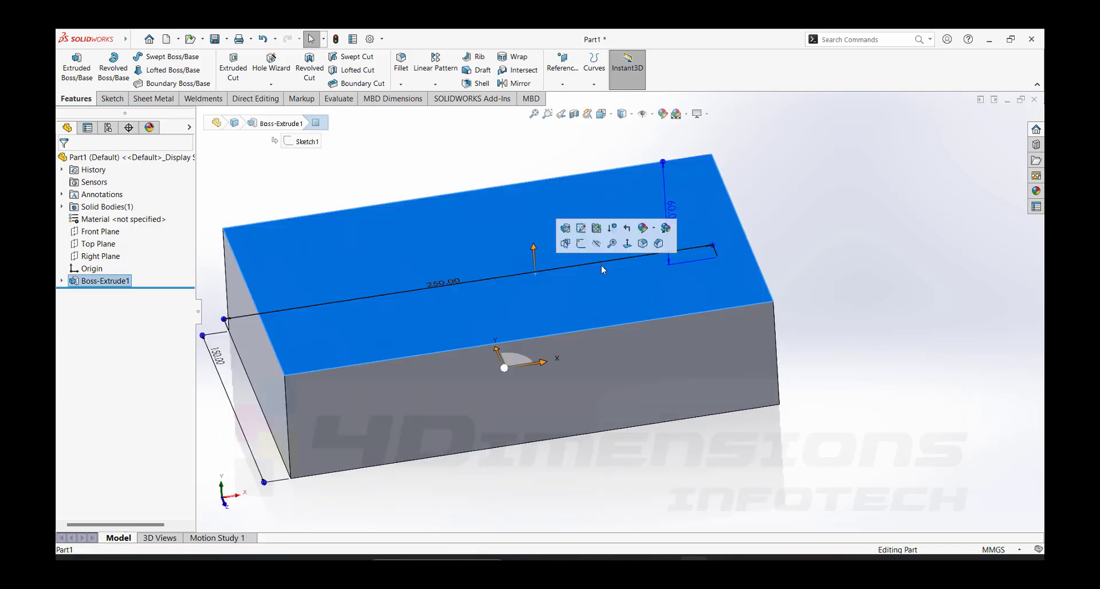
{"action": "left_click", "coordinate": [581, 244]}
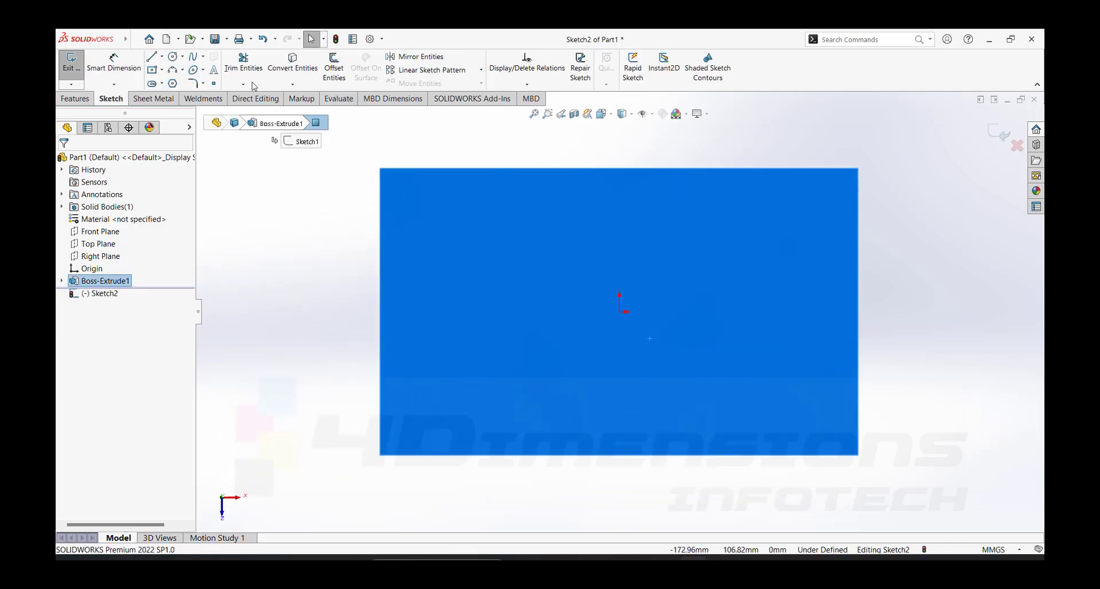
{"action": "left_click", "coordinate": [179, 61]}
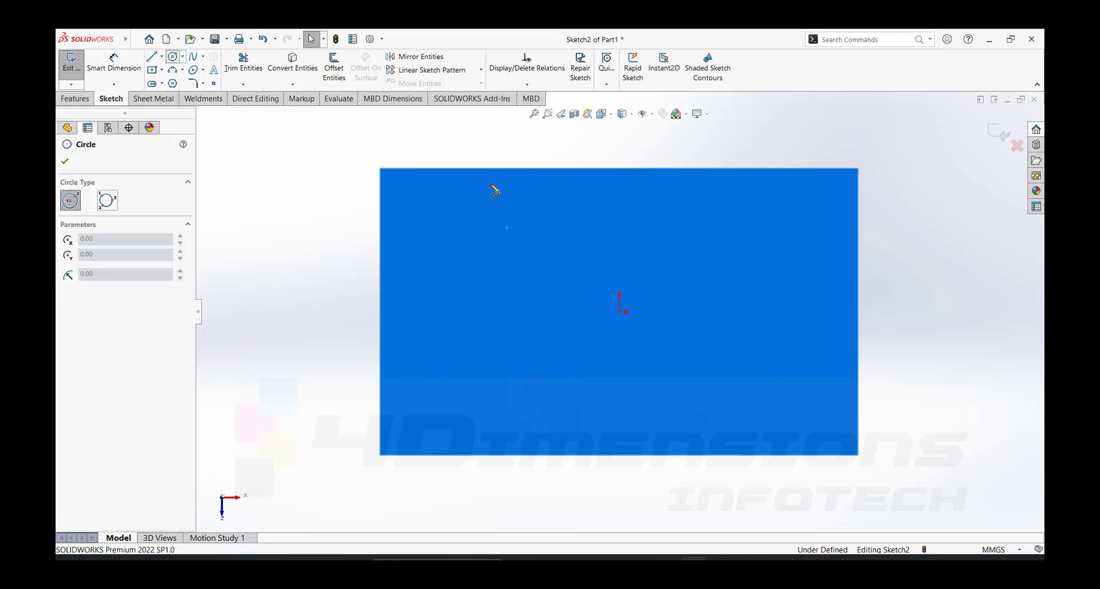
{"action": "left_click", "coordinate": [458, 225]}
{"action": "left_click", "coordinate": [502, 208]}
- Dimension the circle's diameter to 50 mm
{"action": "right_click_drag", "start_coordinate": [505, 330], "coordinate": [506, 274]}
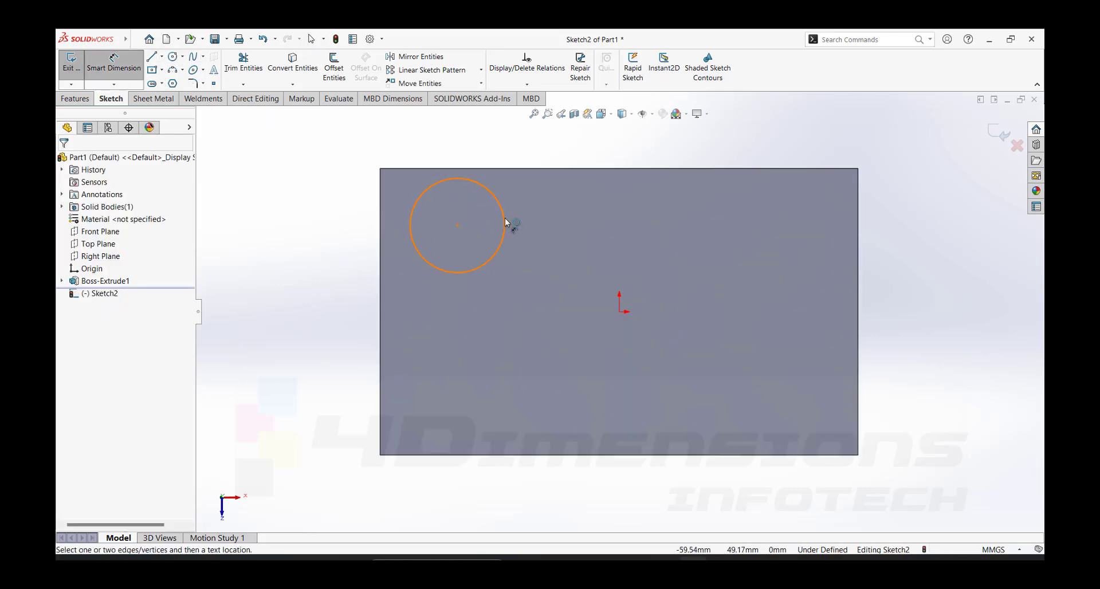
{"action": "left_click", "coordinate": [505, 221]}
{"action": "left_click", "coordinate": [575, 208]}
{"action": "type", "text": "50"}
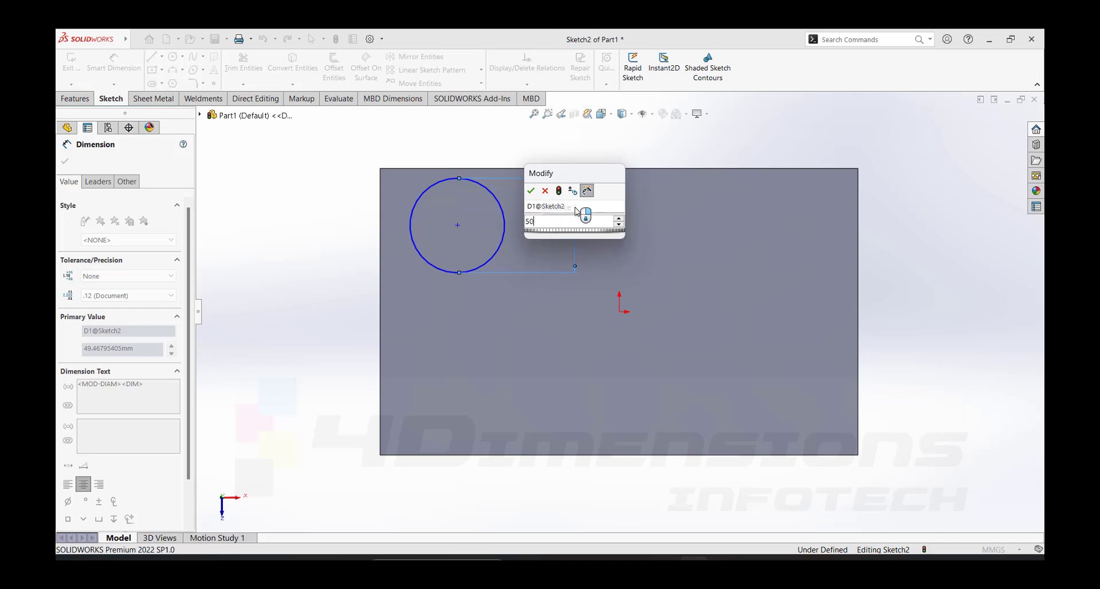
{"action": "key", "text": "Return"}
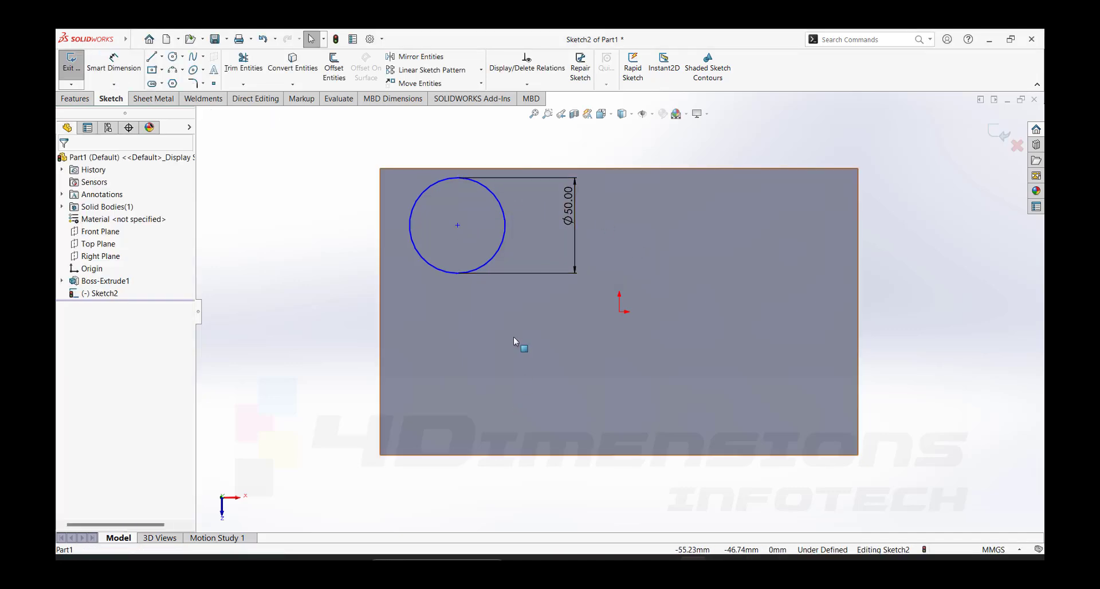
- Dimension the circle's centre 30 mm from the block's back edge and 40 mm from its left edge
{"action": "left_click", "coordinate": [457, 225]}
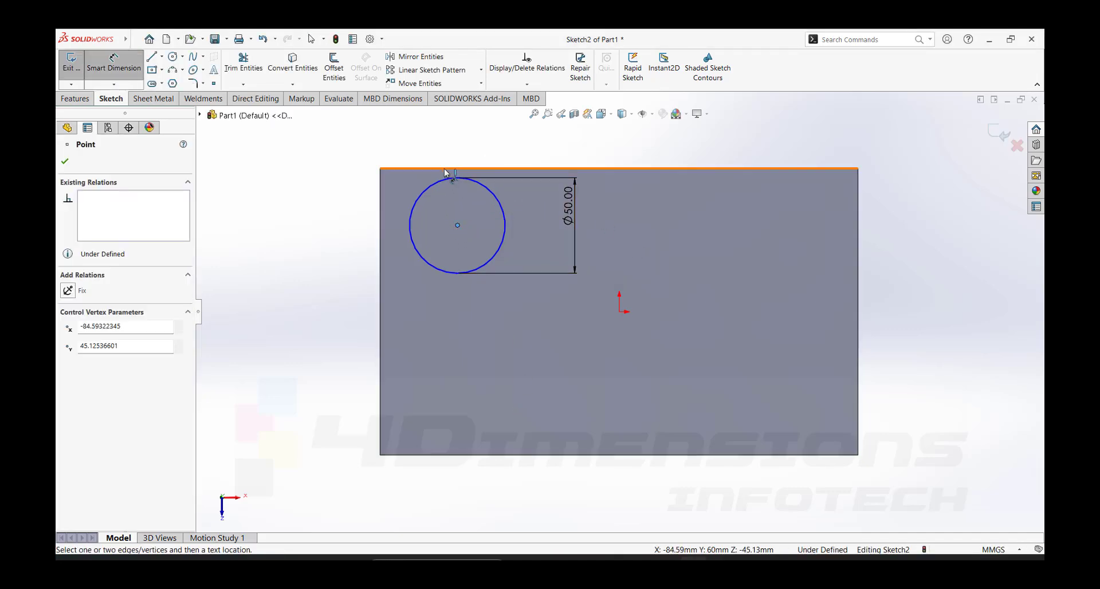
{"action": "left_click", "coordinate": [444, 169]}
{"action": "left_click", "coordinate": [332, 201]}
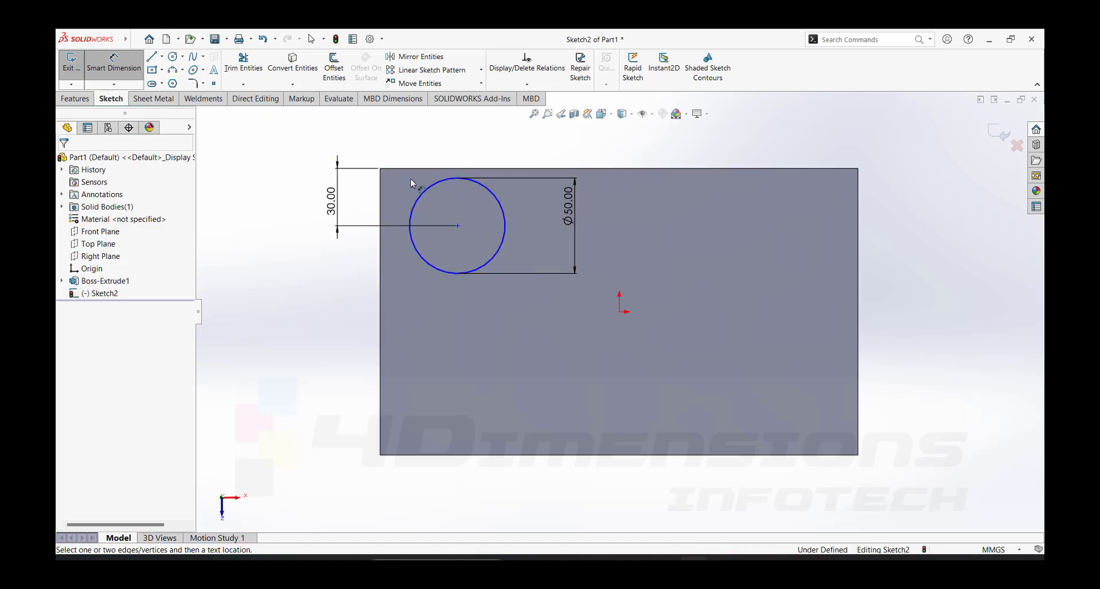
{"action": "left_click", "coordinate": [436, 269]}
{"action": "left_click", "coordinate": [380, 277]}
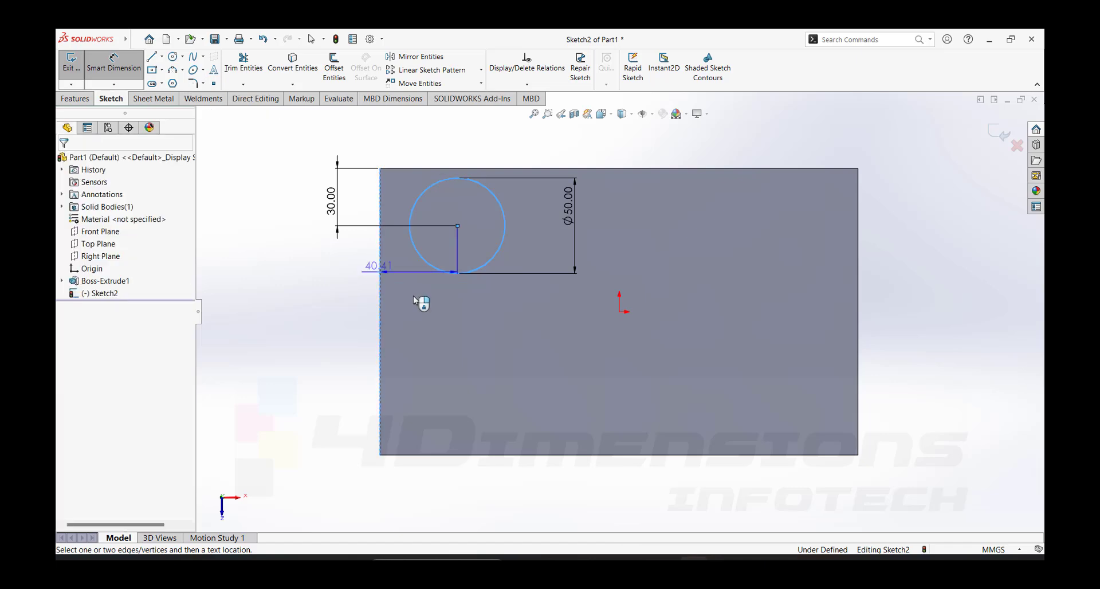
{"action": "left_click", "coordinate": [440, 311]}
{"action": "type", "text": "40"}
{"action": "key", "text": "Return"}
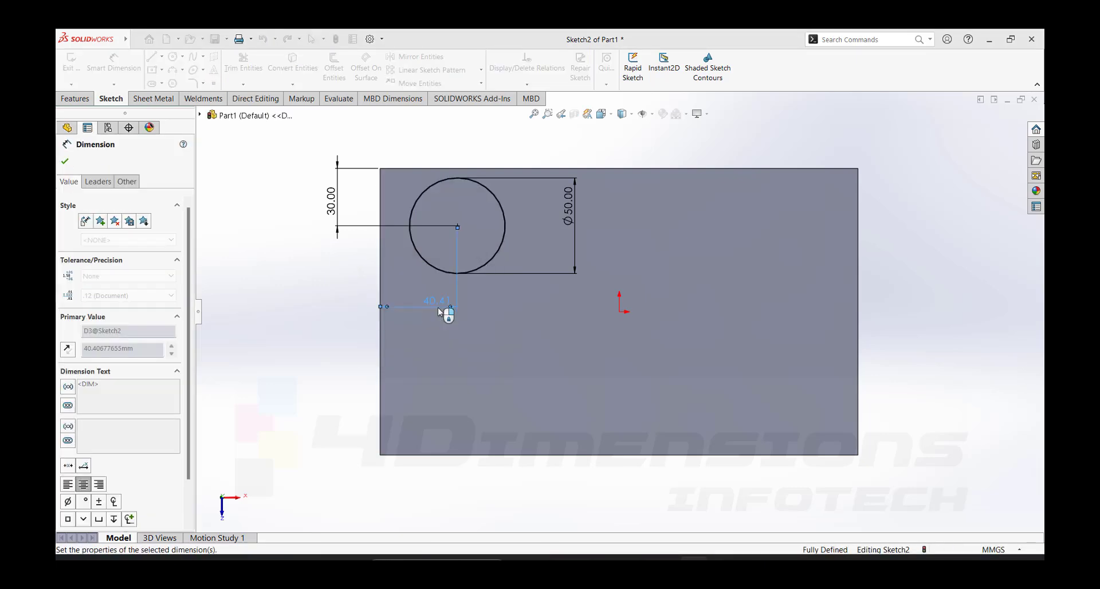
- Extrude the circle 60 mm upward as a blind boss merged with the block
{"action": "left_click", "coordinate": [75, 99]}
{"action": "left_click", "coordinate": [77, 68]}
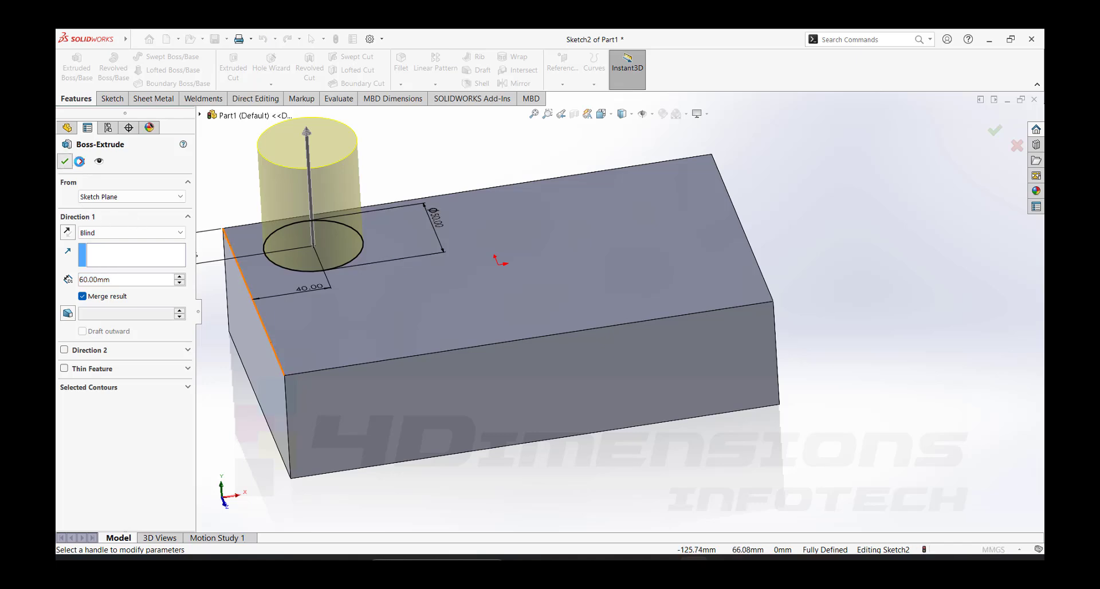
{"action": "left_click", "coordinate": [65, 161]}
- Start a sketch on the cylinder's top face and draw a smaller circle concentric with it
{"action": "middle_click_drag", "start_coordinate": [427, 150], "coordinate": [504, 265]}
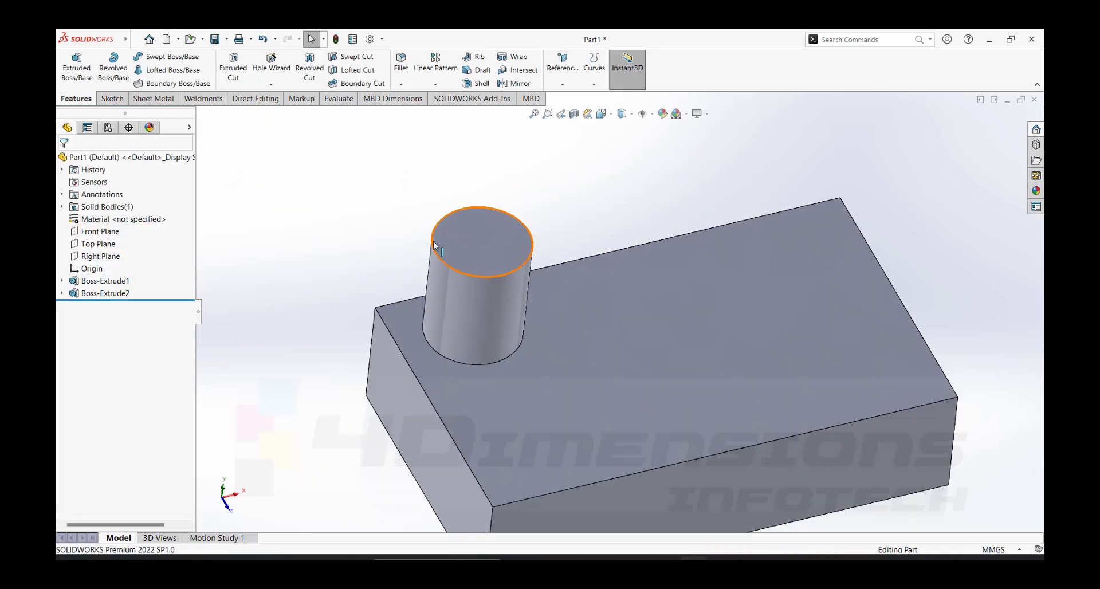
{"action": "left_click", "coordinate": [489, 236]}
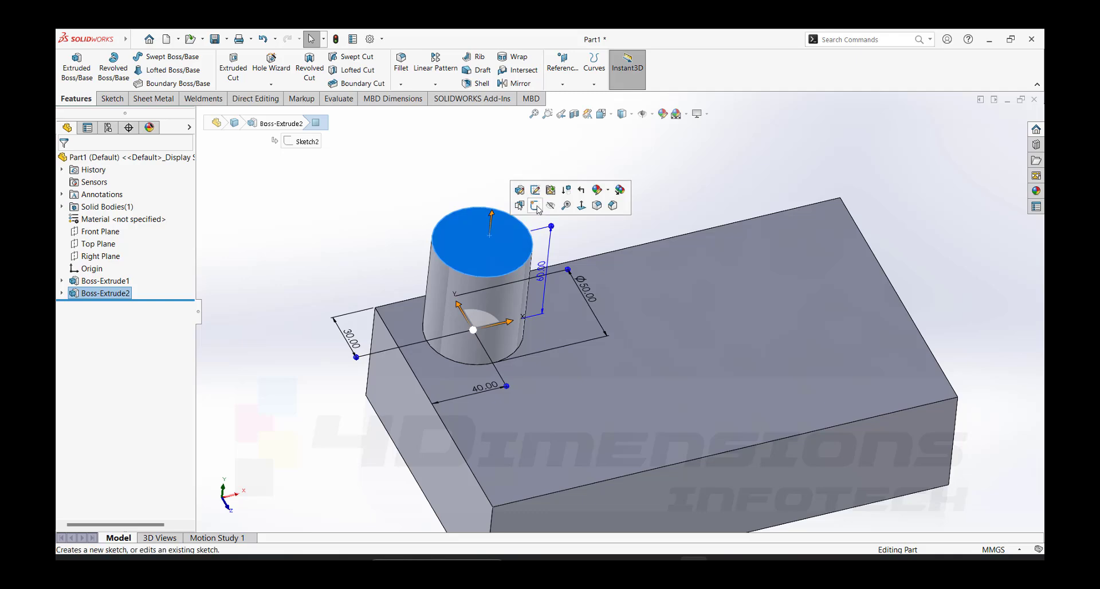
{"action": "left_click", "coordinate": [537, 206]}
{"action": "key", "text": "c"}
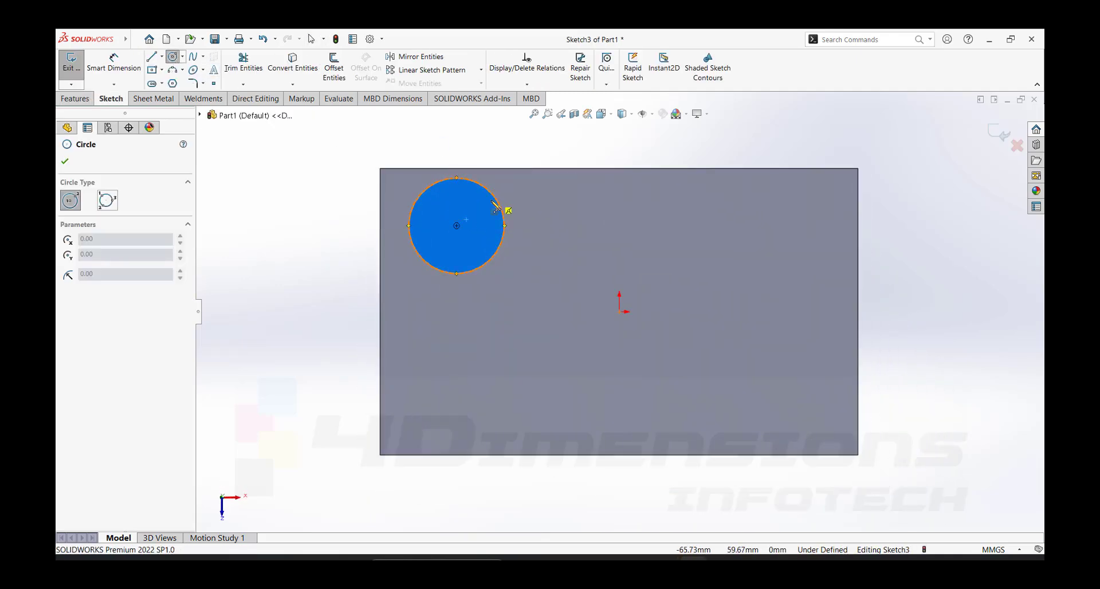
{"action": "left_click", "coordinate": [456, 226]}
{"action": "left_click", "coordinate": [471, 197]}
- Dimension the inner circle's diameter to 30 mm
{"action": "key", "text": "d"}
{"action": "left_click", "coordinate": [473, 199]}
{"action": "left_click", "coordinate": [534, 208]}
{"action": "type", "text": "30"}
{"action": "key", "text": "Return"}
{"action": "left_click", "coordinate": [678, 131]}
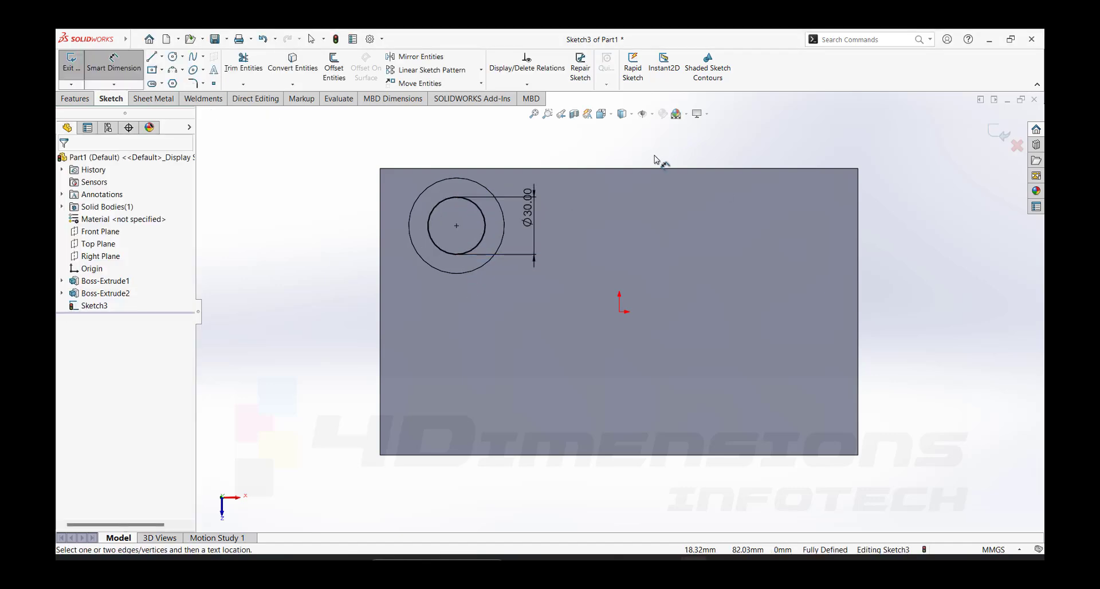
{"action": "key", "text": "Escape"}
- Cut the inner circle into the cylinder as a blind extruded cut 30 mm deep
{"action": "left_click", "coordinate": [87, 98]}
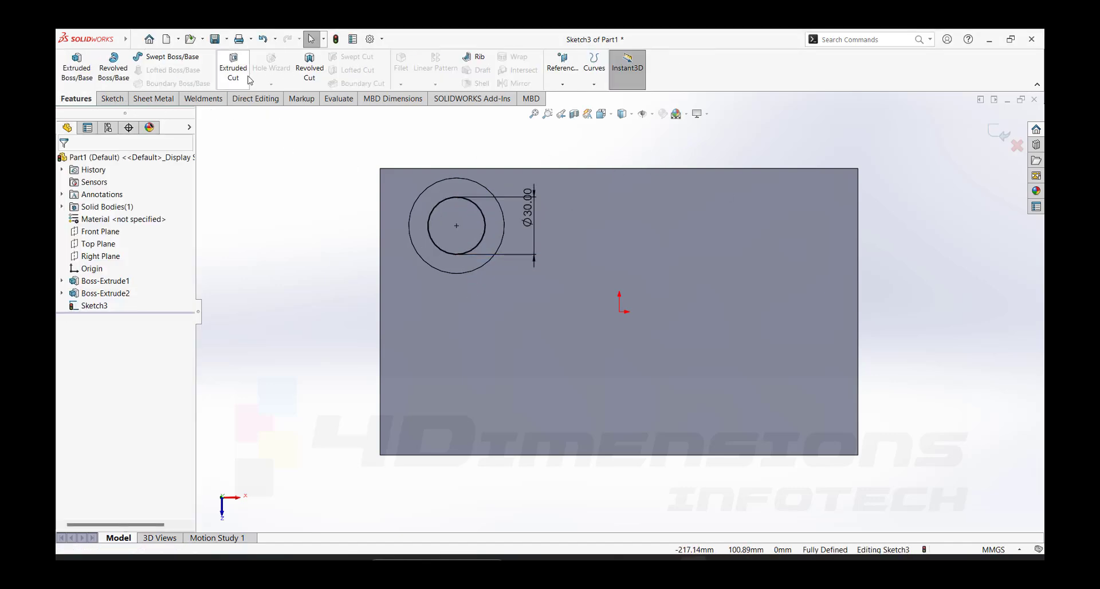
{"action": "left_click", "coordinate": [233, 67]}
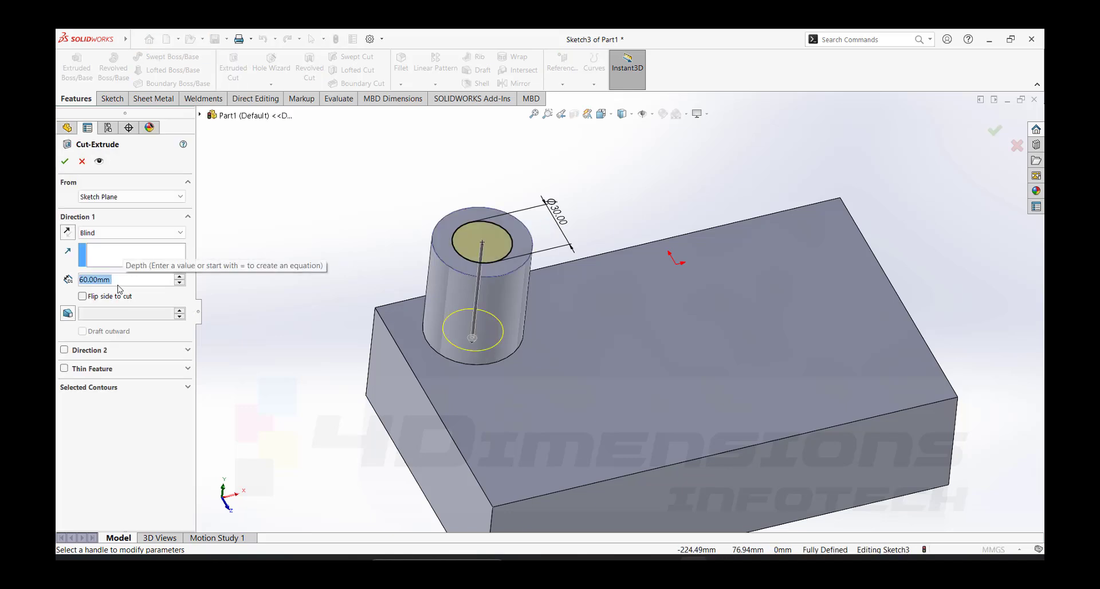
{"action": "type", "text": "30"}
{"action": "key", "text": "Return"}
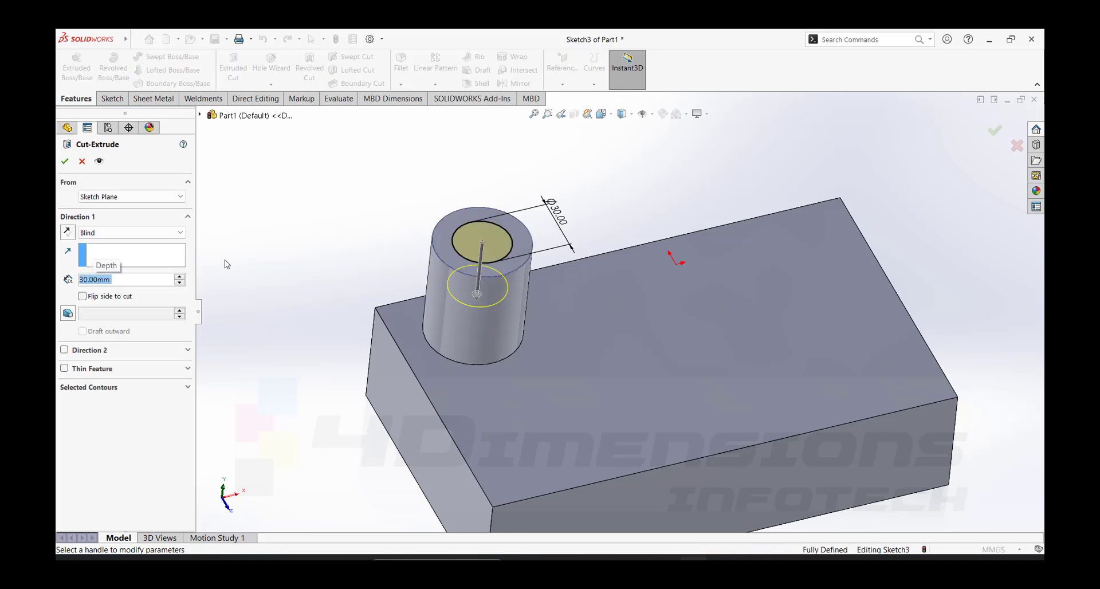
{"action": "left_click", "coordinate": [65, 163]}
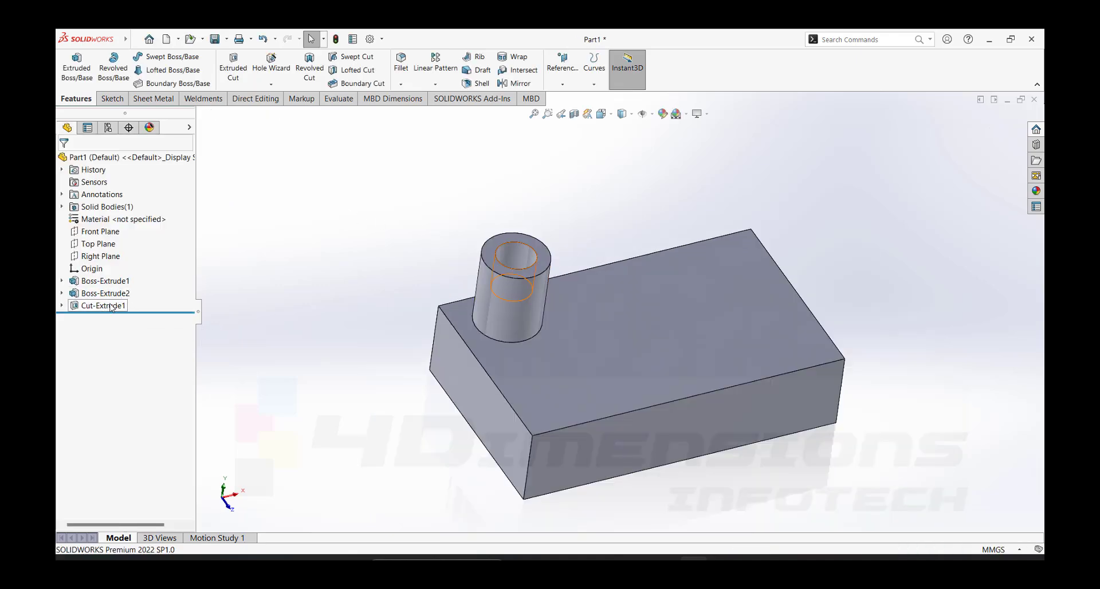
- Examine the part from several angles and check where the Front, Top and Right planes lie relative to the boss
{"action": "middle_click_drag", "start_coordinate": [676, 248], "coordinate": [653, 225]}
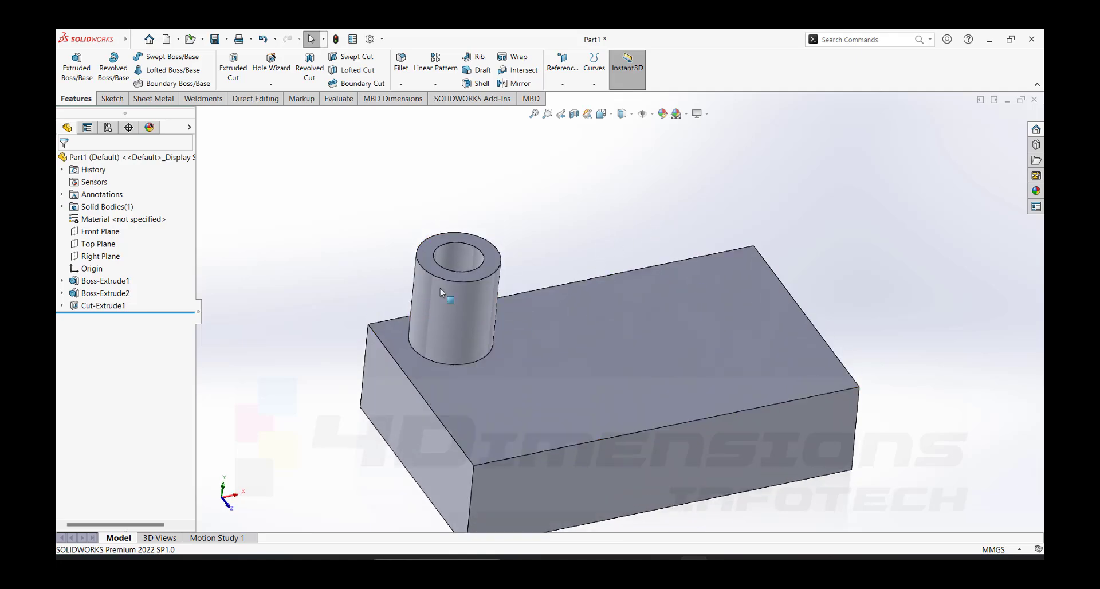
{"action": "mouse_move", "coordinate": [705, 292]}
{"action": "middle_mouse_down"}
{"action": "mouse_move", "coordinate": [662, 283]}
{"action": "mouse_move", "coordinate": [668, 331]}
{"action": "mouse_move", "coordinate": [658, 326]}
{"action": "middle_mouse_up"}
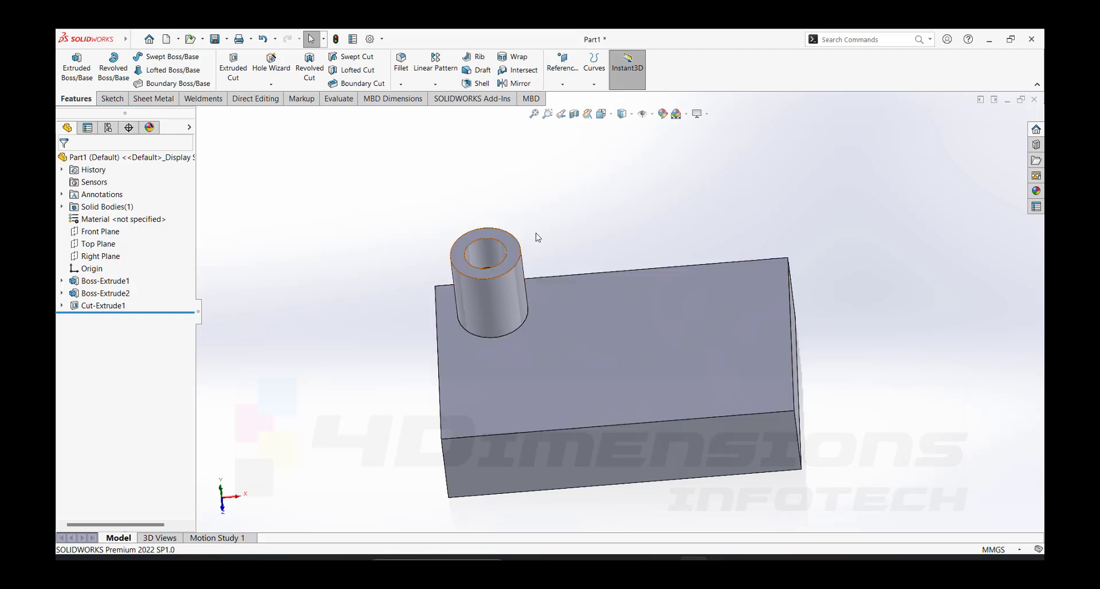
{"action": "middle_click_drag", "start_coordinate": [769, 317], "coordinate": [801, 327]}
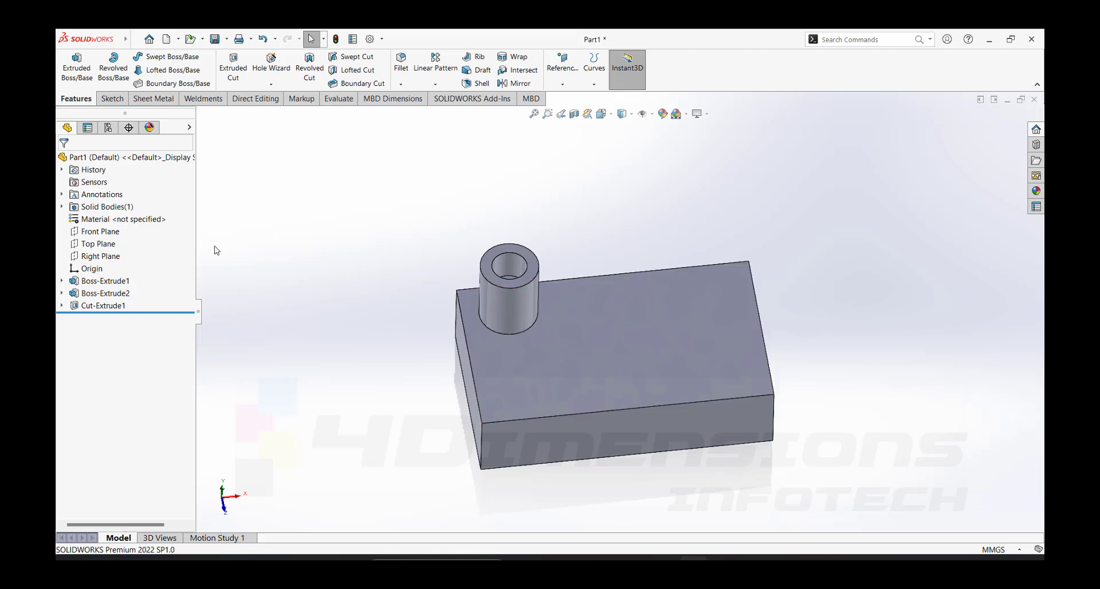
{"action": "left_click", "coordinate": [96, 236]}
{"action": "middle_click_drag", "start_coordinate": [332, 250], "coordinate": [181, 258]}
{"action": "left_click", "coordinate": [98, 244]}
{"action": "left_click", "coordinate": [100, 256]}
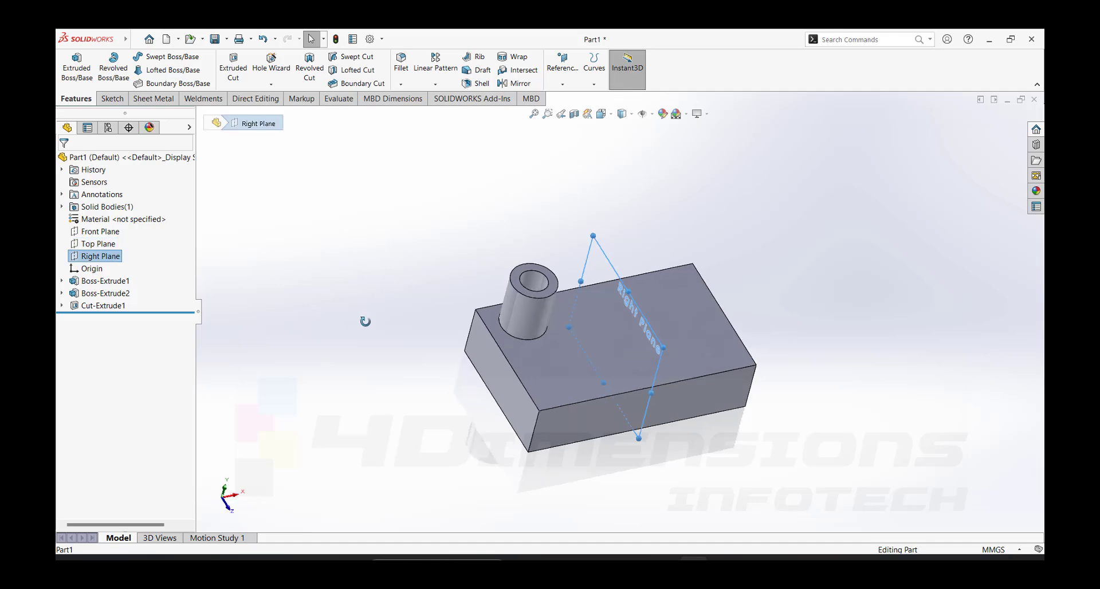
{"action": "mouse_move", "coordinate": [363, 319]}
{"action": "middle_mouse_down"}
{"action": "mouse_move", "coordinate": [571, 300]}
{"action": "mouse_move", "coordinate": [688, 264]}
{"action": "middle_mouse_up"}
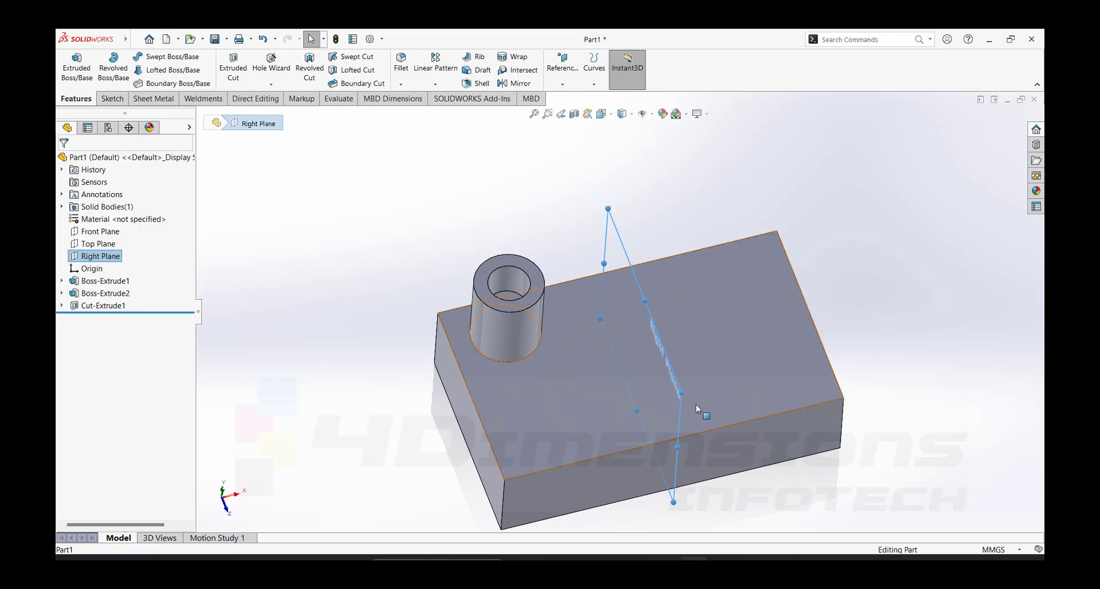
{"action": "left_click", "coordinate": [659, 203]}
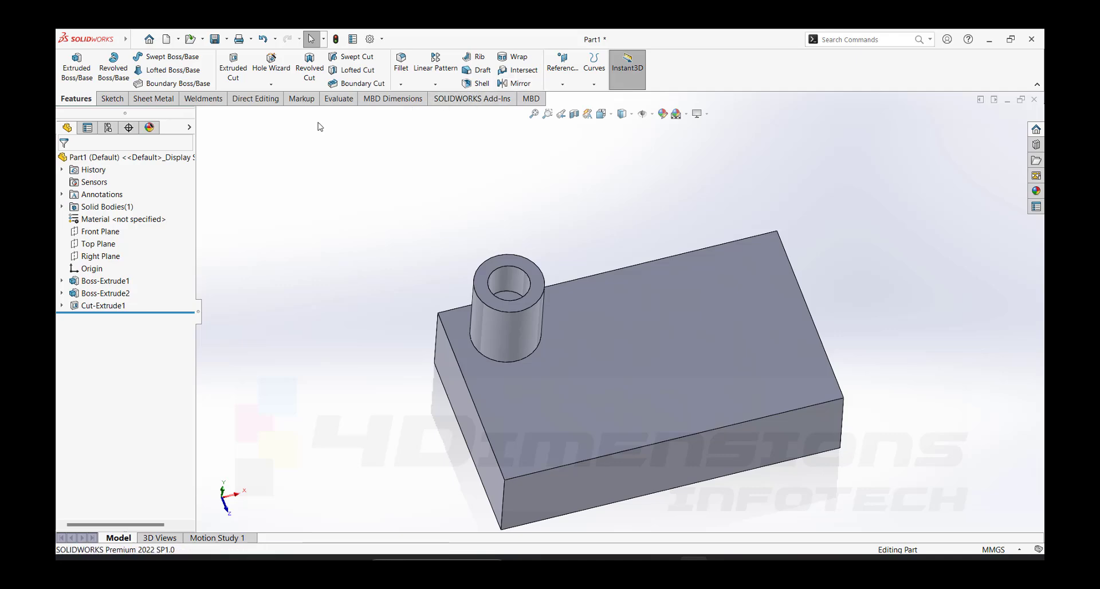
{"action": "left_click", "coordinate": [112, 99]}
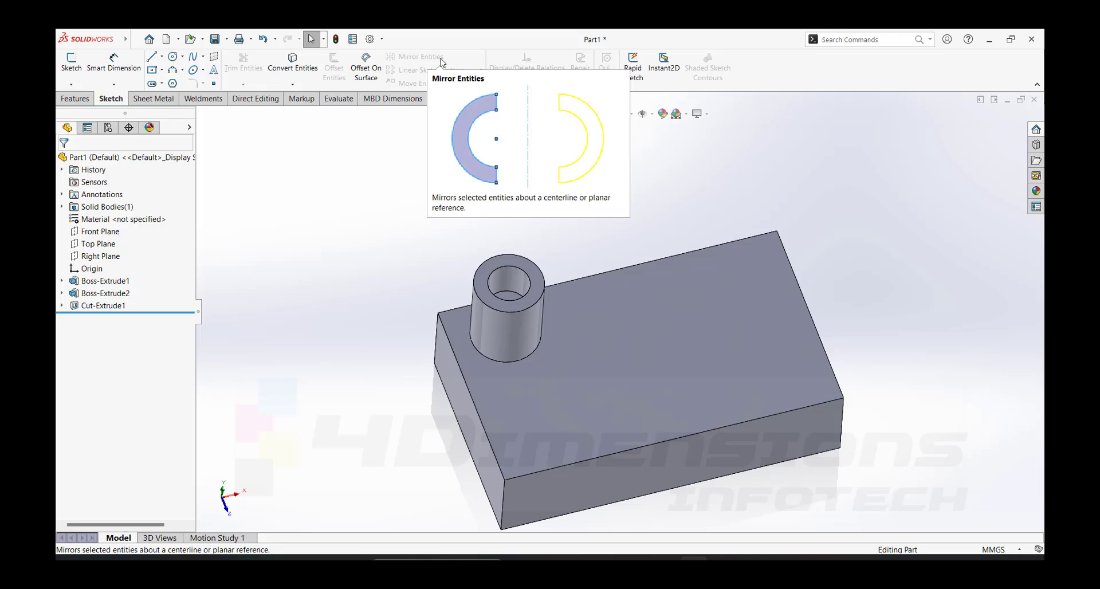
{"action": "left_click", "coordinate": [75, 98]}
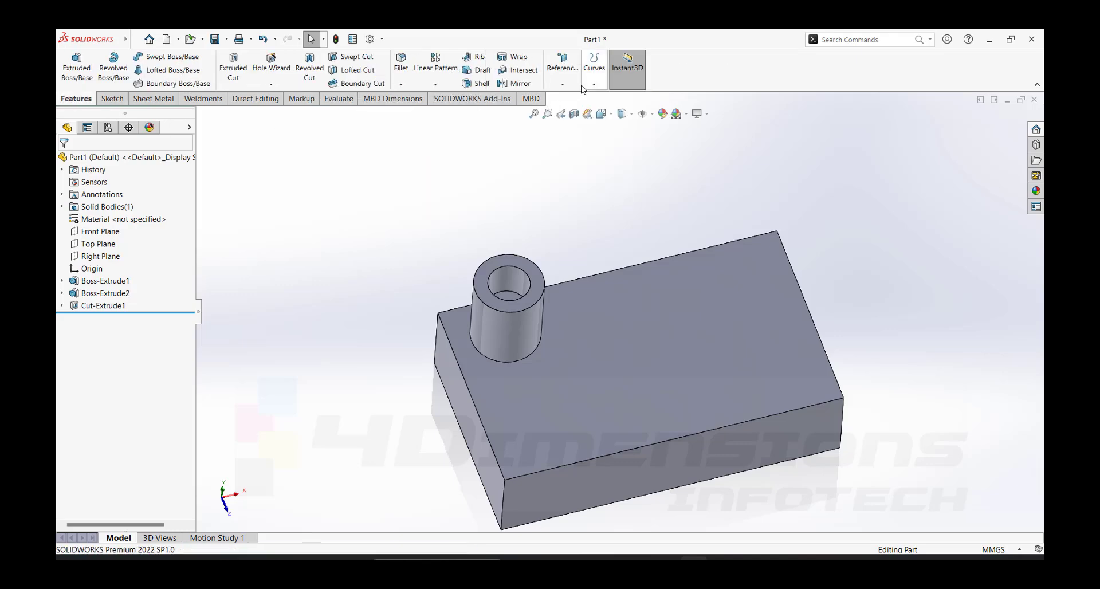
- Mirror the cylindrical boss about the Right Plane to the other end of the block
{"action": "left_click", "coordinate": [523, 85]}
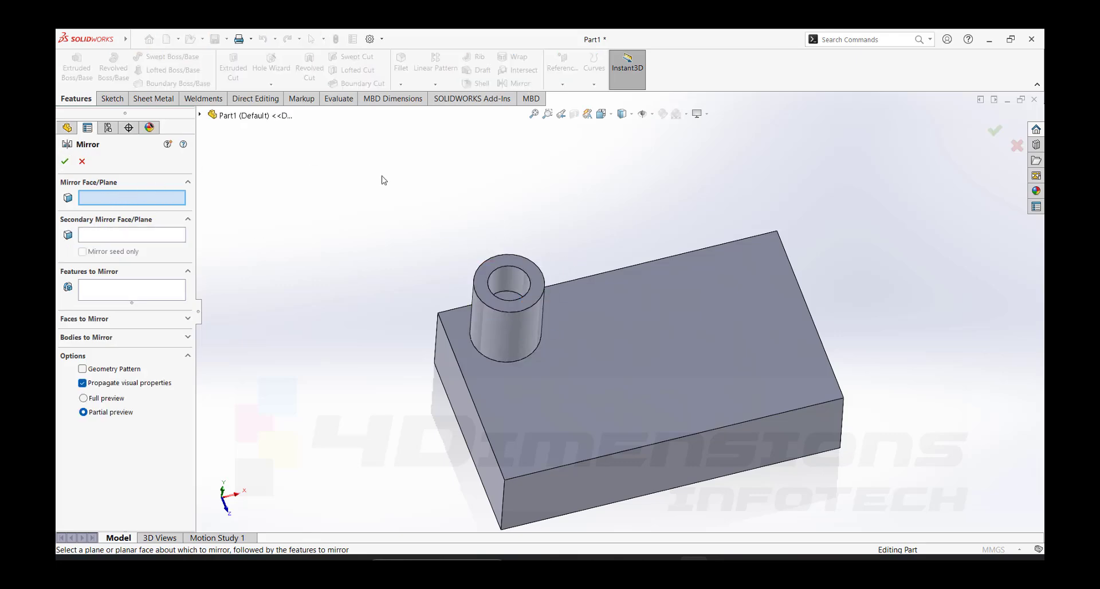
{"action": "left_click", "coordinate": [201, 115]}
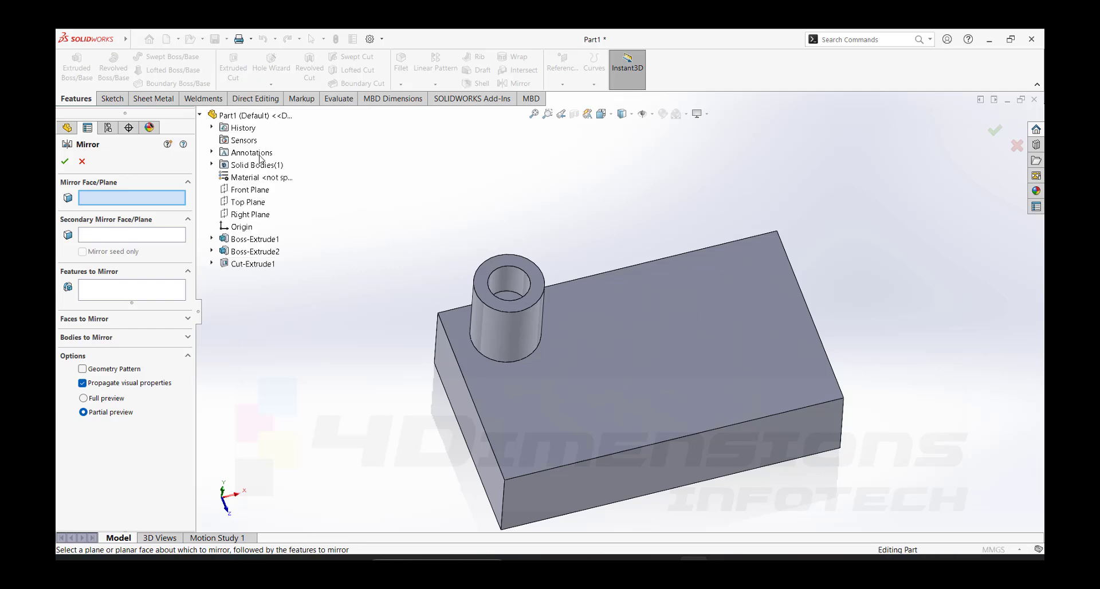
{"action": "left_click", "coordinate": [247, 216]}
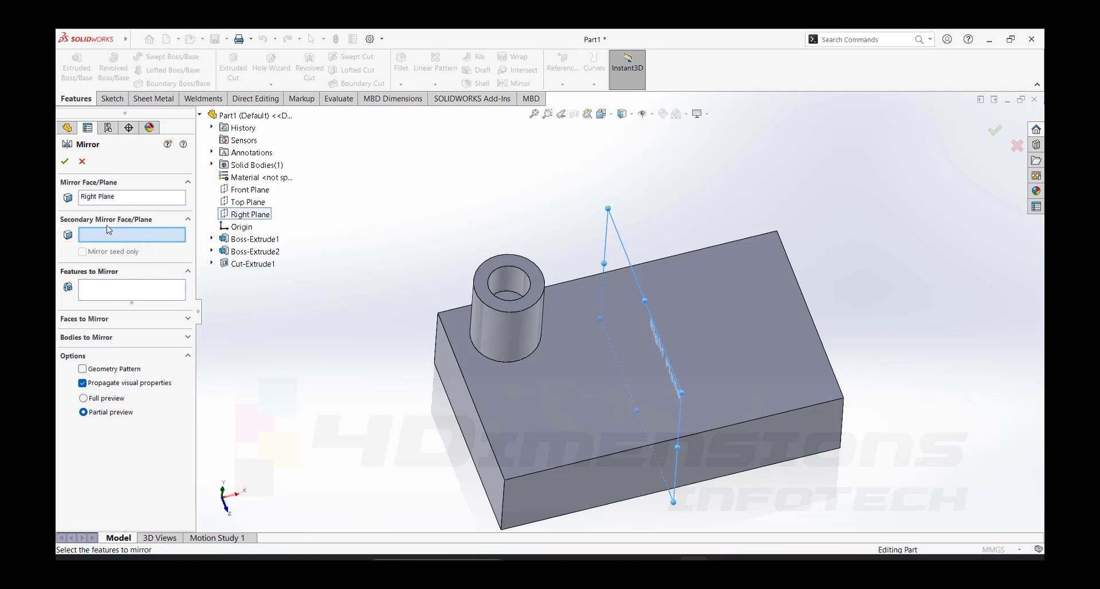
{"action": "left_click", "coordinate": [132, 290]}
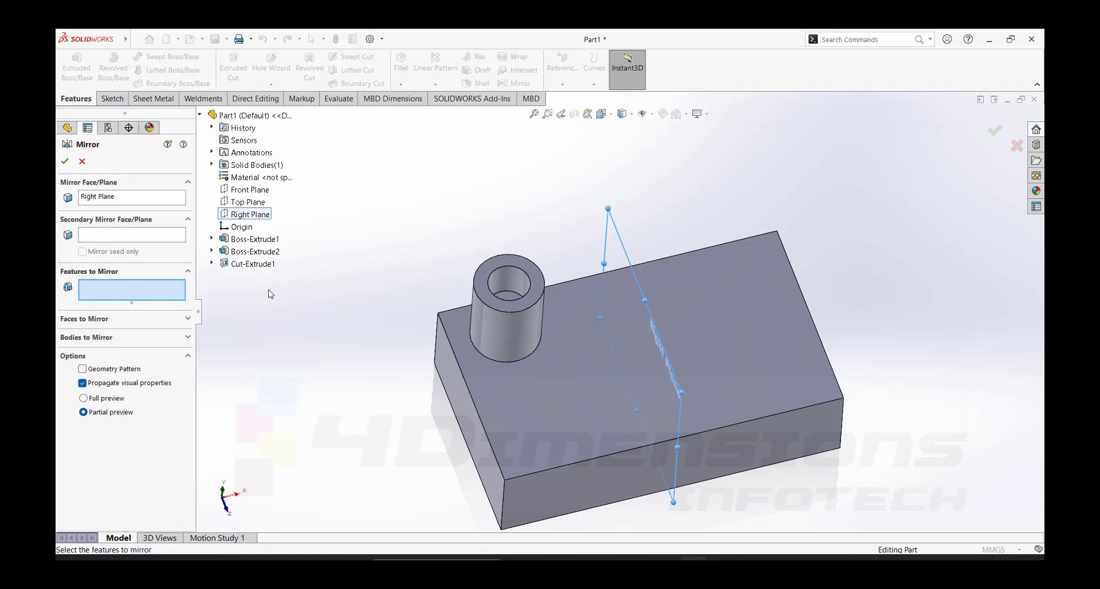
{"action": "left_click", "coordinate": [273, 252]}
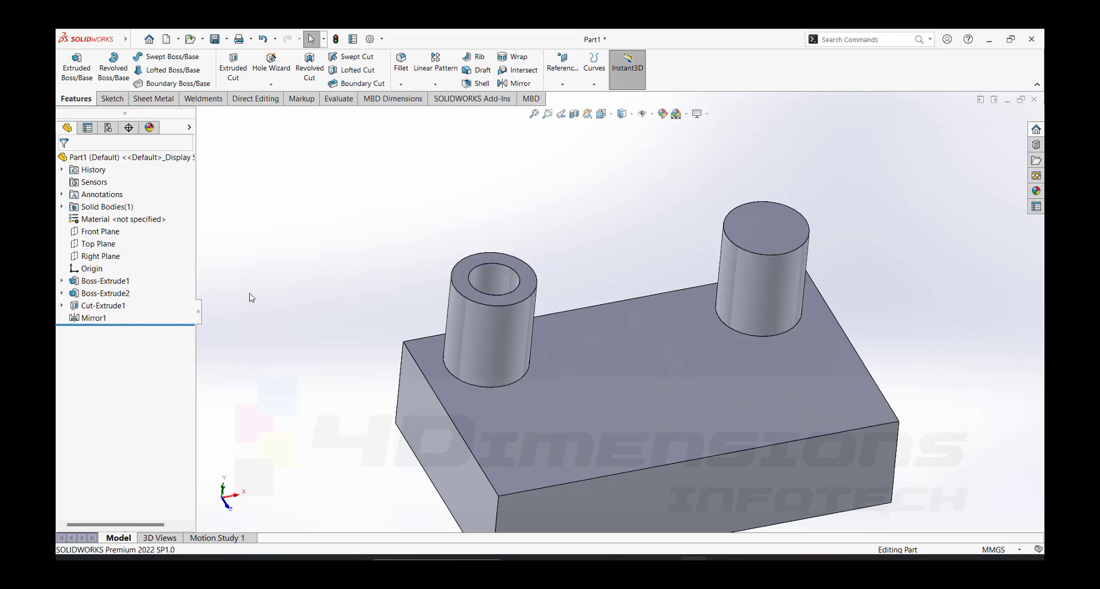
- Edit the mirror feature and add the circular cut so the boss's hole is mirrored too
{"action": "left_click", "coordinate": [104, 319]}
{"action": "left_click", "coordinate": [107, 306]}
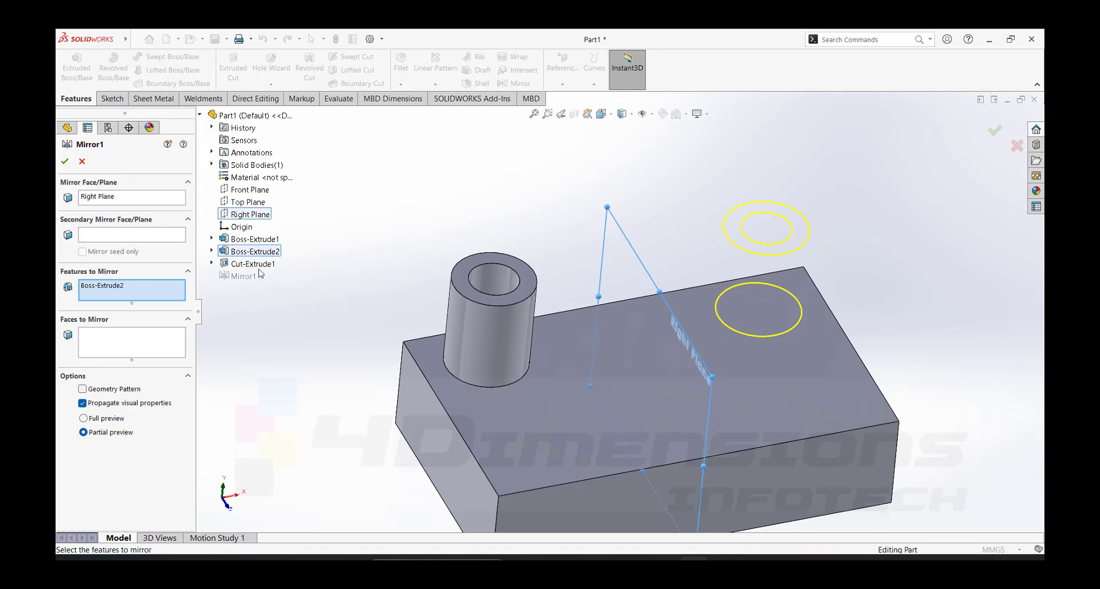
{"action": "left_click", "coordinate": [254, 264]}
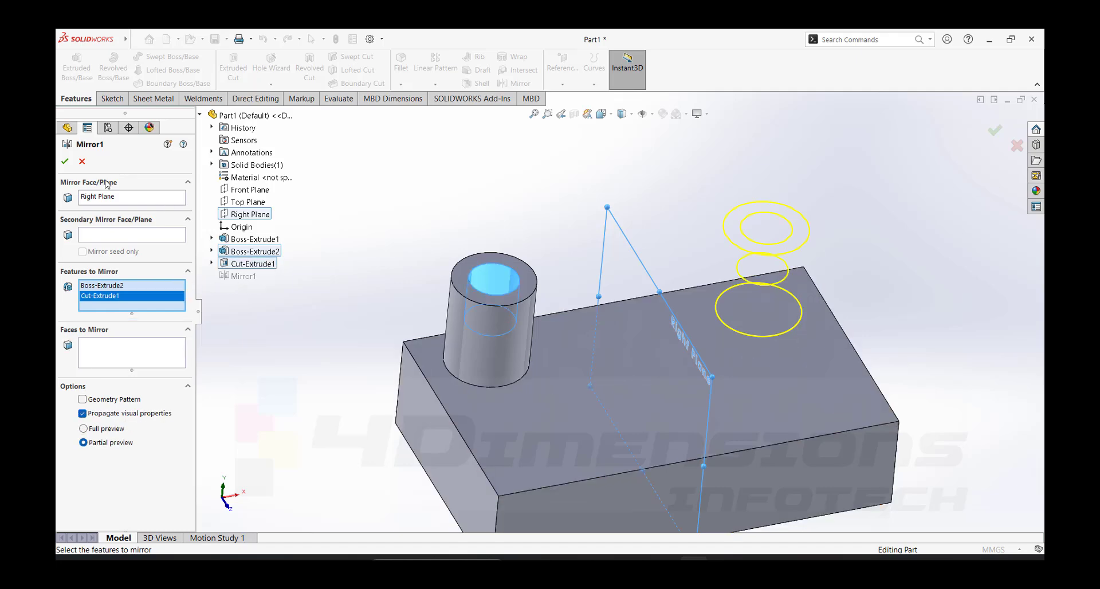
{"action": "left_click", "coordinate": [63, 163]}
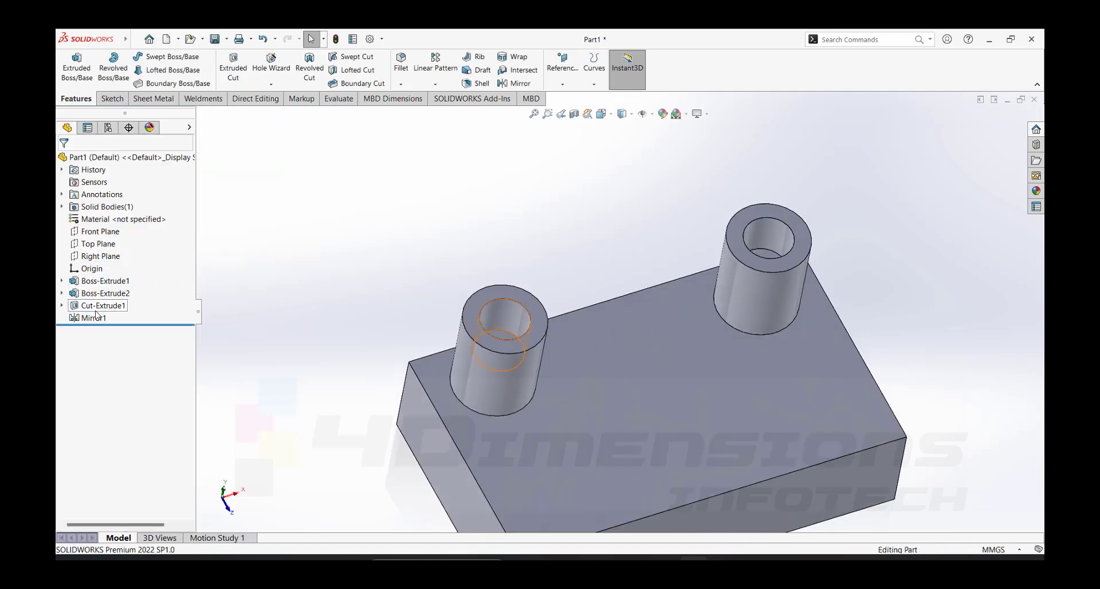
- Reopen the mirror feature to review its plane and mirrored features, and look over both hollow bosses
{"action": "left_click", "coordinate": [95, 317]}
{"action": "left_click", "coordinate": [105, 288]}
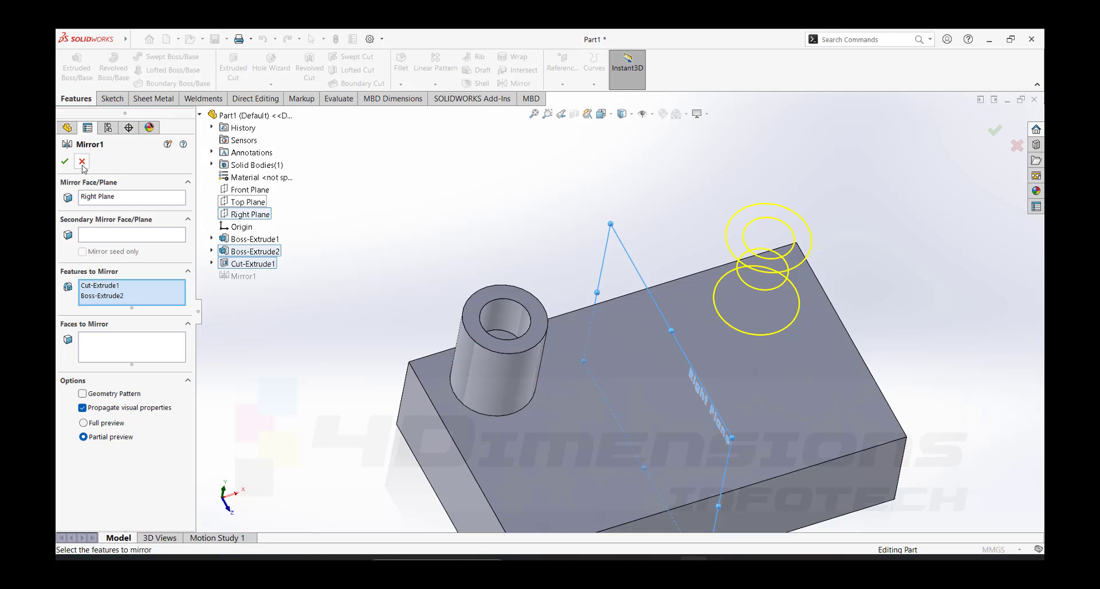
{"action": "left_click", "coordinate": [65, 162]}
{"action": "middle_click_drag", "start_coordinate": [638, 260], "coordinate": [510, 300]}
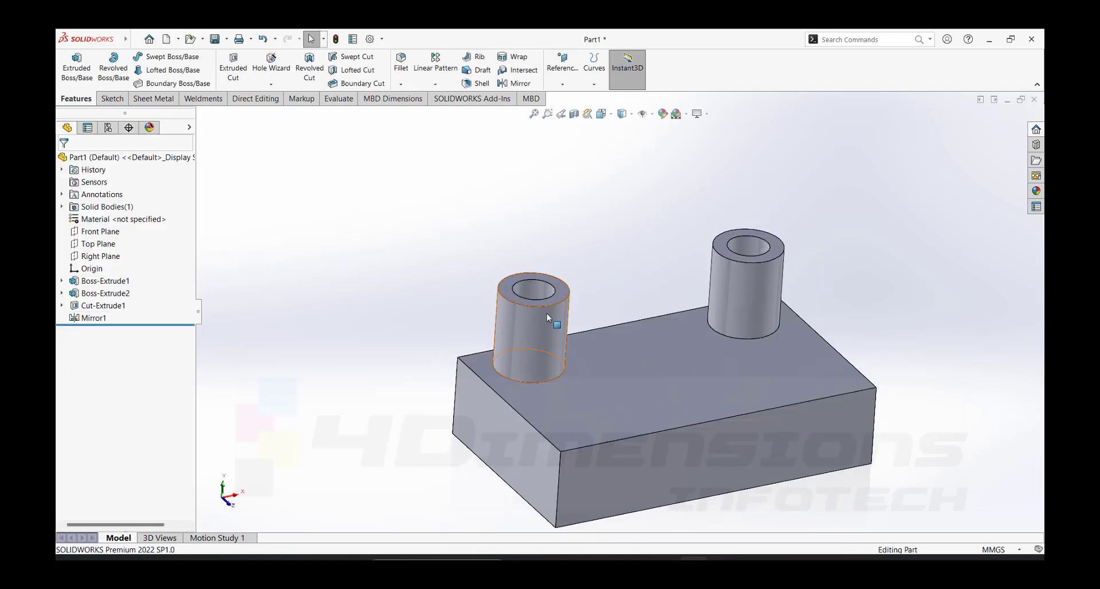
{"action": "mouse_move", "coordinate": [783, 342]}
{"action": "middle_mouse_down"}
{"action": "mouse_move", "coordinate": [786, 368]}
{"action": "mouse_move", "coordinate": [792, 359]}
{"action": "middle_mouse_up"}
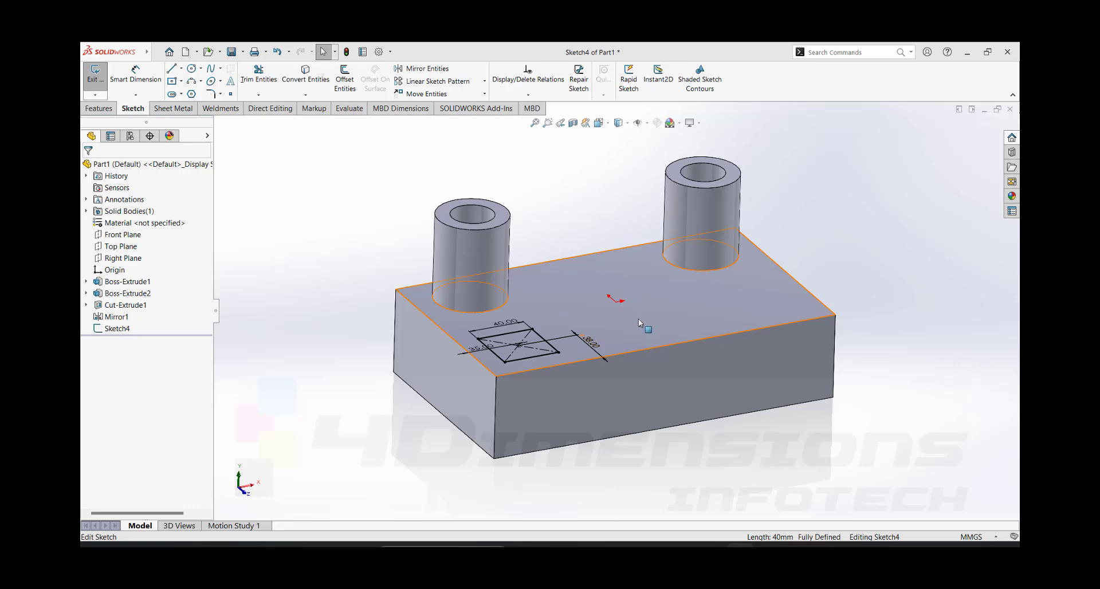
- Extrude the small rectangle sketch on the block's top face 30 mm as a separate body, with Merge result off
{"action": "middle_click_drag", "start_coordinate": [639, 319], "coordinate": [653, 339]}
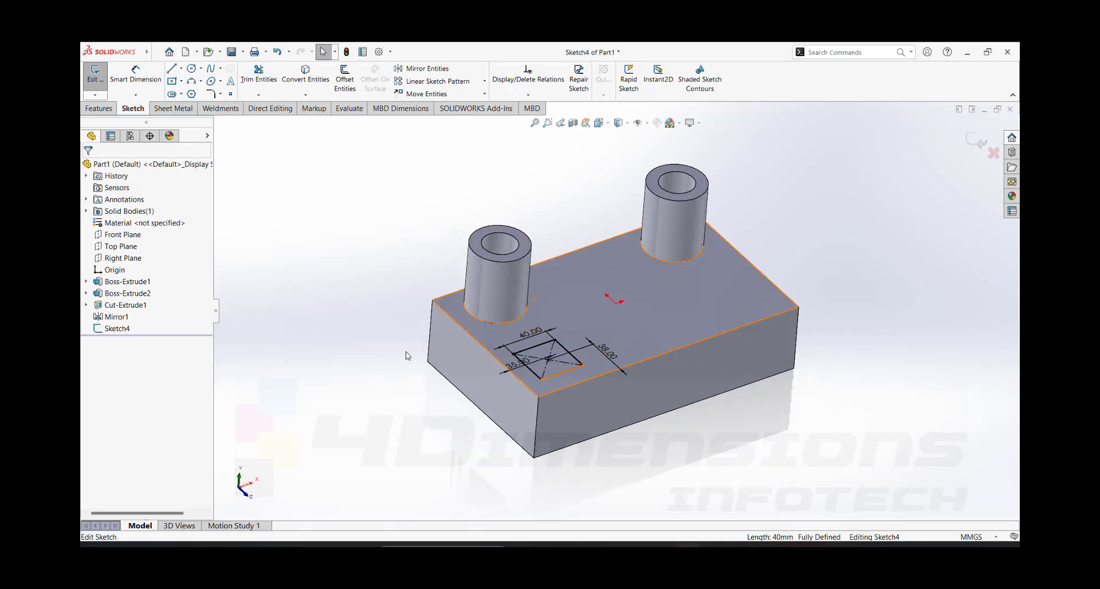
{"action": "left_click", "coordinate": [98, 109]}
{"action": "left_click", "coordinate": [100, 77]}
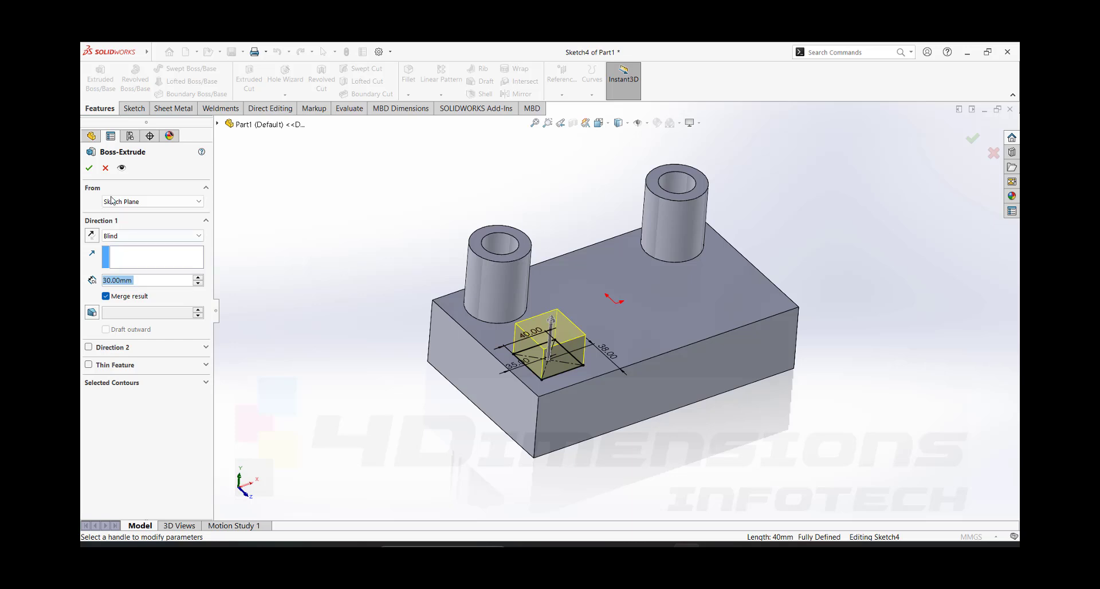
{"action": "left_click", "coordinate": [105, 296]}
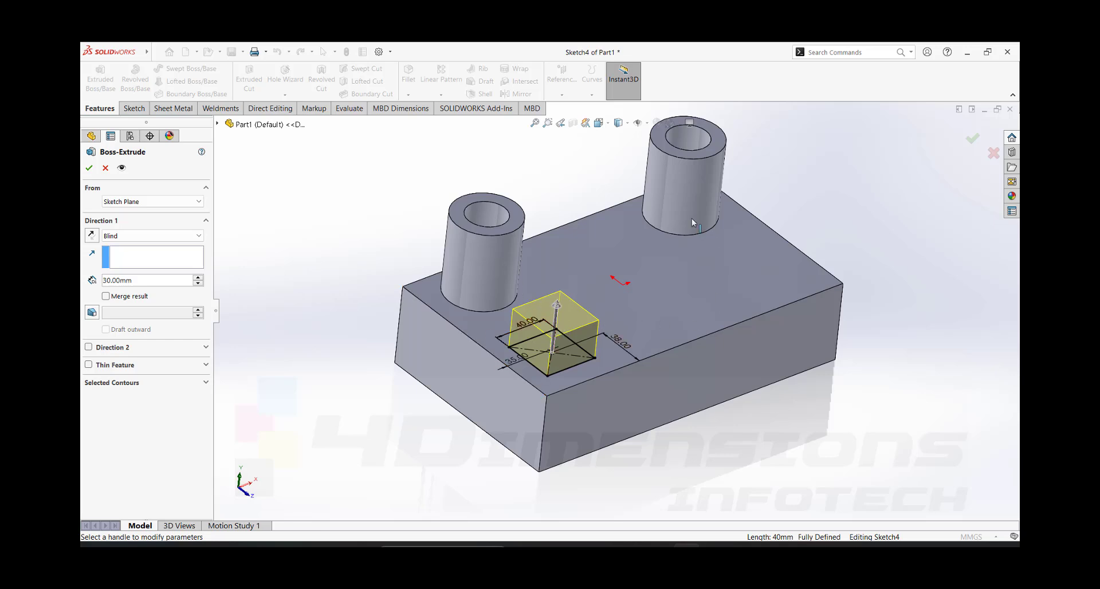
{"action": "left_click", "coordinate": [89, 168]}
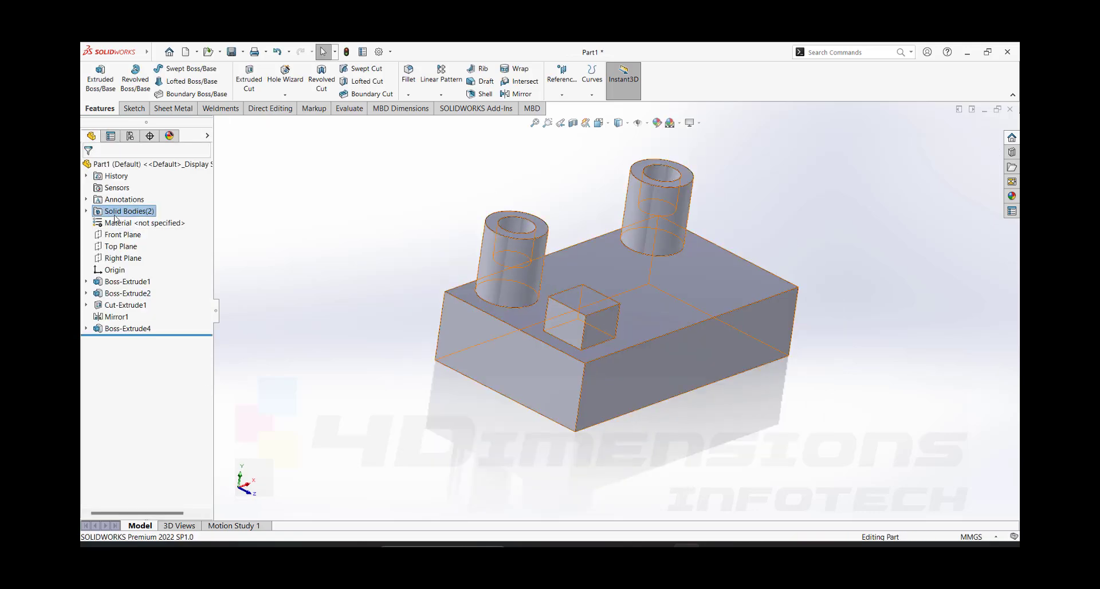
- Expand the part's solid bodies and check which geometry belongs to each one
{"action": "left_click", "coordinate": [86, 211]}
{"action": "left_click", "coordinate": [124, 223]}
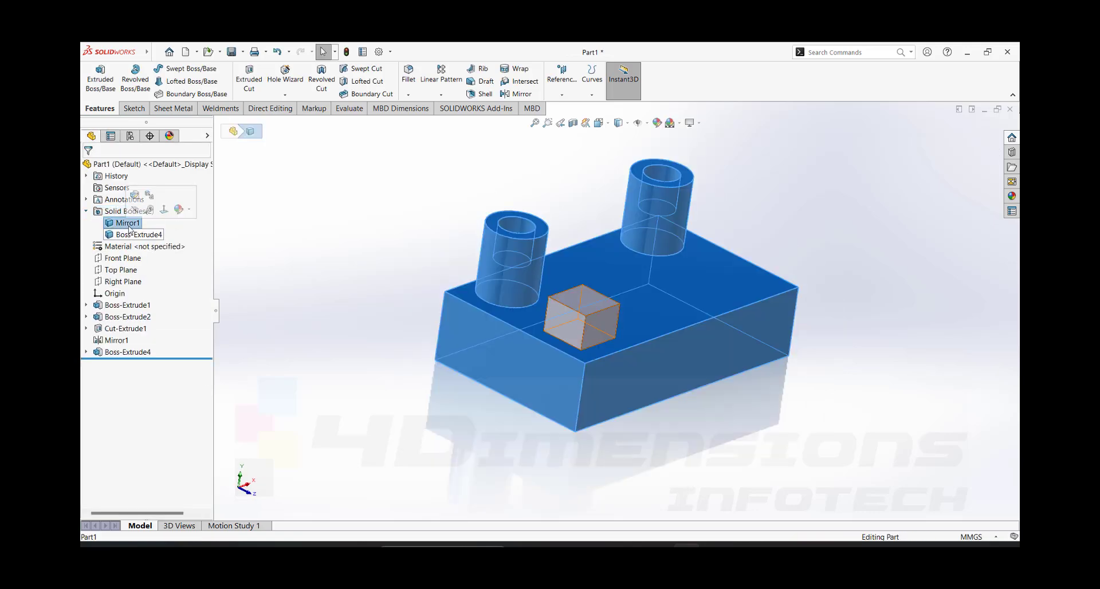
{"action": "left_click", "coordinate": [131, 235]}
{"action": "left_click", "coordinate": [297, 237]}
{"action": "middle_click_drag", "start_coordinate": [297, 237], "coordinate": [244, 263]}
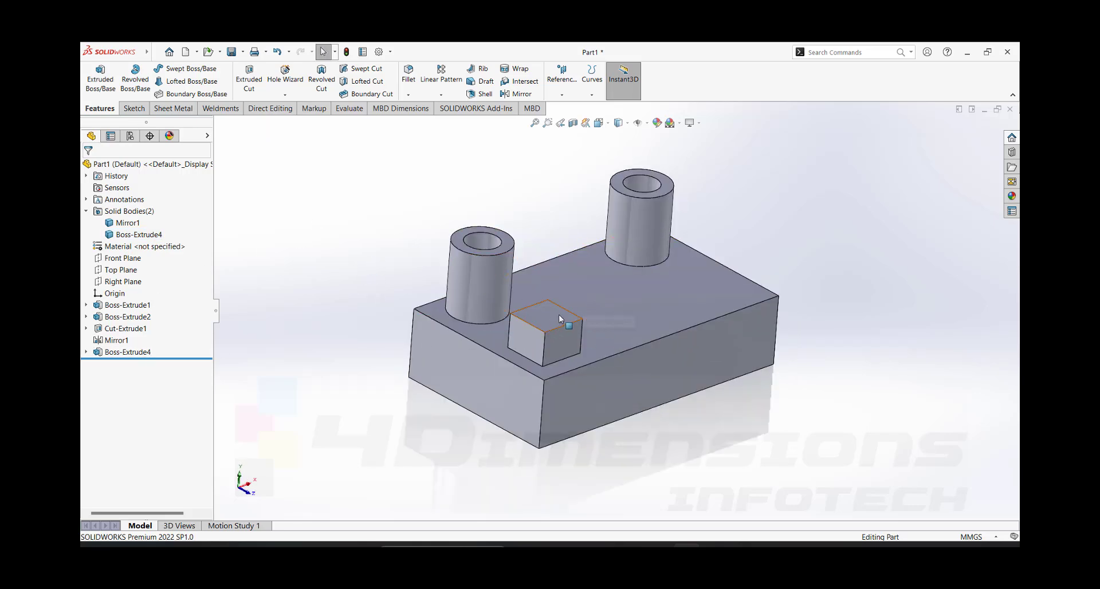
- Set up a mirror about the Right Plane and try to mirror the small rectangular block as a feature
{"action": "left_click", "coordinate": [505, 244]}
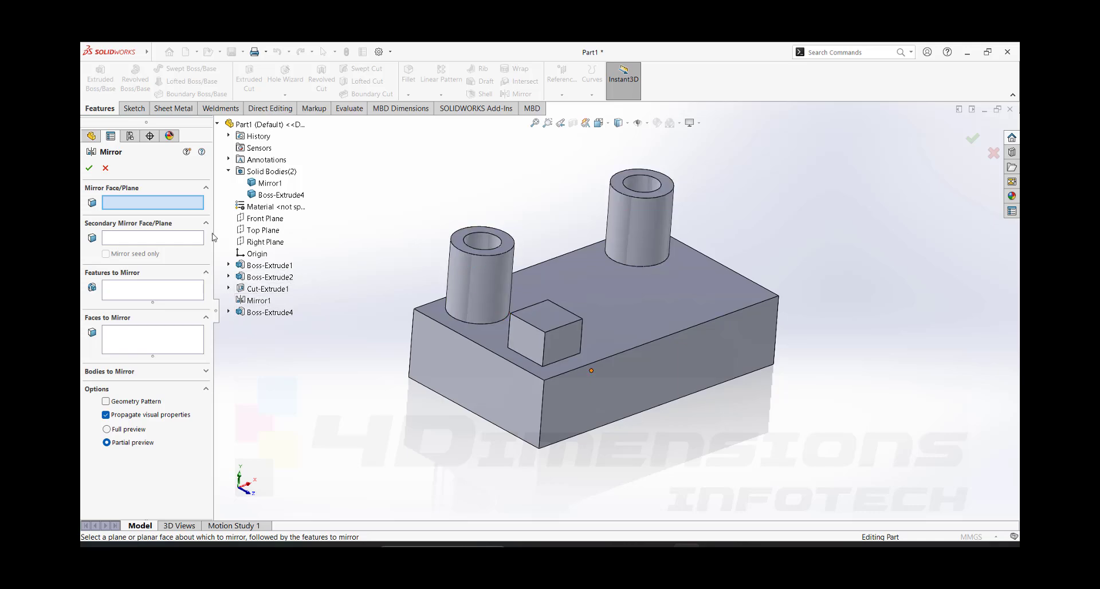
{"action": "left_click", "coordinate": [268, 242]}
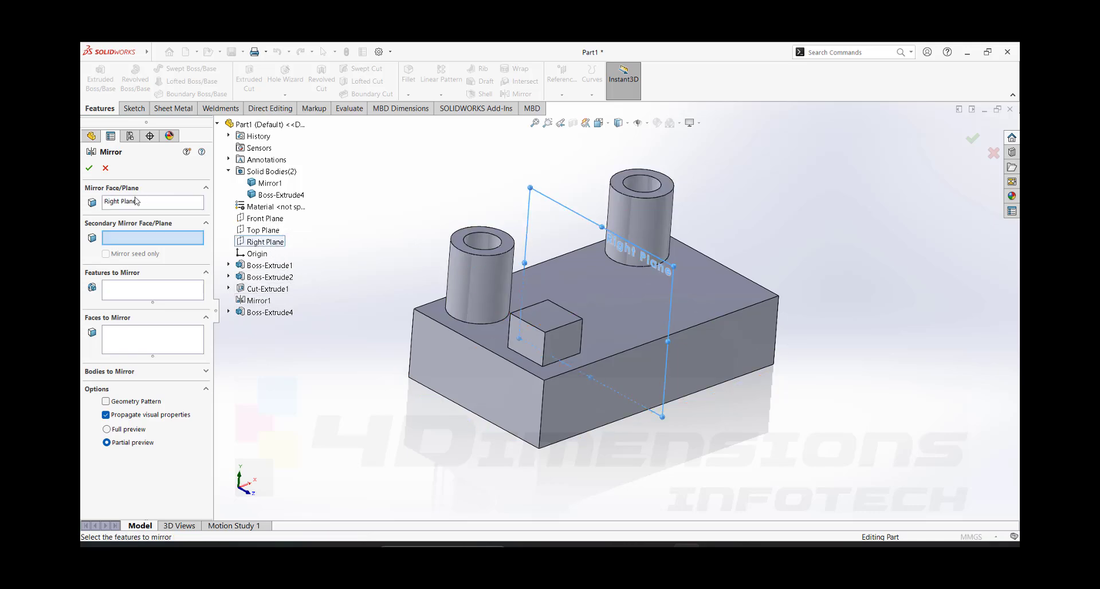
{"action": "left_click", "coordinate": [152, 295]}
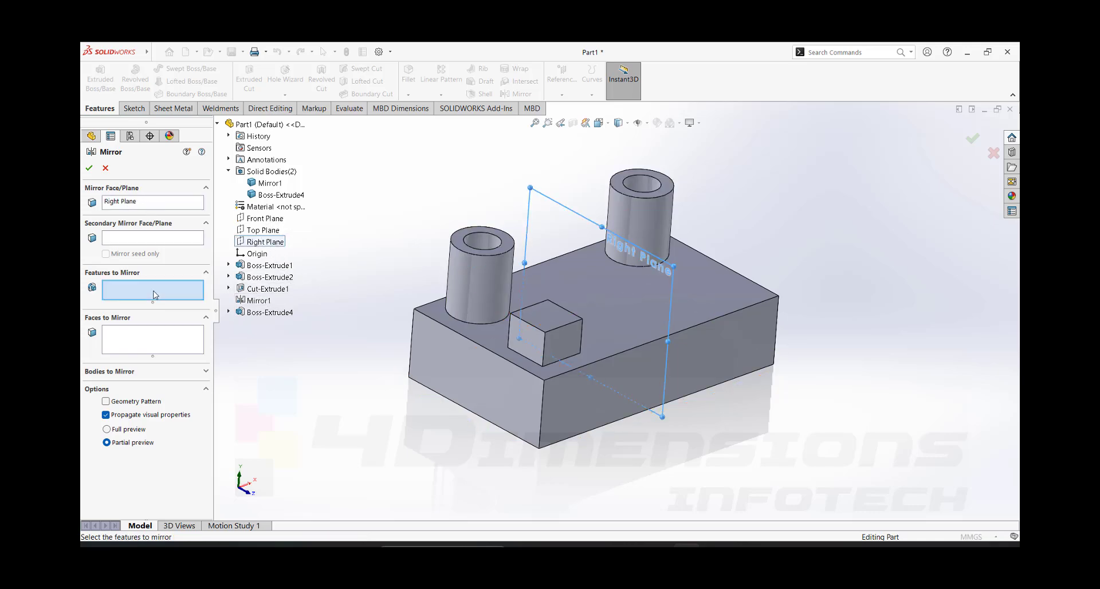
{"action": "left_click", "coordinate": [554, 321]}
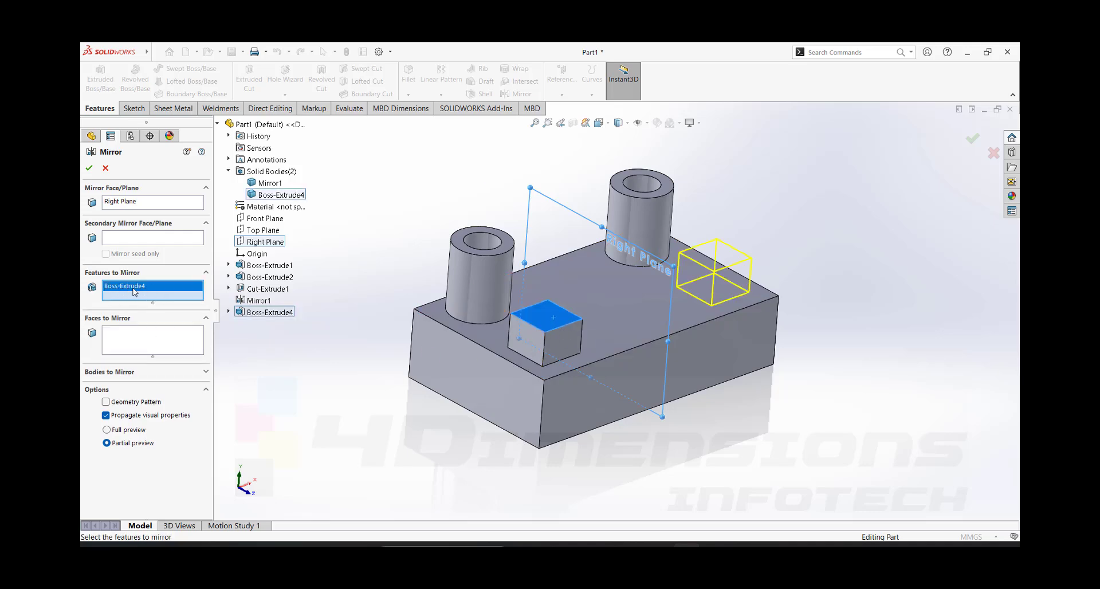
{"action": "left_click", "coordinate": [89, 169]}
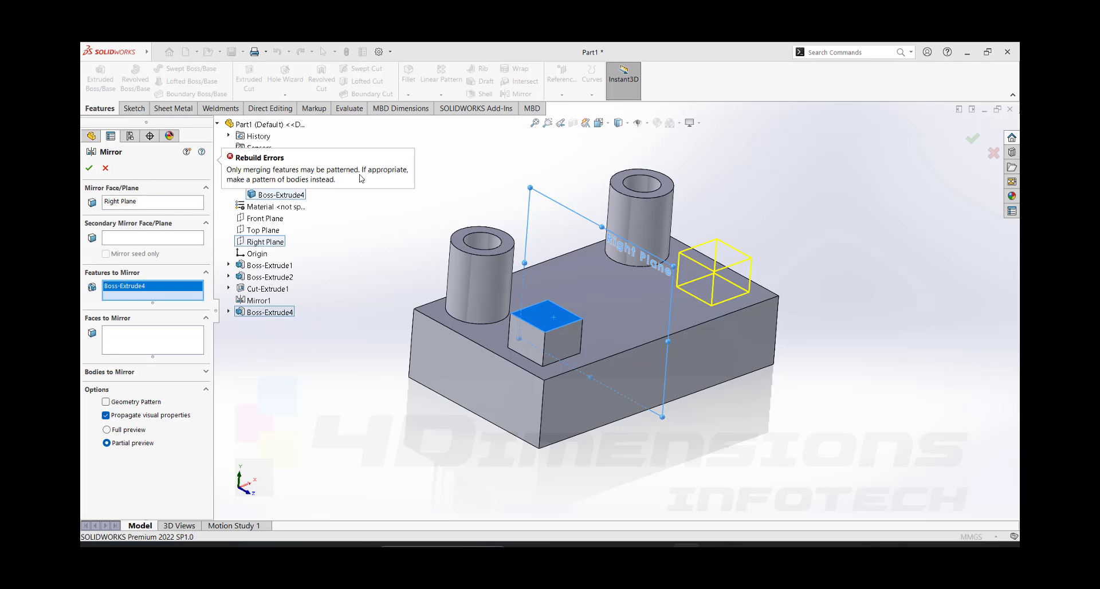
- Clear the small block from the features to mirror and mirror it as a body about the Right Plane
{"action": "right_click", "coordinate": [149, 286]}
{"action": "left_click", "coordinate": [176, 305]}
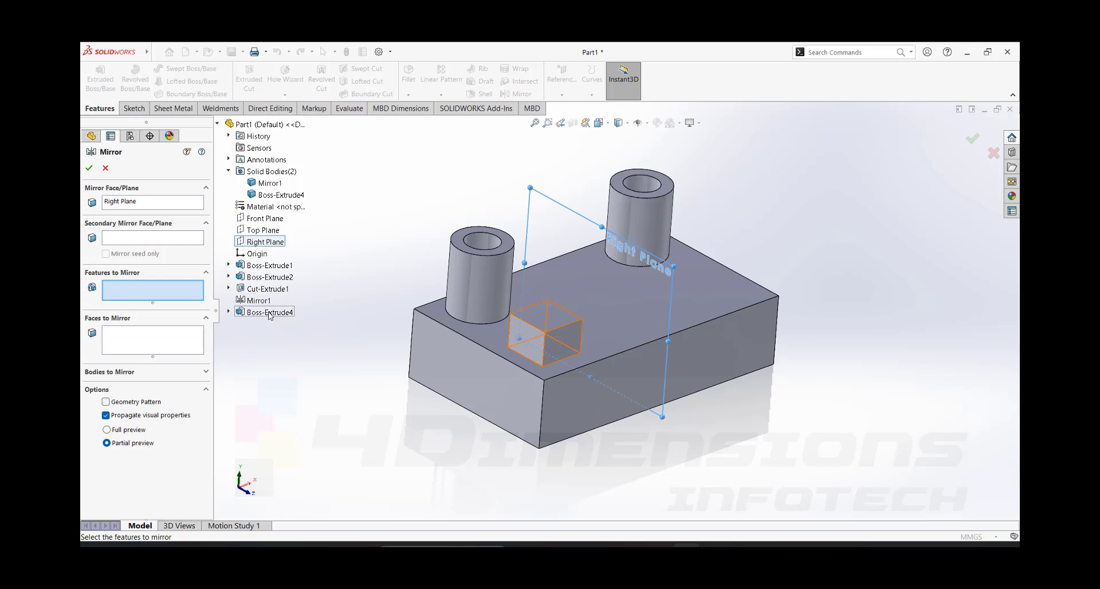
{"action": "left_click", "coordinate": [124, 372]}
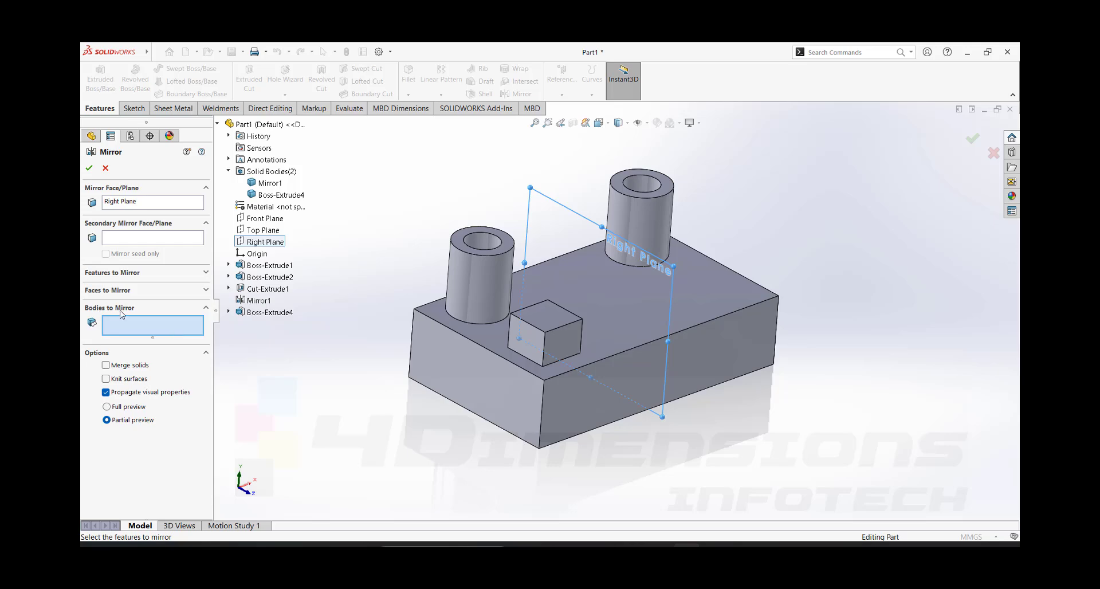
{"action": "left_click", "coordinate": [275, 313]}
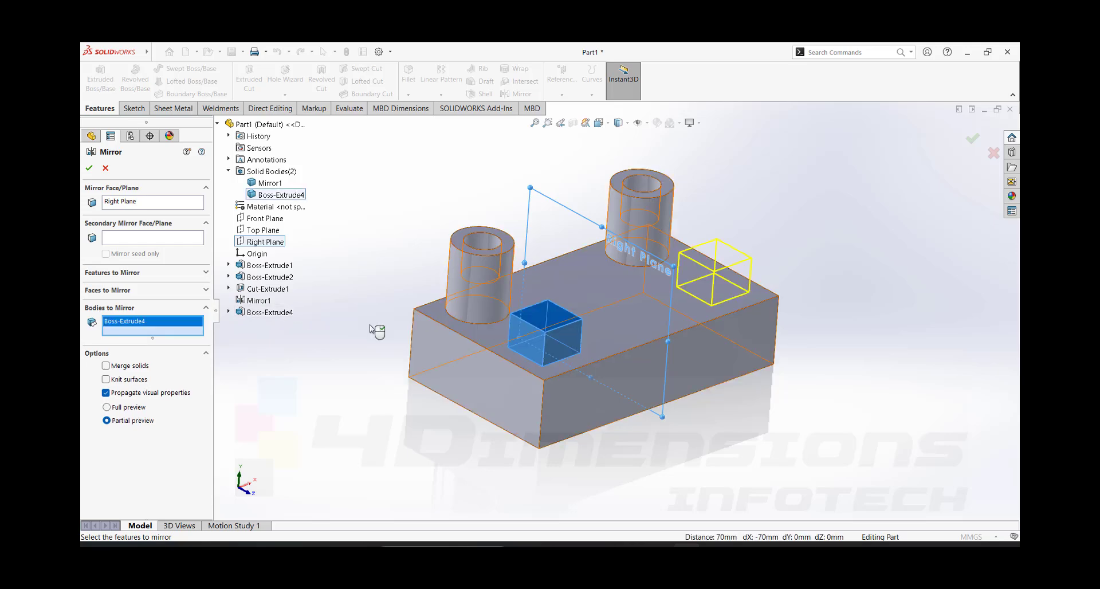
{"action": "left_click", "coordinate": [89, 168]}
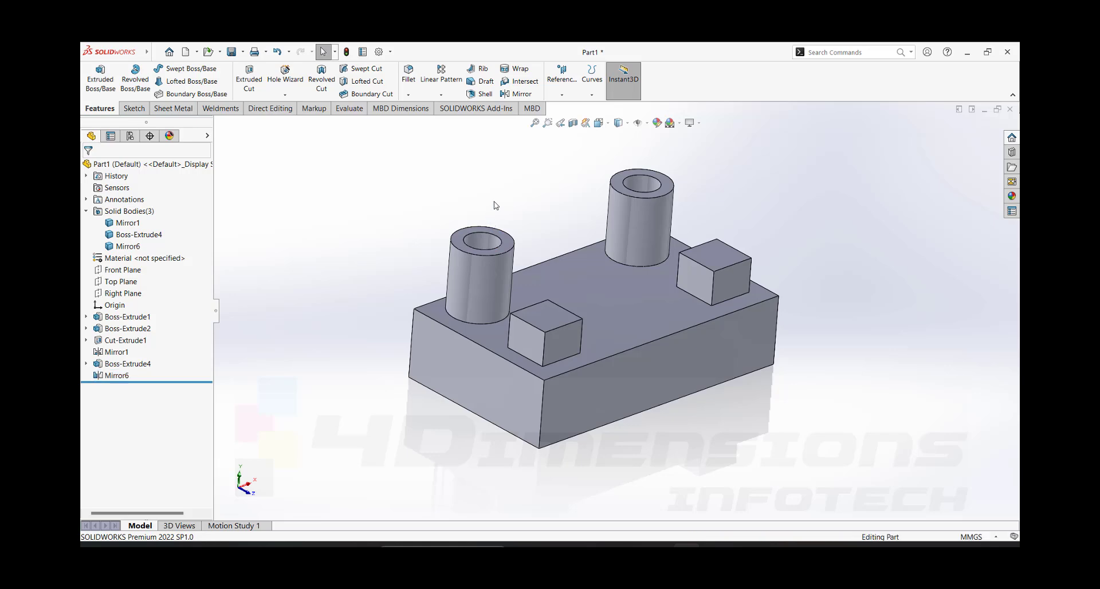
{"action": "middle_click_drag", "start_coordinate": [493, 210], "coordinate": [581, 327]}
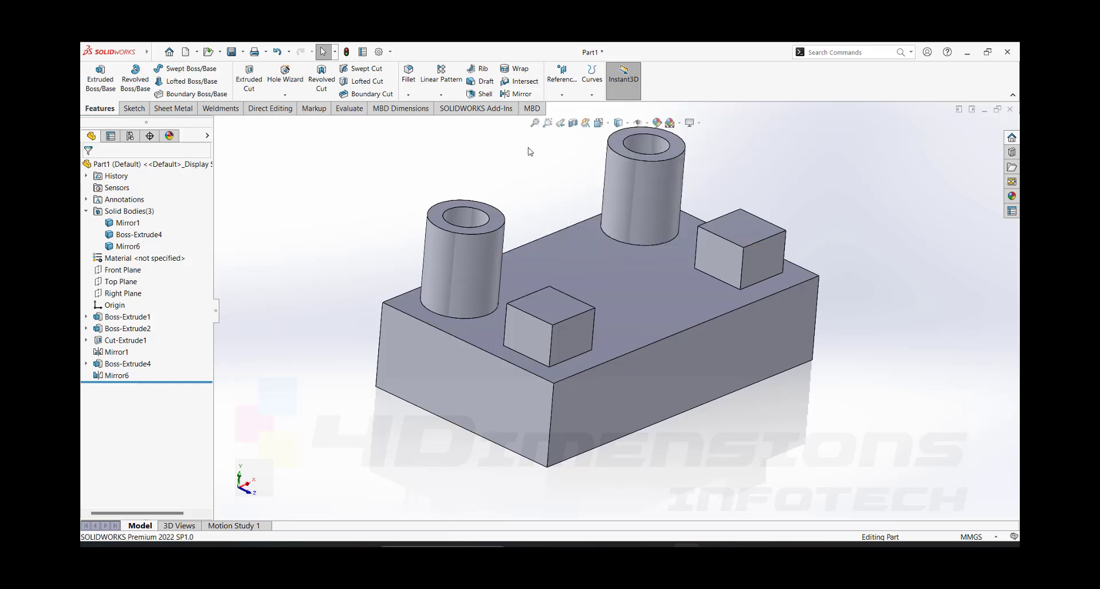
{"action": "scroll", "coordinate": [687, 343], "scroll_direction": "up", "scroll_amount": 4}
{"action": "middle_click_drag", "start_coordinate": [726, 398], "coordinate": [727, 343]}
{"action": "scroll", "coordinate": [723, 352], "scroll_direction": "down", "scroll_amount": 3}
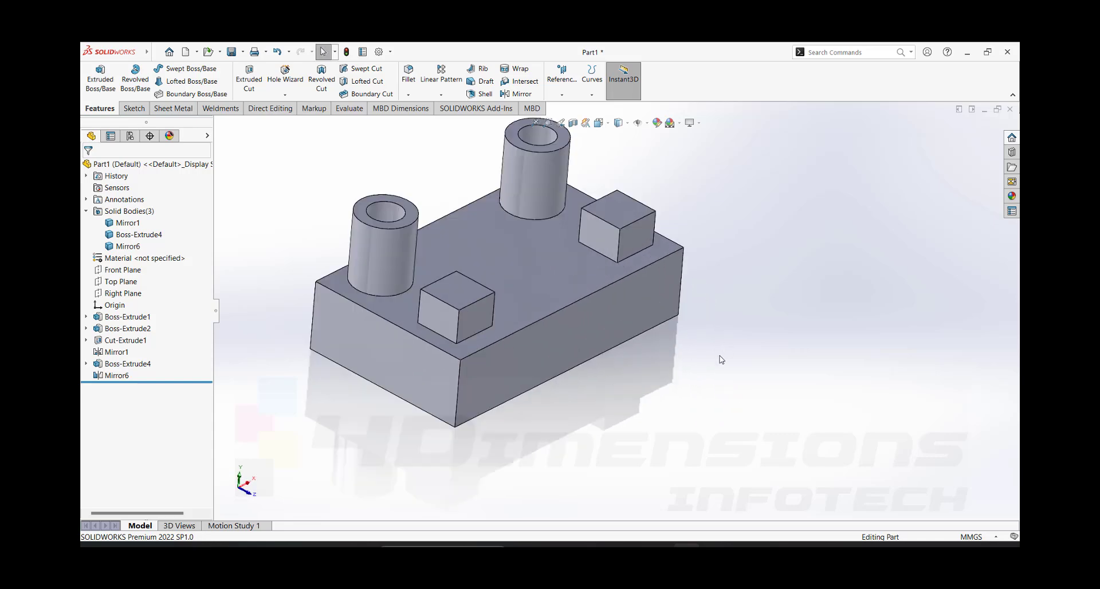
{"action": "scroll", "coordinate": [682, 351], "scroll_direction": "up", "scroll_amount": 3}
{"action": "scroll", "coordinate": [573, 270], "scroll_direction": "down", "scroll_amount": 3}
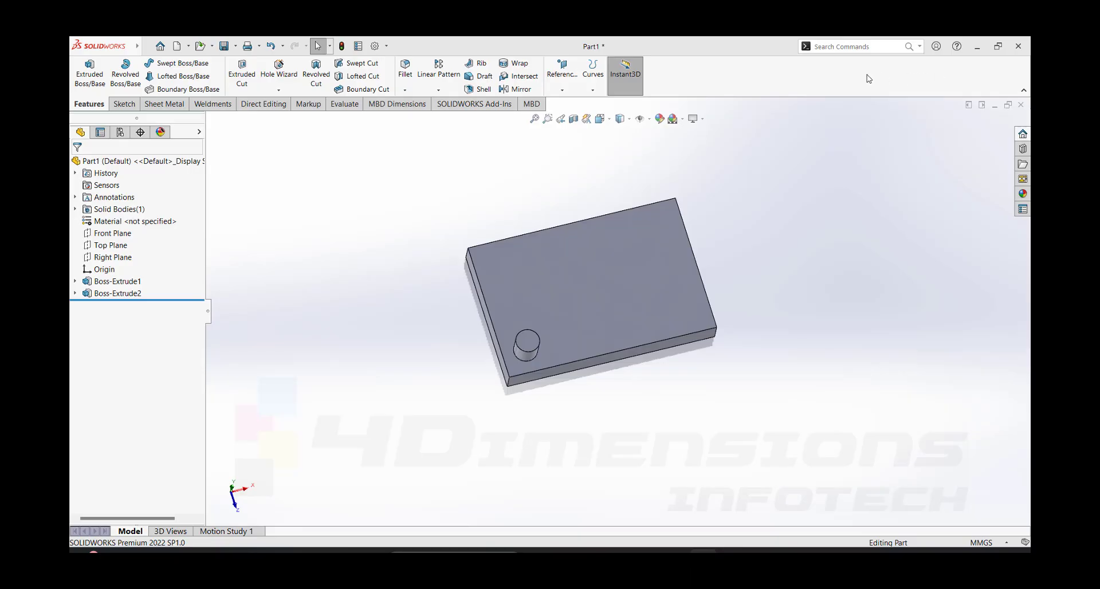
- Set up a linear pattern of the cylindrical boss, with the plate's short top edge as Direction 1 and its long top edge as Direction 2
{"action": "middle_click_drag", "start_coordinate": [801, 314], "coordinate": [723, 309]}
{"action": "scroll", "coordinate": [719, 305], "scroll_direction": "down", "scroll_amount": 2}
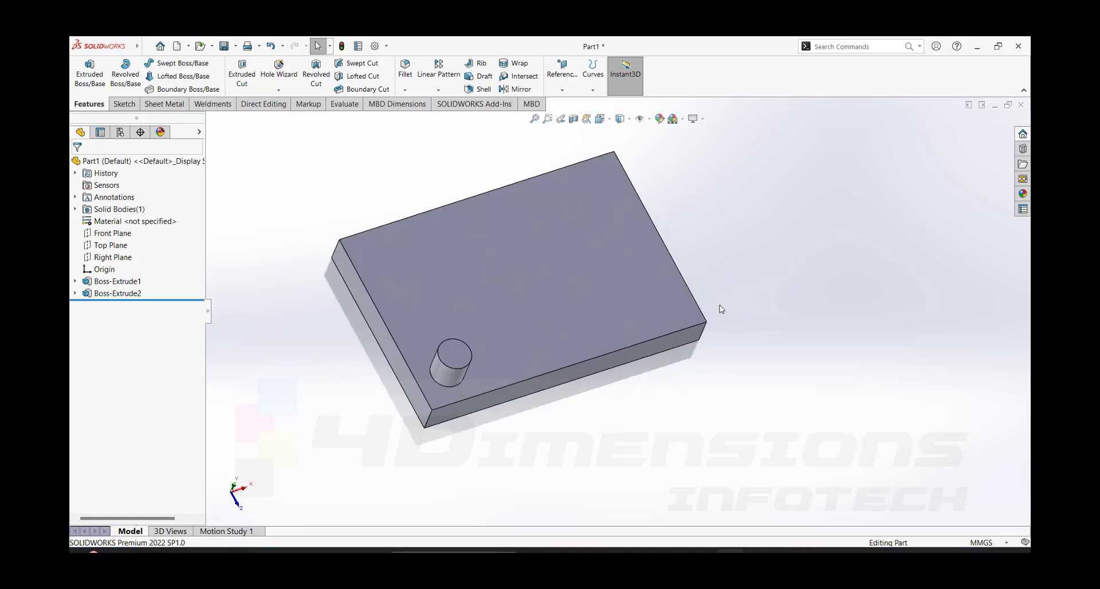
{"action": "middle_click_drag", "start_coordinate": [565, 341], "coordinate": [522, 221]}
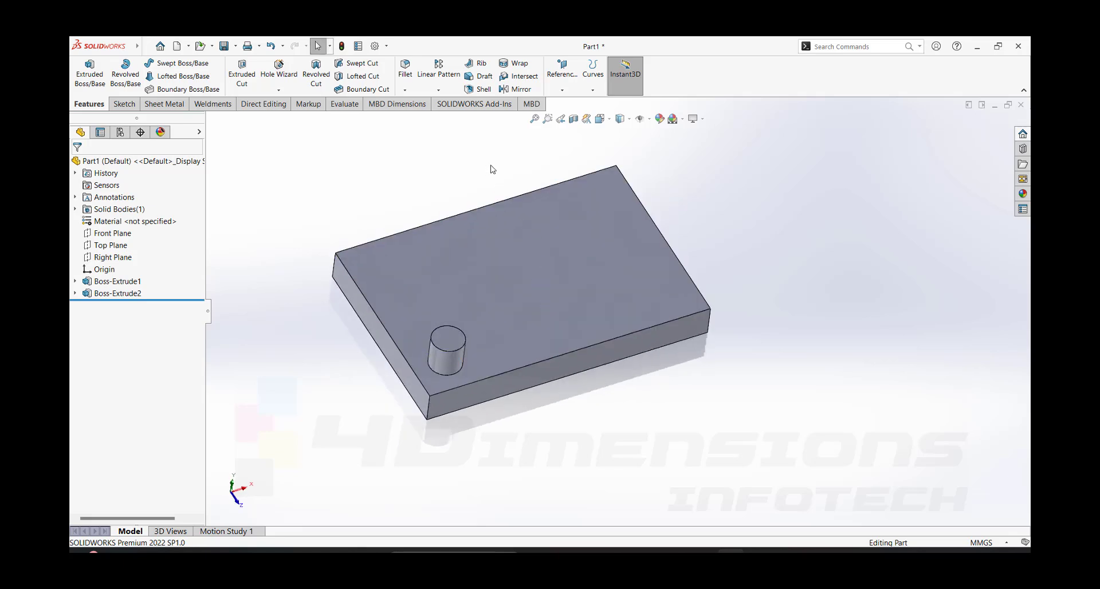
{"action": "left_click", "coordinate": [444, 90]}
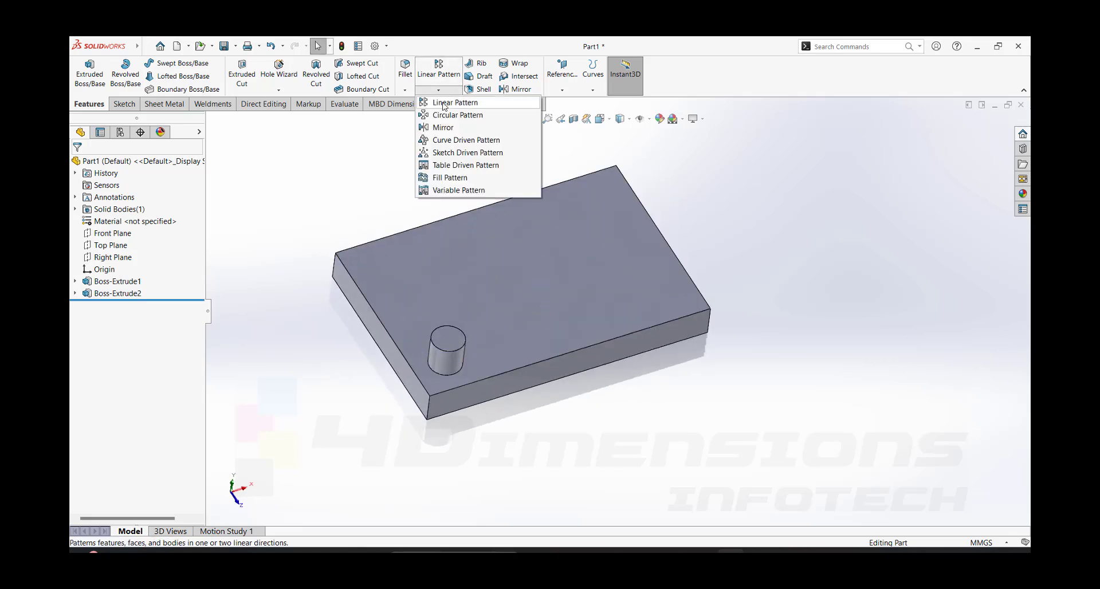
{"action": "left_click", "coordinate": [453, 103]}
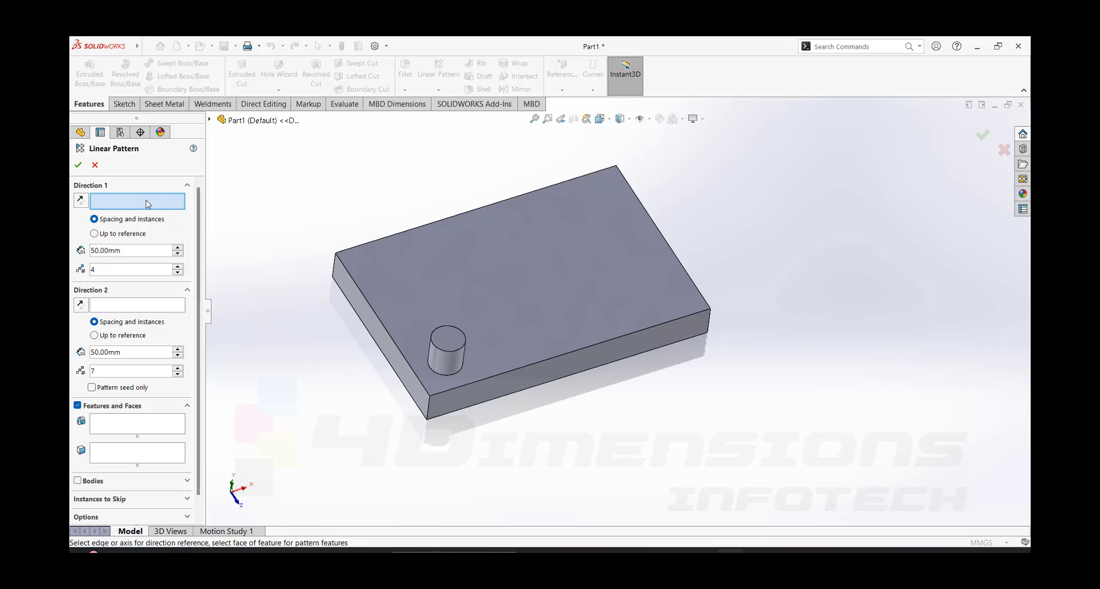
{"action": "left_click", "coordinate": [385, 325]}
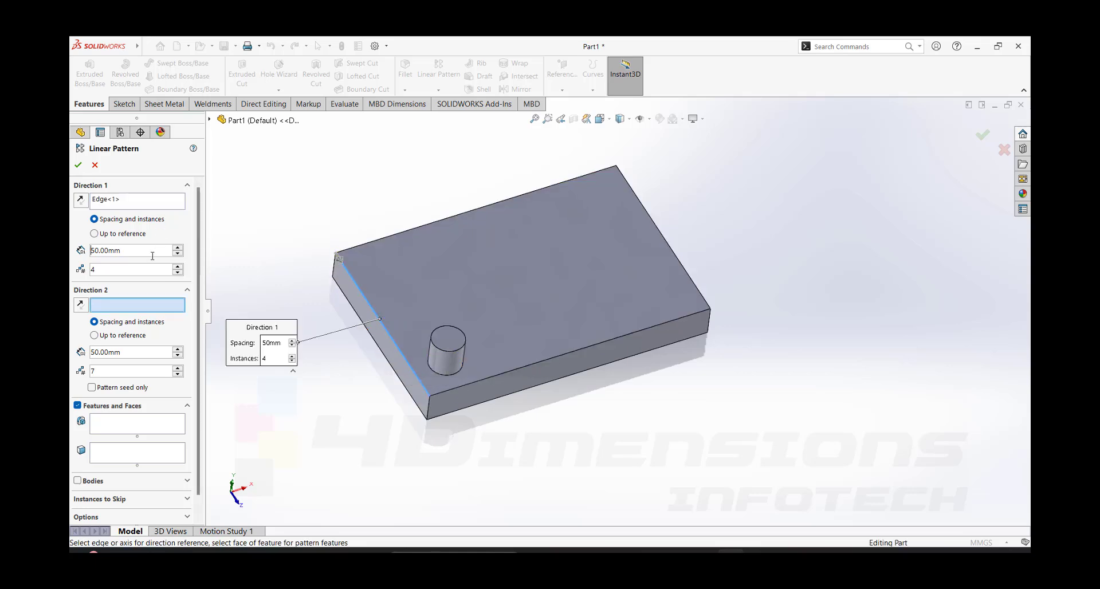
{"action": "left_click", "coordinate": [147, 306]}
{"action": "left_click", "coordinate": [365, 244]}
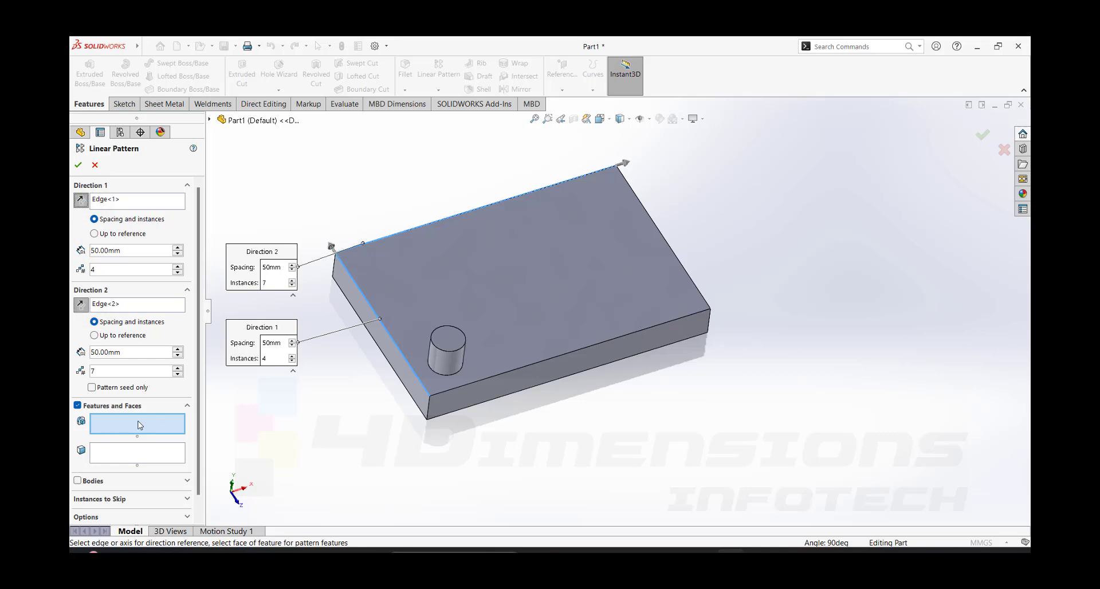
{"action": "left_click", "coordinate": [450, 364]}
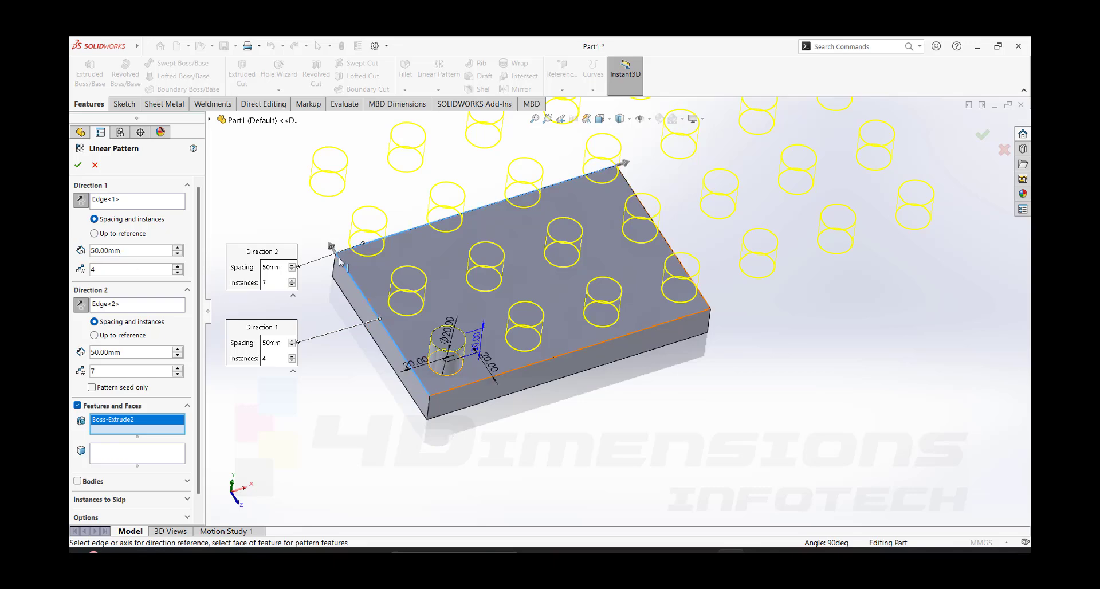
- Set the pattern spacing to 27 mm in Direction 1 and 28 mm in Direction 2
{"action": "double_click", "coordinate": [126, 252]}
{"action": "type", "text": "27"}
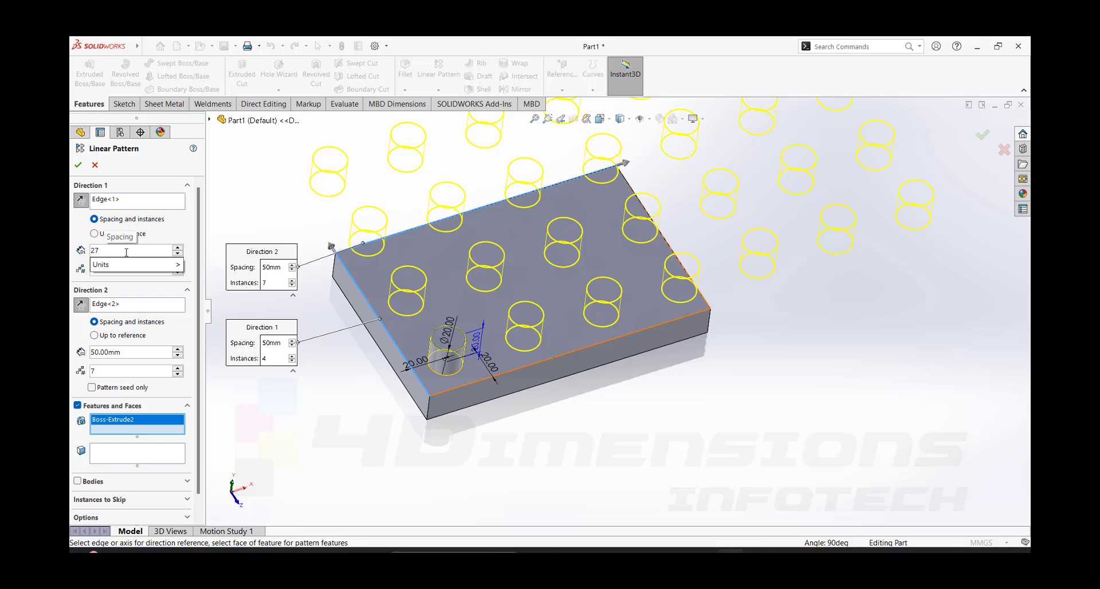
{"action": "left_click", "coordinate": [339, 406]}
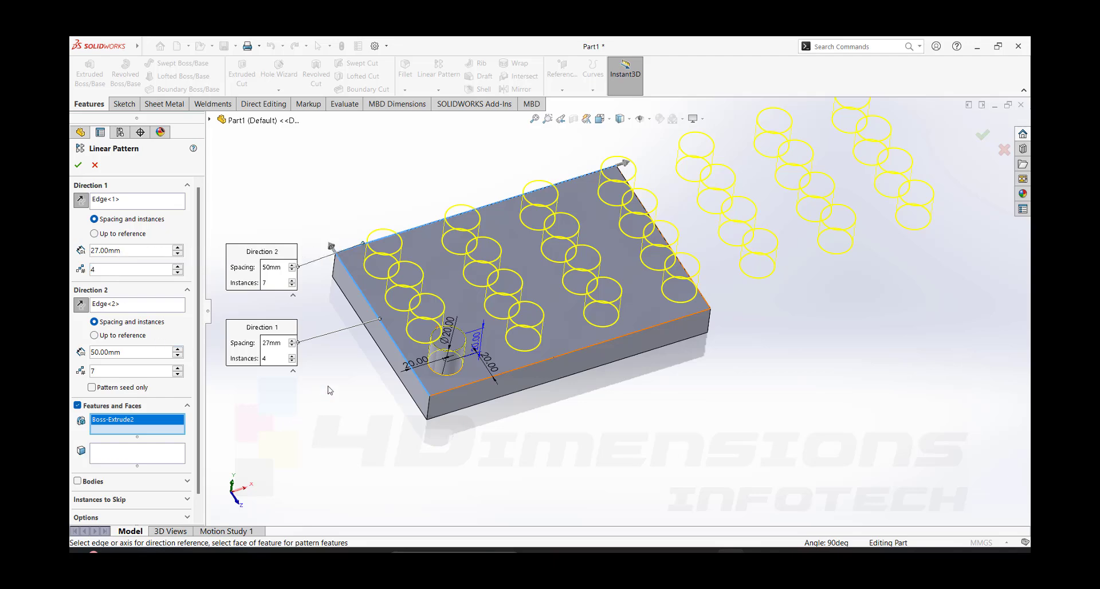
{"action": "left_click", "coordinate": [134, 353]}
{"action": "type", "text": "28"}
{"action": "key", "text": "Return"}
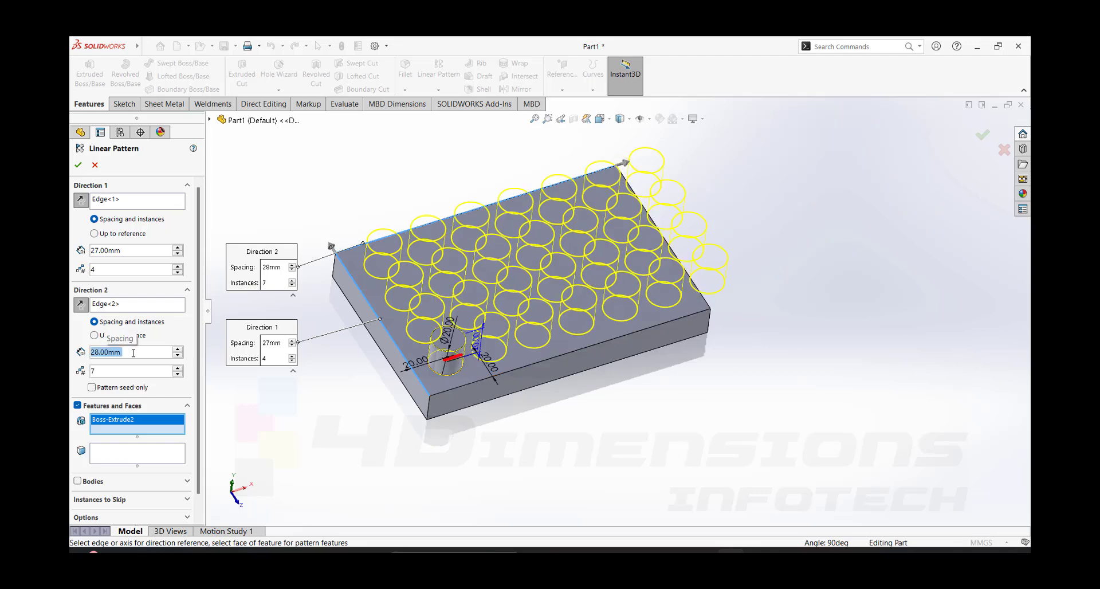
- Set Direction 2 to 6 instances and accept the linear pattern
{"action": "left_click", "coordinate": [178, 374]}
{"action": "type", "text": "7"}
{"action": "key", "text": "Return"}
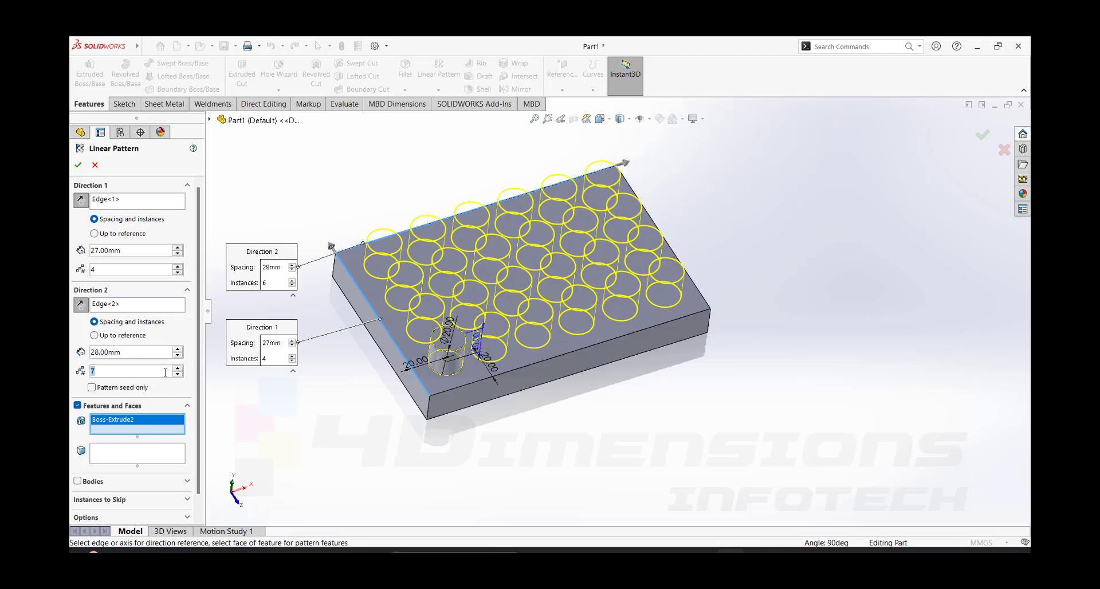
{"action": "key", "text": "Return"}
{"action": "left_click", "coordinate": [78, 165]}
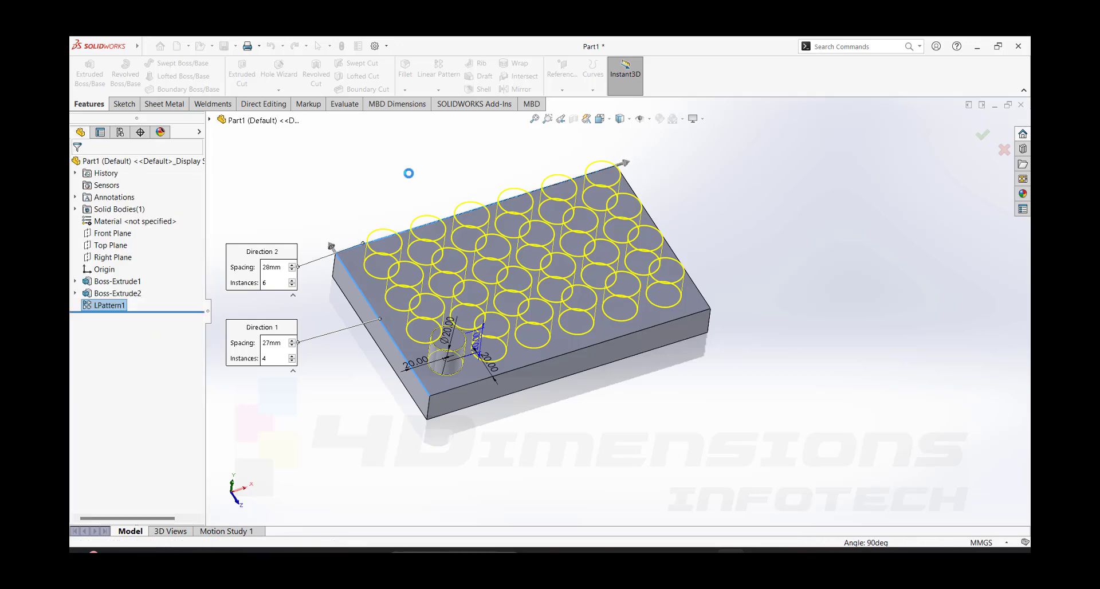
- Reopen the linear pattern for editing and toggle Pattern seed only on and back off to compare the previews
{"action": "left_click", "coordinate": [118, 305]}
{"action": "left_click", "coordinate": [121, 275]}
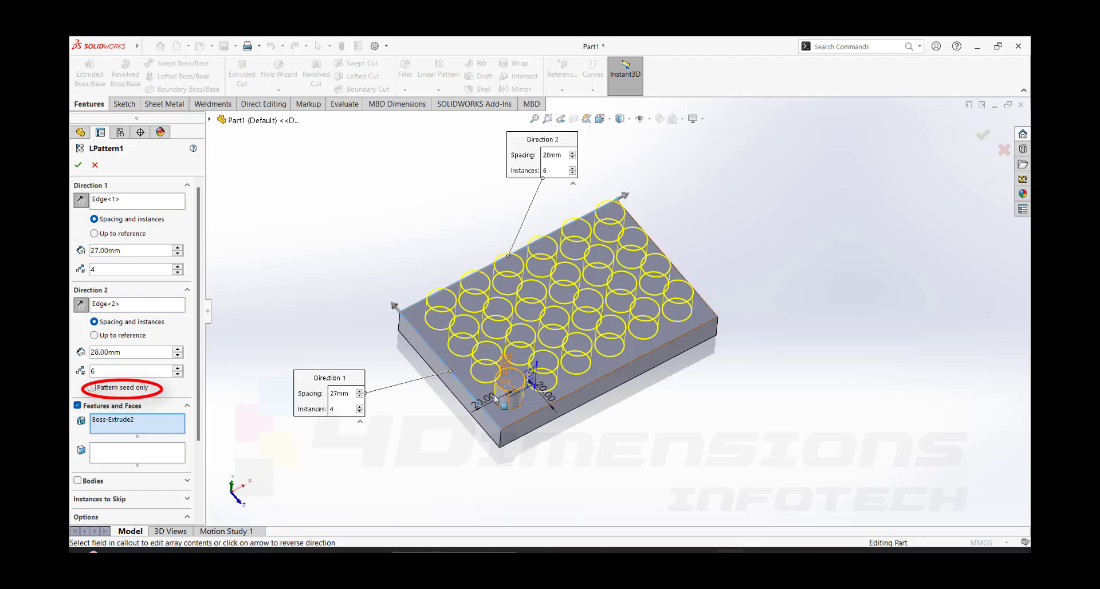
{"action": "left_click", "coordinate": [92, 387]}
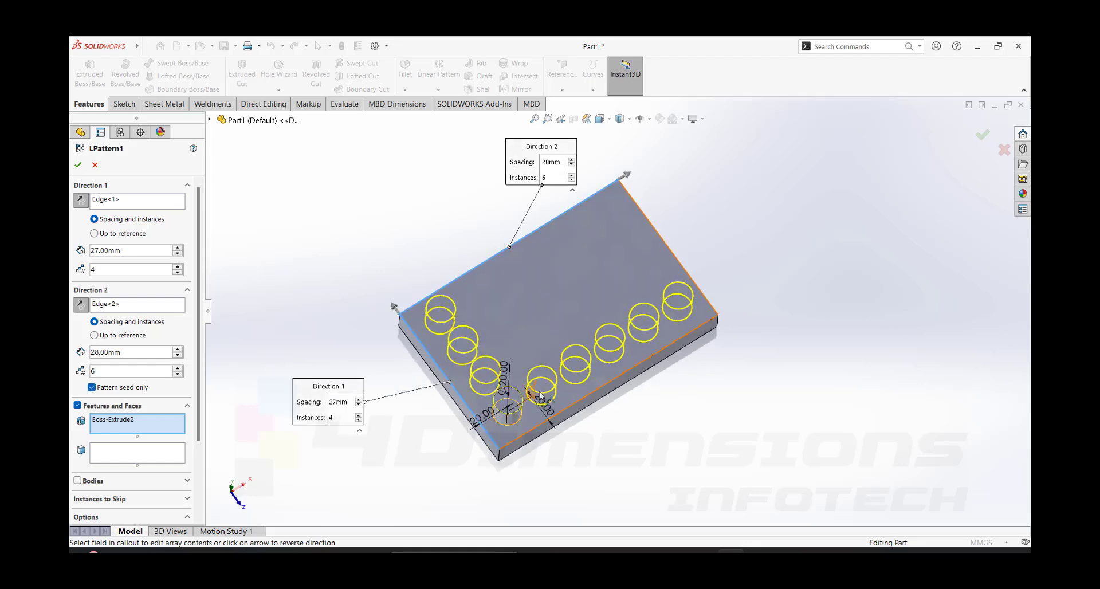
{"action": "left_click", "coordinate": [92, 388]}
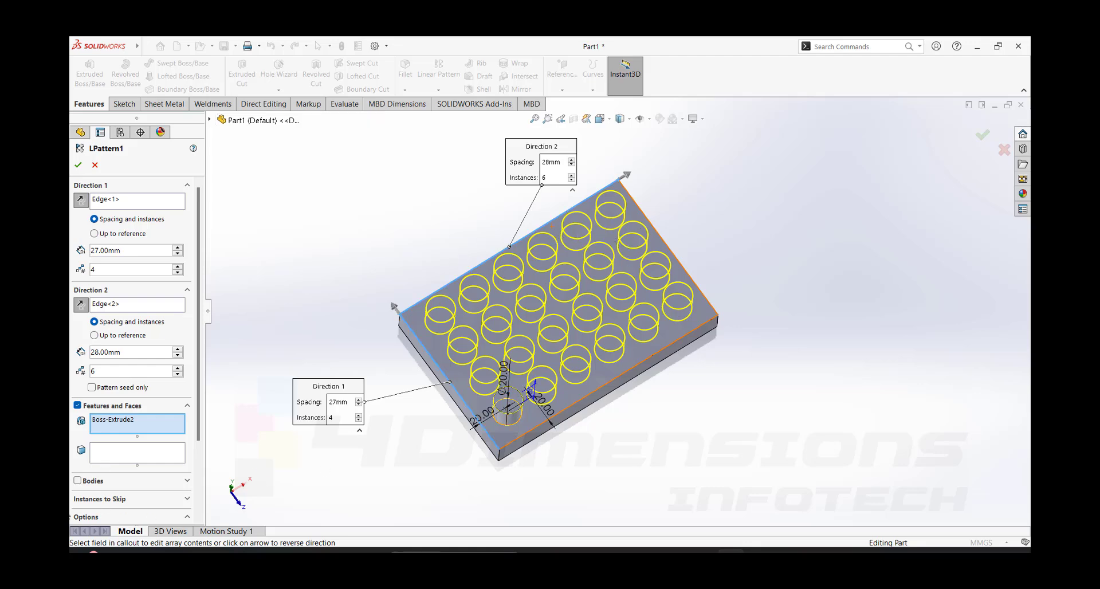
- Skip pattern instances (4, 5) and (4, 6) at the plate's far corner and accept the edited pattern
{"action": "left_click", "coordinate": [128, 499]}
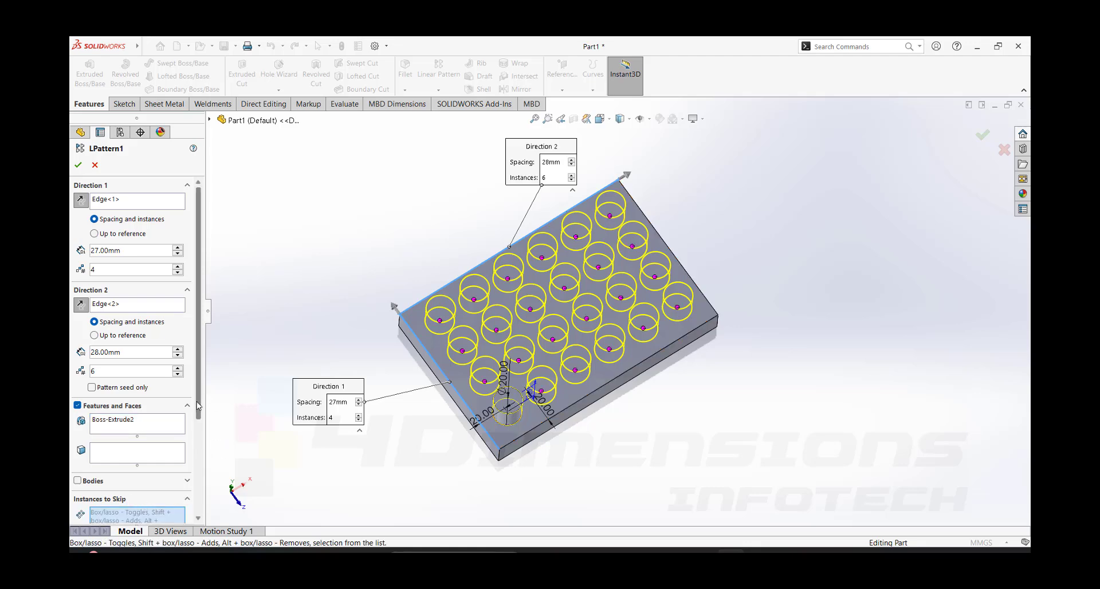
{"action": "left_click_drag", "start_coordinate": [202, 401], "coordinate": [200, 481]}
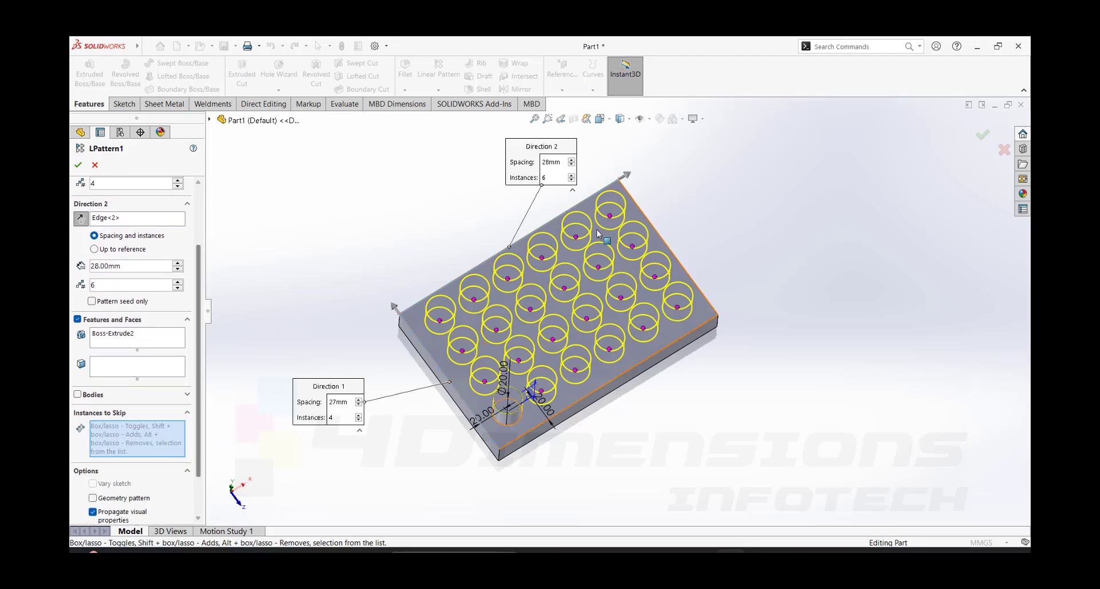
{"action": "middle_click_drag", "start_coordinate": [748, 269], "coordinate": [494, 276]}
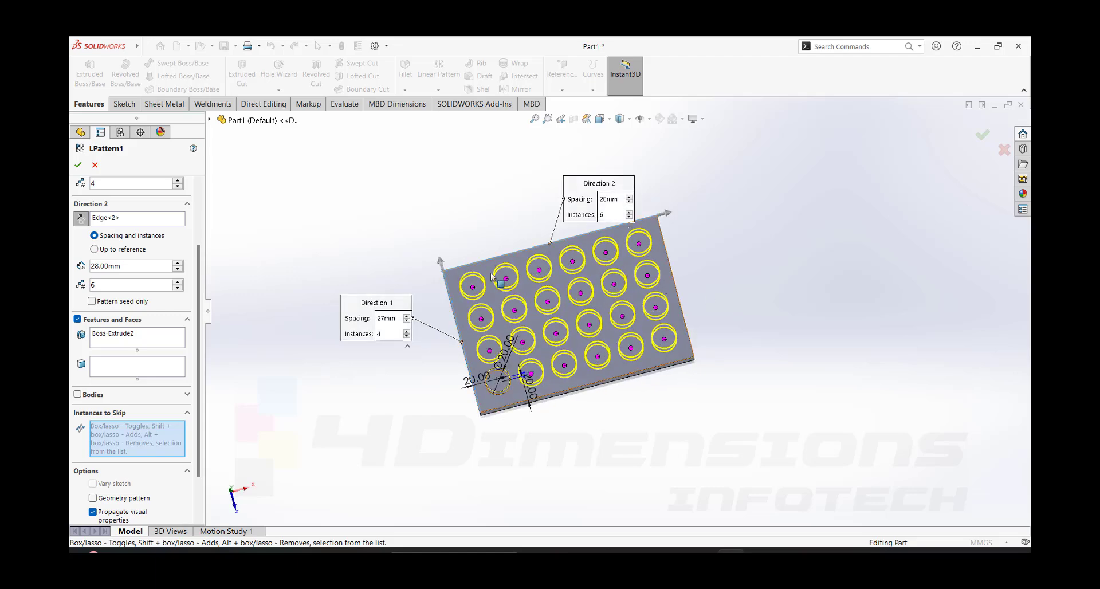
{"action": "left_click", "coordinate": [606, 252]}
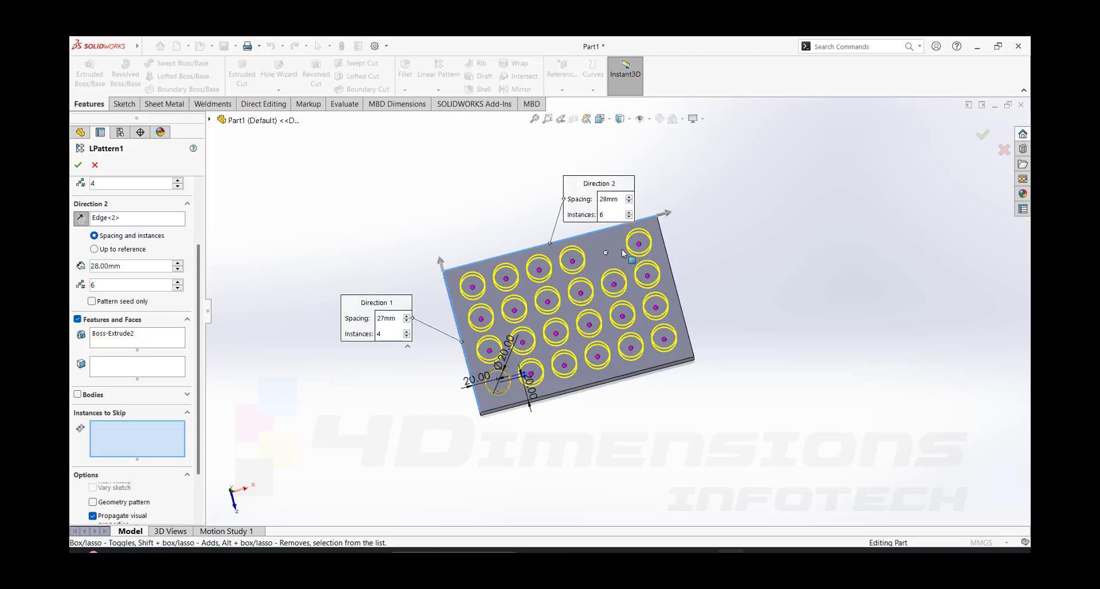
{"action": "left_click", "coordinate": [638, 243]}
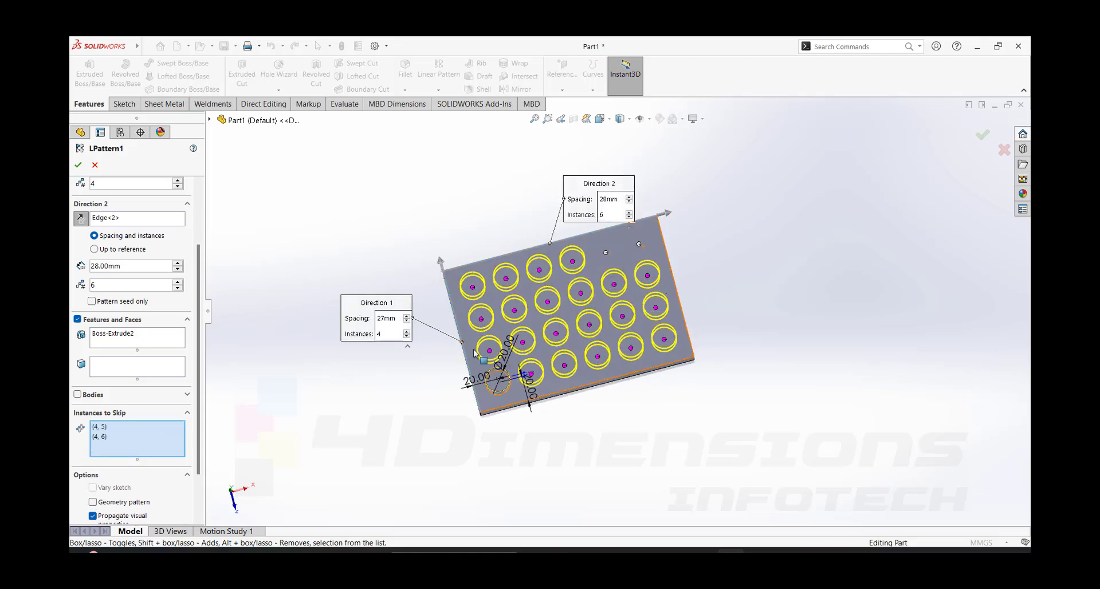
{"action": "left_click", "coordinate": [80, 169]}
- Inspect the gap in the boss pattern, clear both entries from the instances to skip and accept the pattern
{"action": "middle_click_drag", "start_coordinate": [478, 209], "coordinate": [697, 375]}
{"action": "scroll", "coordinate": [612, 299], "scroll_direction": "down", "scroll_amount": 2}
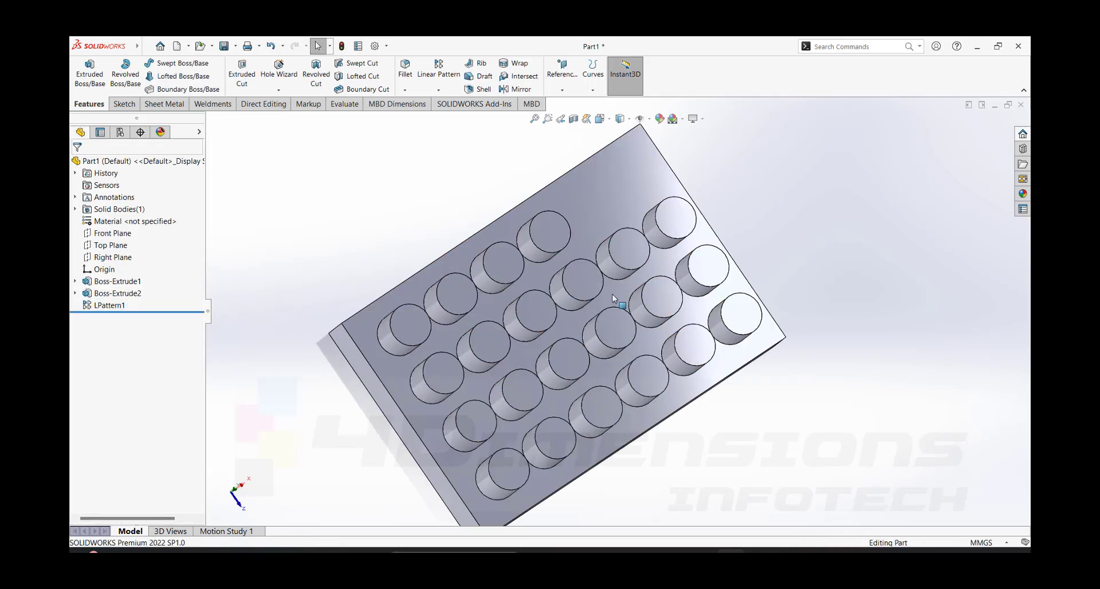
{"action": "mouse_move", "coordinate": [624, 262]}
{"action": "middle_mouse_down"}
{"action": "mouse_move", "coordinate": [619, 220]}
{"action": "mouse_move", "coordinate": [614, 250]}
{"action": "middle_mouse_up"}
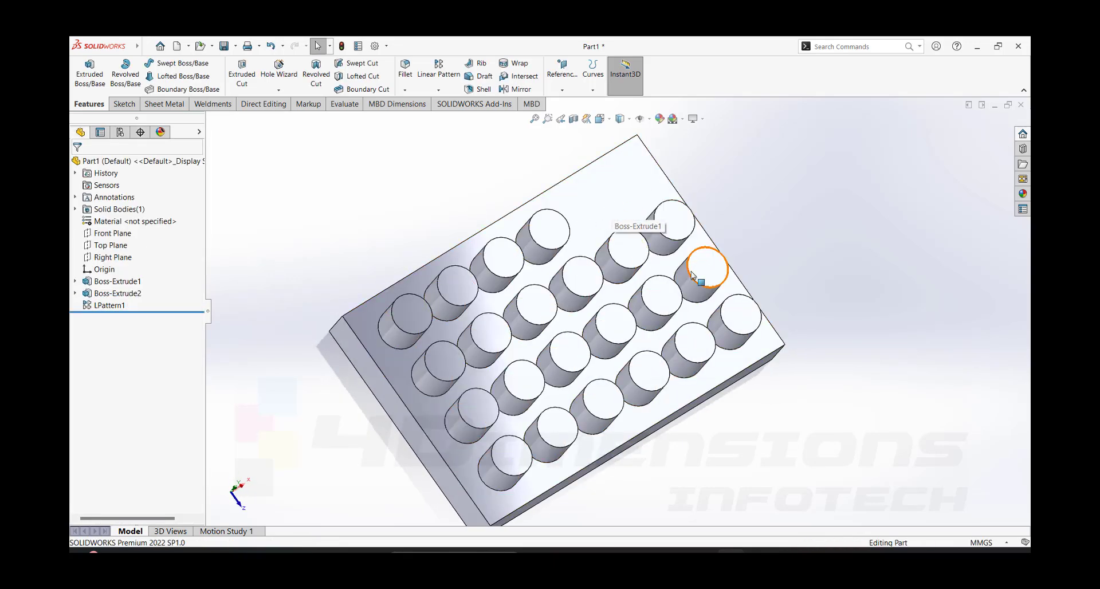
{"action": "scroll", "coordinate": [691, 275], "scroll_direction": "up", "scroll_amount": 6}
{"action": "scroll", "coordinate": [624, 284], "scroll_direction": "down", "scroll_amount": 3}
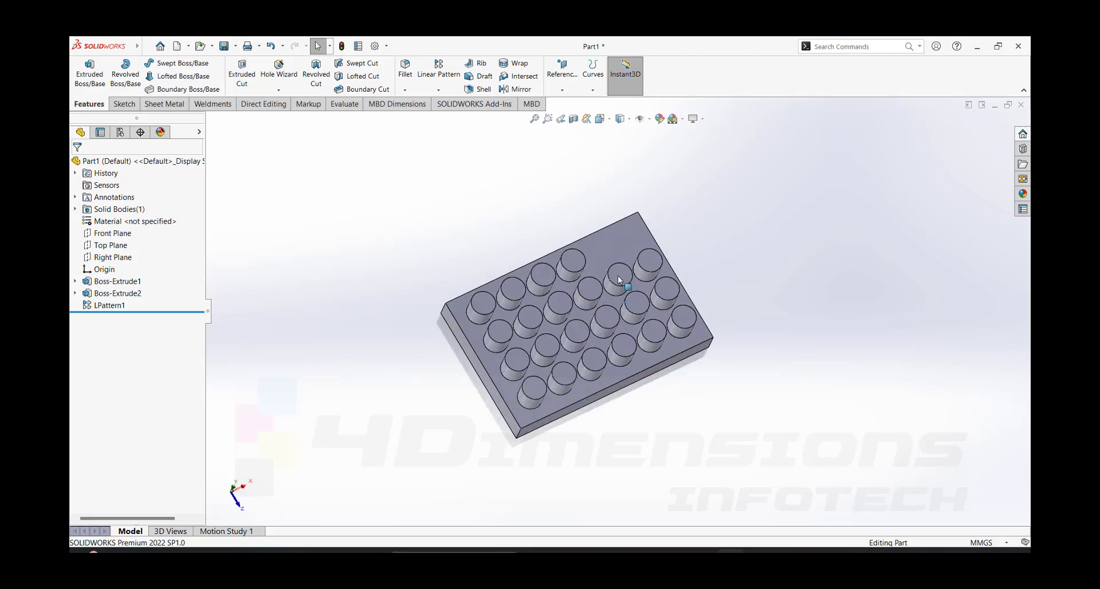
{"action": "left_click", "coordinate": [109, 305]}
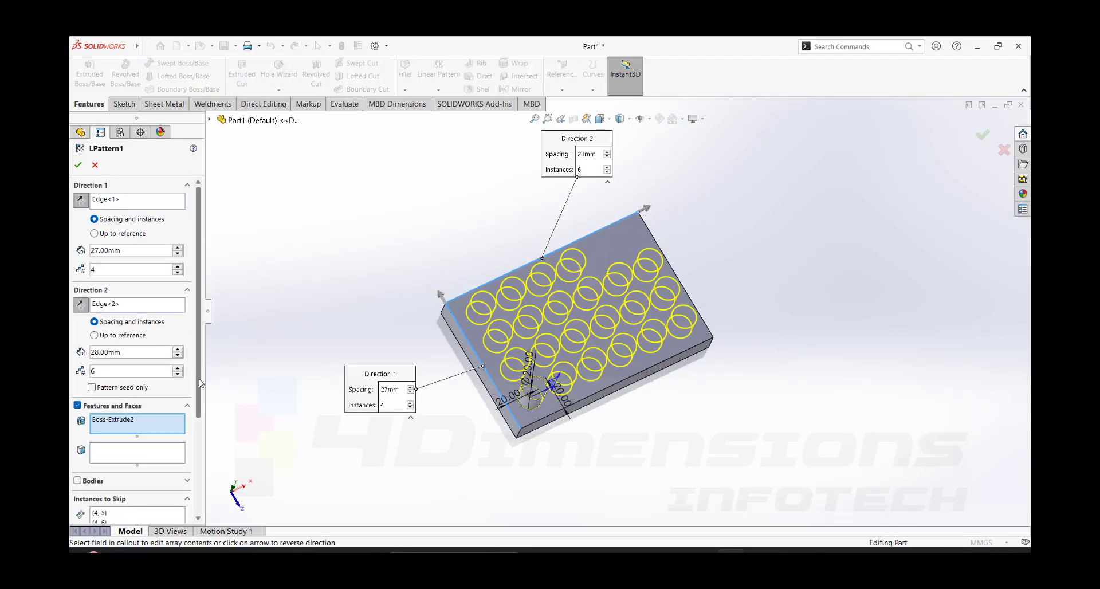
{"action": "scroll", "coordinate": [148, 422], "scroll_direction": "down", "scroll_amount": 3}
{"action": "left_click", "coordinate": [137, 383]}
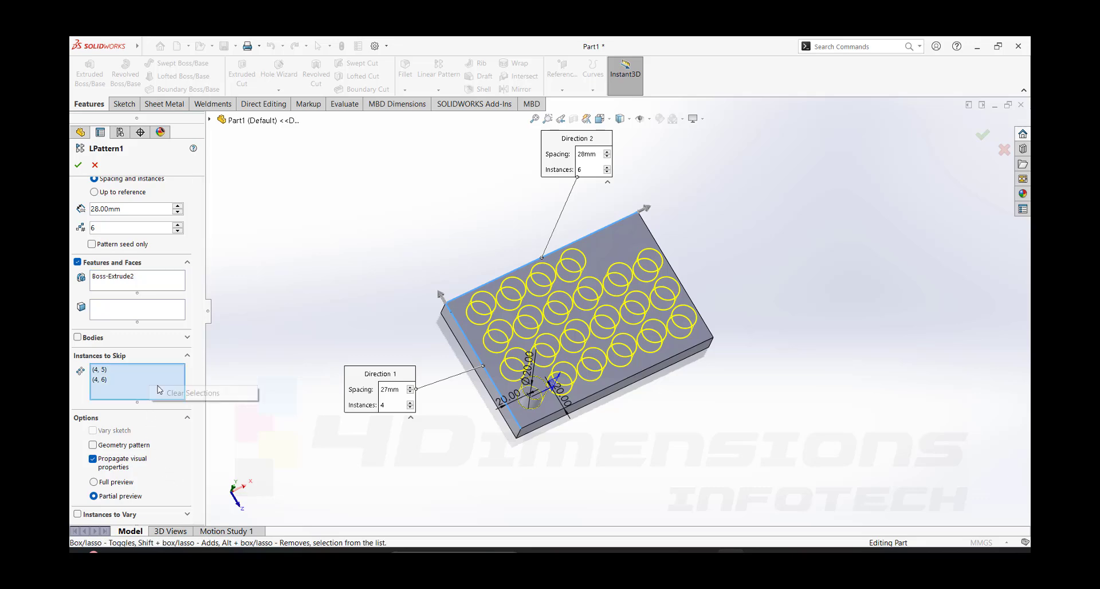
{"action": "left_click", "coordinate": [79, 165]}
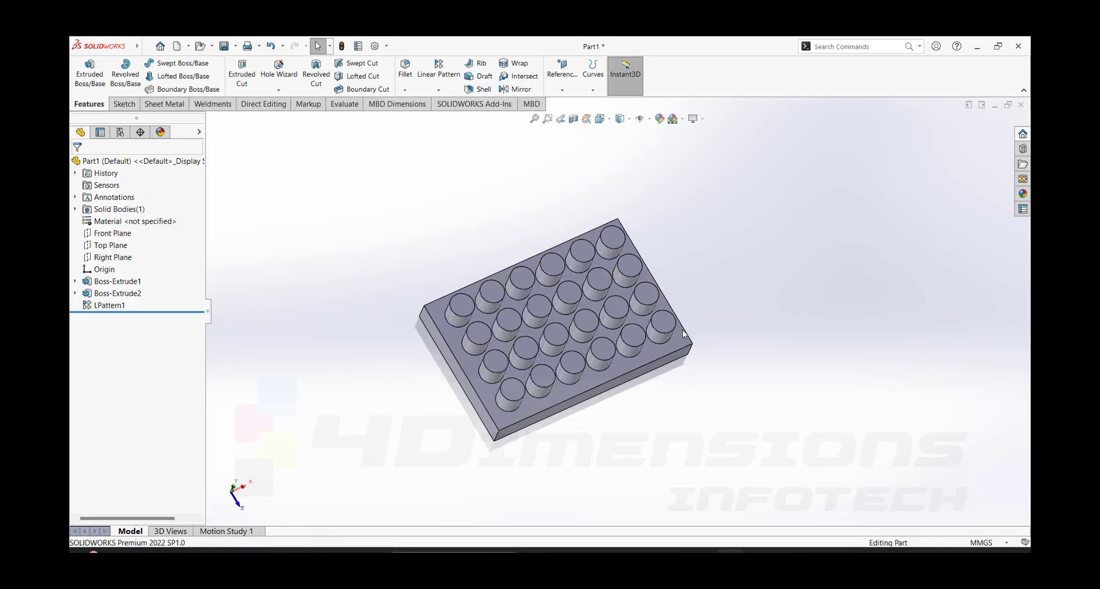
- Reopen the boss pattern for editing and turn on Pattern seed only for Direction 2
{"action": "middle_click_drag", "start_coordinate": [683, 329], "coordinate": [612, 446]}
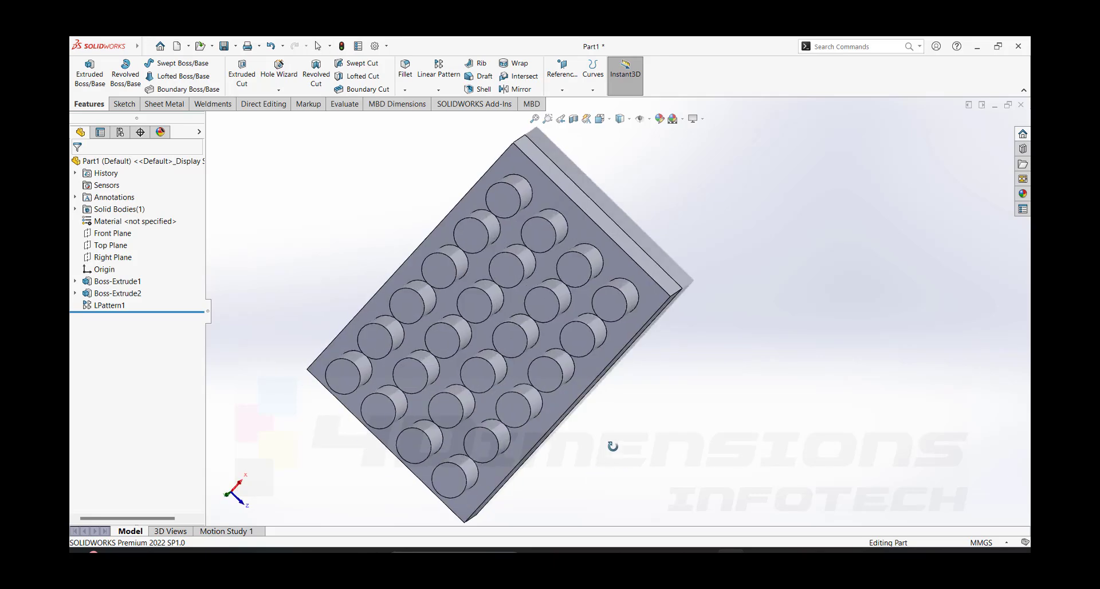
{"action": "middle_click_drag", "start_coordinate": [612, 447], "coordinate": [607, 389]}
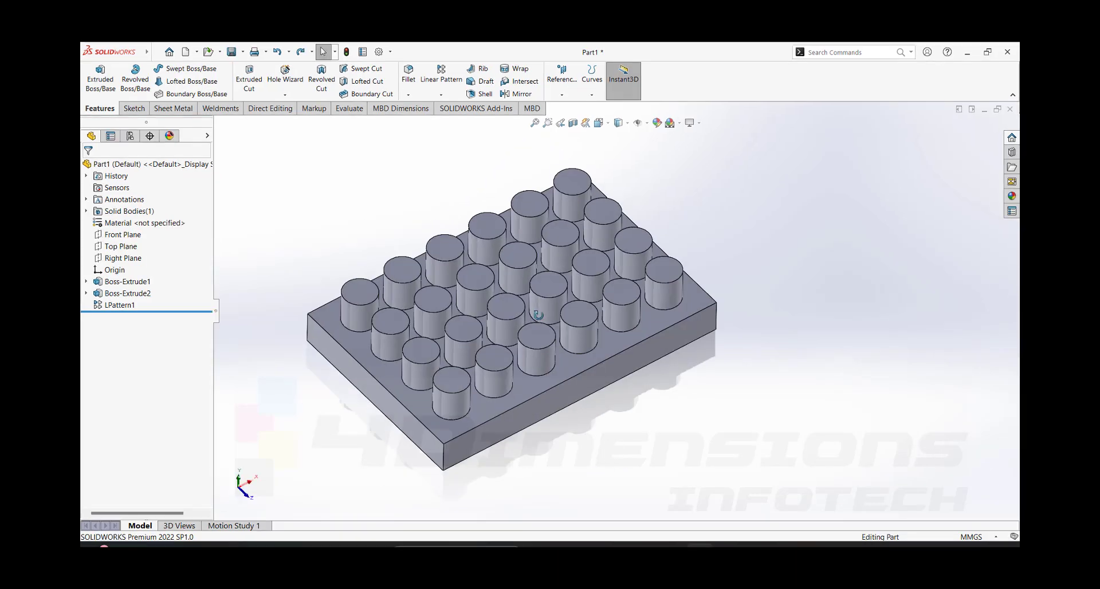
{"action": "middle_click_drag", "start_coordinate": [558, 272], "coordinate": [553, 286]}
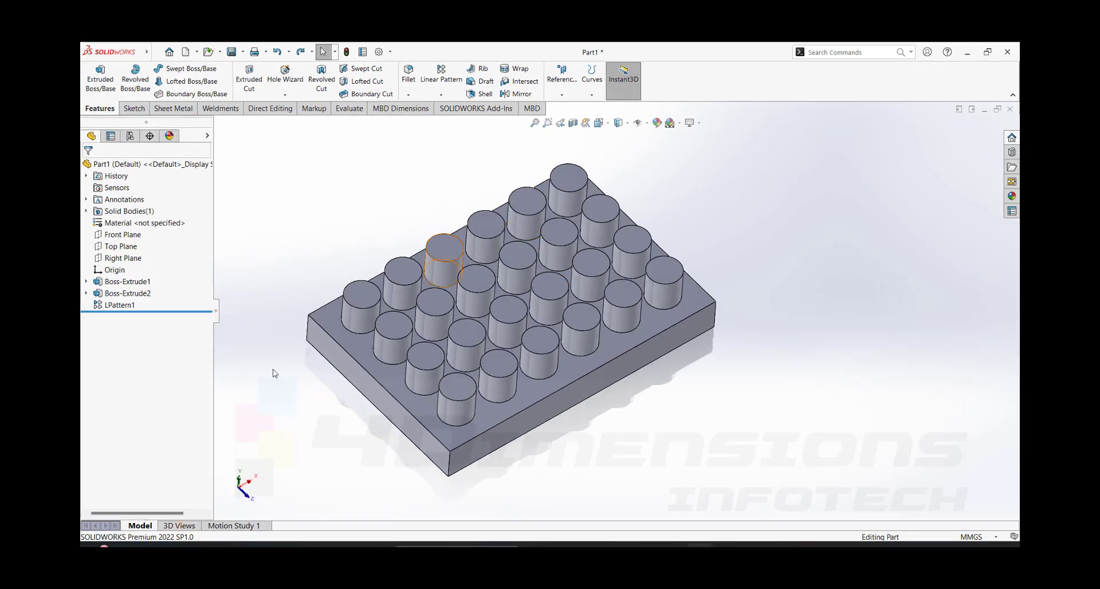
{"action": "left_click", "coordinate": [119, 305]}
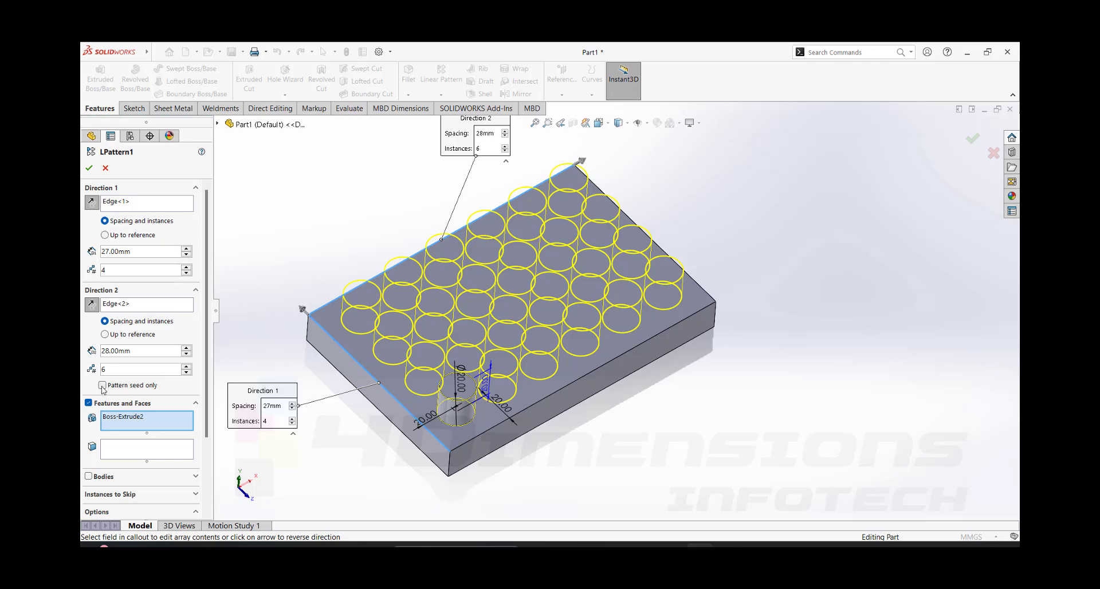
{"action": "left_click", "coordinate": [102, 385]}
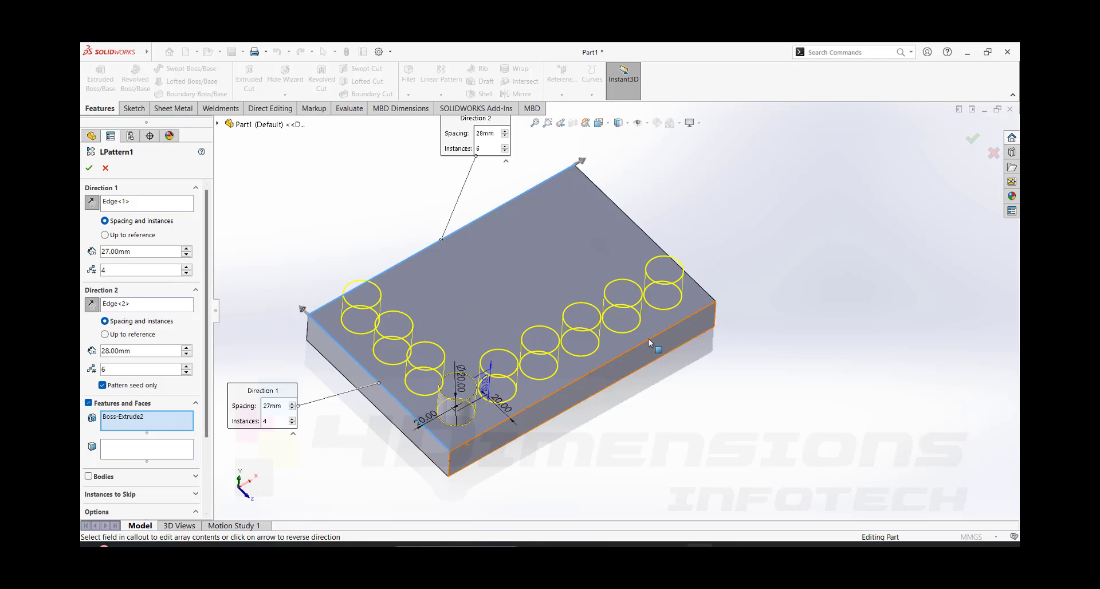
- Turn on Instances to Vary for the linear pattern of the cylindrical boss
{"action": "scroll", "coordinate": [121, 403], "scroll_direction": "down", "scroll_amount": 3}
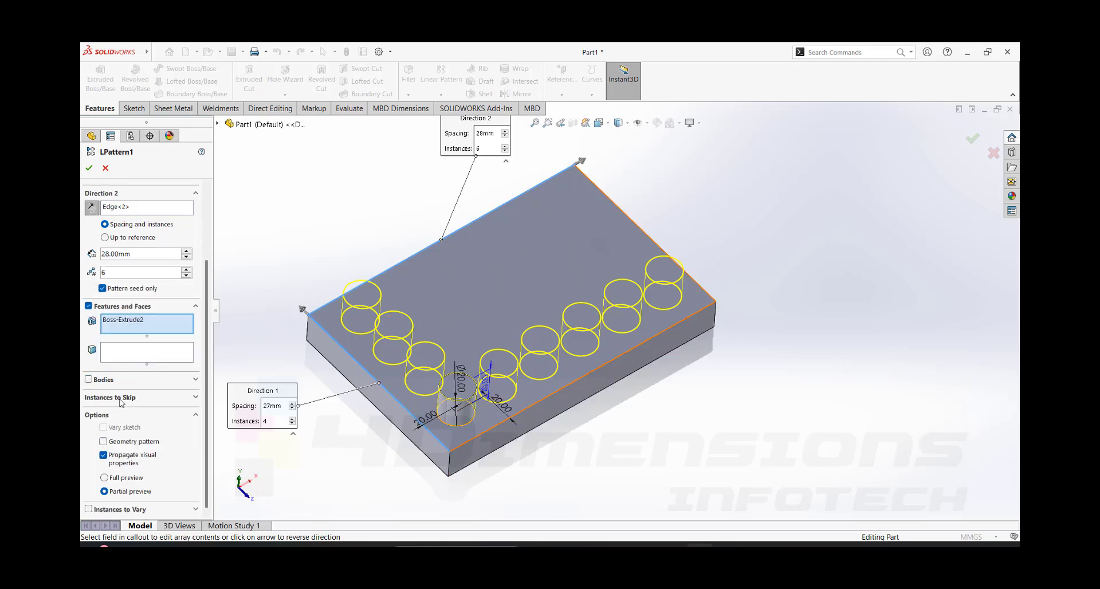
{"action": "left_click", "coordinate": [88, 509]}
{"action": "scroll", "coordinate": [204, 433], "scroll_direction": "down", "scroll_amount": 3}
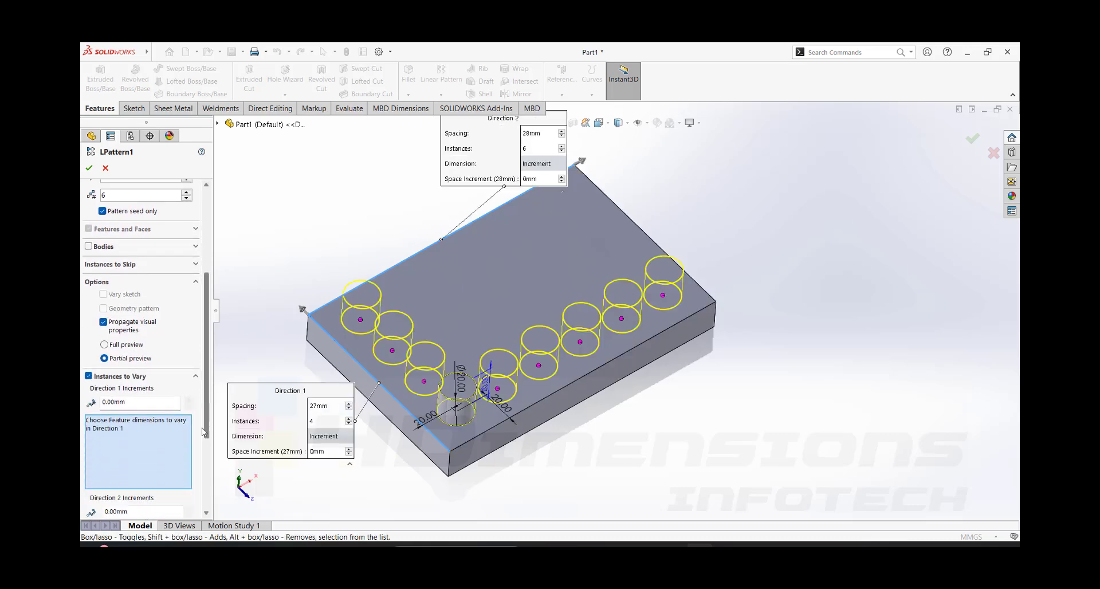
{"action": "scroll", "coordinate": [203, 432], "scroll_direction": "down", "scroll_amount": 2}
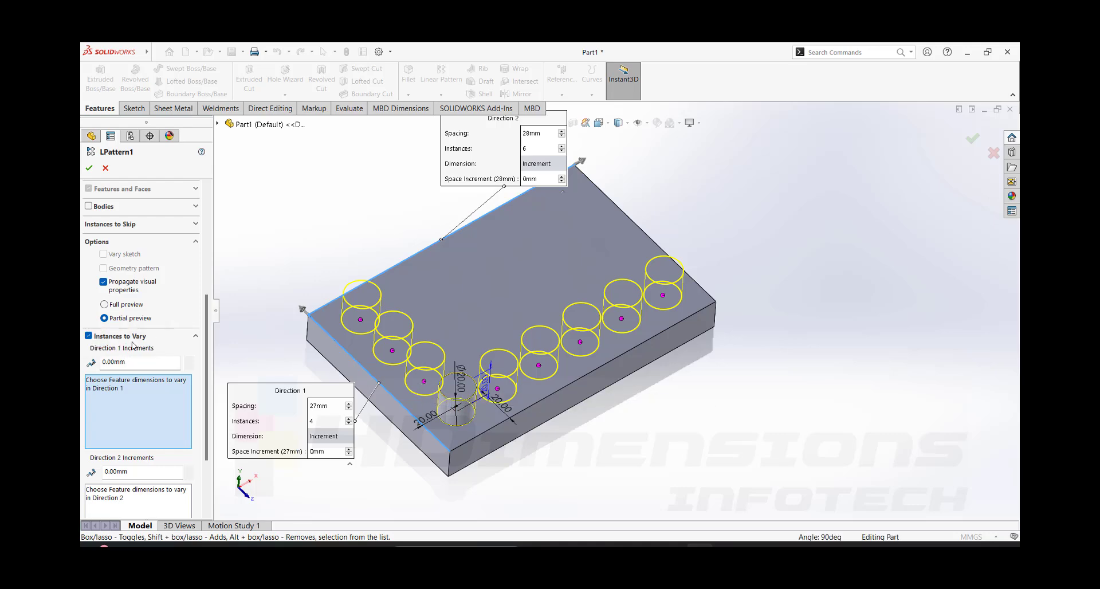
- Modify pattern instance (2, 1) with overrides of 29 mm for Direction 1 spacing and 5 mm for Direction 2 spacing
{"action": "right_click", "coordinate": [424, 383]}
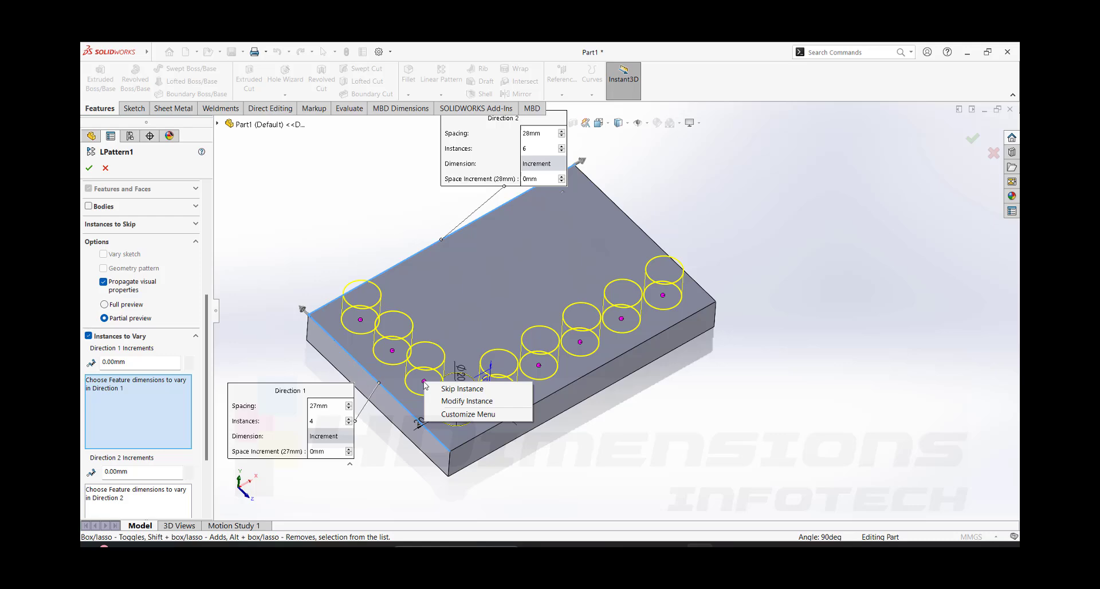
{"action": "left_click", "coordinate": [469, 402]}
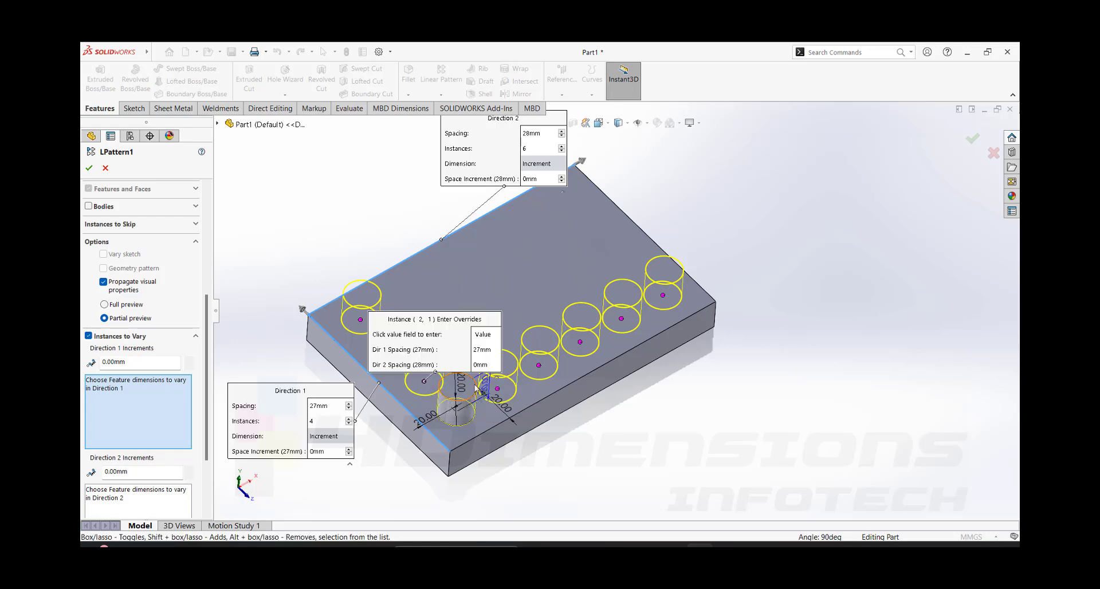
{"action": "left_click_drag", "start_coordinate": [447, 319], "coordinate": [434, 265]}
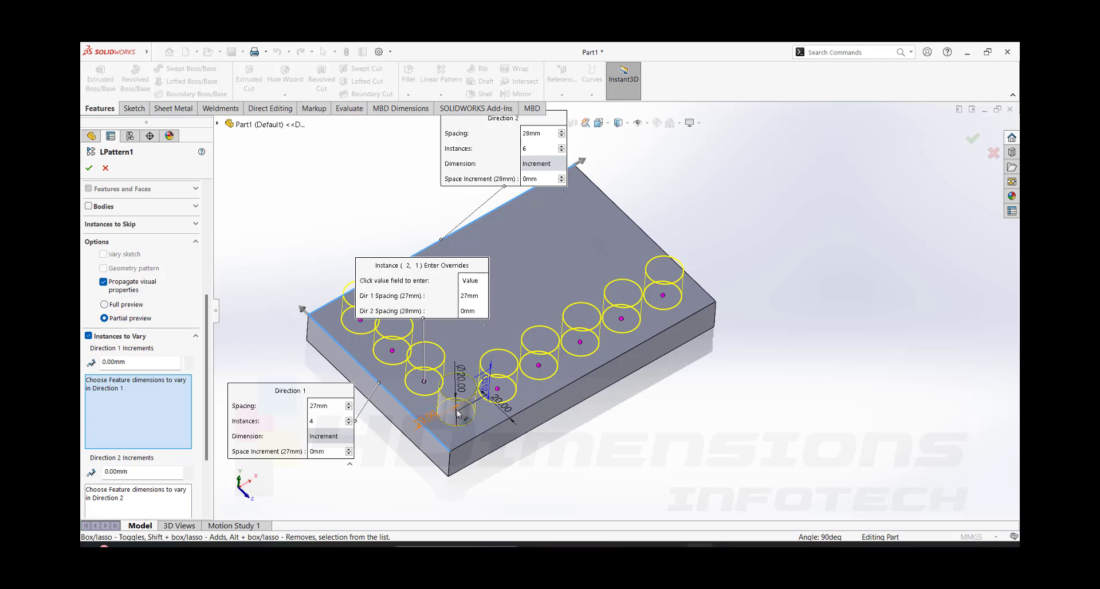
{"action": "left_click", "coordinate": [475, 297]}
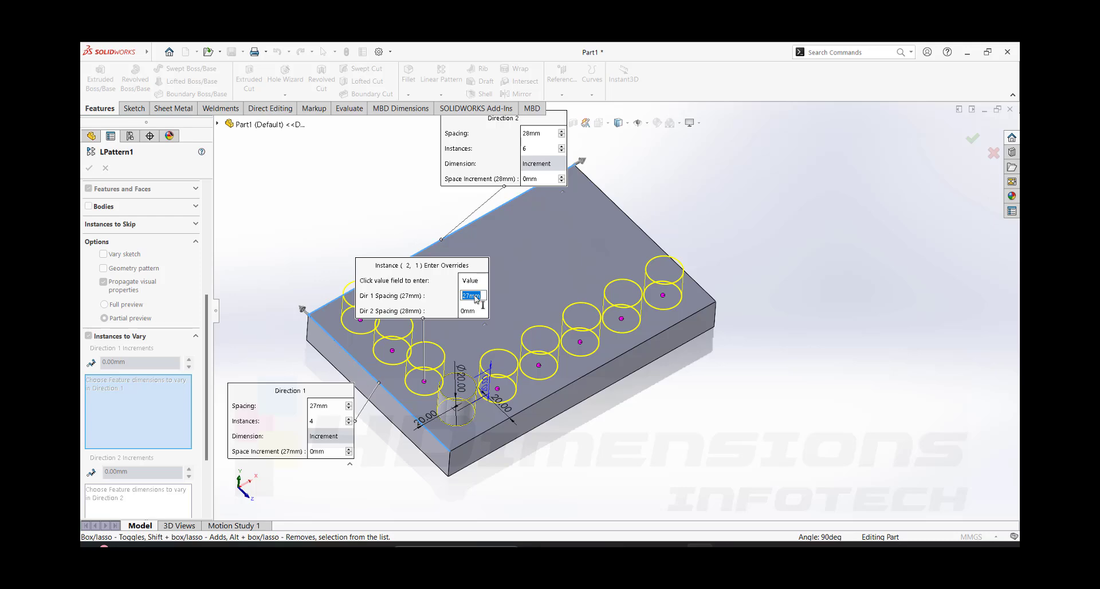
{"action": "type", "text": "29"}
{"action": "key", "text": "Return"}
{"action": "left_click", "coordinate": [480, 313]}
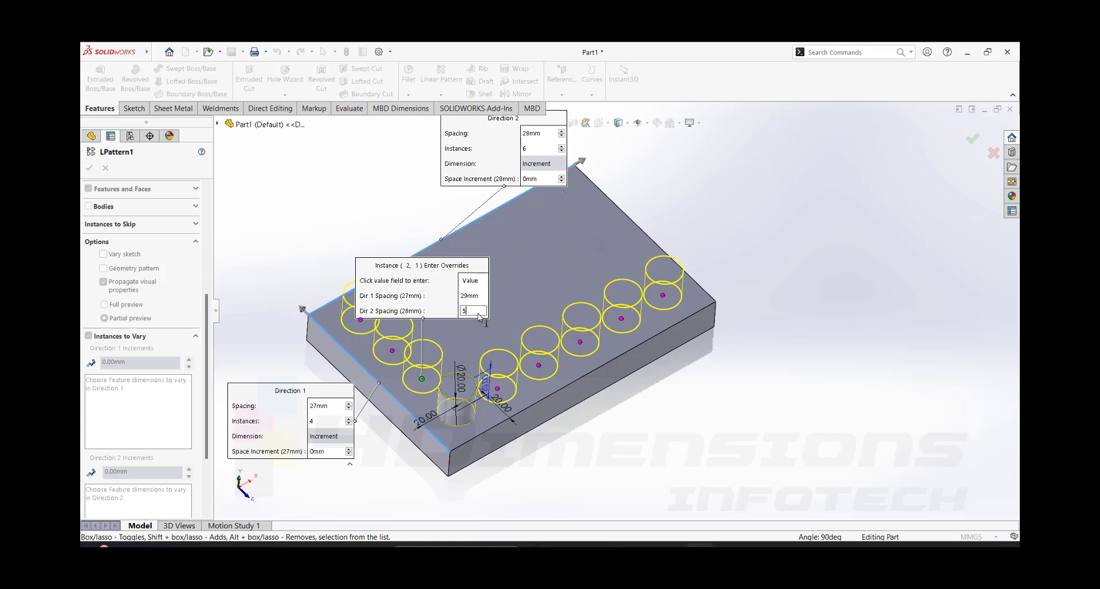
{"action": "type", "text": "5"}
{"action": "key", "text": "Return"}
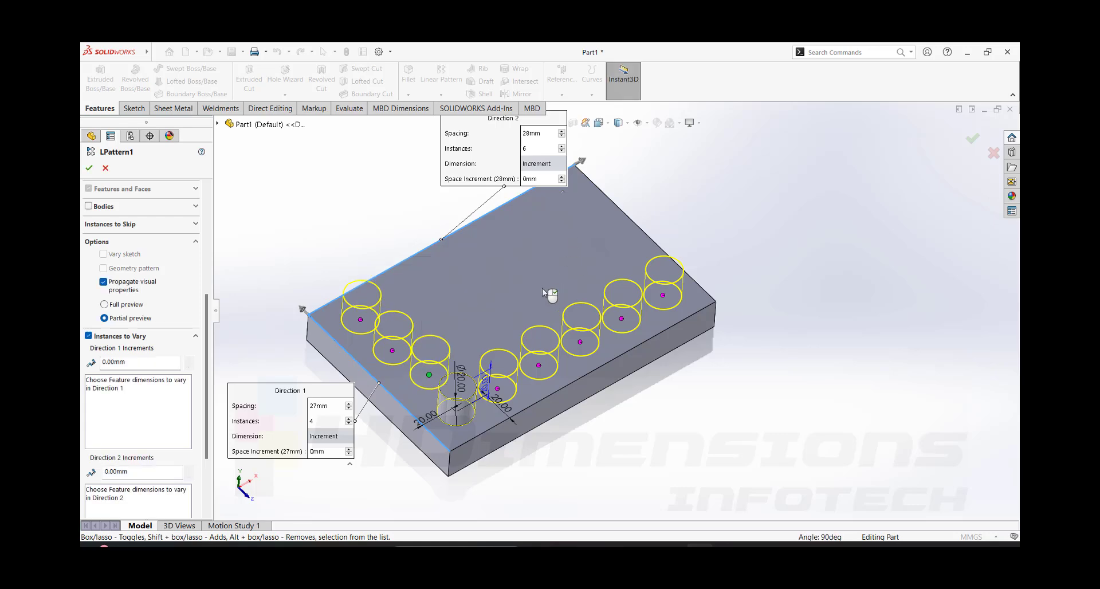
- Check the position of the modified boss instance from above and accept the edited linear pattern
{"action": "middle_click_drag", "start_coordinate": [589, 302], "coordinate": [436, 390]}
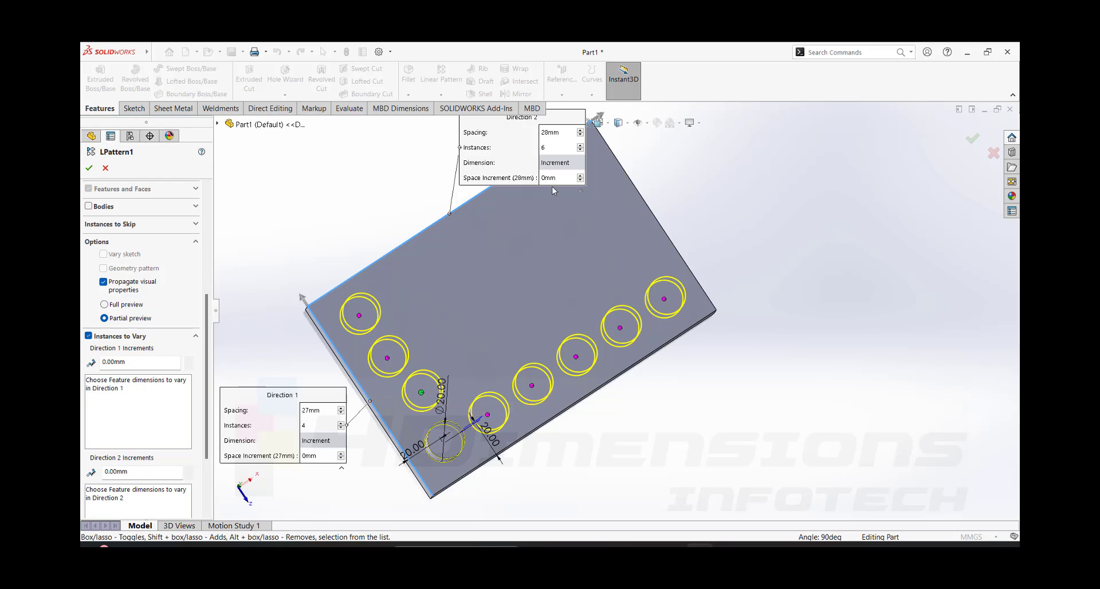
{"action": "right_click", "coordinate": [422, 393]}
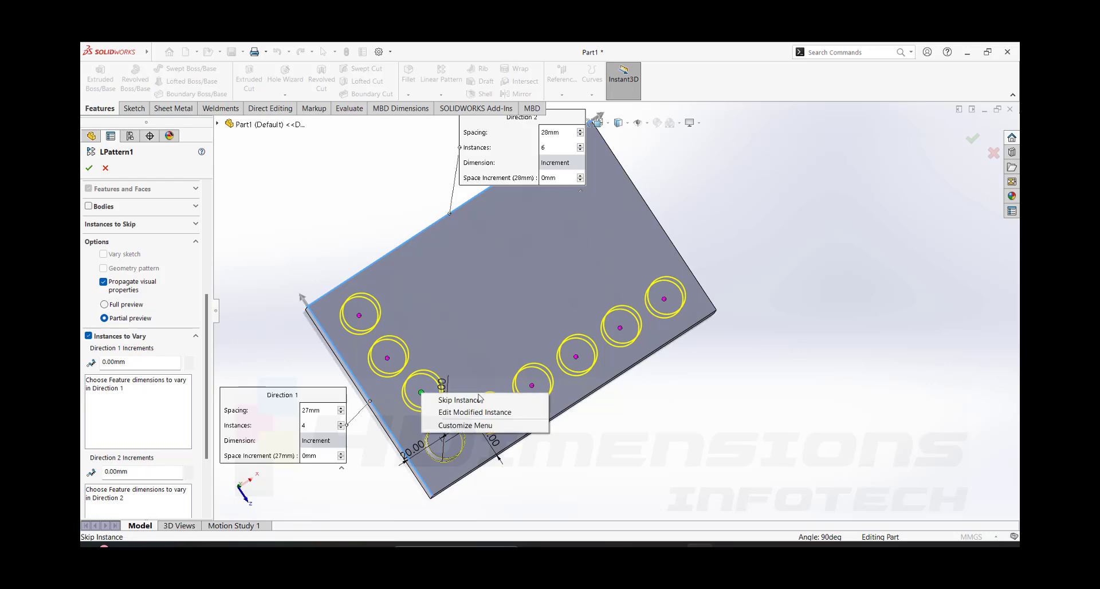
{"action": "left_click", "coordinate": [533, 252]}
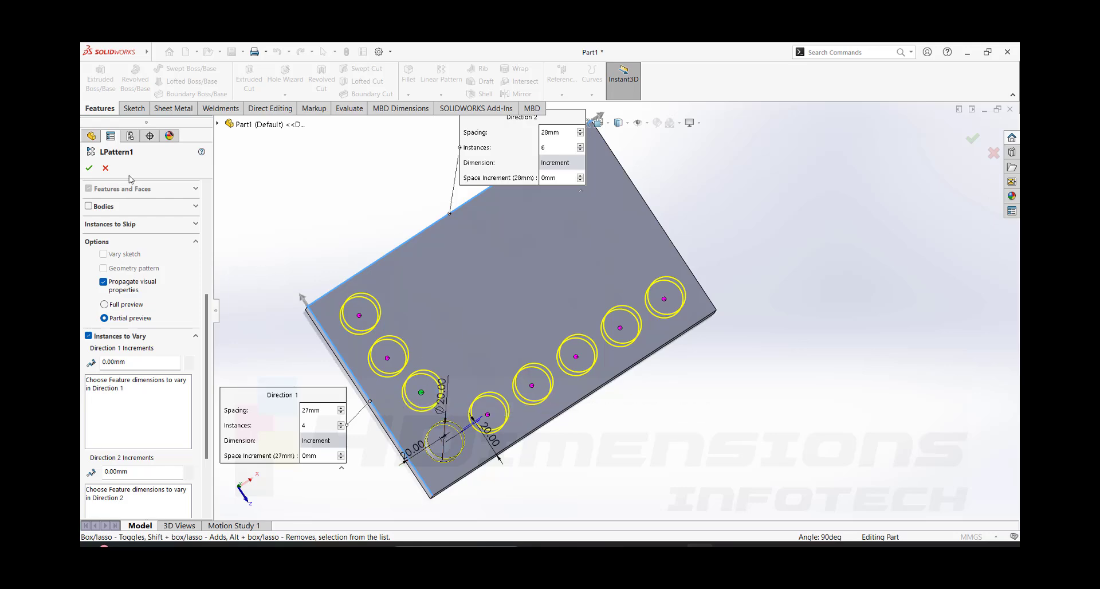
{"action": "left_click", "coordinate": [89, 169]}
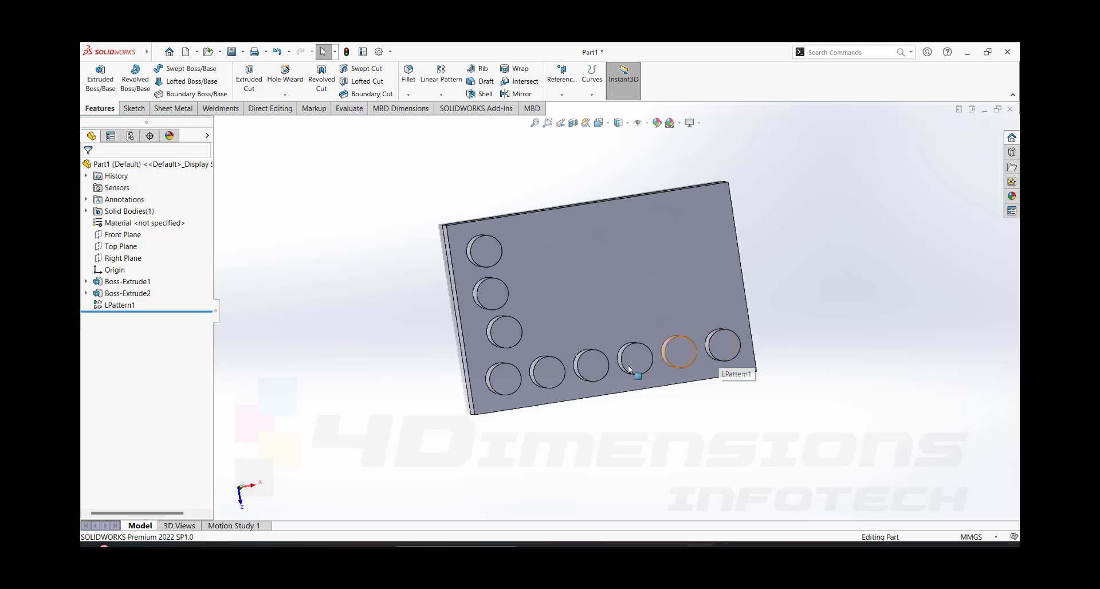
{"action": "middle_click_drag", "start_coordinate": [716, 343], "coordinate": [705, 252]}
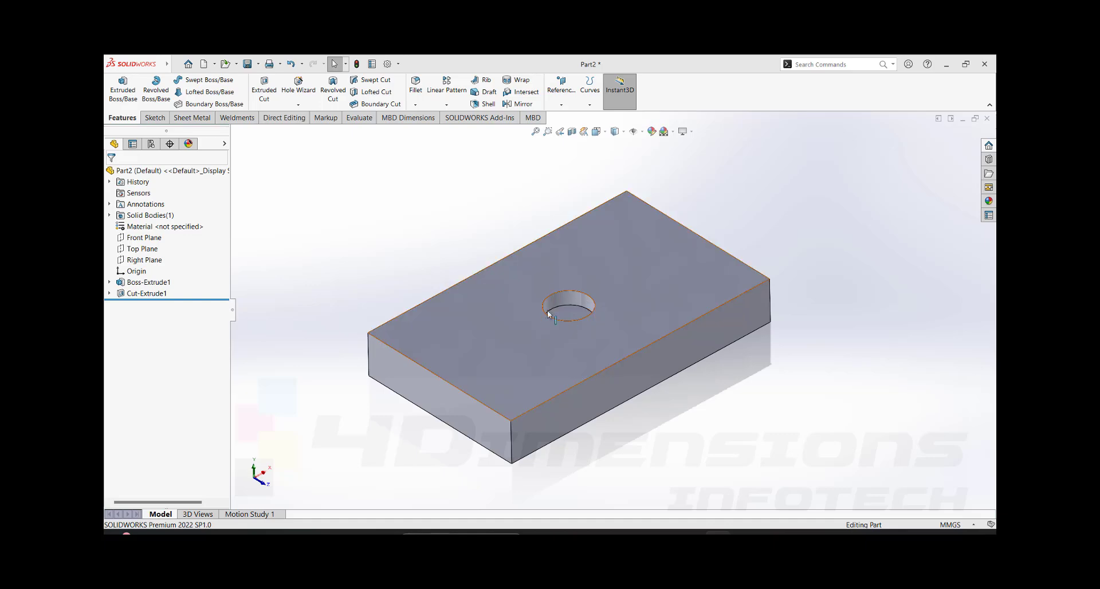
- Start a sketch on Part2's upper plate face and draw a circle about 10.4 mm in diameter above the central hole
{"action": "left_click", "coordinate": [669, 266]}
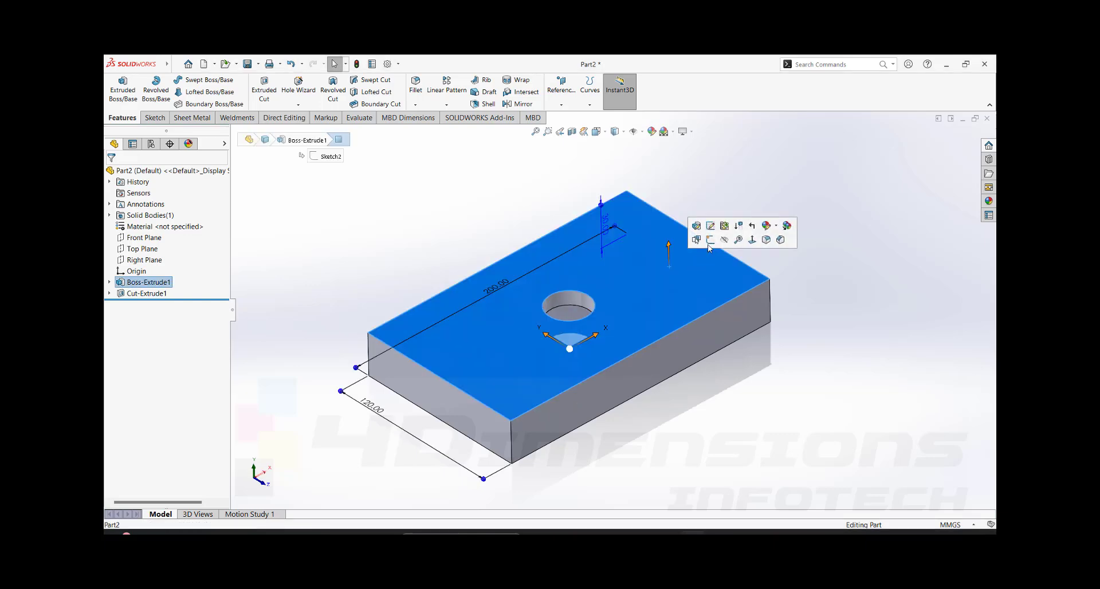
{"action": "left_click", "coordinate": [713, 244]}
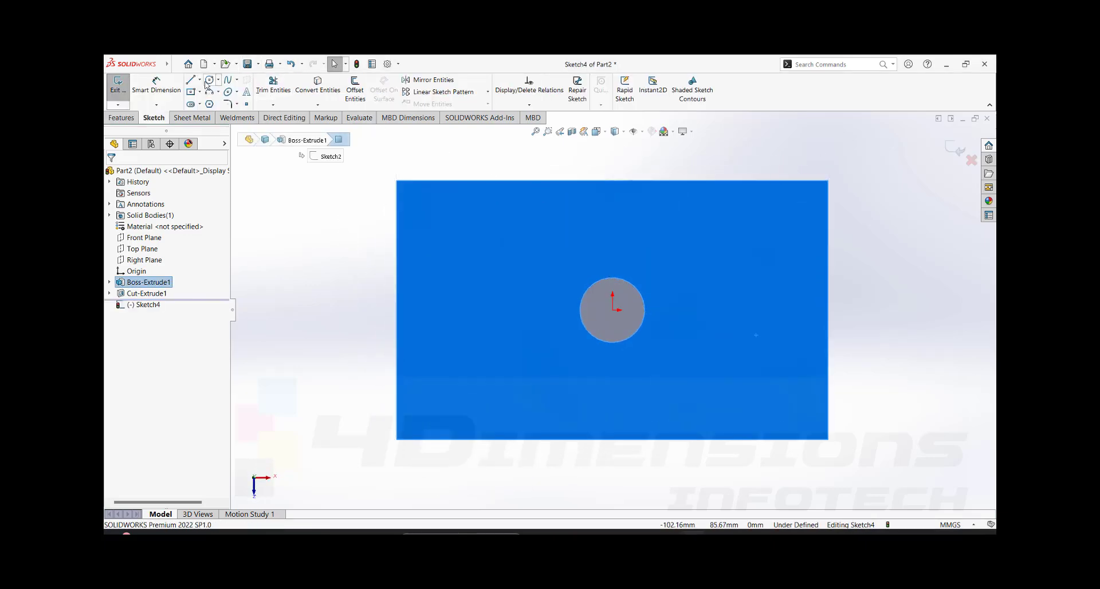
{"action": "left_click", "coordinate": [210, 80]}
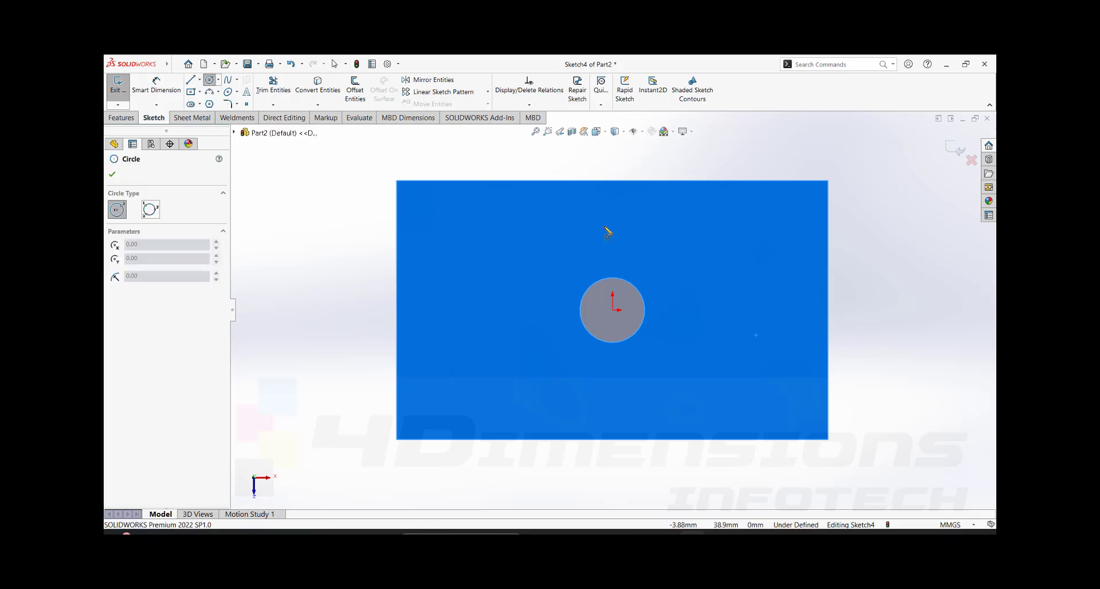
{"action": "left_click", "coordinate": [612, 257]}
{"action": "left_click", "coordinate": [620, 249]}
{"action": "key", "text": "Escape"}
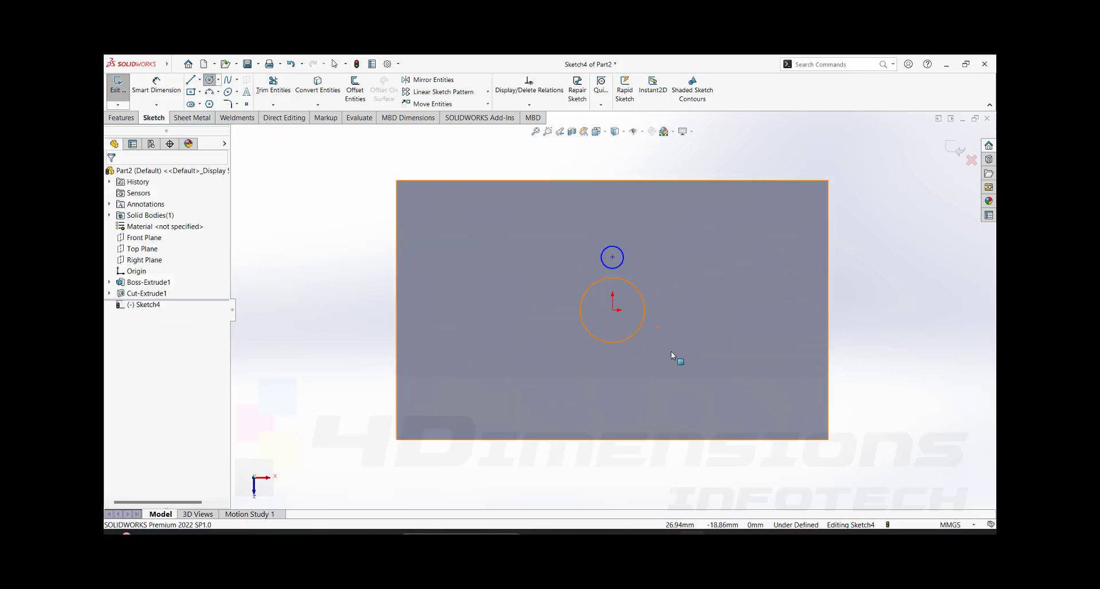
- Dimension the small circle's diameter as 10 mm
{"action": "right_click_drag", "start_coordinate": [672, 352], "coordinate": [670, 312]}
{"action": "left_click", "coordinate": [621, 250]}
{"action": "left_click", "coordinate": [632, 239]}
{"action": "key", "text": "Return"}
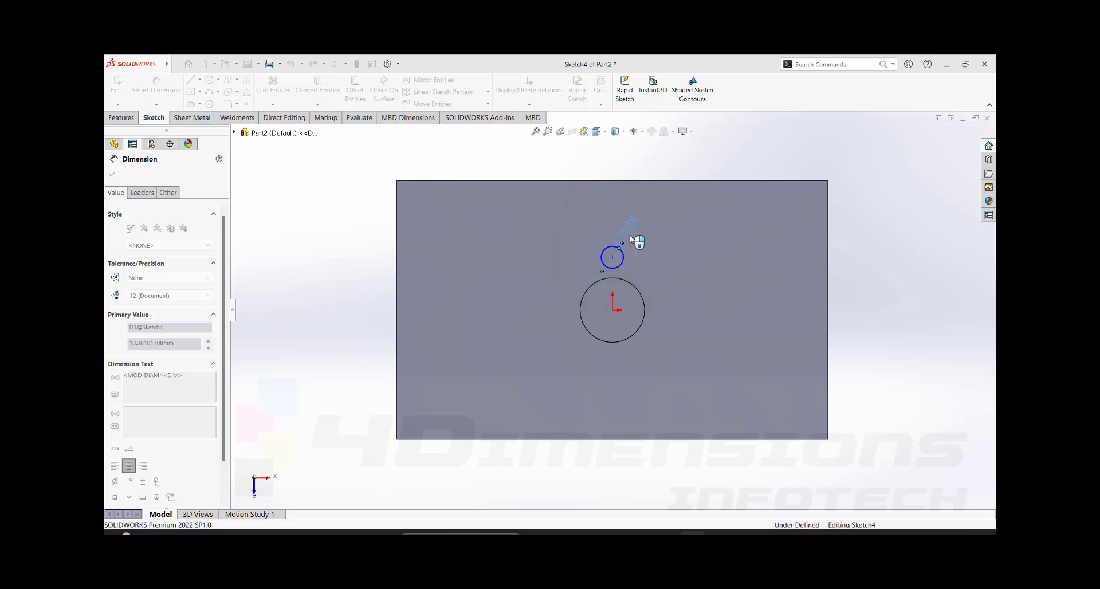
{"action": "key", "text": "Escape"}
- Add a Vertical relation between the small circle's centre and the origin
{"action": "left_click", "coordinate": [613, 310]}
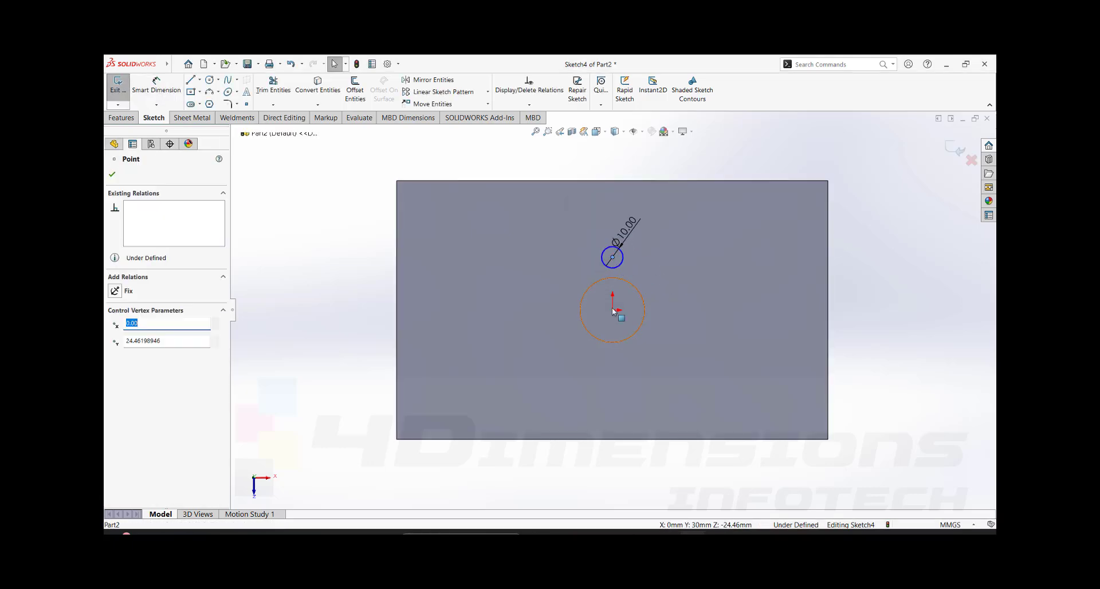
{"action": "left_click", "coordinate": [612, 310], "text": "ctrl"}
{"action": "left_click", "coordinate": [117, 352]}
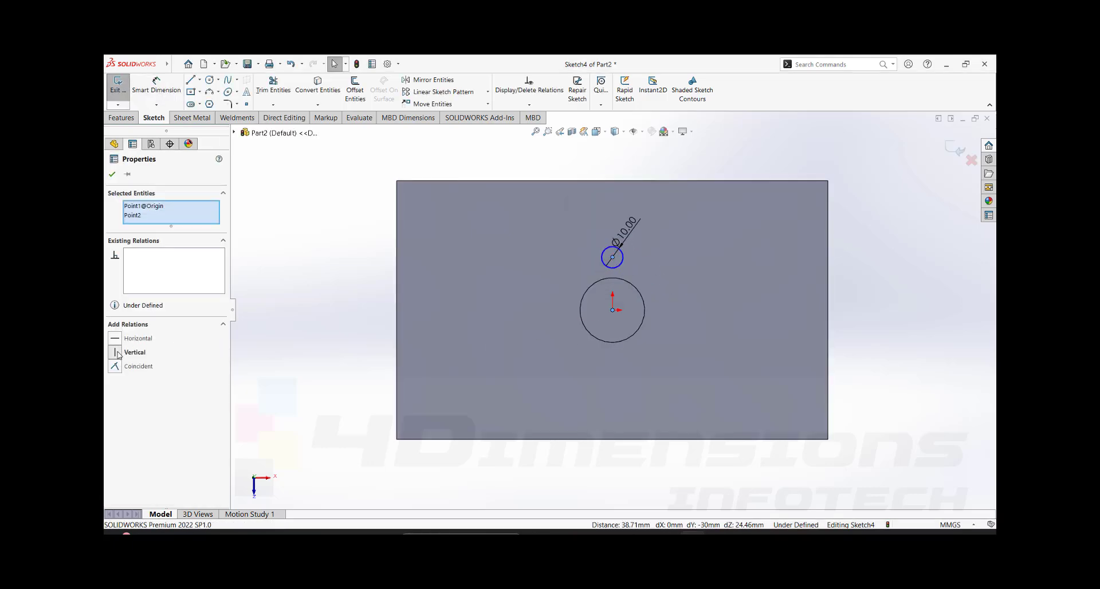
- Dimension the distance from the small circle's centre to the origin as 25 mm
{"action": "right_click_drag", "start_coordinate": [579, 321], "coordinate": [580, 283]}
{"action": "left_click", "coordinate": [613, 258]}
{"action": "left_click", "coordinate": [612, 310]}
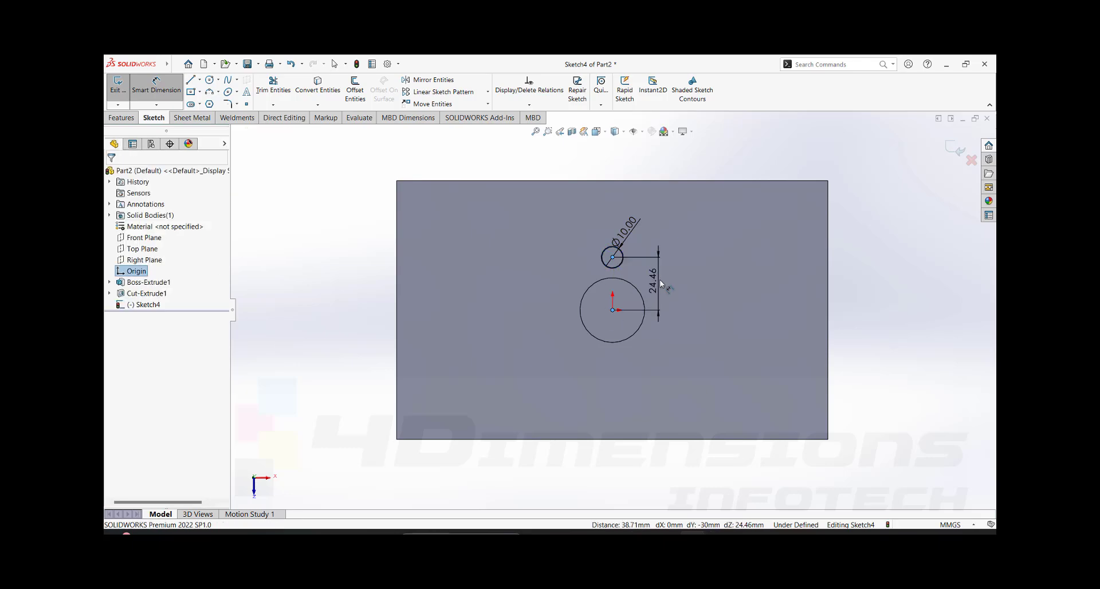
{"action": "left_click", "coordinate": [660, 286]}
{"action": "type", "text": "25"}
{"action": "key", "text": "Return"}
- Cut the small circle into the plate with a Blind Extruded Cut 10 mm deep
{"action": "key", "text": "ctrl+7"}
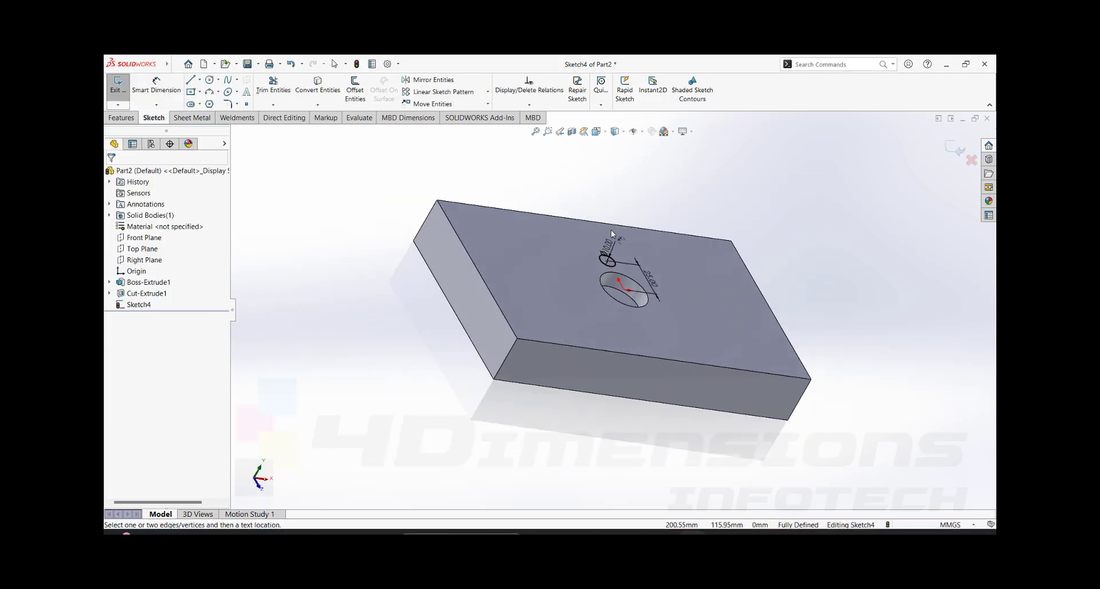
{"action": "left_click", "coordinate": [122, 117]}
{"action": "left_click", "coordinate": [264, 90]}
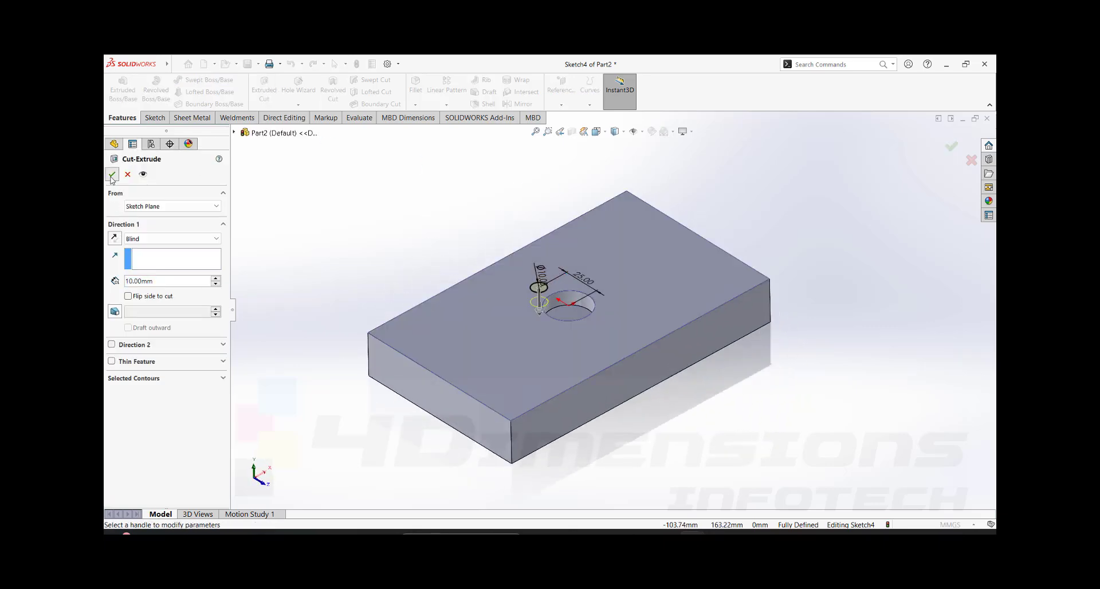
{"action": "key", "text": "Return"}
- Examine the new small hole and its position relative to the large central hole from several angles
{"action": "scroll", "coordinate": [559, 289], "scroll_direction": "down", "scroll_amount": 5}
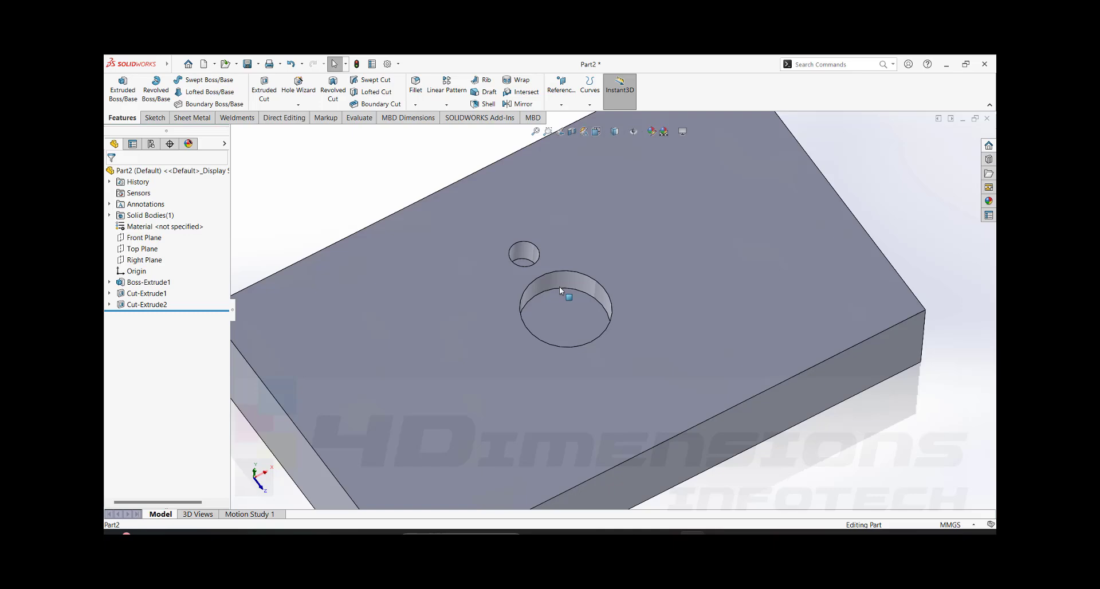
{"action": "scroll", "coordinate": [560, 289], "scroll_direction": "up", "scroll_amount": 2}
{"action": "middle_click_drag", "start_coordinate": [560, 291], "coordinate": [577, 378]}
{"action": "scroll", "coordinate": [561, 295], "scroll_direction": "down", "scroll_amount": 3}
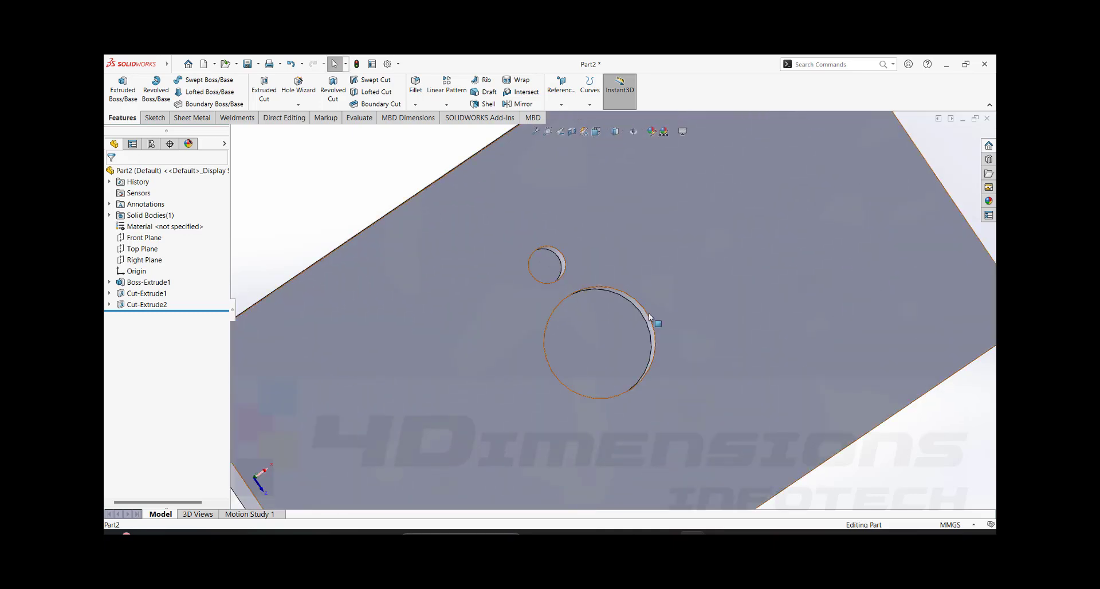
{"action": "scroll", "coordinate": [629, 329], "scroll_direction": "up", "scroll_amount": 3}
{"action": "middle_click_drag", "start_coordinate": [645, 330], "coordinate": [720, 257]}
{"action": "left_click", "coordinate": [723, 276]}
{"action": "scroll", "coordinate": [724, 278], "scroll_direction": "up", "scroll_amount": 1}
{"action": "left_click", "coordinate": [813, 256]}
- Start a circular pattern and use the central hole's circular edge as the Direction 1 reference
{"action": "left_click", "coordinate": [448, 108]}
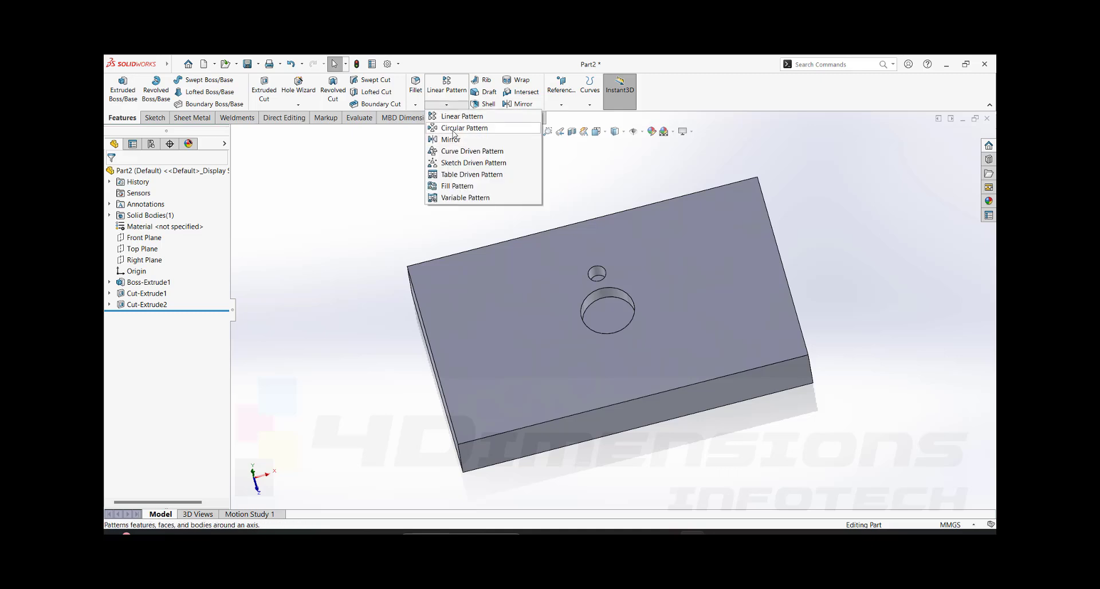
{"action": "left_click", "coordinate": [463, 129]}
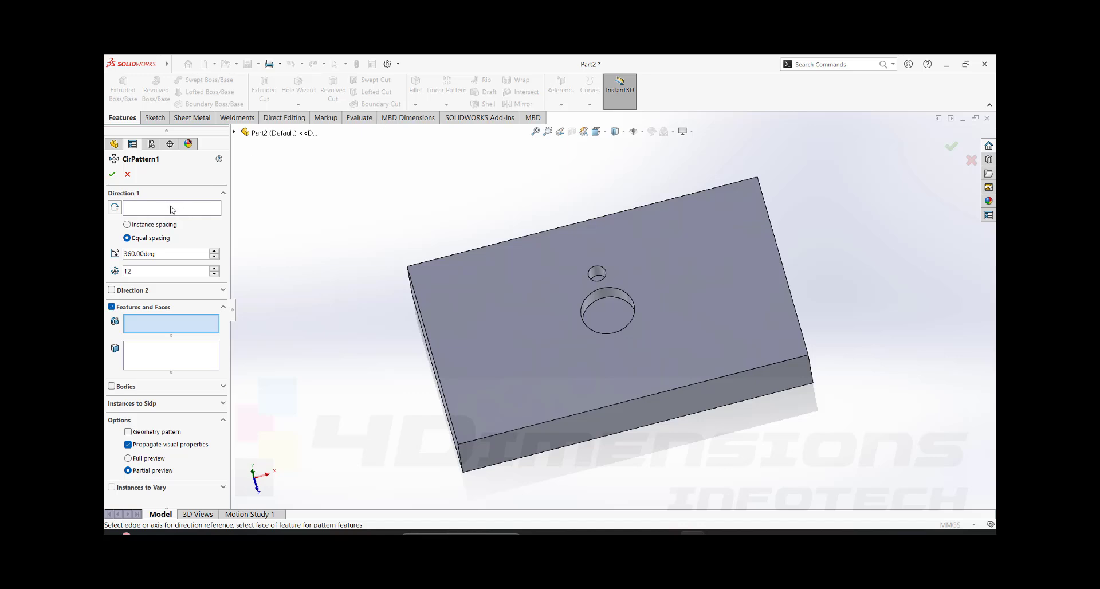
{"action": "left_click", "coordinate": [173, 209]}
{"action": "middle_click_drag", "start_coordinate": [334, 289], "coordinate": [385, 311]}
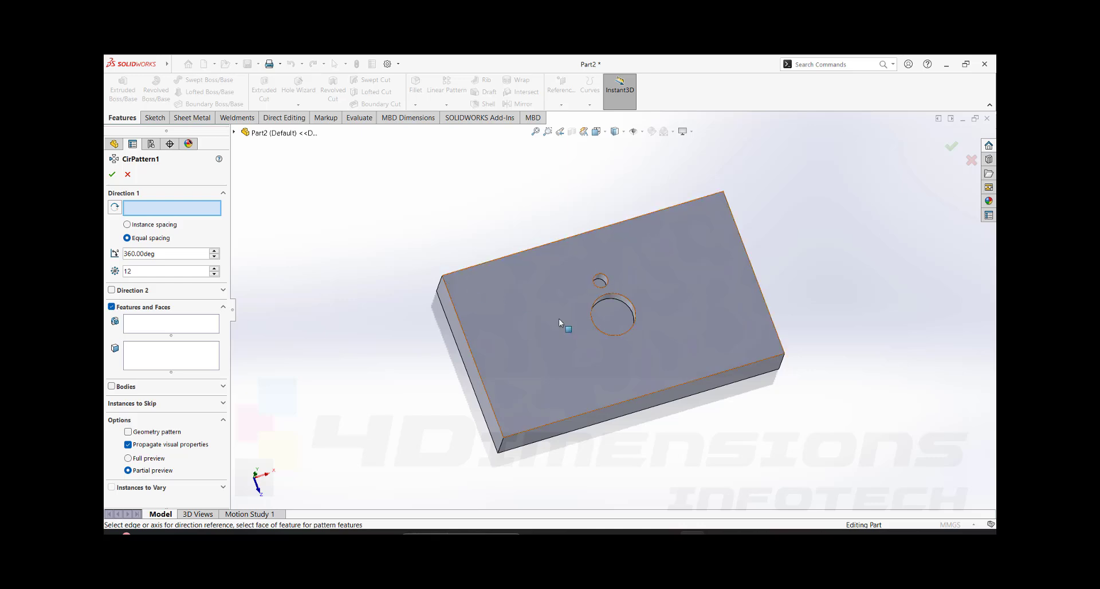
{"action": "left_click", "coordinate": [590, 306]}
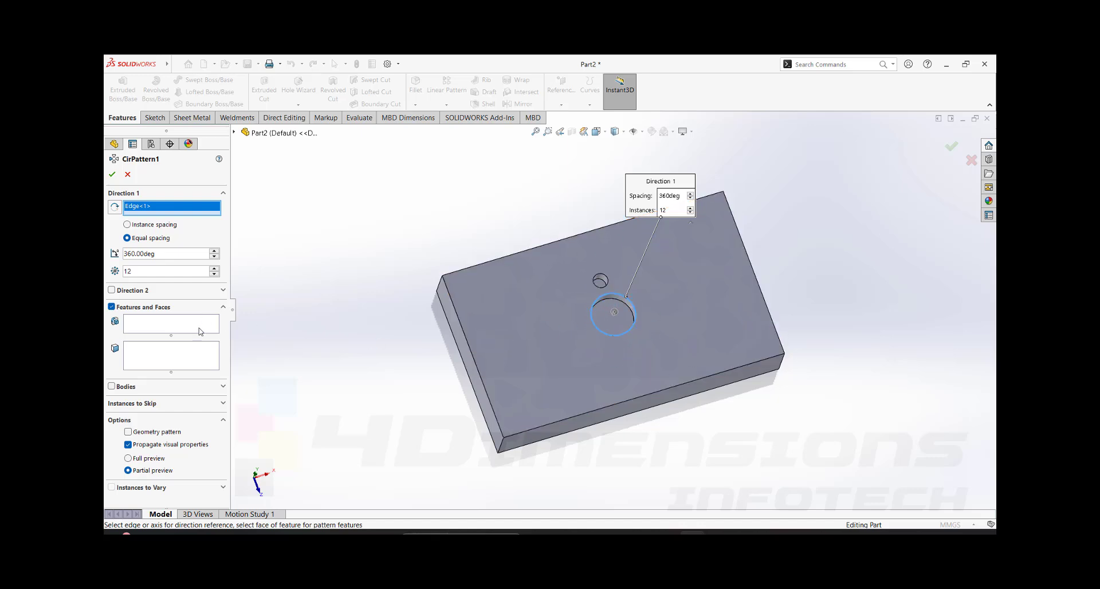
- Choose the small hole as the feature to pattern and set the number of instances to 10
{"action": "left_click", "coordinate": [180, 328]}
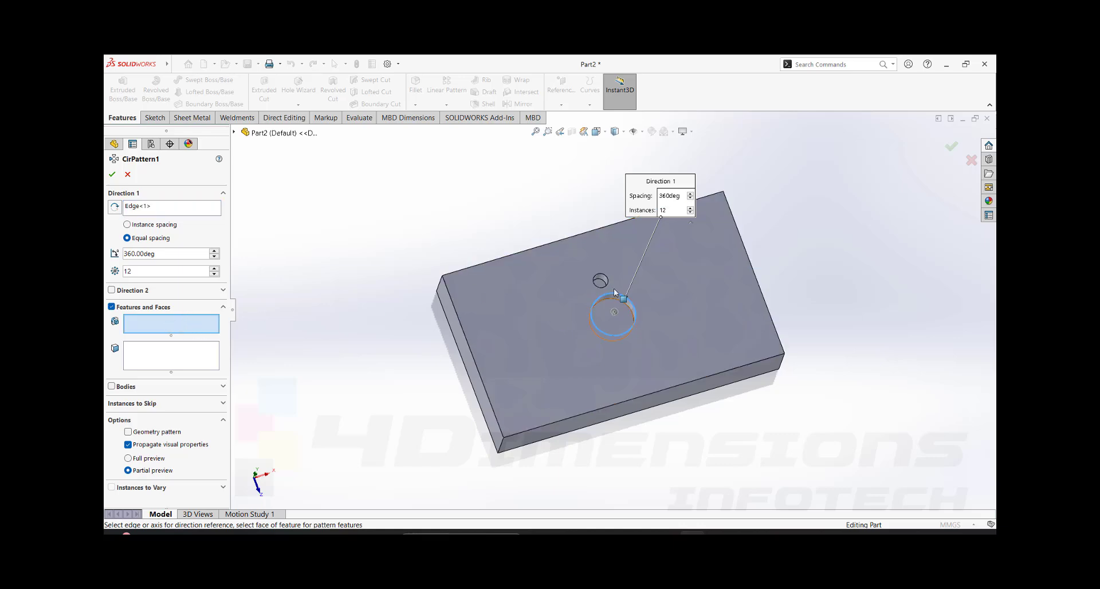
{"action": "scroll", "coordinate": [598, 257], "scroll_direction": "down", "scroll_amount": 4}
{"action": "scroll", "coordinate": [601, 275], "scroll_direction": "up", "scroll_amount": 3}
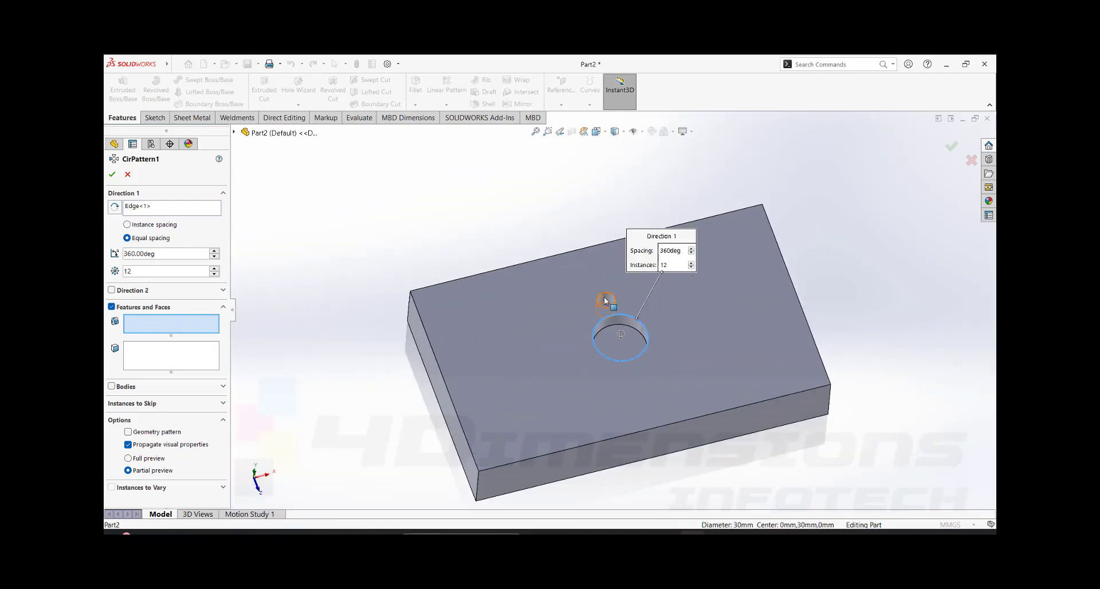
{"action": "scroll", "coordinate": [607, 298], "scroll_direction": "down", "scroll_amount": 3}
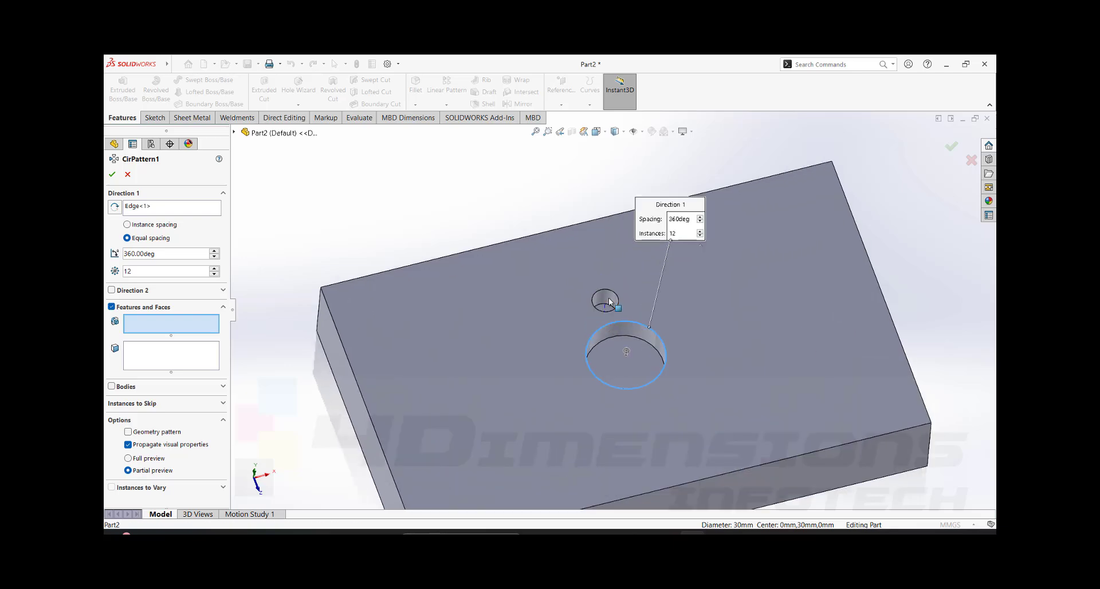
{"action": "left_click", "coordinate": [611, 302]}
{"action": "scroll", "coordinate": [569, 335], "scroll_direction": "up", "scroll_amount": 3}
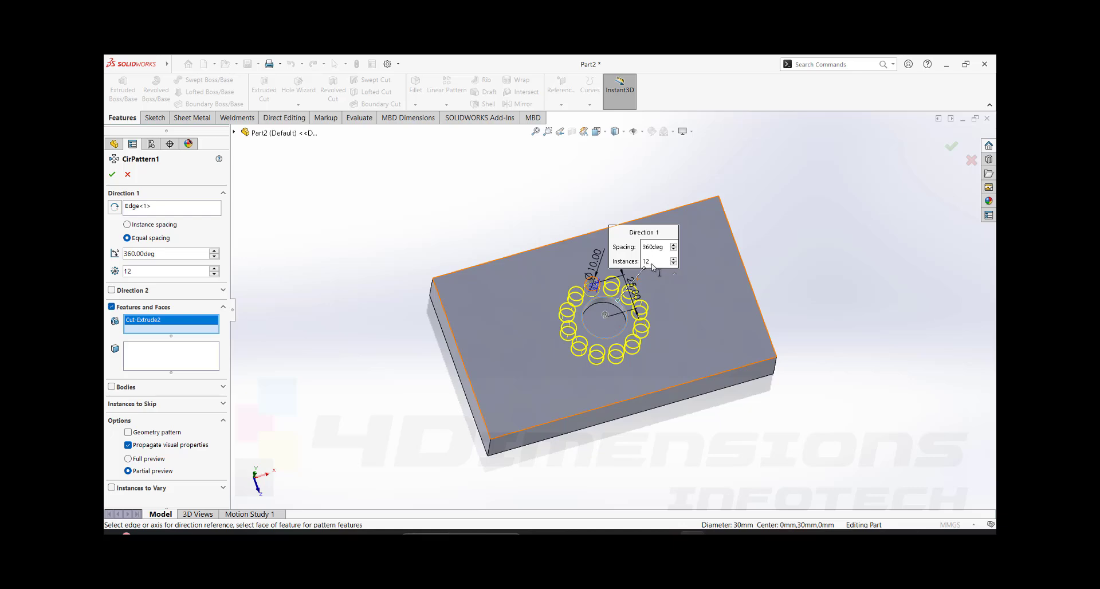
{"action": "double_click", "coordinate": [144, 272]}
{"action": "type", "text": "10"}
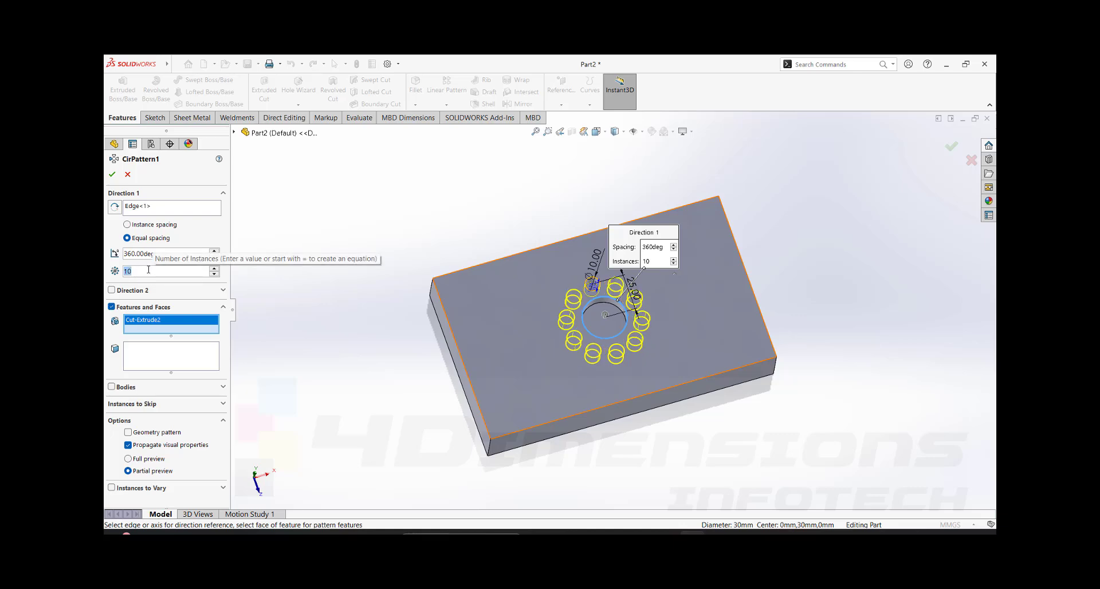
{"action": "type", "text": "8"}
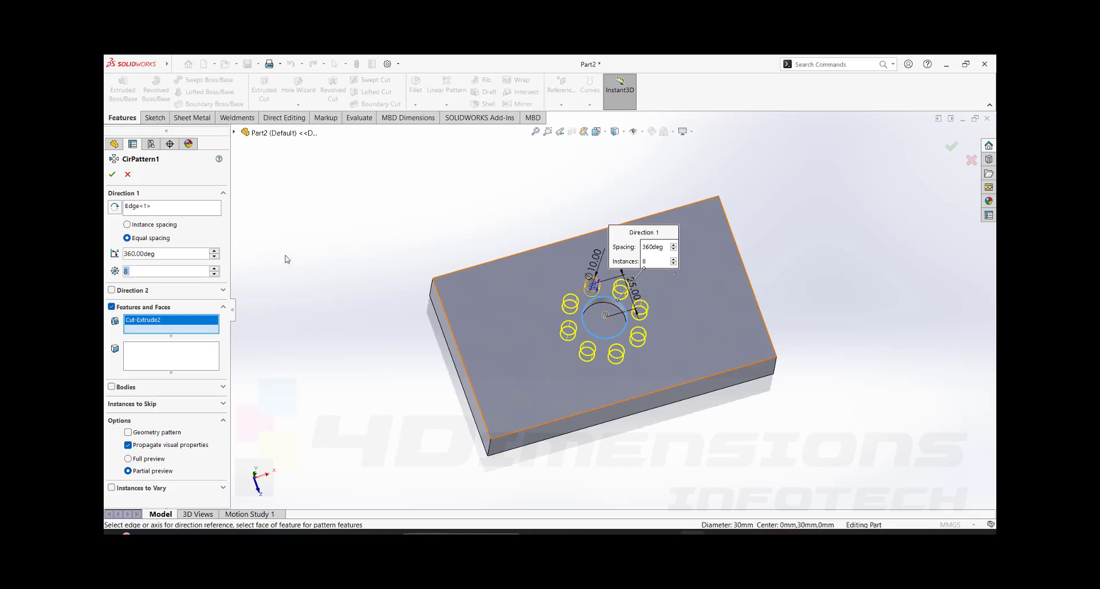
- Set the circular pattern to 8 equally spaced instances over a total angle of 180 degrees
{"action": "left_click", "coordinate": [171, 254]}
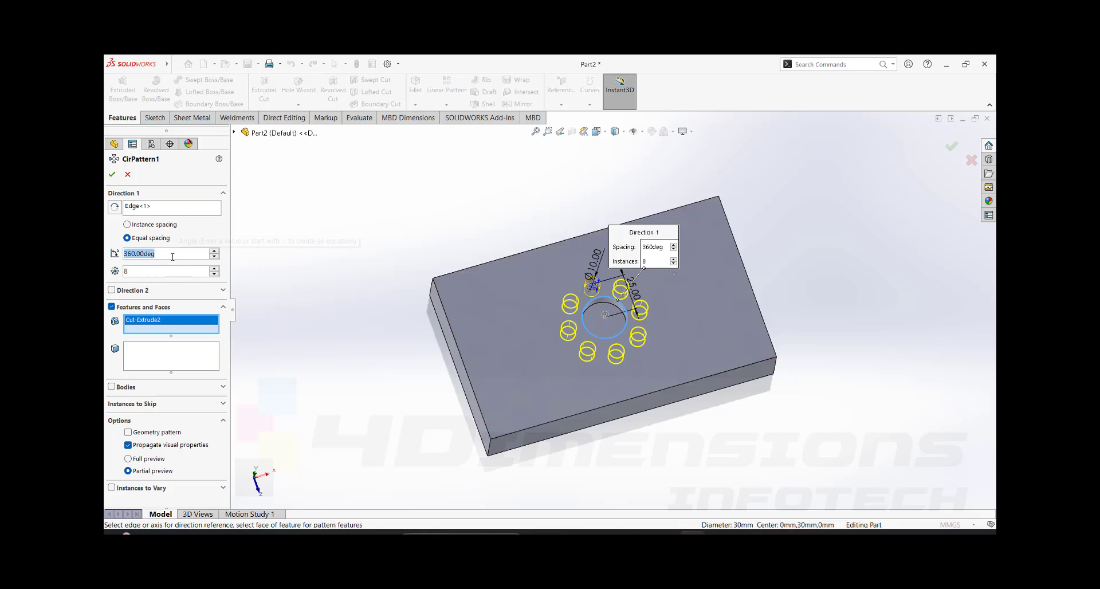
{"action": "type", "text": "180"}
{"action": "key", "text": "Return"}
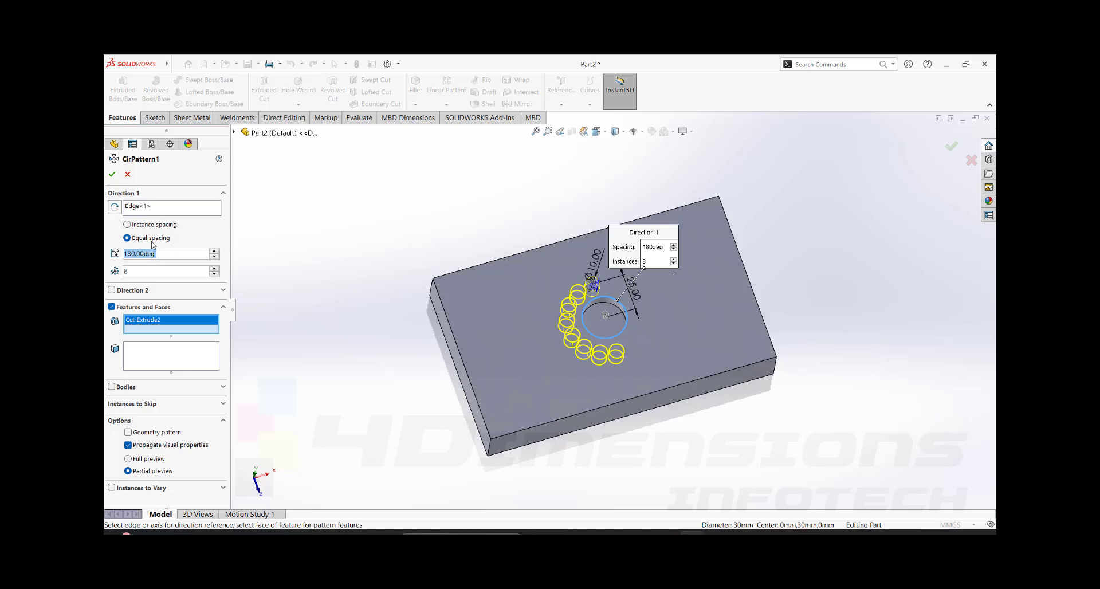
- Reverse the pattern's rotation direction and back, and set the total angle to 360 degrees
{"action": "left_click", "coordinate": [162, 253]}
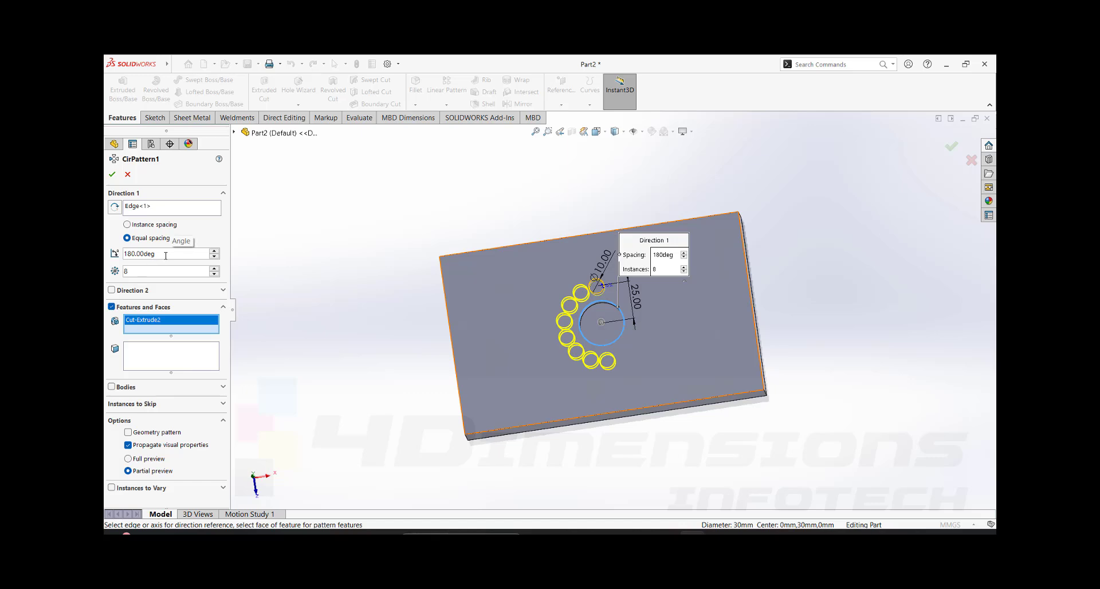
{"action": "left_click", "coordinate": [114, 207]}
{"action": "left_click", "coordinate": [115, 209]}
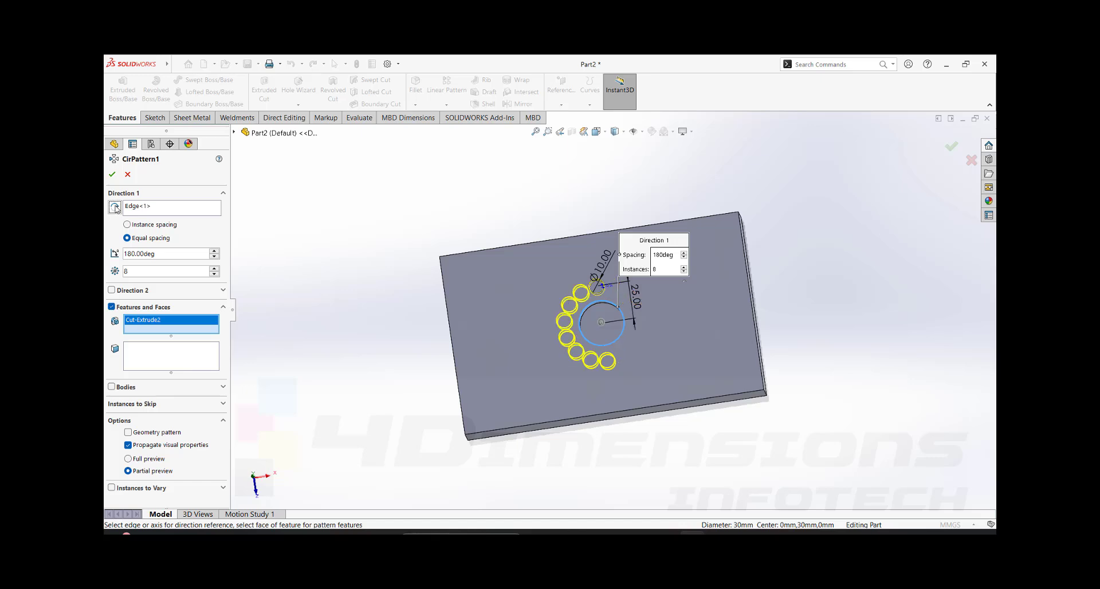
{"action": "double_click", "coordinate": [166, 253]}
{"action": "type", "text": "360"}
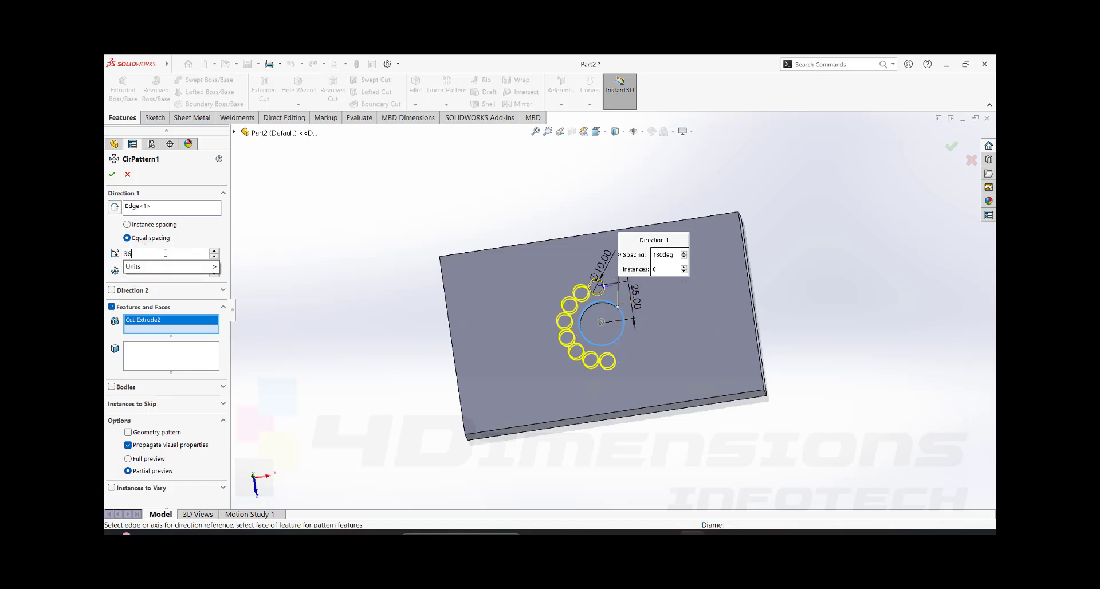
{"action": "key", "text": "Return"}
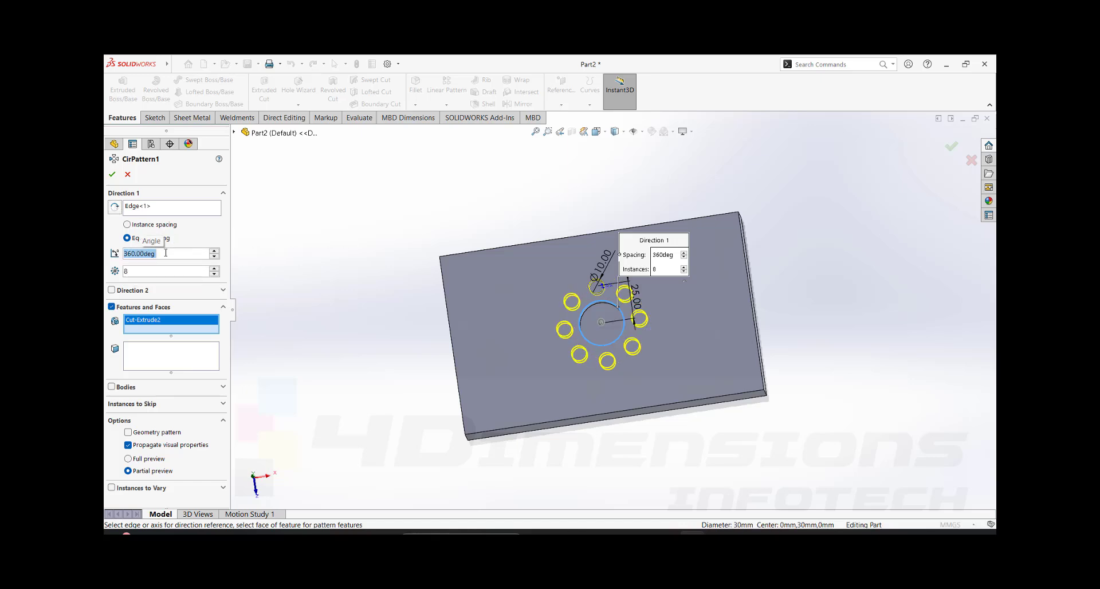
- Skip the instance opposite the original small hole, (D1, 5), and create the circular pattern
{"action": "left_click", "coordinate": [153, 404]}
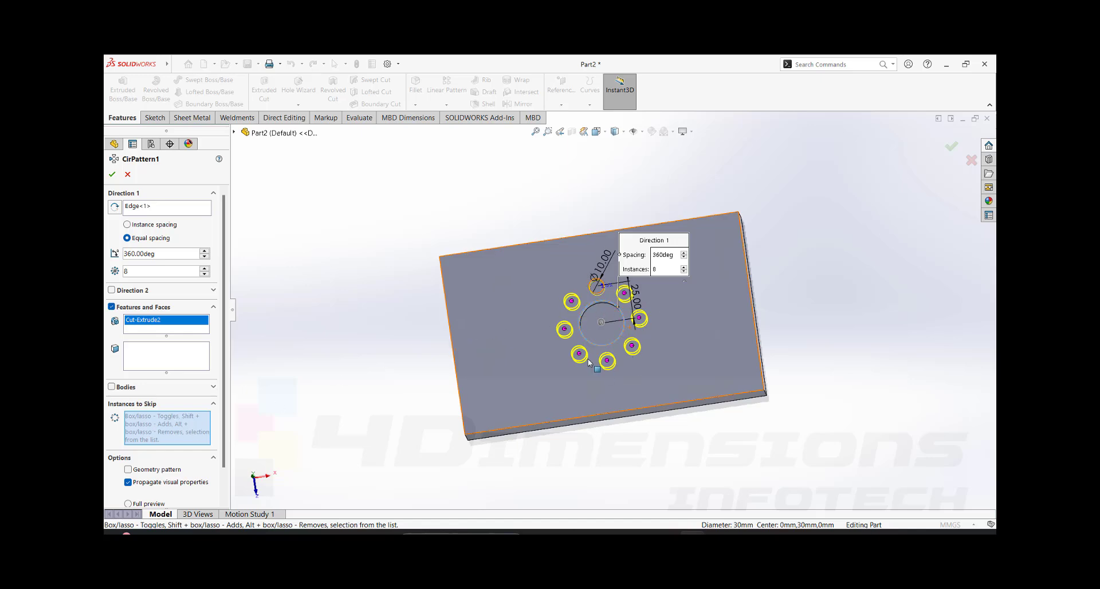
{"action": "left_click", "coordinate": [607, 361]}
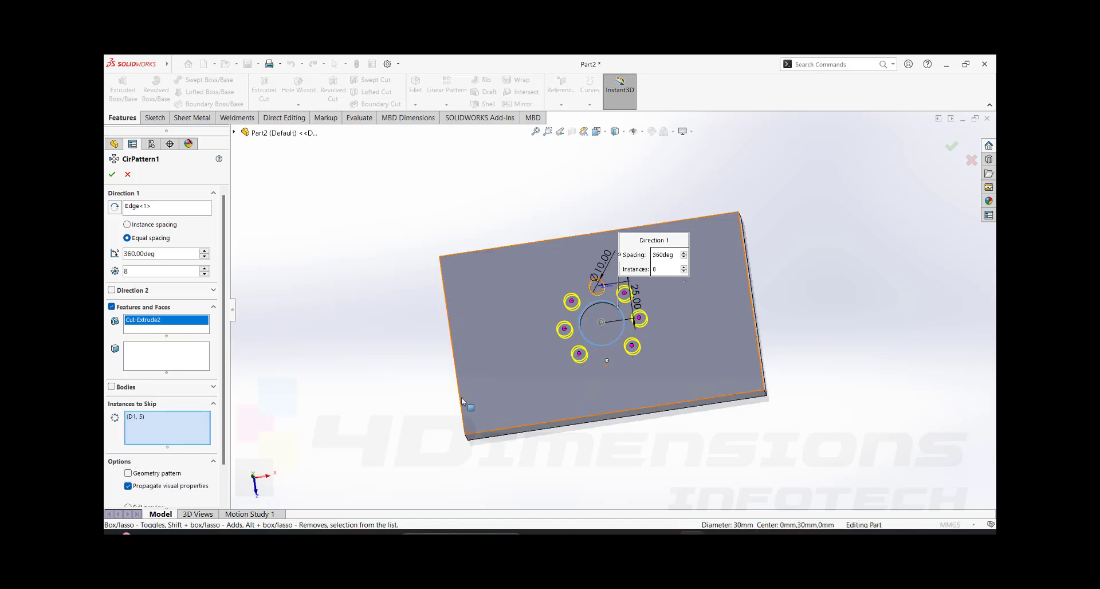
{"action": "left_click", "coordinate": [113, 174]}
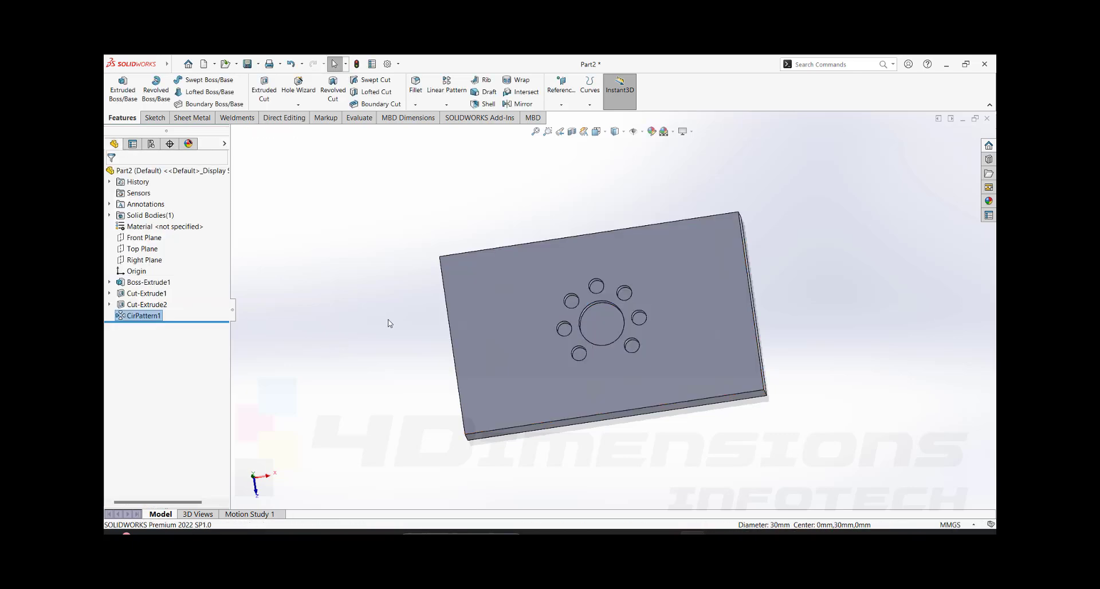
{"action": "key", "text": "ctrl+7"}
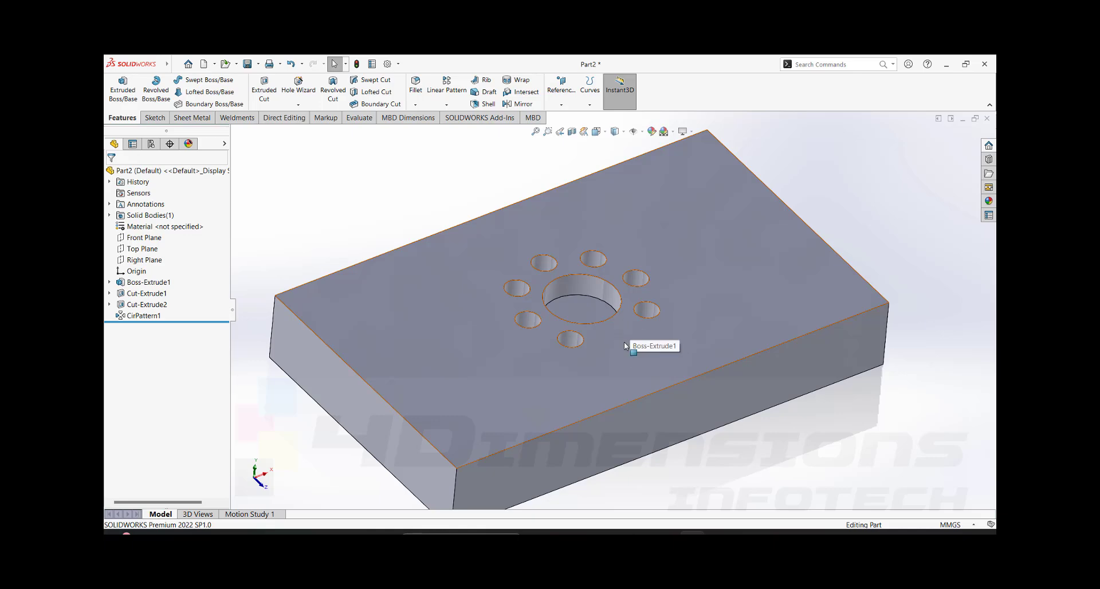
- Edit the circular pattern to clear its skipped instance
{"action": "left_click", "coordinate": [146, 318]}
{"action": "left_click", "coordinate": [153, 290]}
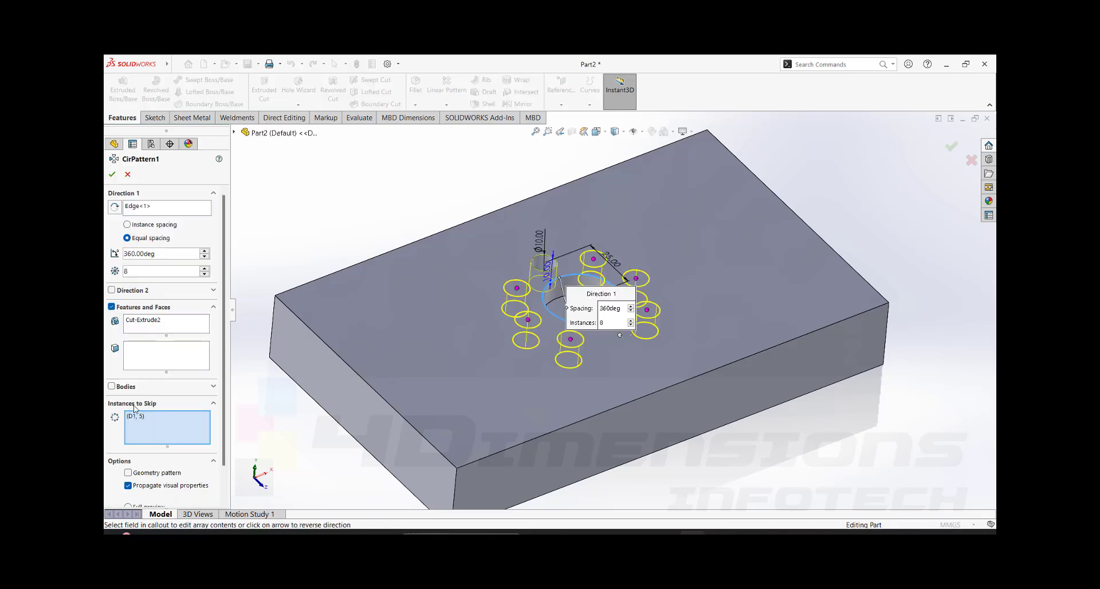
{"action": "right_click", "coordinate": [160, 433]}
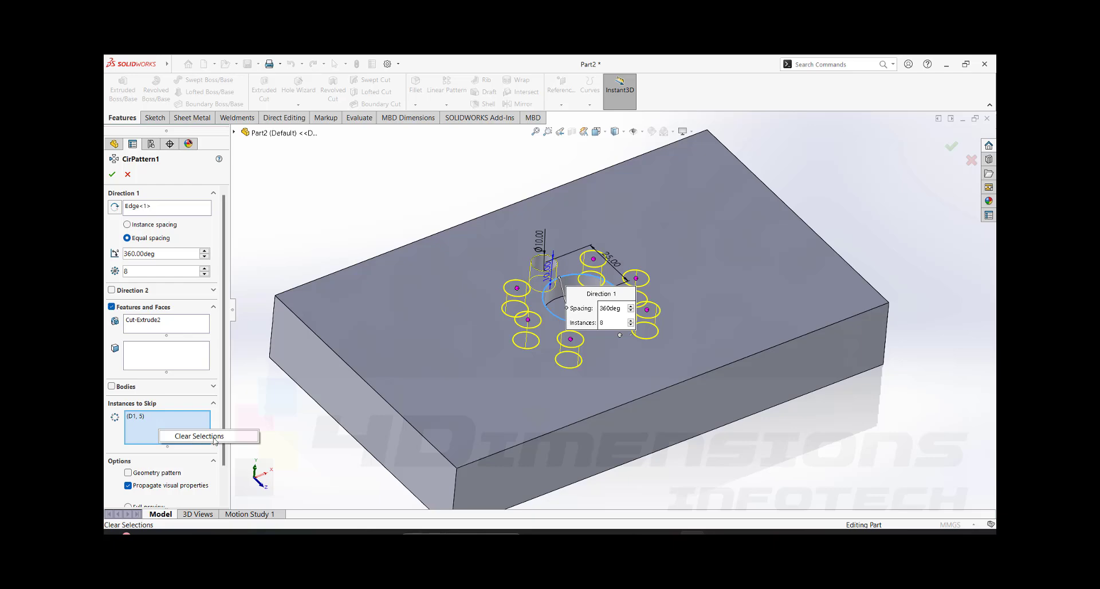
{"action": "left_click", "coordinate": [215, 439]}
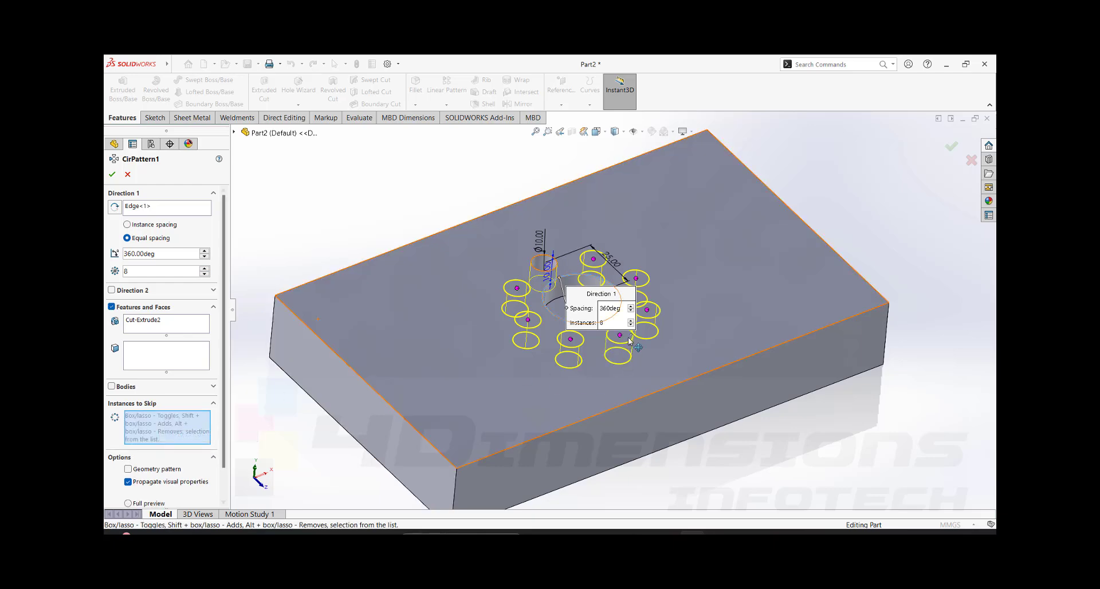
{"action": "left_click", "coordinate": [113, 176]}
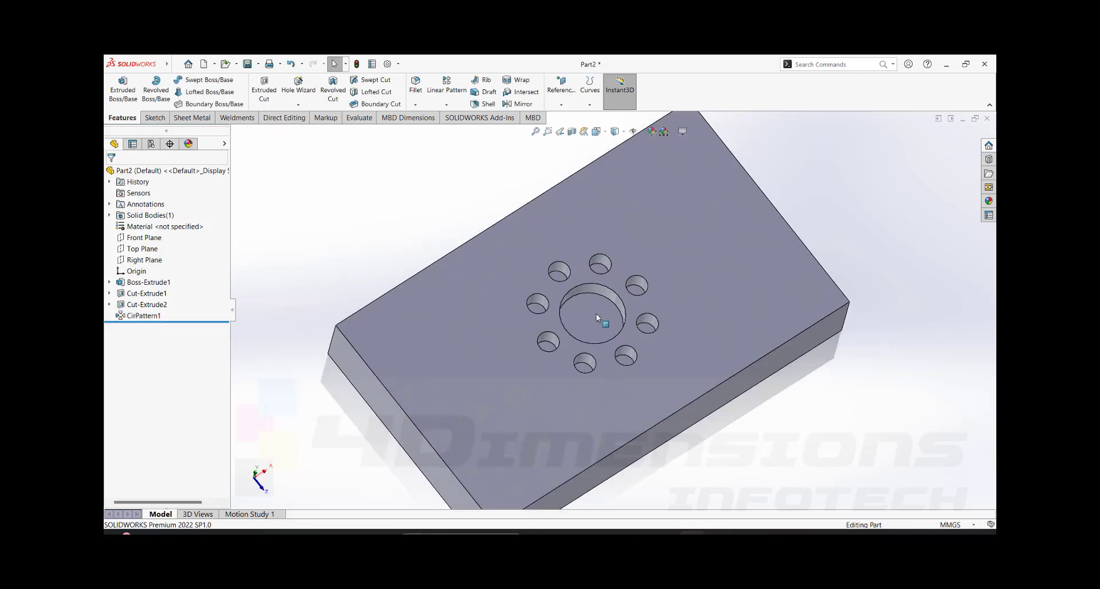
- Examine the full ring of small holes and the large central hole from several angles and distances
{"action": "middle_click_drag", "start_coordinate": [699, 307], "coordinate": [633, 258]}
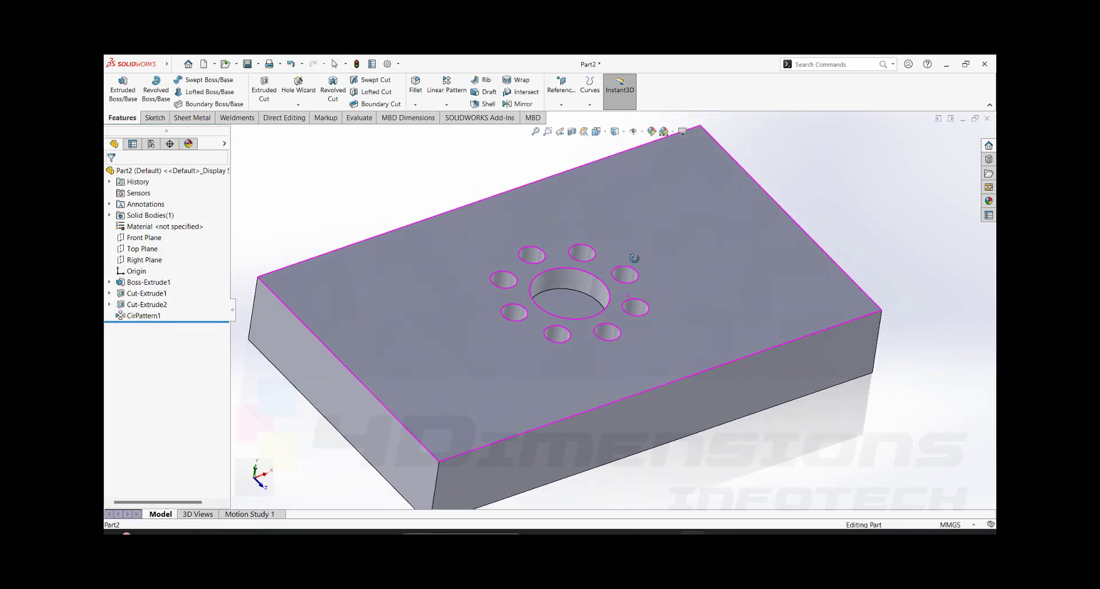
{"action": "left_click", "coordinate": [586, 279]}
{"action": "scroll", "coordinate": [609, 314], "scroll_direction": "up", "scroll_amount": 5}
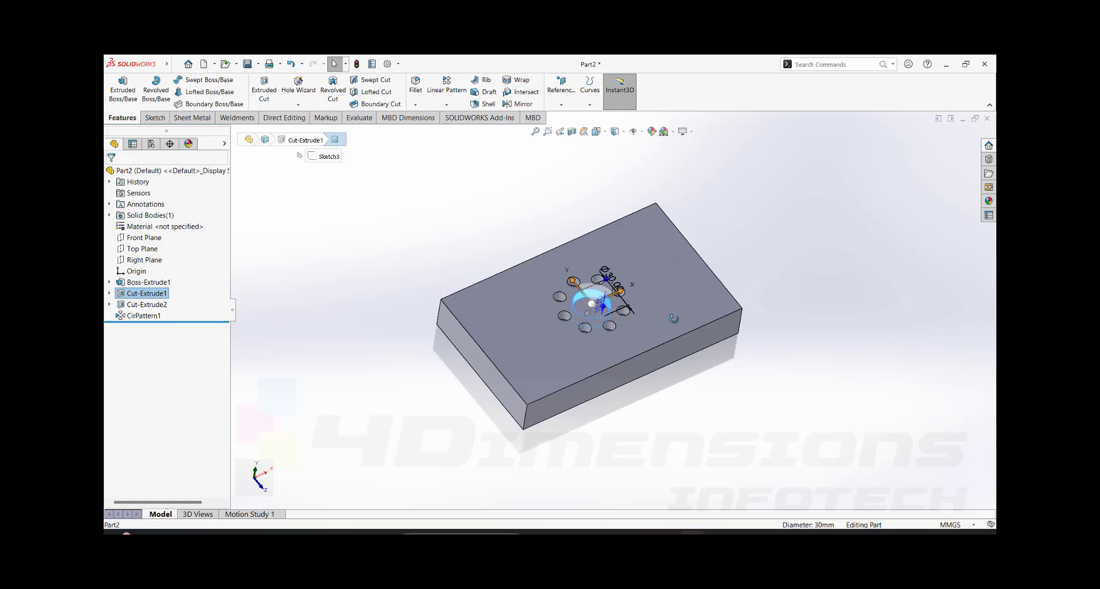
{"action": "scroll", "coordinate": [583, 296], "scroll_direction": "down", "scroll_amount": 2}
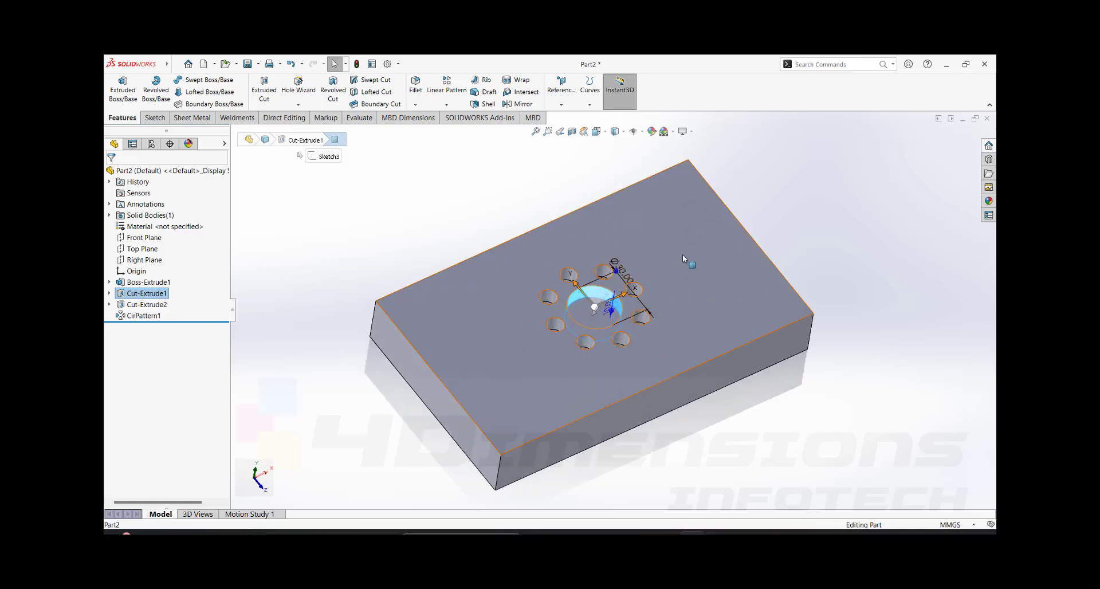
{"action": "scroll", "coordinate": [682, 255], "scroll_direction": "up", "scroll_amount": 1}
{"action": "left_click", "coordinate": [779, 219]}
{"action": "scroll", "coordinate": [664, 318], "scroll_direction": "down", "scroll_amount": 1}
{"action": "middle_click_drag", "start_coordinate": [668, 323], "coordinate": [663, 334]}
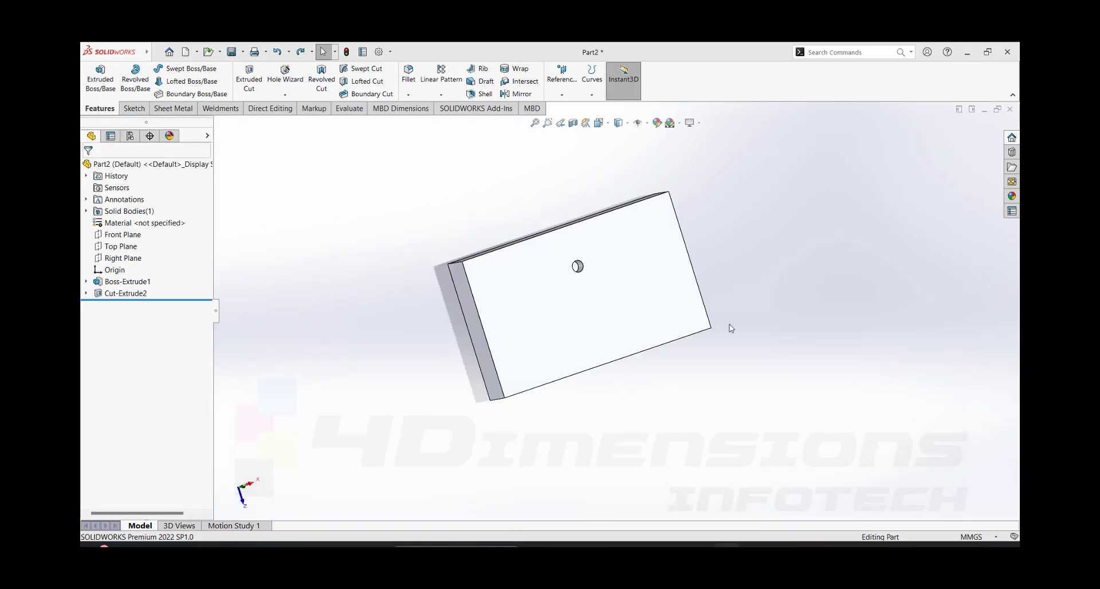
- Examine the plate that has only the small hole and review the available reference geometry types
{"action": "middle_click_drag", "start_coordinate": [730, 328], "coordinate": [712, 250]}
{"action": "scroll", "coordinate": [574, 277], "scroll_direction": "down", "scroll_amount": 5}
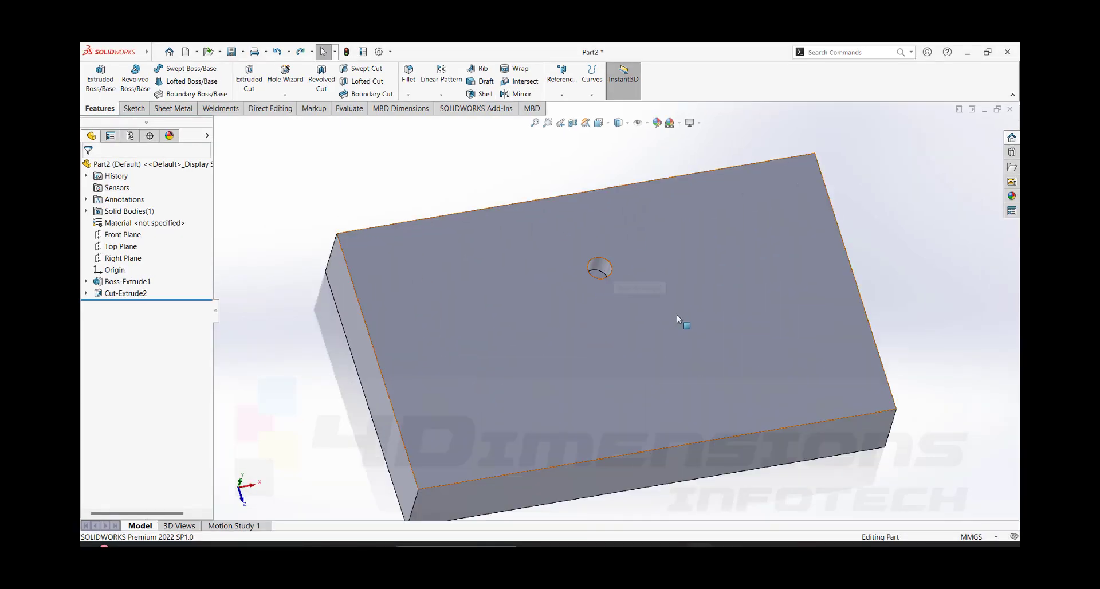
{"action": "scroll", "coordinate": [677, 319], "scroll_direction": "up", "scroll_amount": 1}
{"action": "middle_click_drag", "start_coordinate": [677, 318], "coordinate": [739, 312]}
{"action": "scroll", "coordinate": [712, 284], "scroll_direction": "up", "scroll_amount": 3}
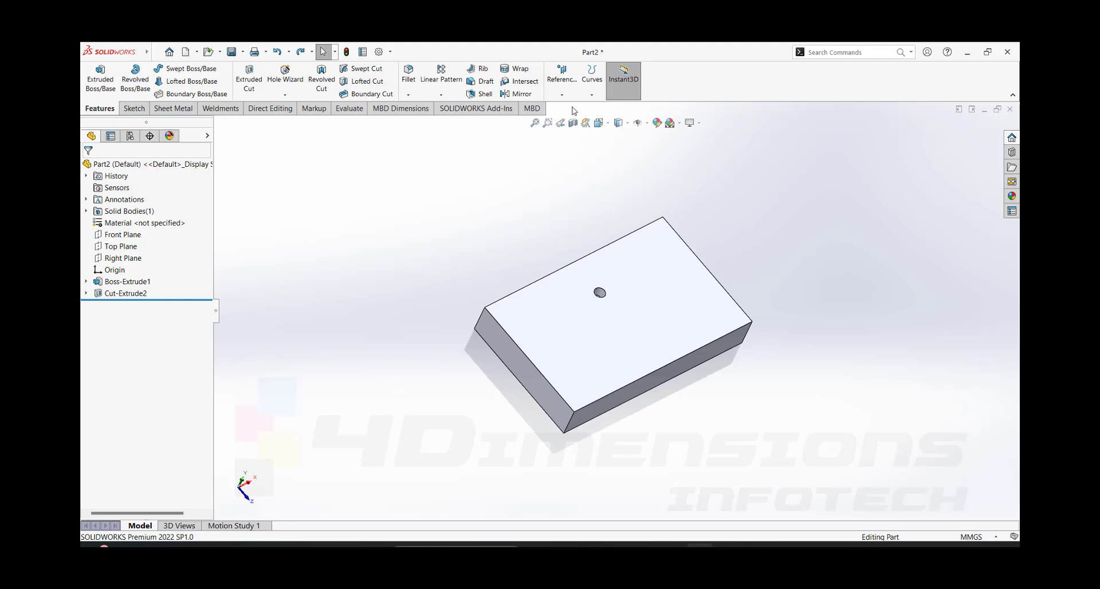
{"action": "left_click", "coordinate": [562, 90]}
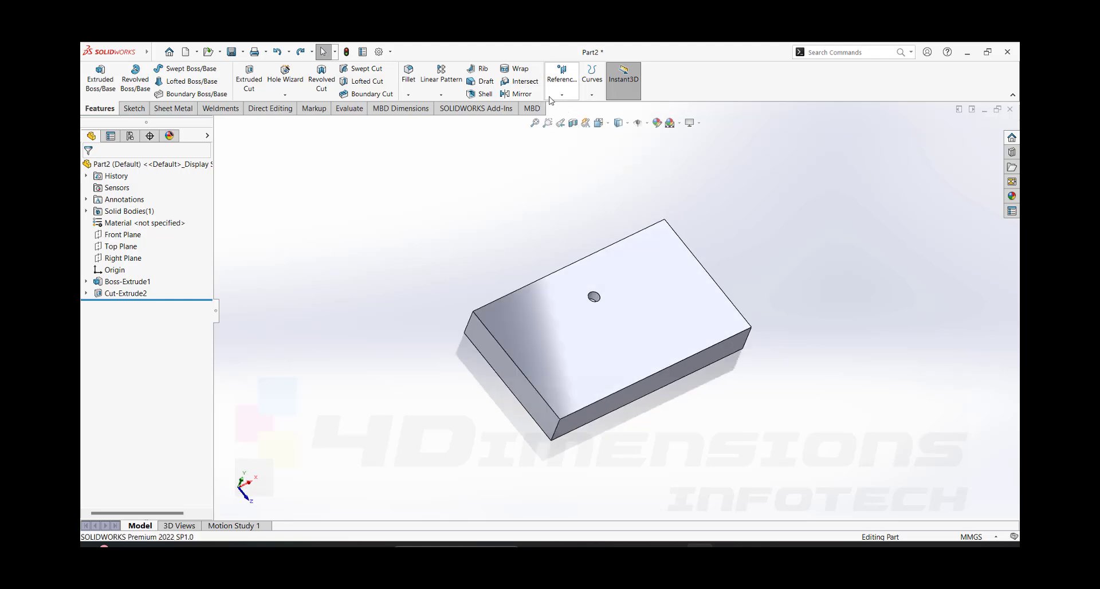
{"action": "left_click", "coordinate": [561, 92]}
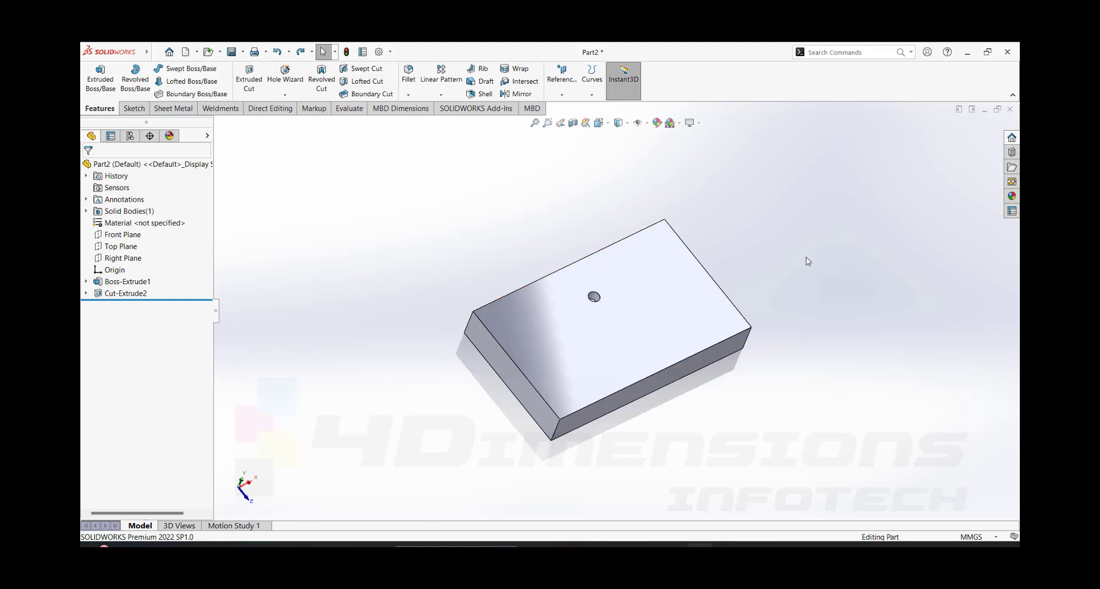
- Highlight the Front Plane and Right Plane together to inspect where they cross in the plate
{"action": "left_click", "coordinate": [131, 236]}
{"action": "left_click", "coordinate": [122, 258]}
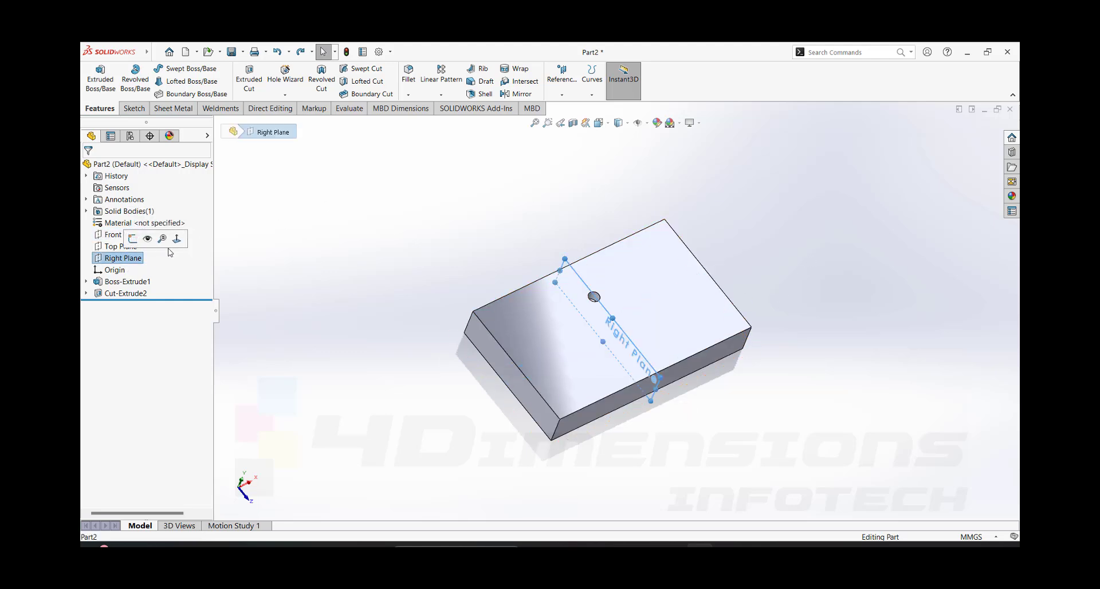
{"action": "left_click", "coordinate": [118, 234], "text": "ctrl"}
{"action": "middle_click_drag", "start_coordinate": [663, 360], "coordinate": [646, 379]}
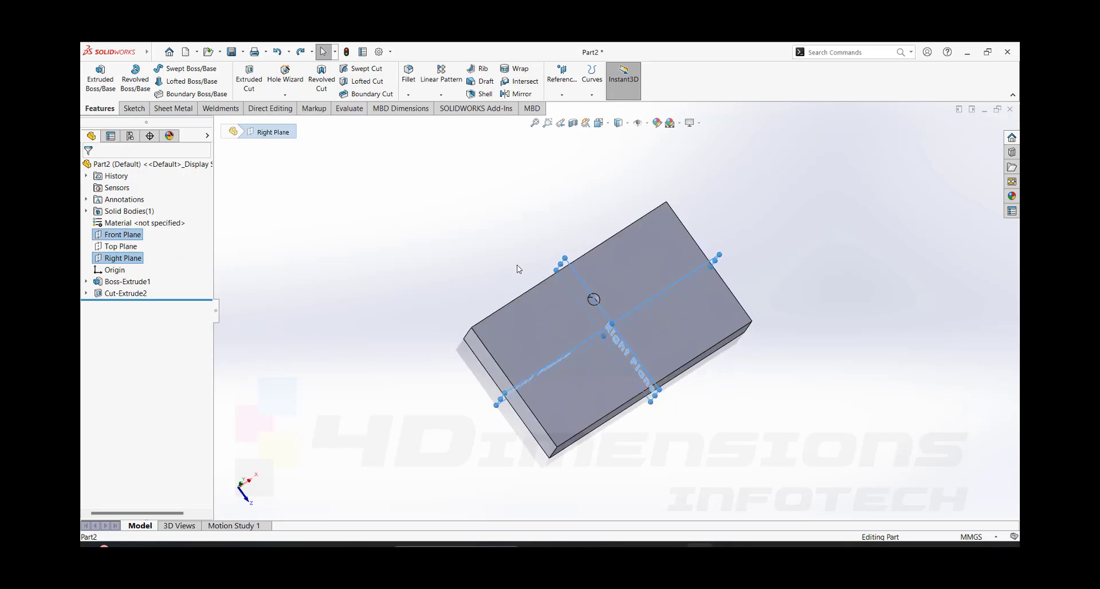
{"action": "key", "text": "Escape"}
{"action": "middle_click_drag", "start_coordinate": [662, 282], "coordinate": [620, 329]}
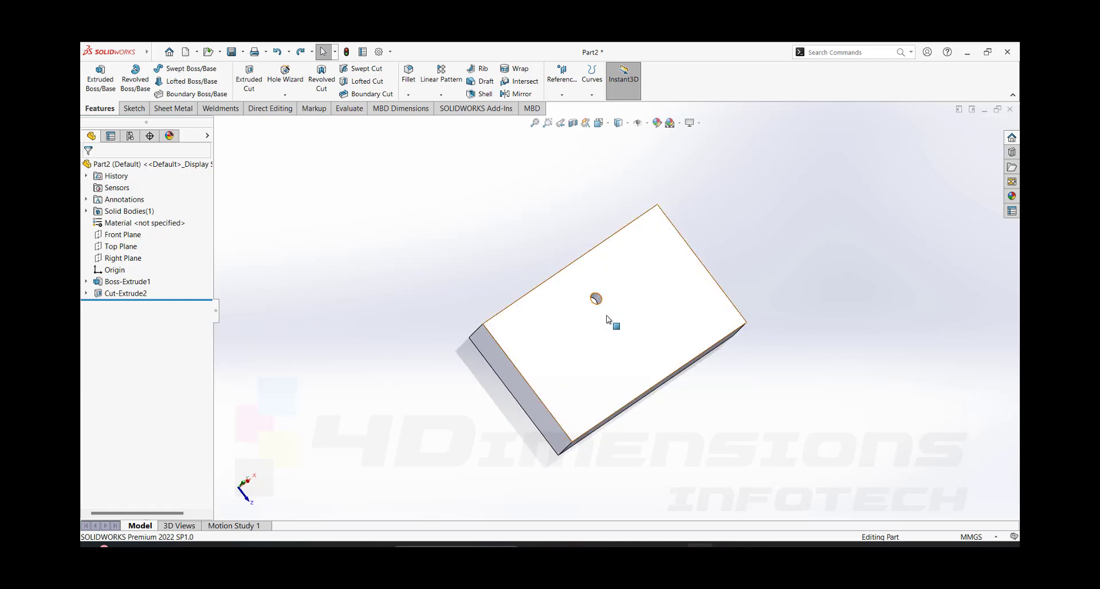
- Create a reference axis with the Two Planes option at the intersection of the Front Plane and Right Plane
{"action": "left_click", "coordinate": [569, 96]}
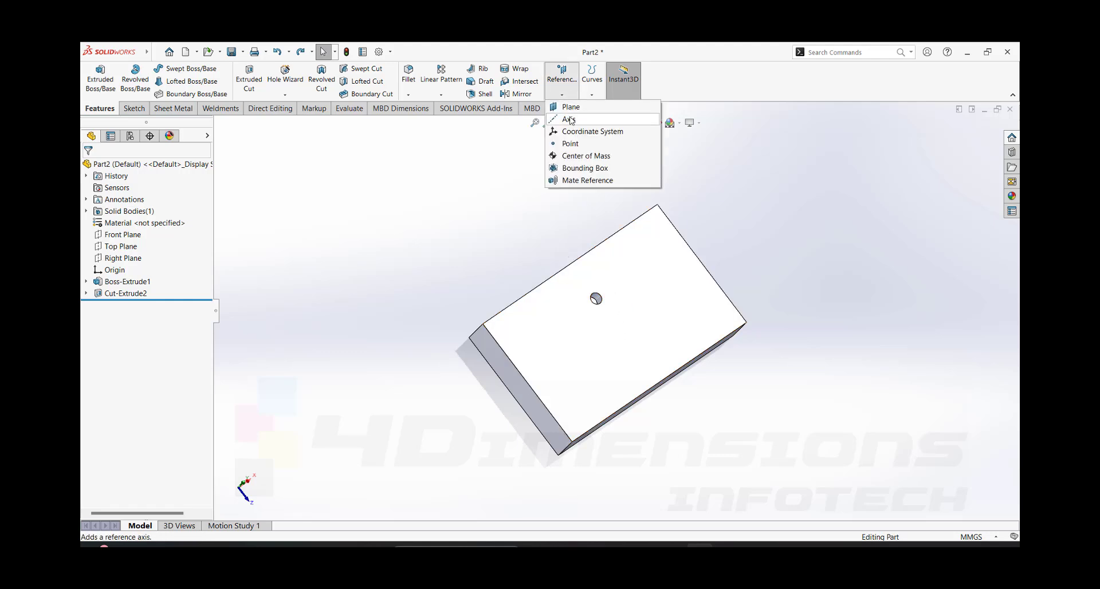
{"action": "left_click", "coordinate": [569, 119]}
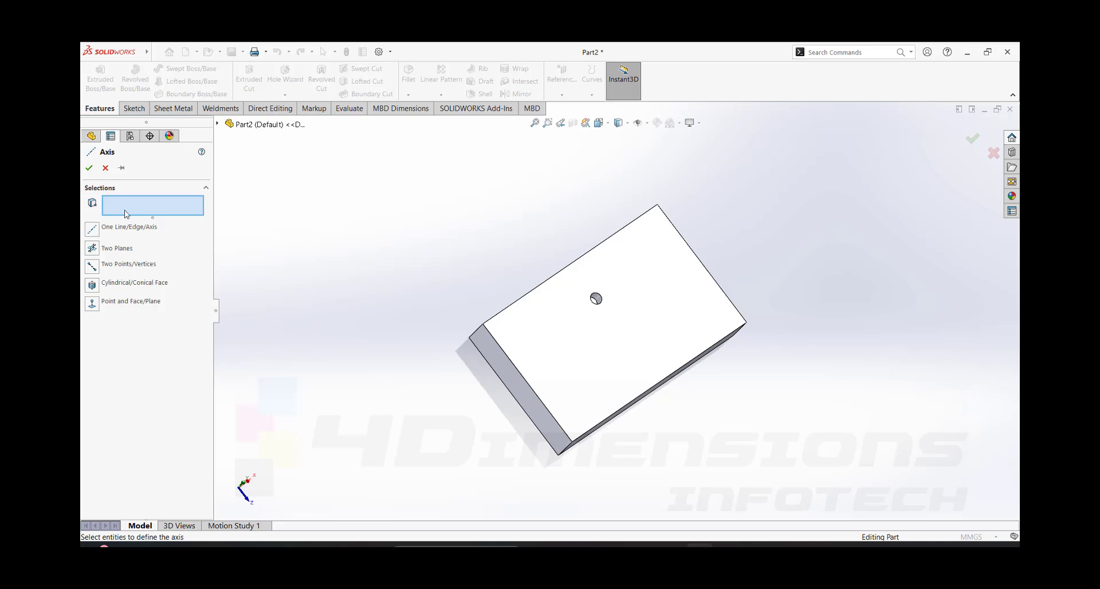
{"action": "left_click", "coordinate": [92, 248]}
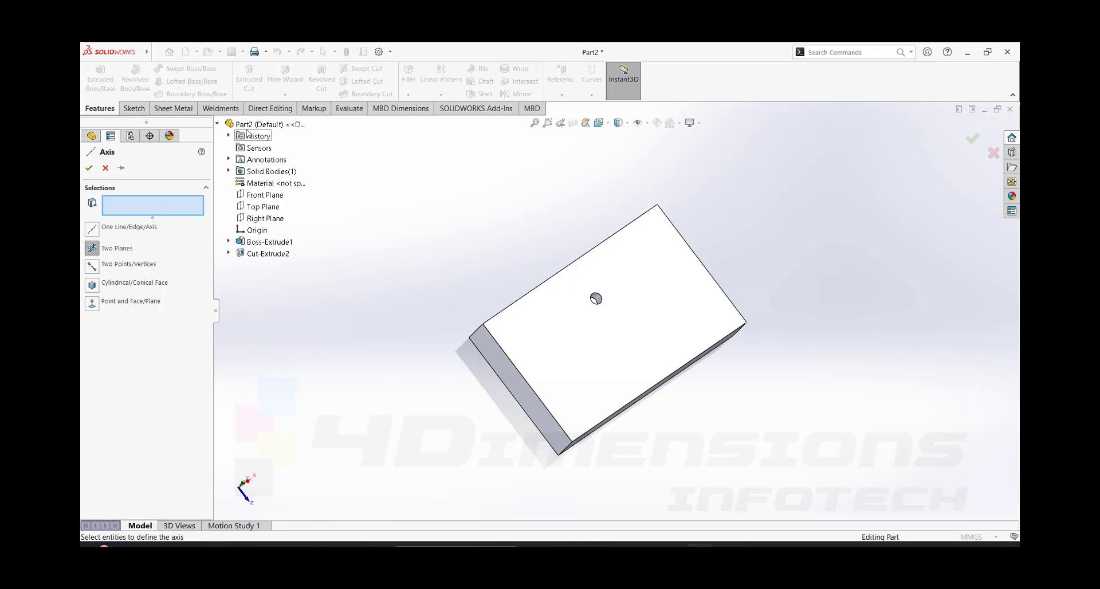
{"action": "left_click", "coordinate": [264, 195]}
{"action": "left_click", "coordinate": [260, 220]}
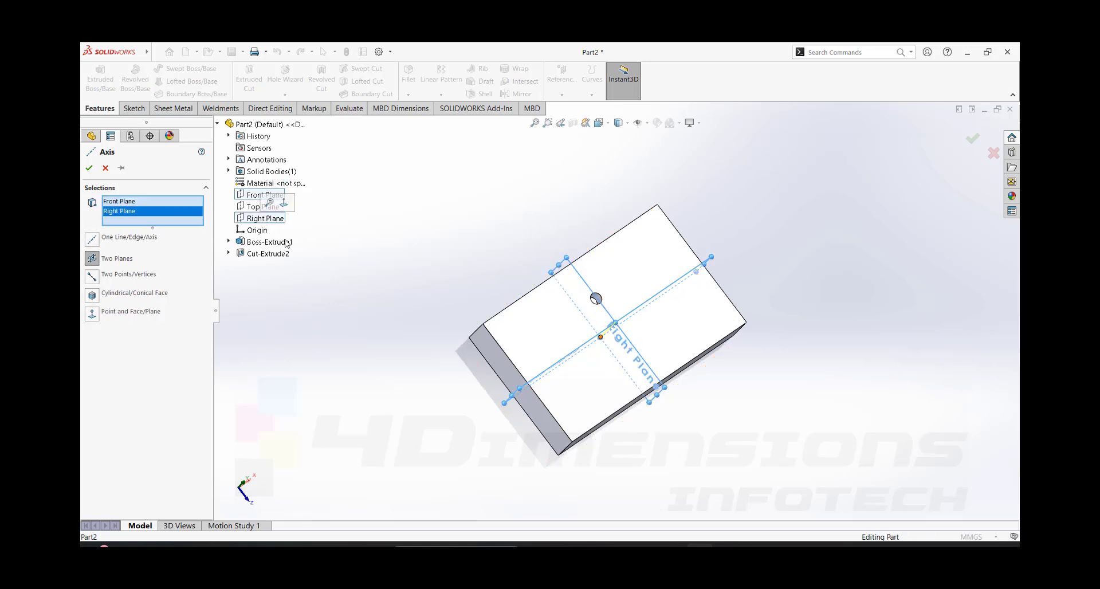
{"action": "middle_click_drag", "start_coordinate": [641, 316], "coordinate": [635, 291]}
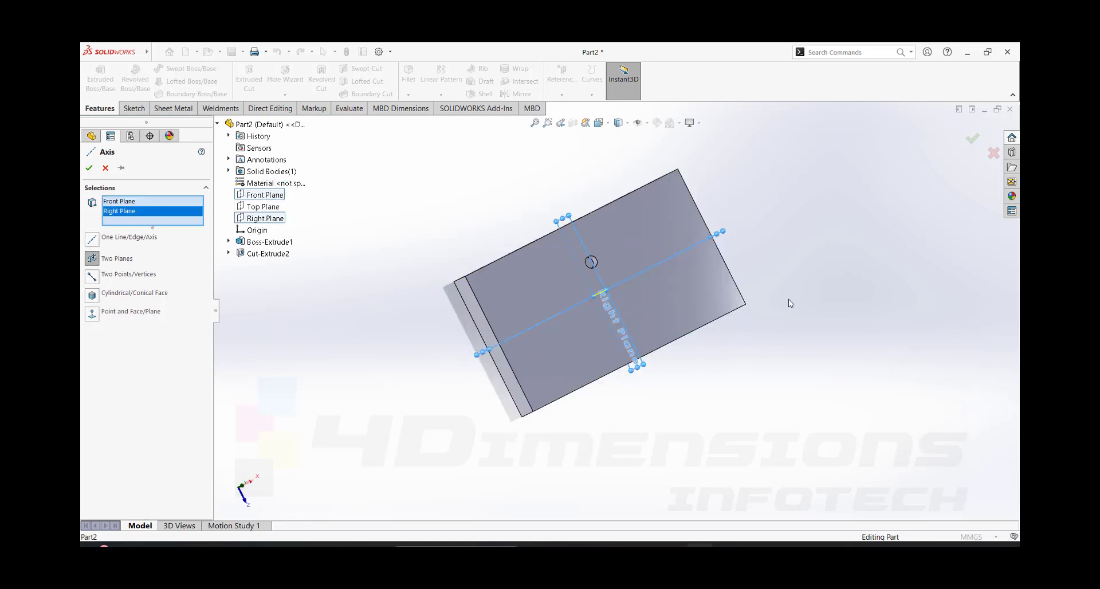
{"action": "middle_click_drag", "start_coordinate": [650, 346], "coordinate": [651, 317]}
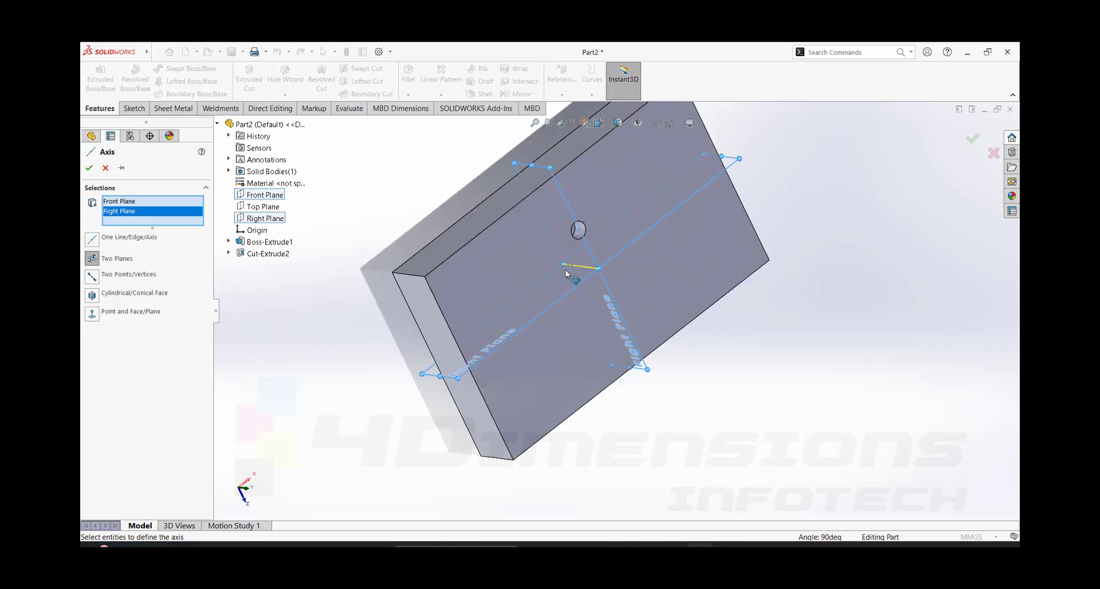
{"action": "key", "text": "Return"}
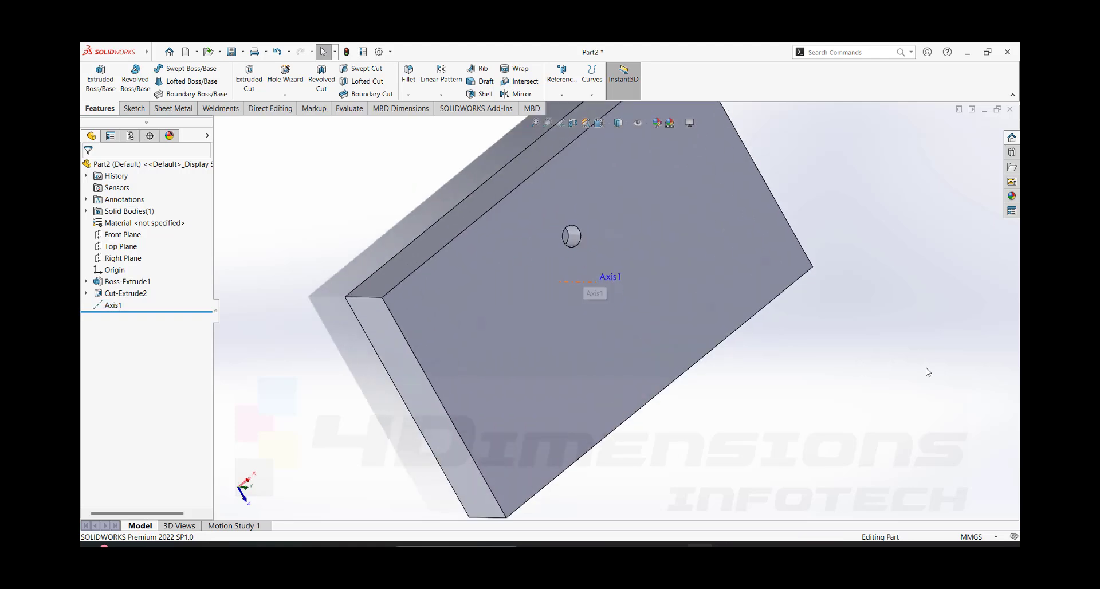
- Set up an equally spaced 360° circular pattern of the small hole around the reference axis
{"action": "key", "text": "f"}
{"action": "middle_click_drag", "start_coordinate": [835, 387], "coordinate": [812, 346]}
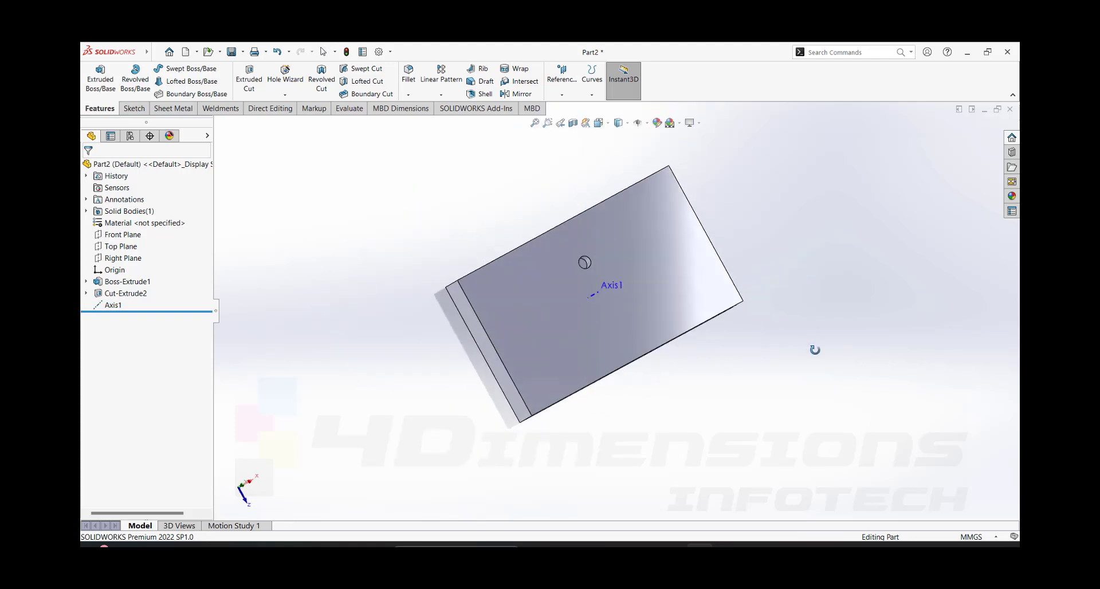
{"action": "left_click", "coordinate": [441, 95]}
{"action": "left_click", "coordinate": [448, 119]}
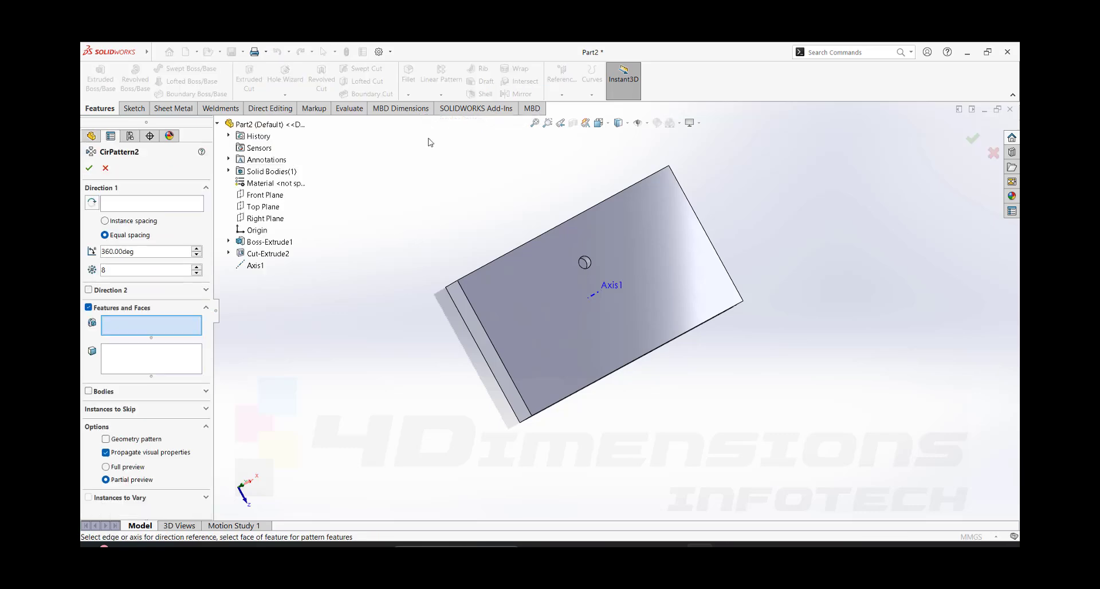
{"action": "left_click", "coordinate": [150, 204]}
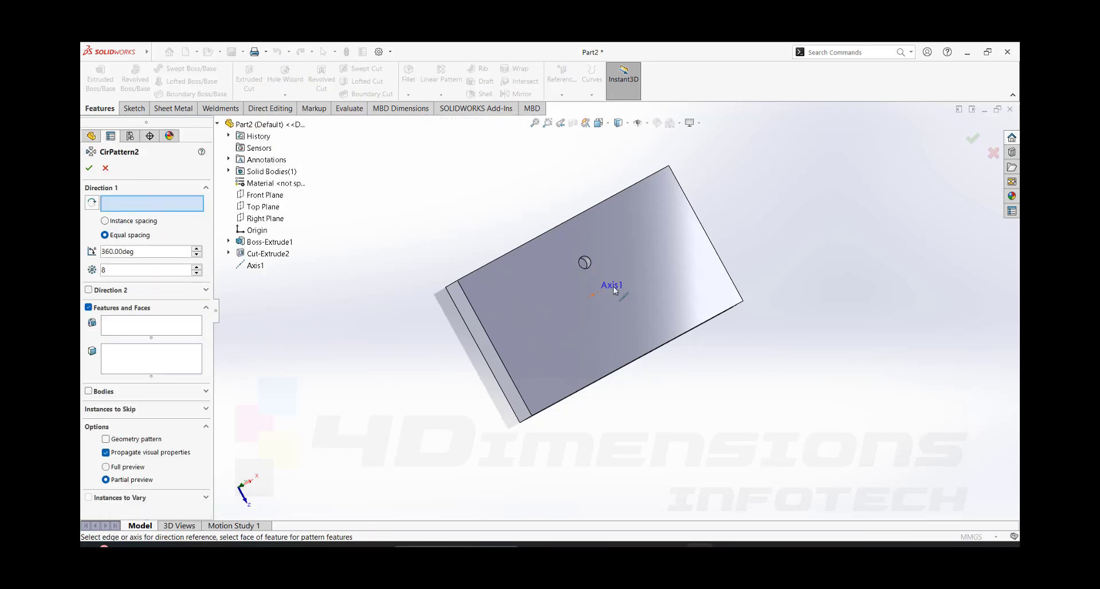
{"action": "left_click", "coordinate": [597, 294]}
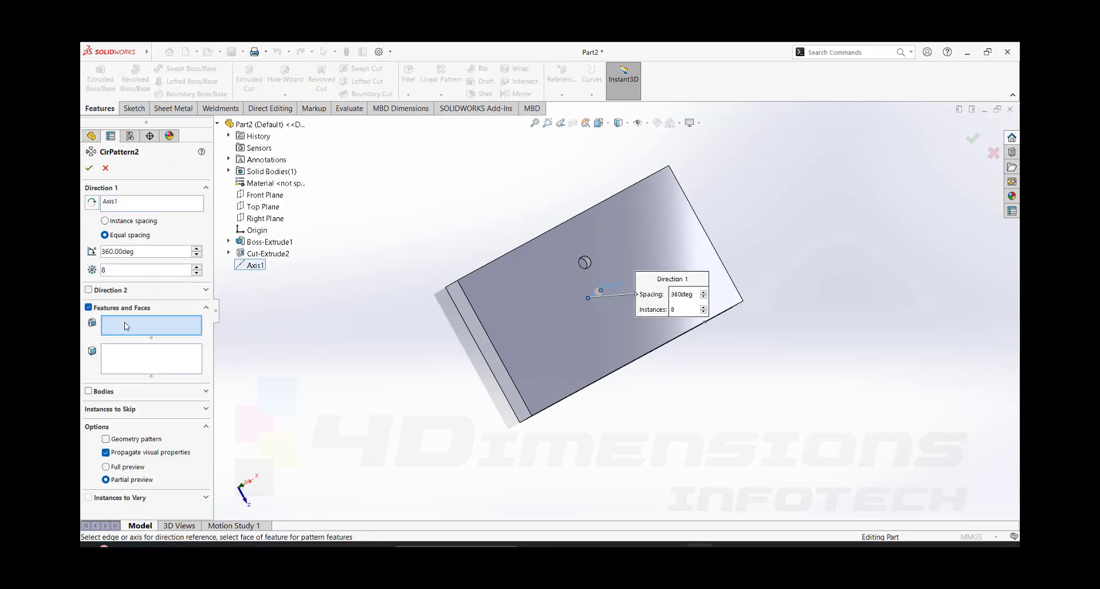
{"action": "scroll", "coordinate": [592, 261], "scroll_direction": "down", "scroll_amount": 2}
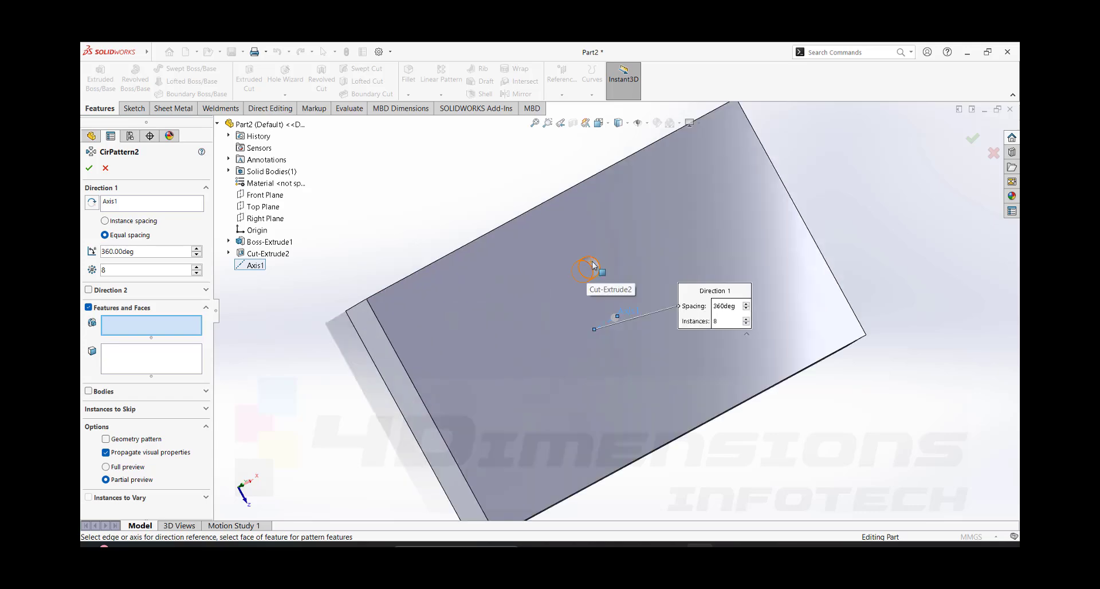
{"action": "left_click", "coordinate": [594, 265]}
{"action": "scroll", "coordinate": [613, 321], "scroll_direction": "up", "scroll_amount": 2}
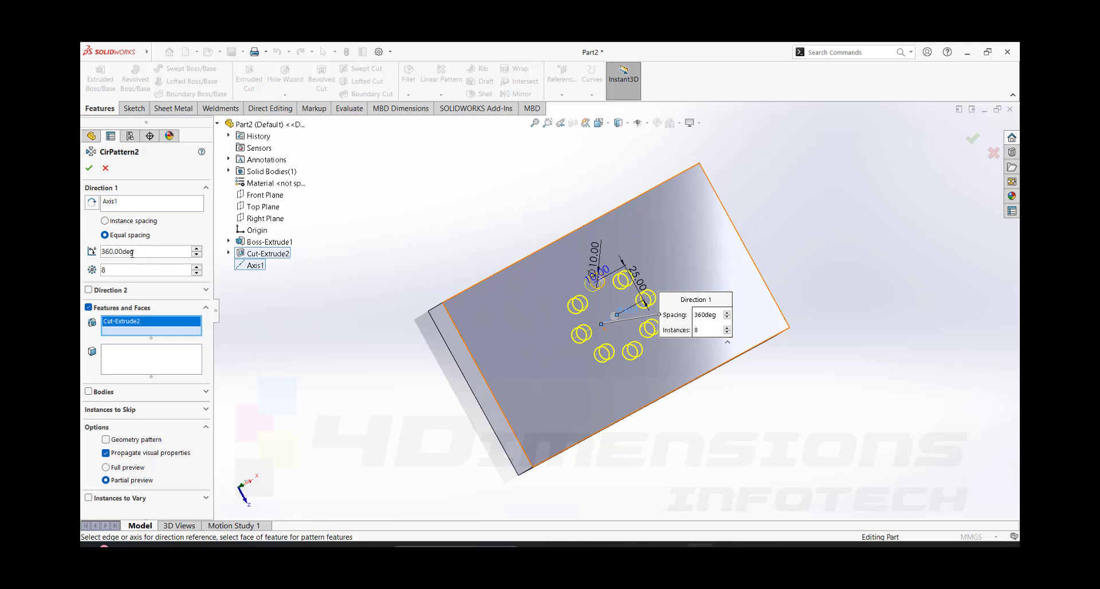
- Set the circular pattern to 4 instances and accept it
{"action": "left_click", "coordinate": [196, 272]}
{"action": "left_click", "coordinate": [196, 272]}
{"action": "left_click", "coordinate": [196, 272]}
{"action": "left_click", "coordinate": [196, 272]}
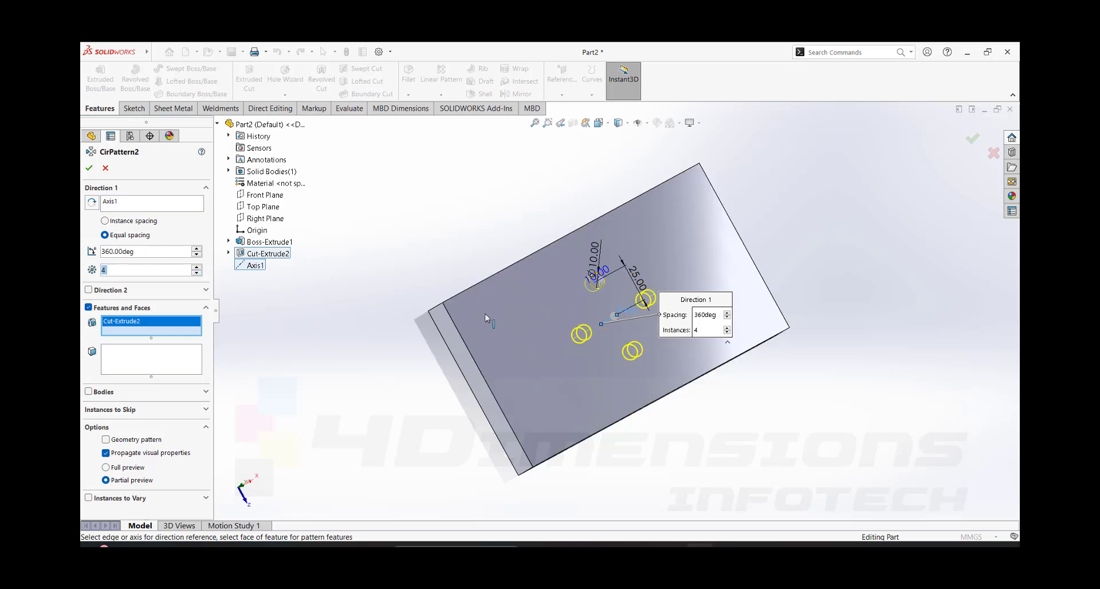
{"action": "left_click", "coordinate": [90, 168]}
- Turn off the display of reference axes in the model view
{"action": "middle_click_drag", "start_coordinate": [444, 201], "coordinate": [619, 323]}
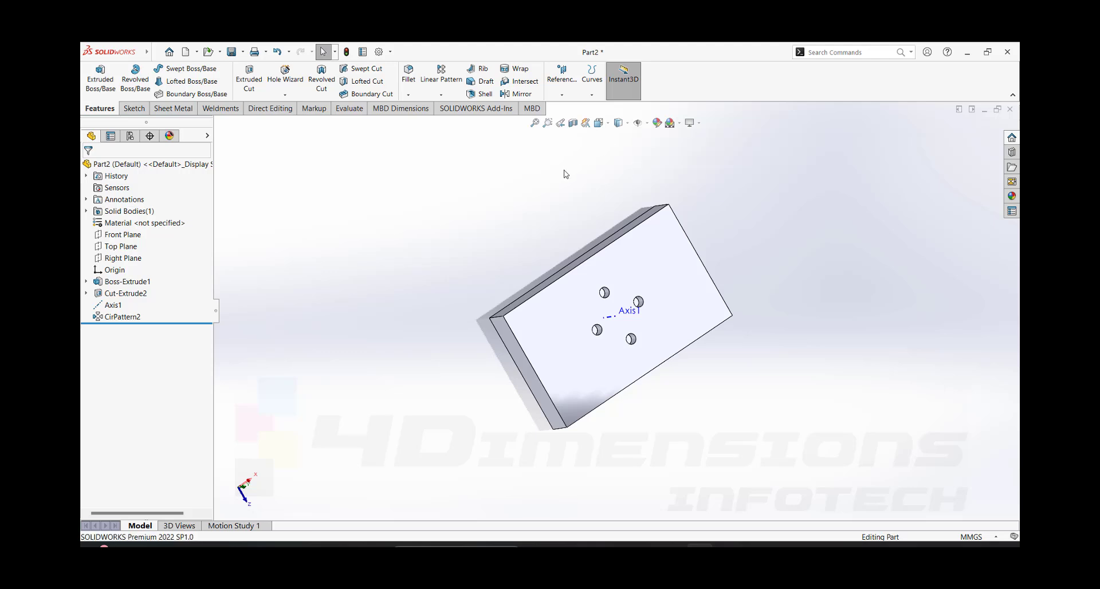
{"action": "left_click", "coordinate": [638, 122]}
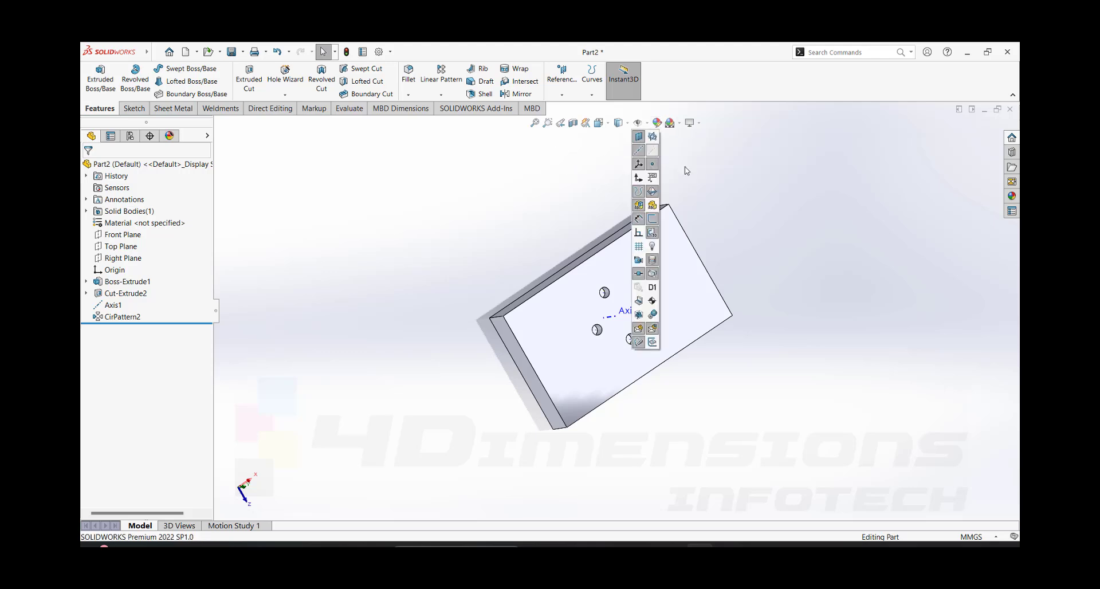
{"action": "left_click", "coordinate": [638, 150]}
- Examine the four patterned holes from several angles and review the available reference geometry types
{"action": "scroll", "coordinate": [722, 372], "scroll_direction": "down", "scroll_amount": 2}
{"action": "middle_click_drag", "start_coordinate": [716, 378], "coordinate": [642, 344]}
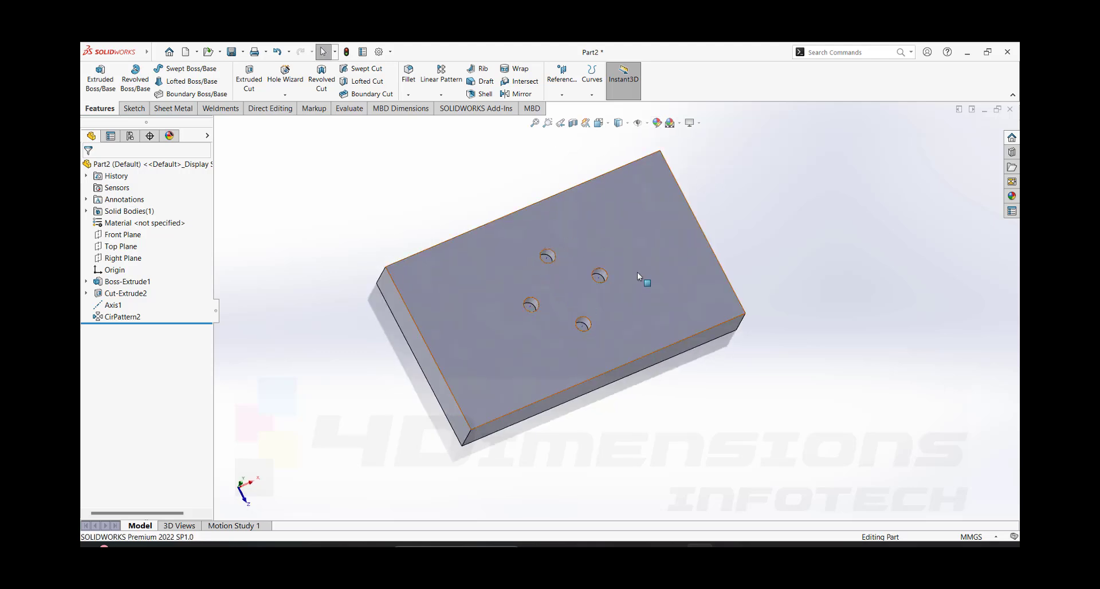
{"action": "middle_click_drag", "start_coordinate": [594, 301], "coordinate": [572, 277]}
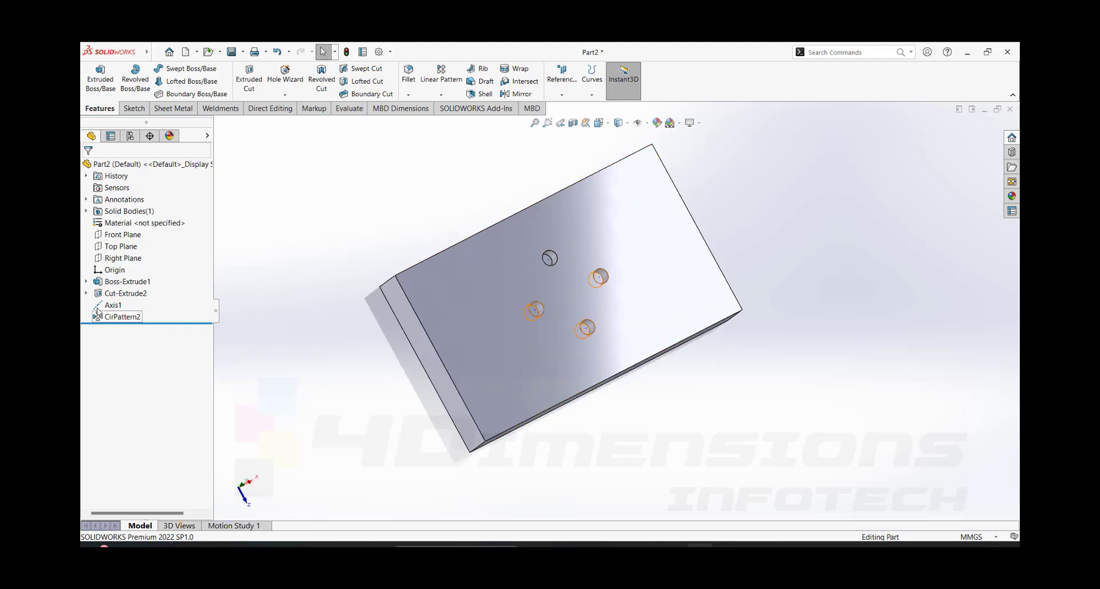
{"action": "left_click", "coordinate": [562, 83]}
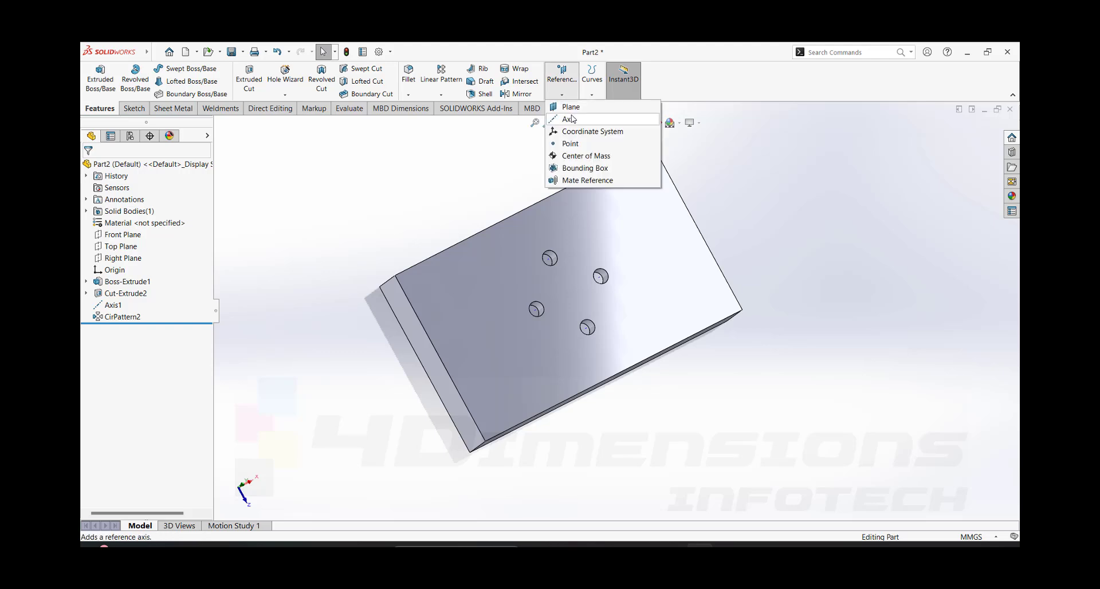
{"action": "scroll", "coordinate": [727, 328], "scroll_direction": "up", "scroll_amount": 1}
{"action": "middle_click_drag", "start_coordinate": [727, 329], "coordinate": [714, 324]}
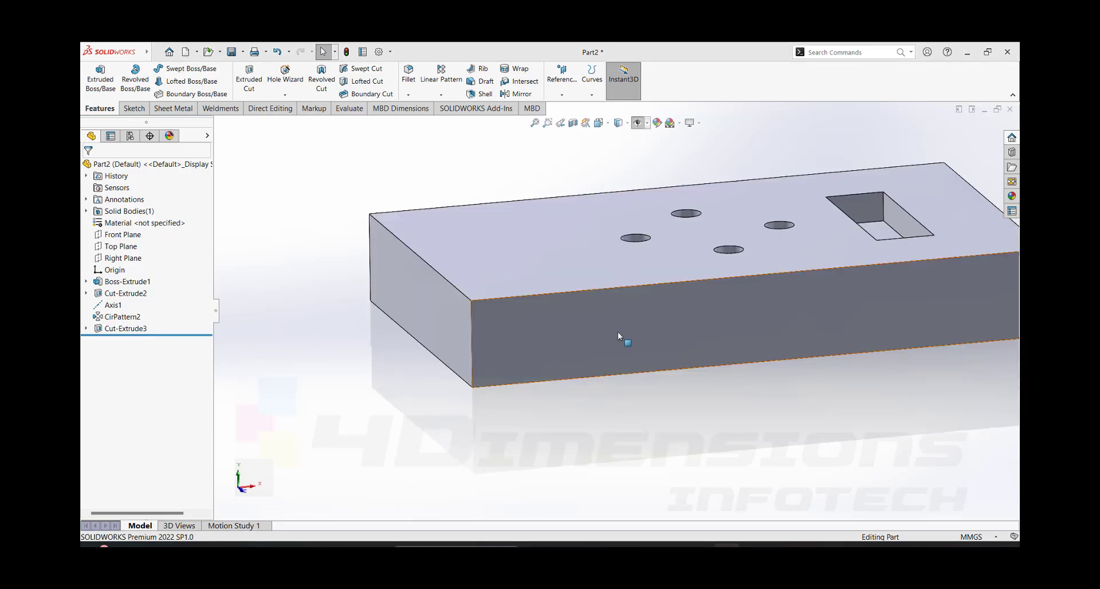
{"action": "scroll", "coordinate": [617, 332], "scroll_direction": "up", "scroll_amount": 2}
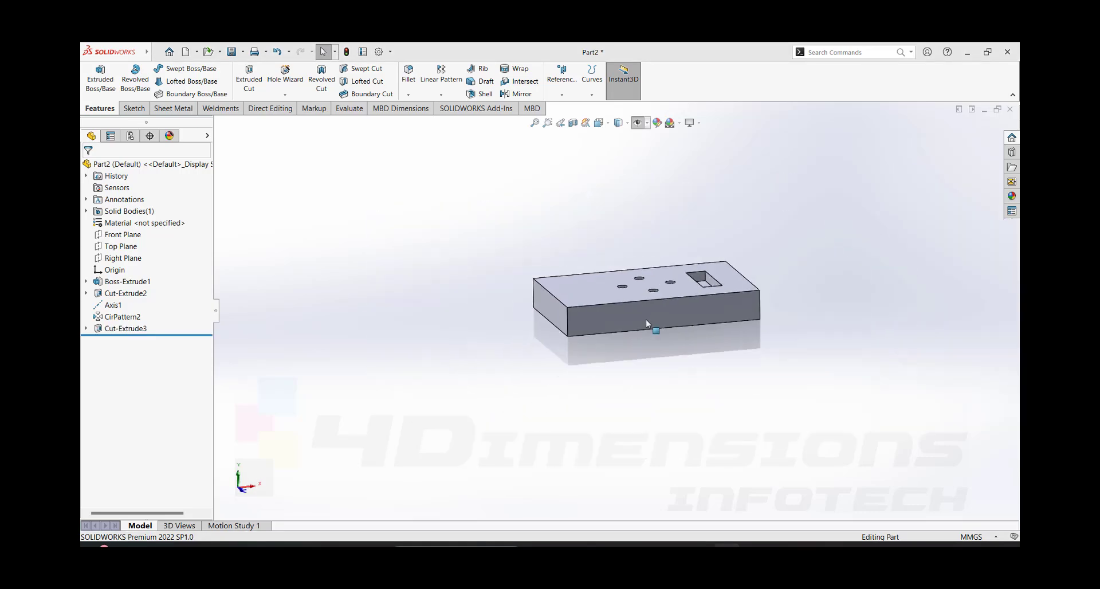
- Examine the plate with the four holes and the rectangular pocket from several angles and distances
{"action": "middle_click_drag", "start_coordinate": [645, 318], "coordinate": [671, 380]}
{"action": "scroll", "coordinate": [662, 372], "scroll_direction": "down", "scroll_amount": 3}
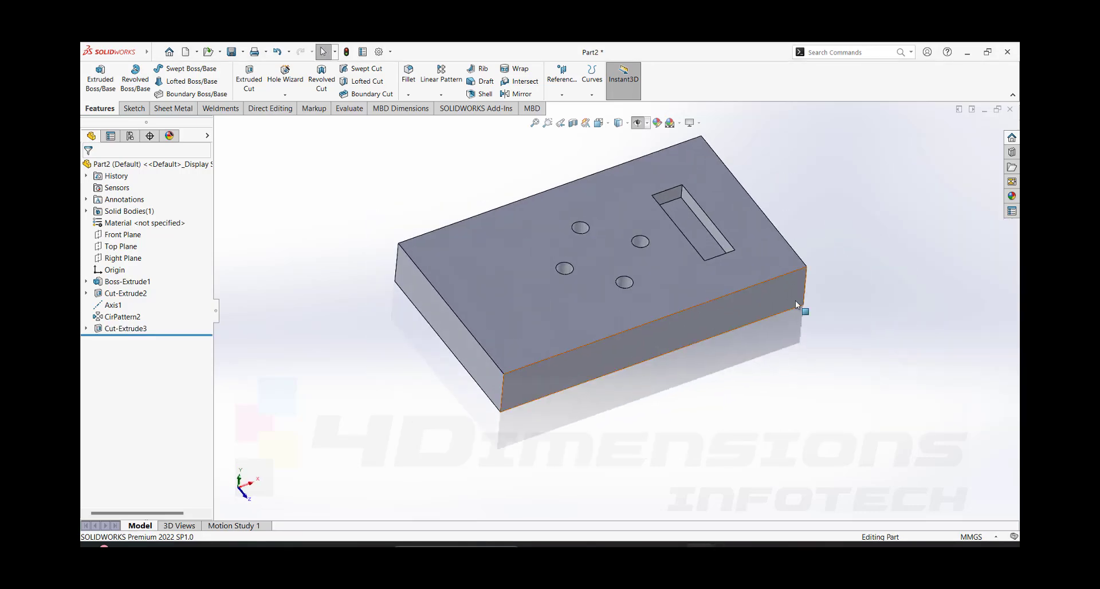
{"action": "scroll", "coordinate": [788, 301], "scroll_direction": "up", "scroll_amount": 3}
{"action": "middle_click_drag", "start_coordinate": [766, 259], "coordinate": [762, 246]}
{"action": "scroll", "coordinate": [682, 272], "scroll_direction": "down", "scroll_amount": 2}
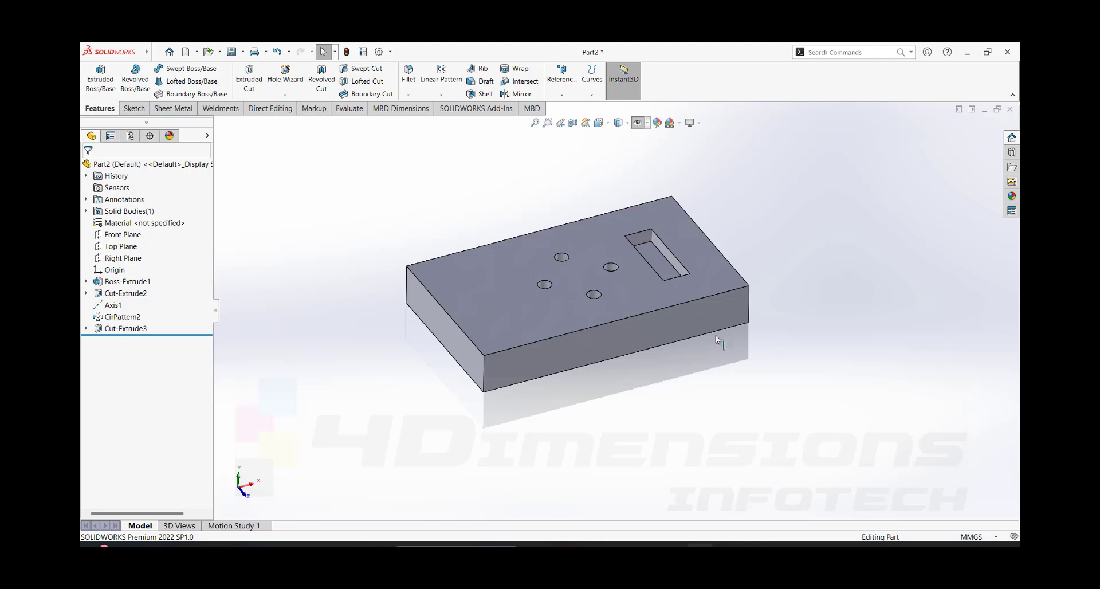
{"action": "middle_click_drag", "start_coordinate": [625, 303], "coordinate": [624, 295]}
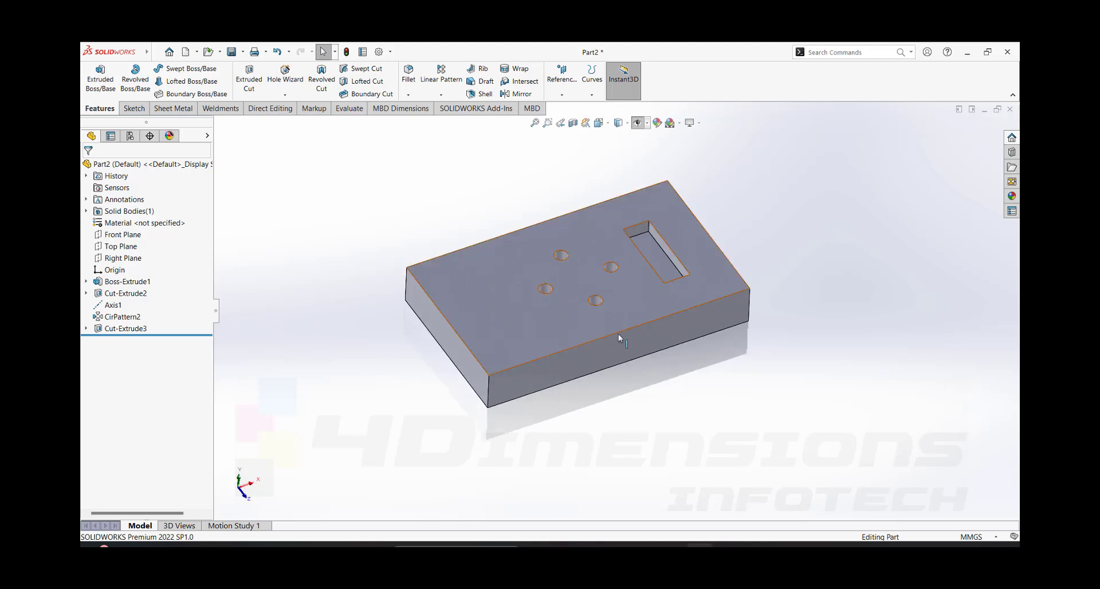
{"action": "mouse_move", "coordinate": [536, 264]}
{"action": "middle_mouse_down"}
{"action": "mouse_move", "coordinate": [543, 243]}
{"action": "mouse_move", "coordinate": [543, 263]}
{"action": "middle_mouse_up"}
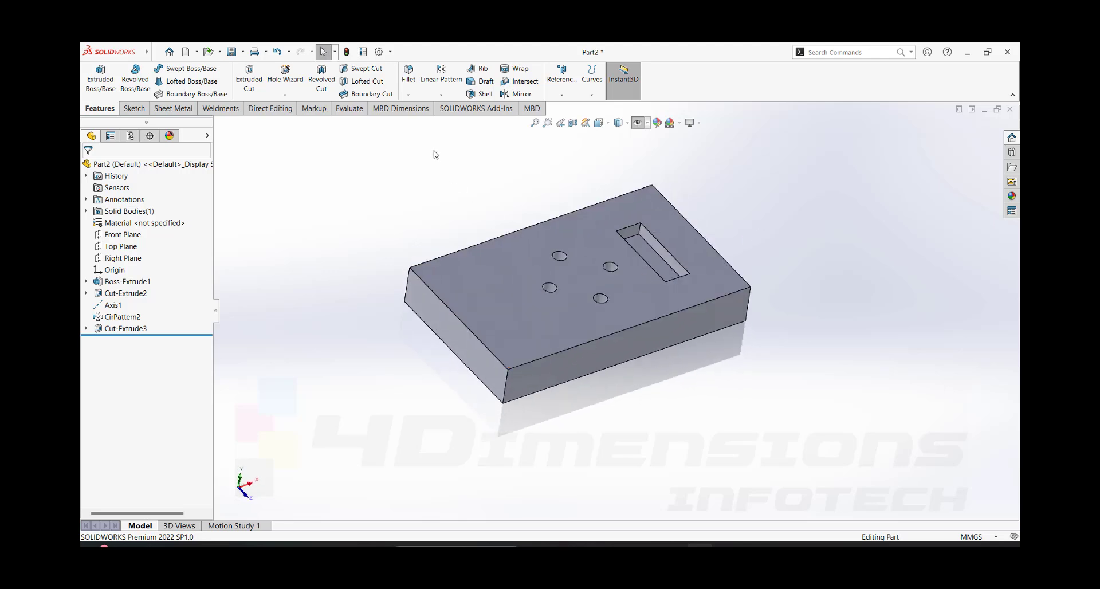
- Start a constant size fillet on the plate's upper short edge at the end opposite the rectangular pocket
{"action": "left_click", "coordinate": [407, 82]}
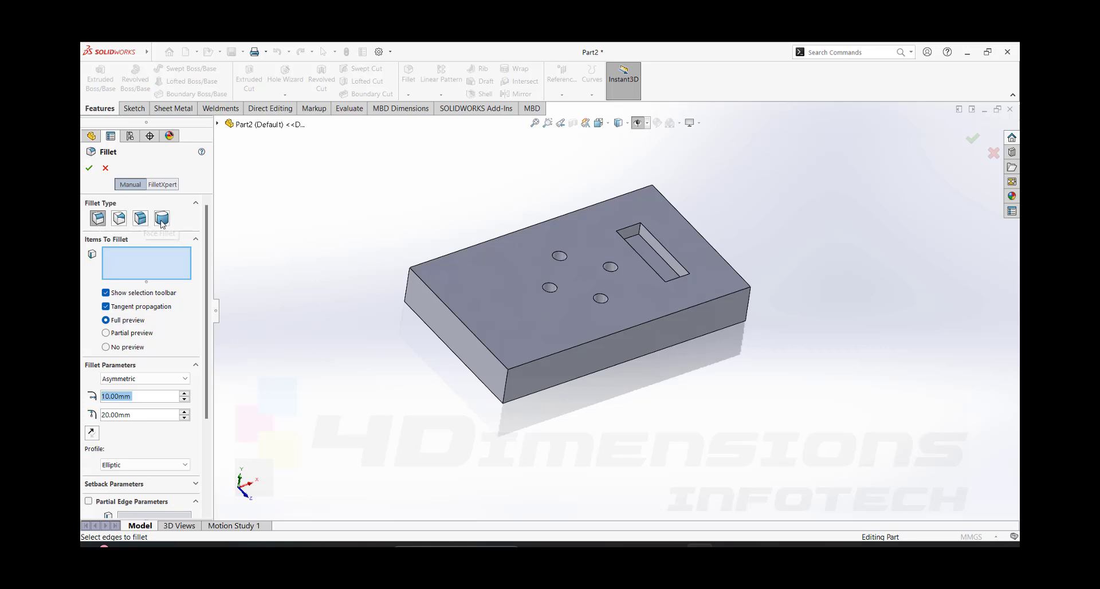
{"action": "left_click", "coordinate": [99, 221]}
{"action": "left_click", "coordinate": [137, 275]}
{"action": "left_click", "coordinate": [450, 310]}
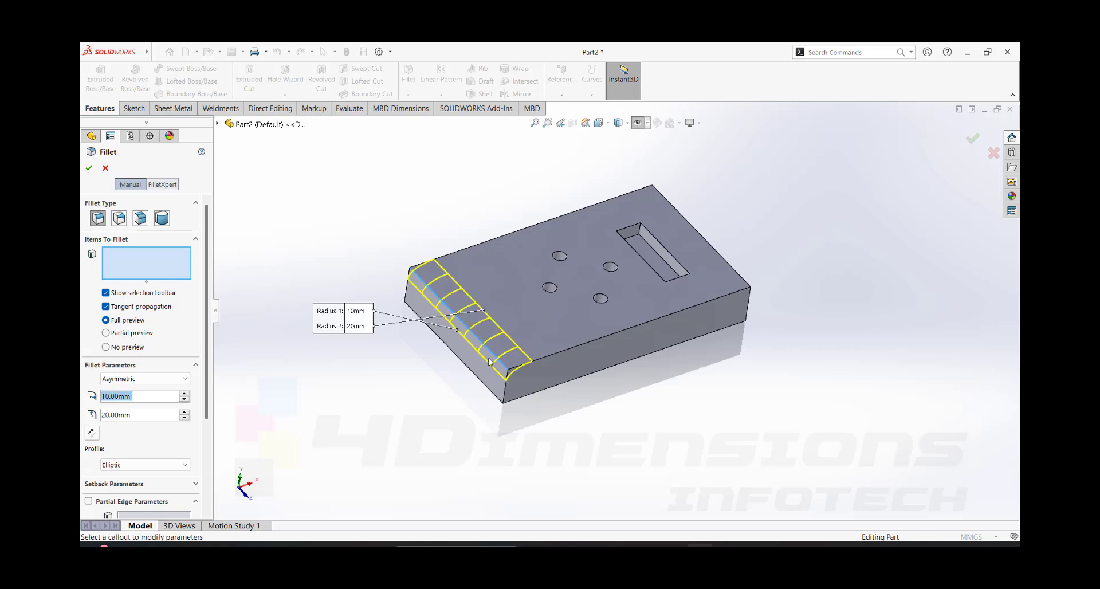
{"action": "middle_click_drag", "start_coordinate": [531, 406], "coordinate": [500, 370]}
- Make the edge fillet symmetric with a 15 mm radius and accept it
{"action": "left_click", "coordinate": [136, 379]}
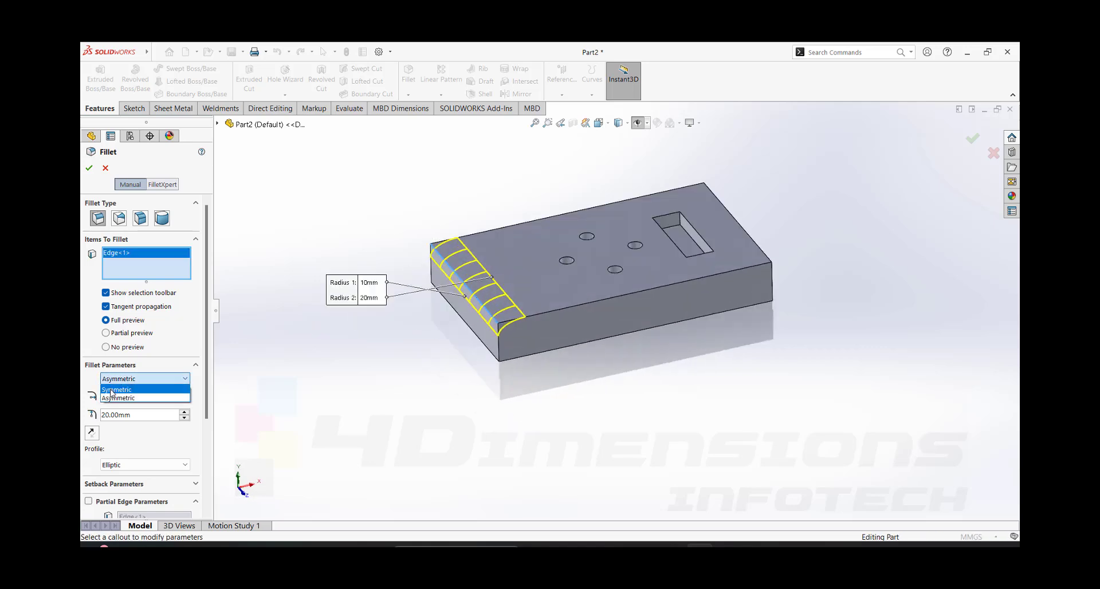
{"action": "left_click", "coordinate": [135, 389]}
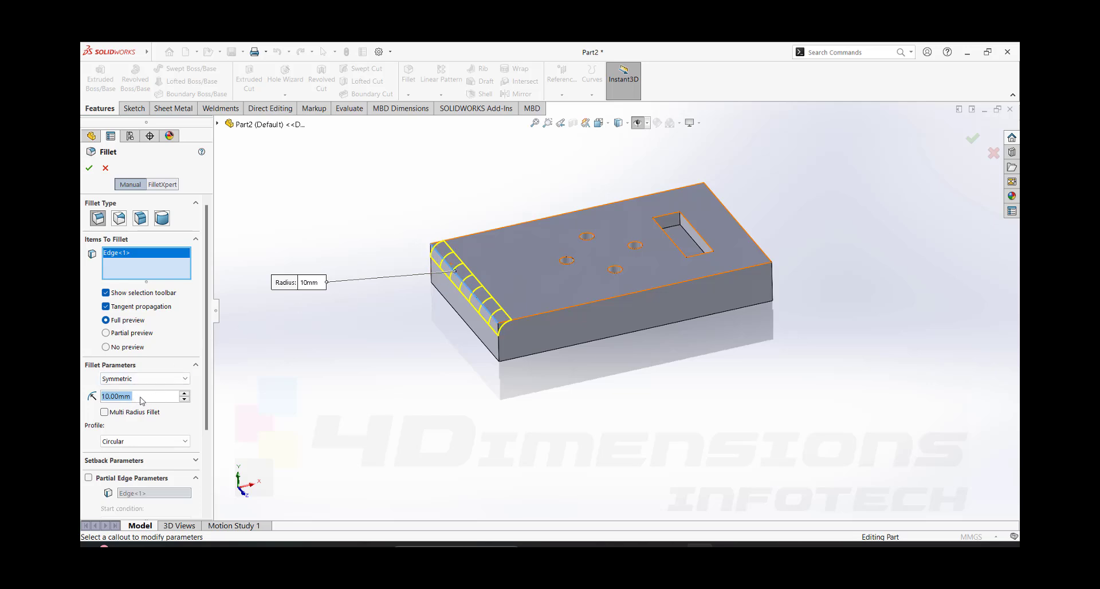
{"action": "type", "text": "15"}
{"action": "key", "text": "Return"}
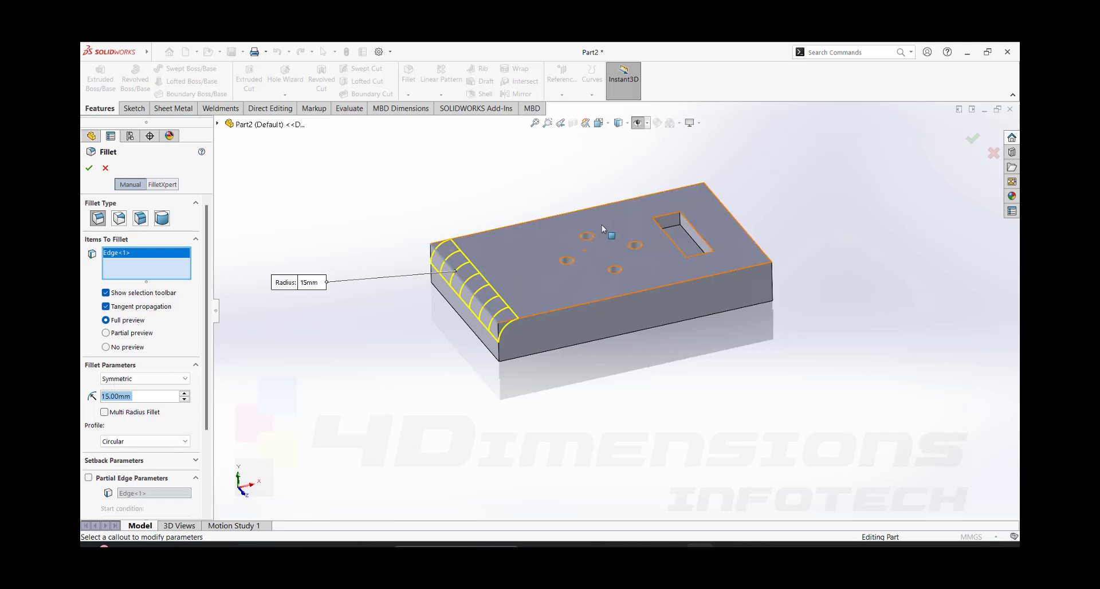
{"action": "scroll", "coordinate": [459, 336], "scroll_direction": "down", "scroll_amount": 3}
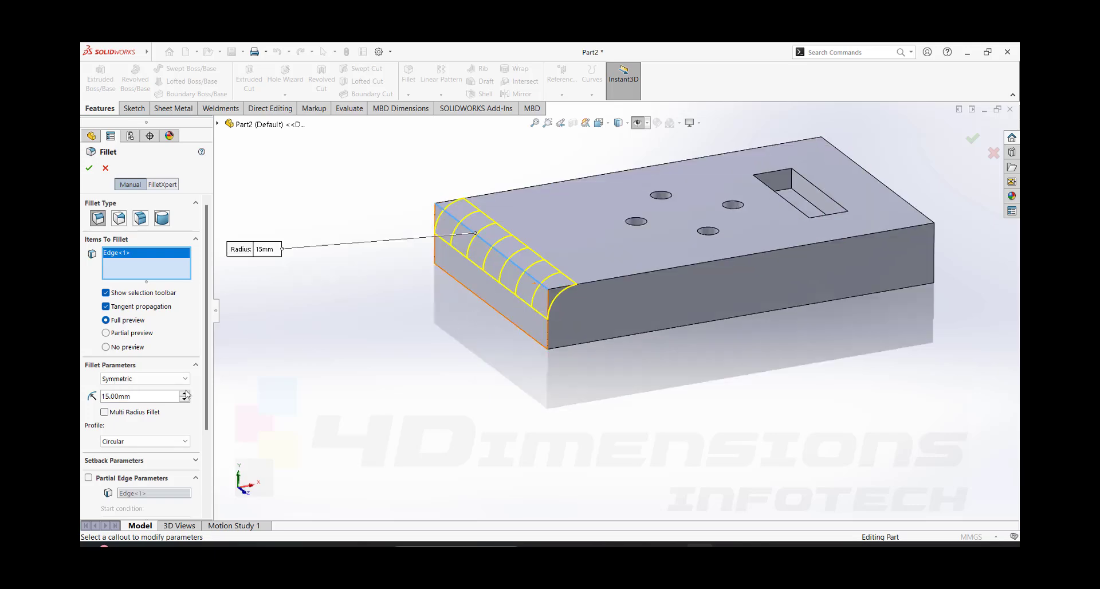
{"action": "left_click", "coordinate": [90, 170]}
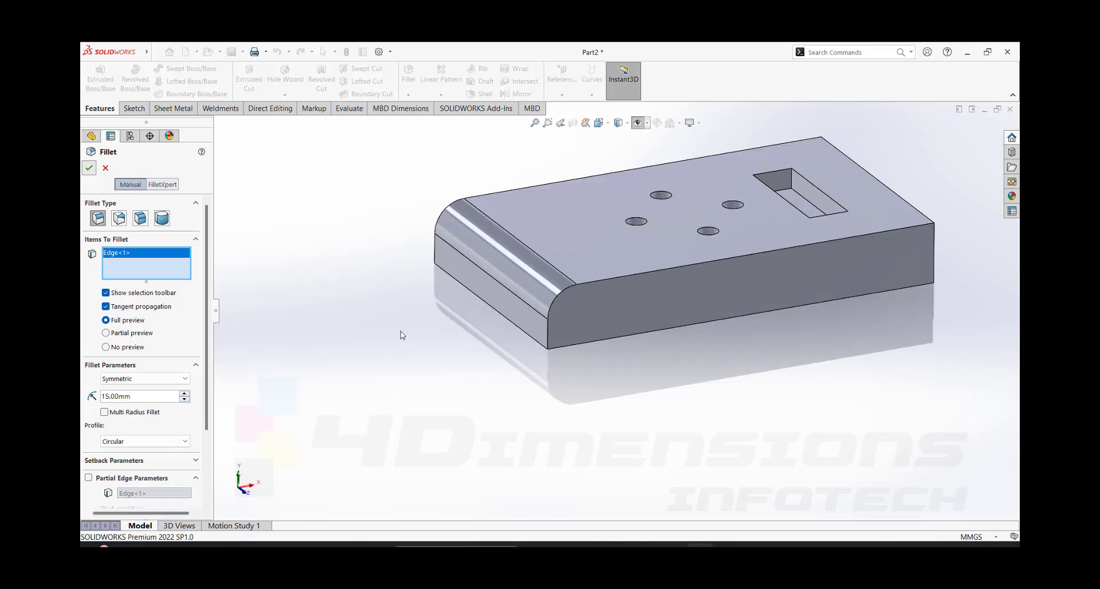
- Inspect the rounded edge at the plate's short end and its radius dimension up close
{"action": "middle_click_drag", "start_coordinate": [565, 255], "coordinate": [530, 300]}
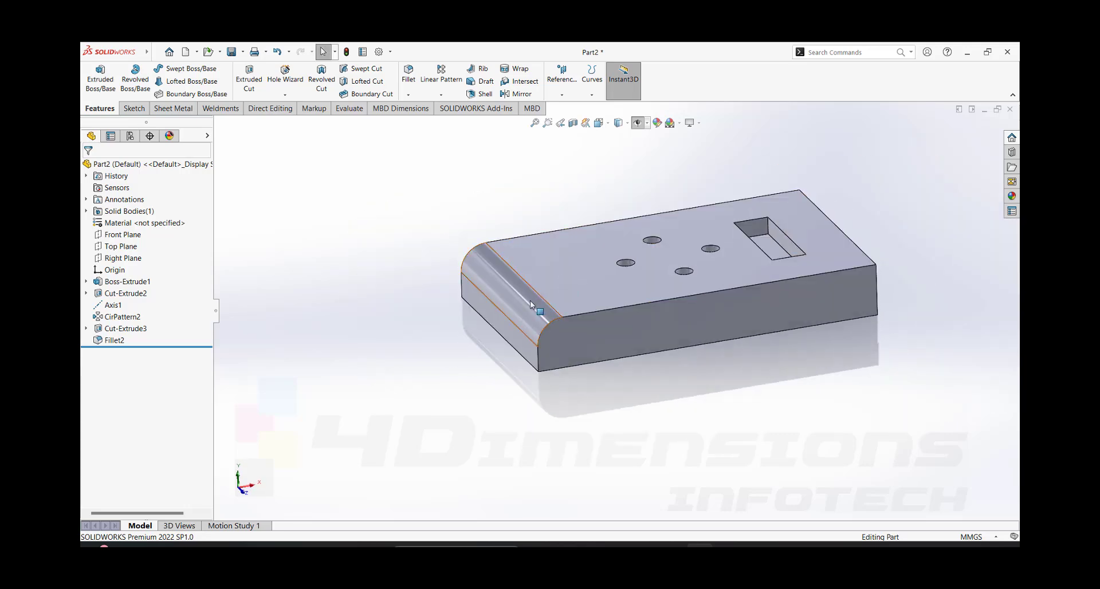
{"action": "left_click", "coordinate": [536, 325]}
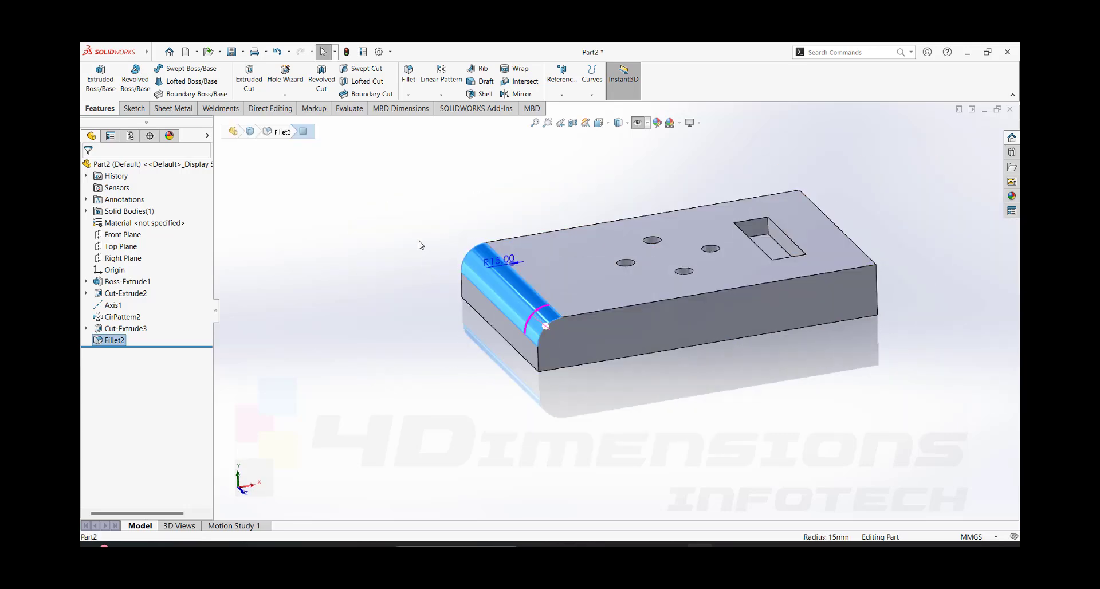
{"action": "left_click", "coordinate": [419, 230]}
{"action": "left_click", "coordinate": [530, 313]}
{"action": "scroll", "coordinate": [552, 324], "scroll_direction": "down", "scroll_amount": 3}
{"action": "middle_click_drag", "start_coordinate": [552, 320], "coordinate": [553, 286]}
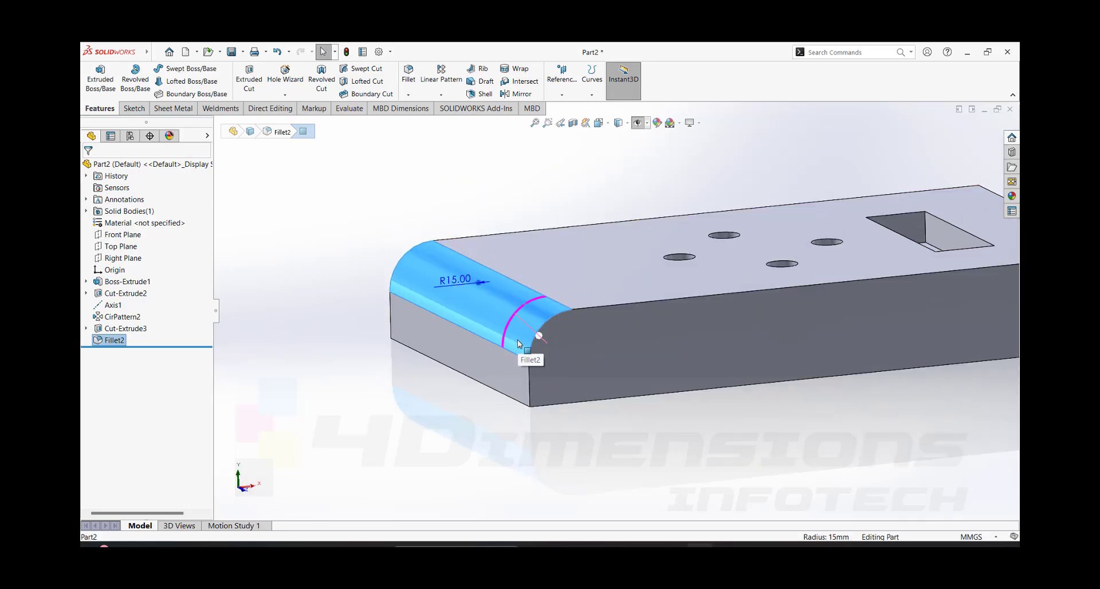
{"action": "left_click", "coordinate": [410, 200]}
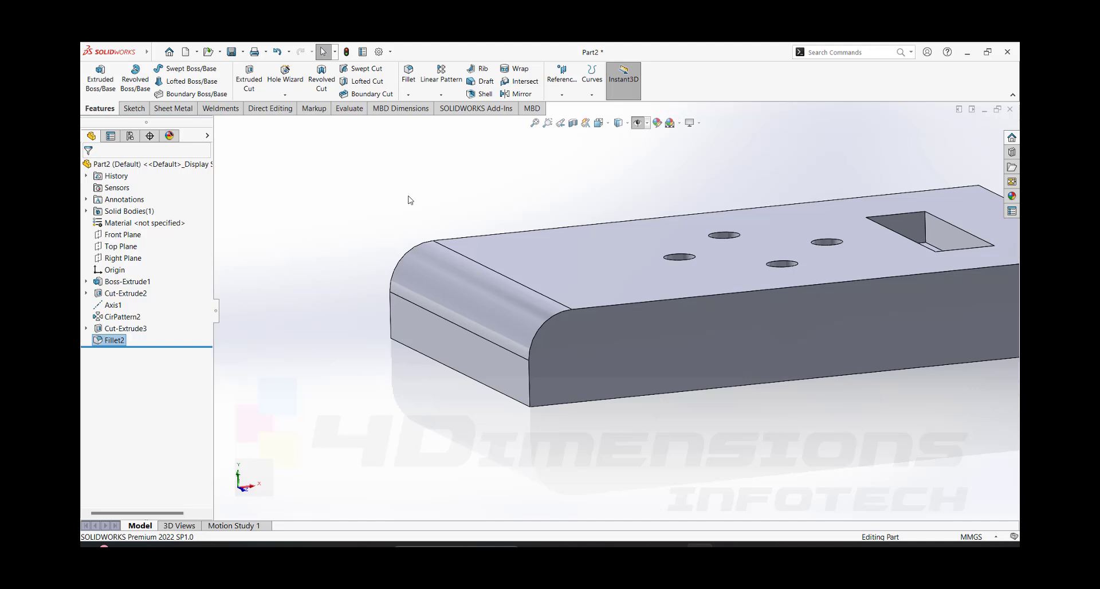
- Edit the short-edge fillet to be asymmetric and set its first distance to 20 mm
{"action": "left_click", "coordinate": [114, 340]}
{"action": "left_click", "coordinate": [121, 311]}
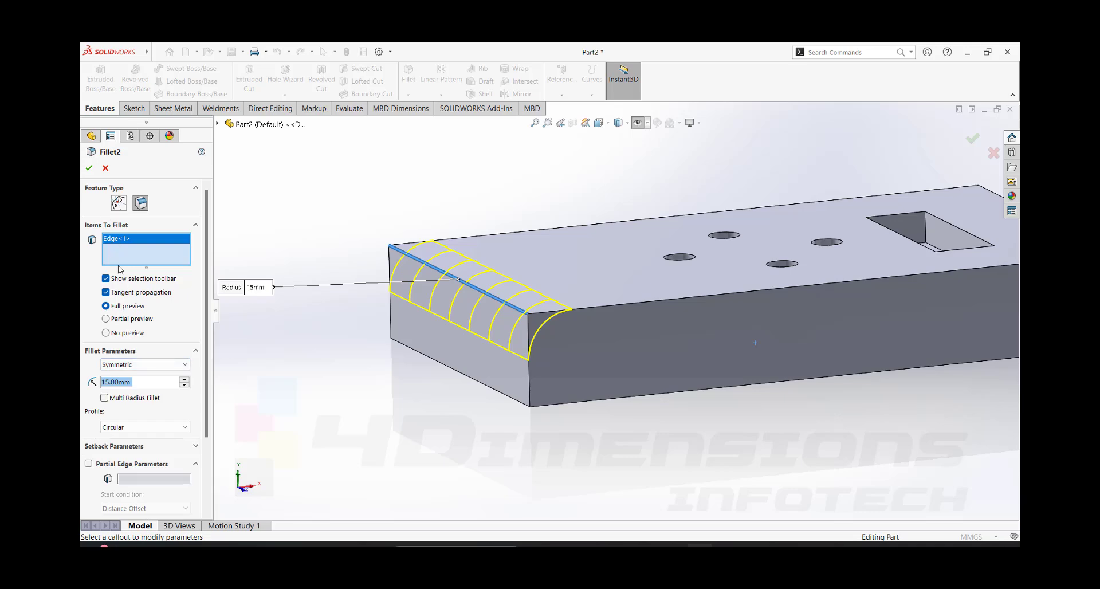
{"action": "left_click", "coordinate": [147, 365]}
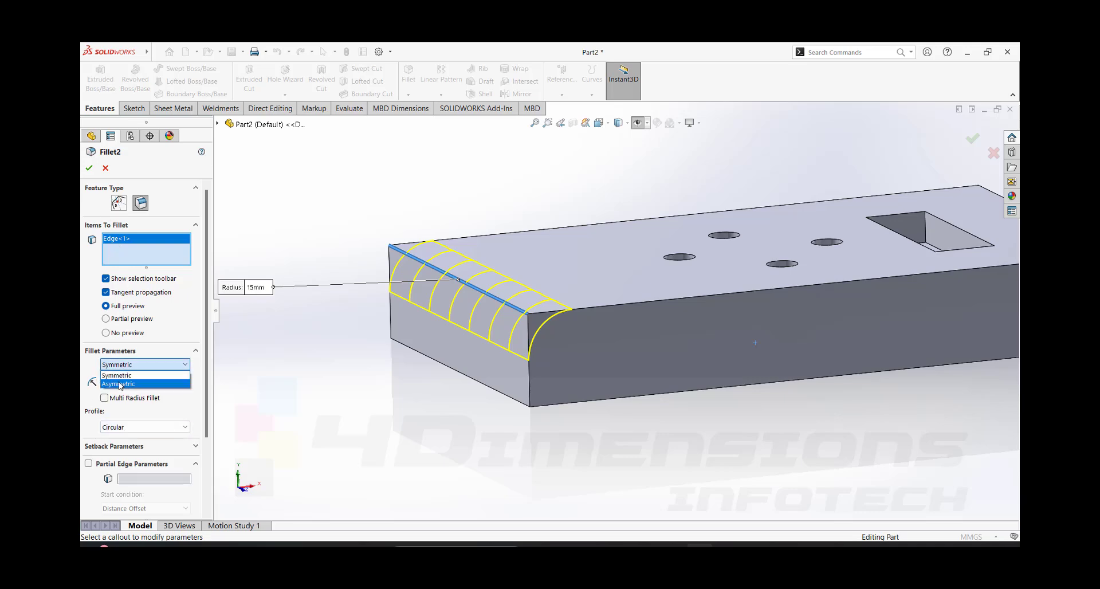
{"action": "left_click", "coordinate": [128, 384]}
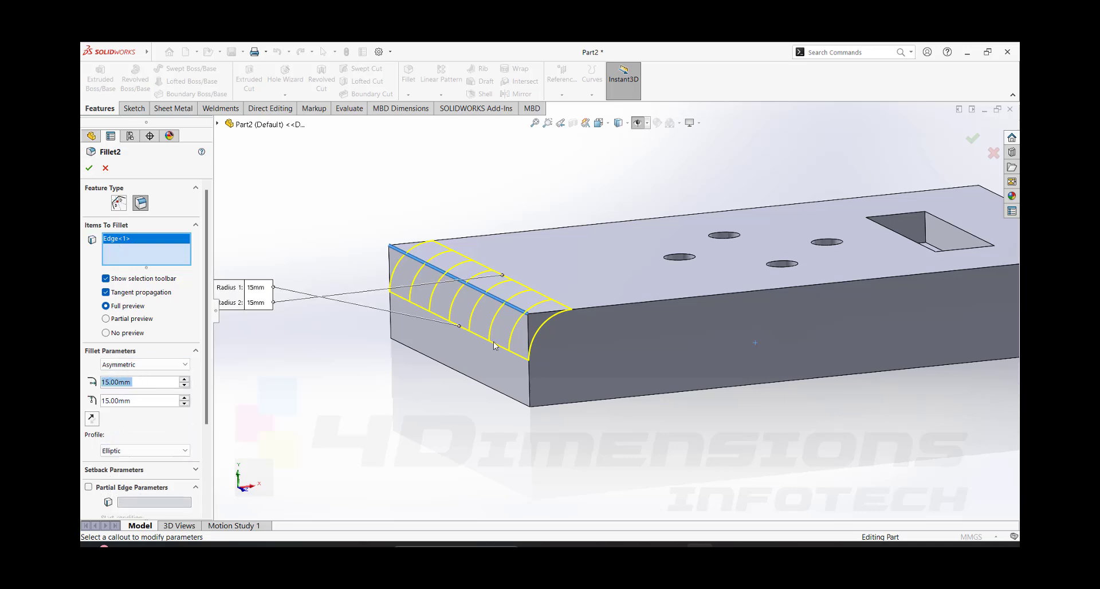
{"action": "scroll", "coordinate": [495, 346], "scroll_direction": "down", "scroll_amount": 3}
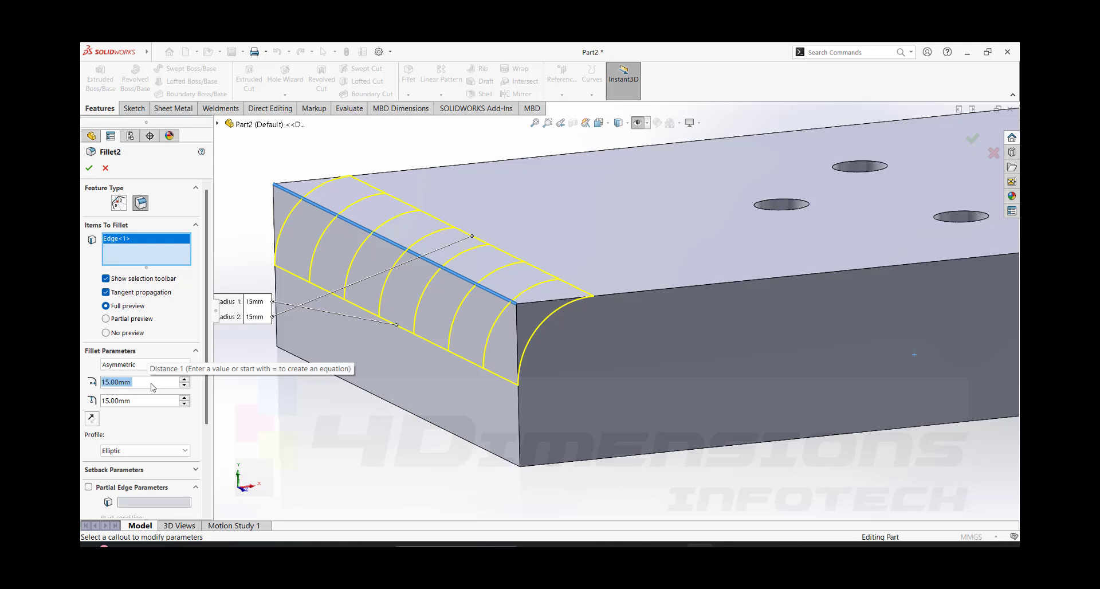
{"action": "type", "text": "20"}
{"action": "key", "text": "Return"}
- Set the asymmetric fillet's second distance to 10 mm
{"action": "middle_click_drag", "start_coordinate": [320, 258], "coordinate": [555, 290]}
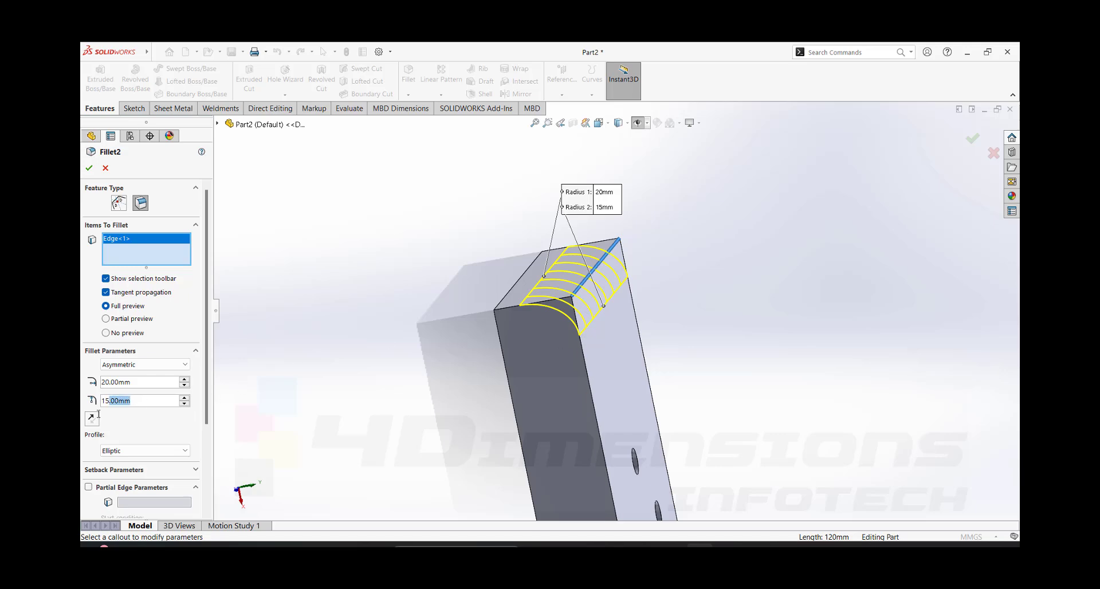
{"action": "type", "text": "10"}
{"action": "key", "text": "Return"}
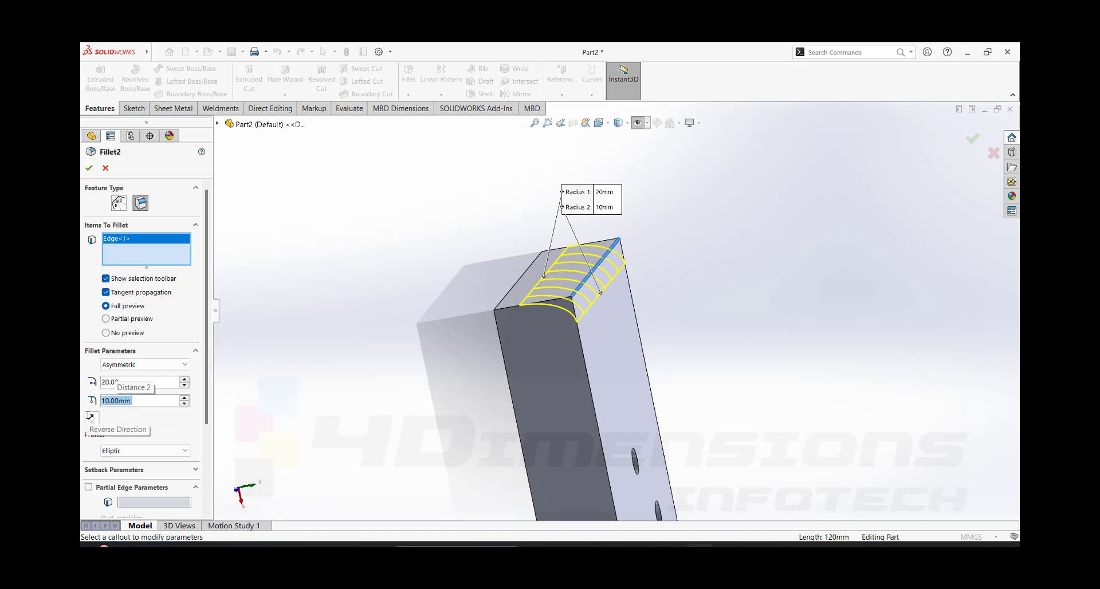
- Reverse the direction of the asymmetric fillet so its two distances swap faces, and accept the edit
{"action": "middle_click_drag", "start_coordinate": [510, 309], "coordinate": [574, 304]}
{"action": "scroll", "coordinate": [570, 305], "scroll_direction": "down", "scroll_amount": 3}
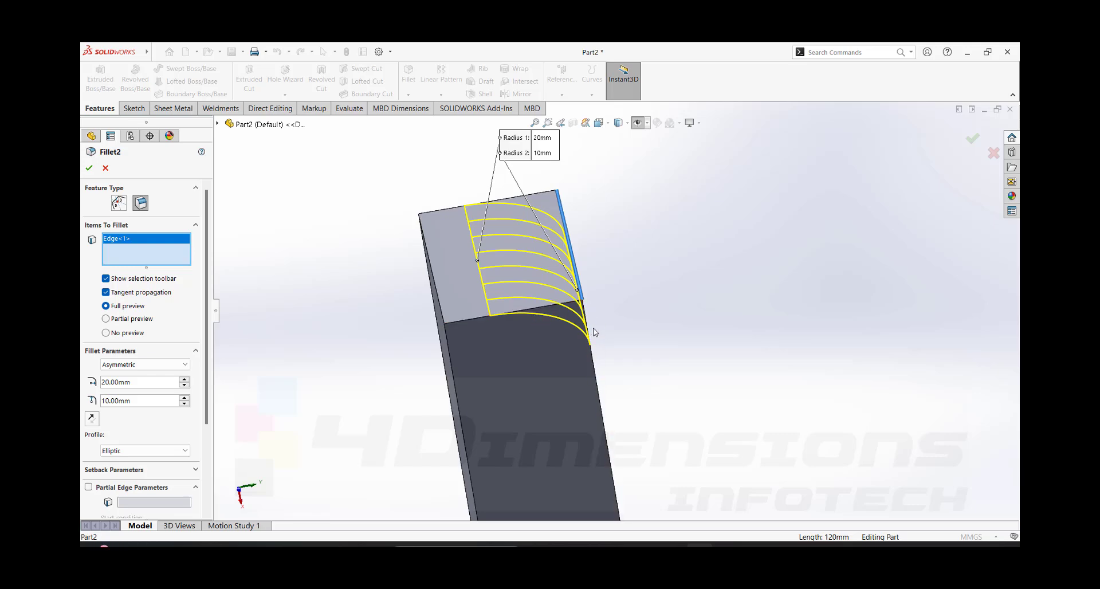
{"action": "middle_click_drag", "start_coordinate": [659, 371], "coordinate": [658, 336]}
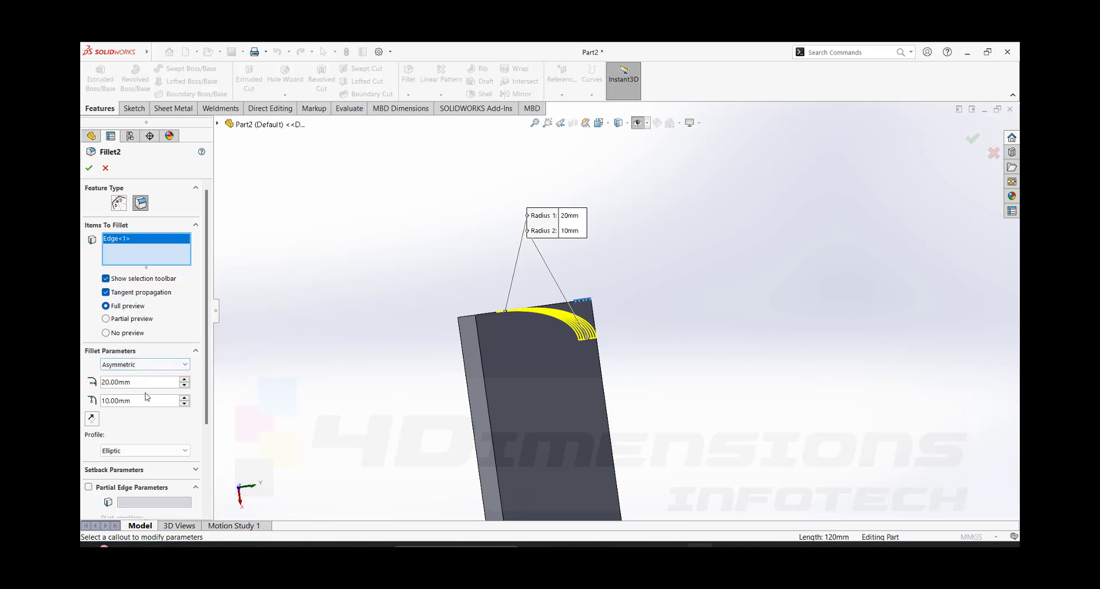
{"action": "left_click", "coordinate": [91, 421]}
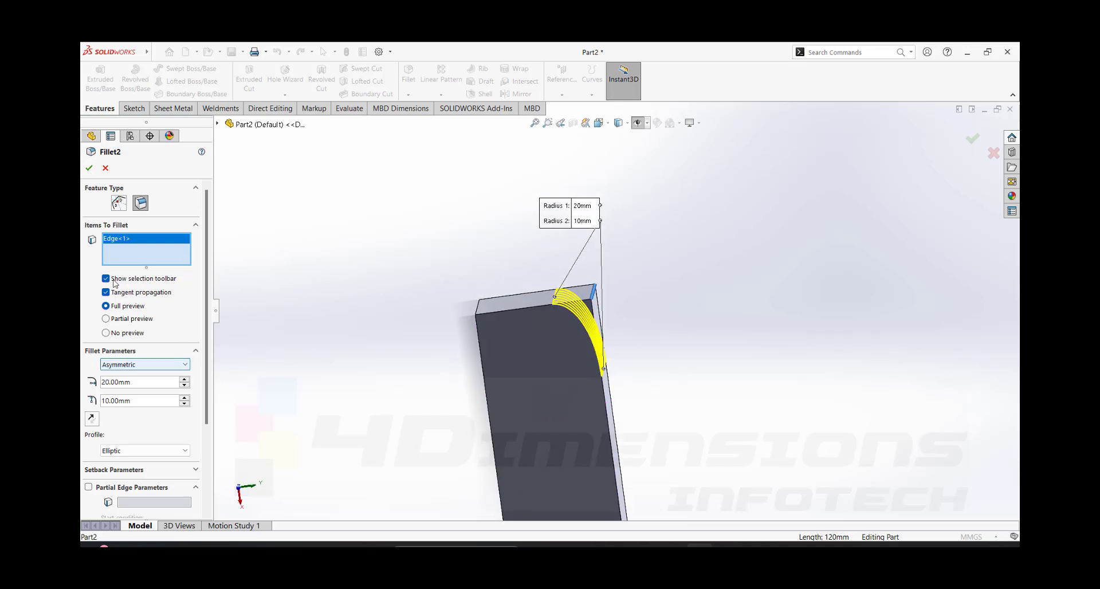
{"action": "left_click", "coordinate": [89, 167]}
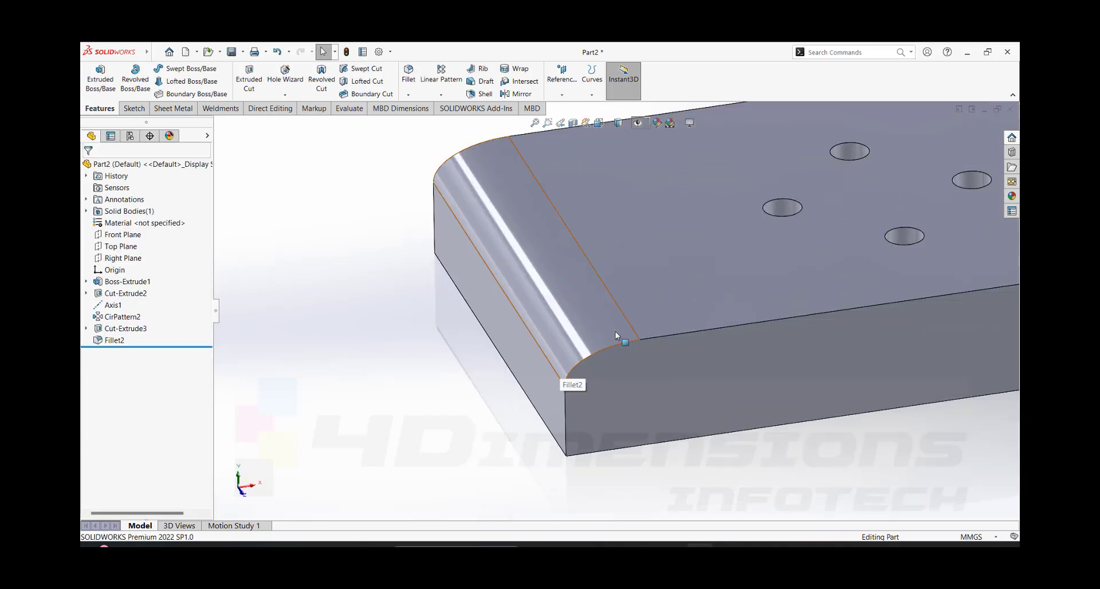
{"action": "middle_click_drag", "start_coordinate": [611, 351], "coordinate": [634, 349]}
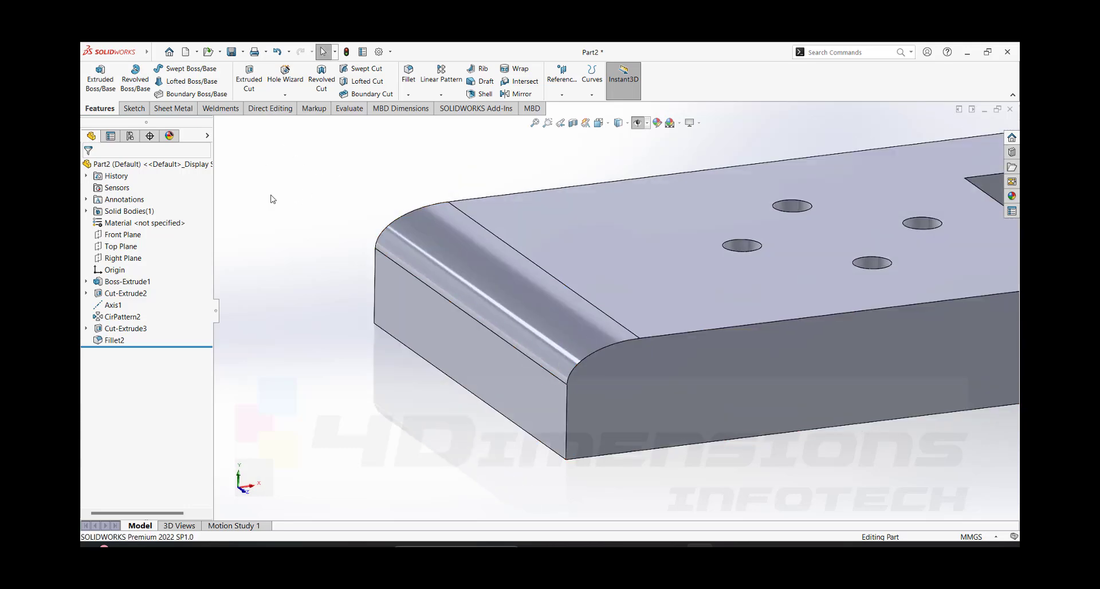
- Start a variable size fillet on the top short edge beside the rectangular pocket and make it symmetric
{"action": "scroll", "coordinate": [317, 223], "scroll_direction": "up", "scroll_amount": 4}
{"action": "scroll", "coordinate": [815, 311], "scroll_direction": "up", "scroll_amount": 2}
{"action": "mouse_move", "coordinate": [897, 265]}
{"action": "middle_mouse_down"}
{"action": "mouse_move", "coordinate": [871, 290]}
{"action": "mouse_move", "coordinate": [876, 270]}
{"action": "middle_mouse_up"}
{"action": "scroll", "coordinate": [870, 288], "scroll_direction": "down", "scroll_amount": 2}
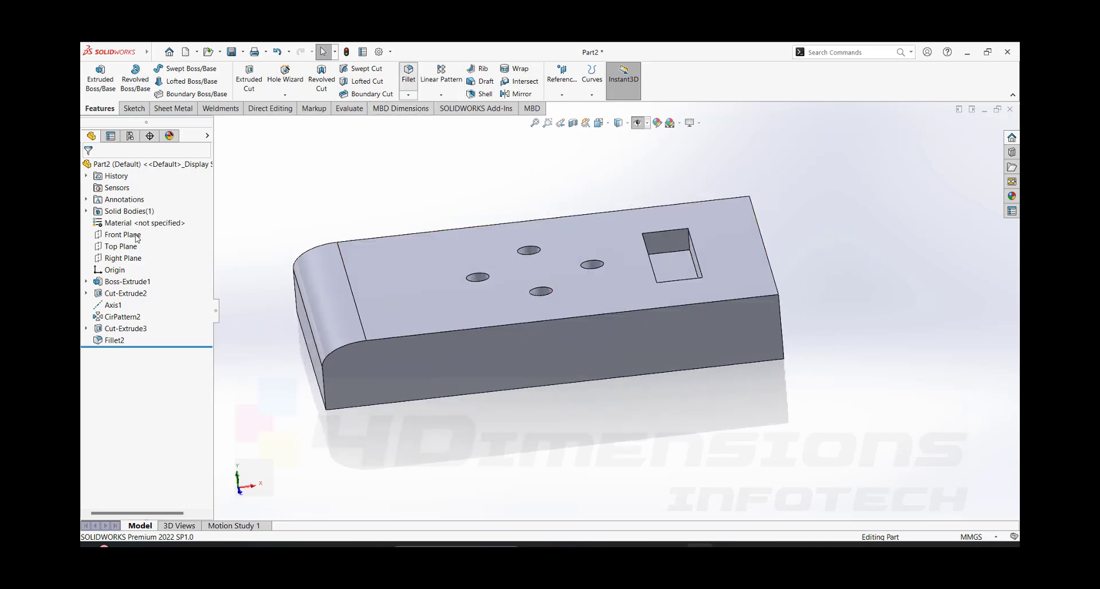
{"action": "mouse_move", "coordinate": [836, 301]}
{"action": "middle_mouse_down"}
{"action": "mouse_move", "coordinate": [842, 228]}
{"action": "mouse_move", "coordinate": [846, 296]}
{"action": "middle_mouse_up"}
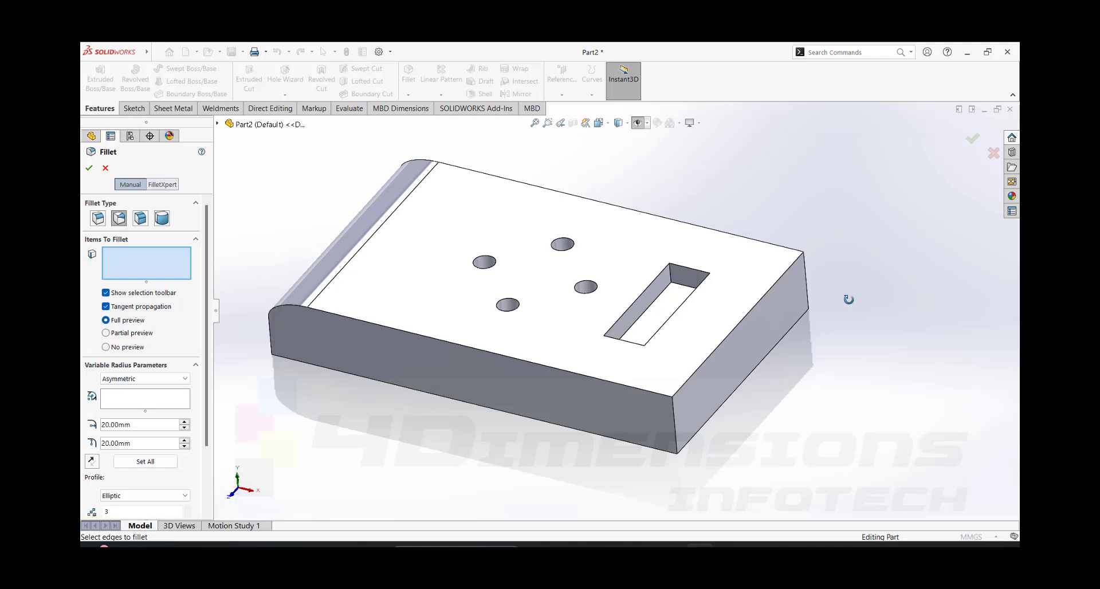
{"action": "left_click", "coordinate": [768, 308]}
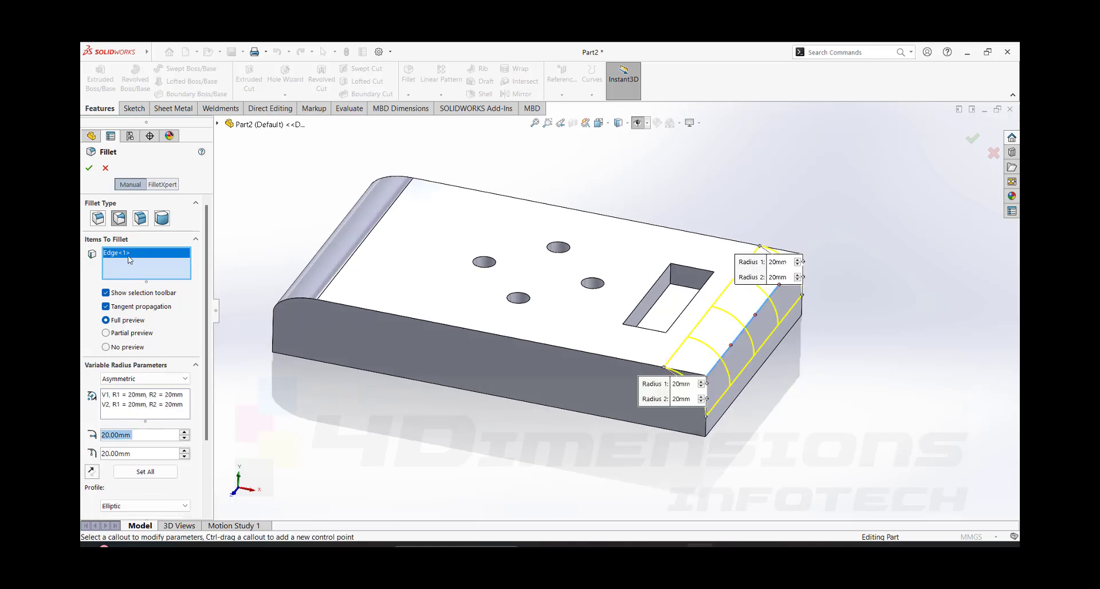
{"action": "left_click", "coordinate": [141, 397]}
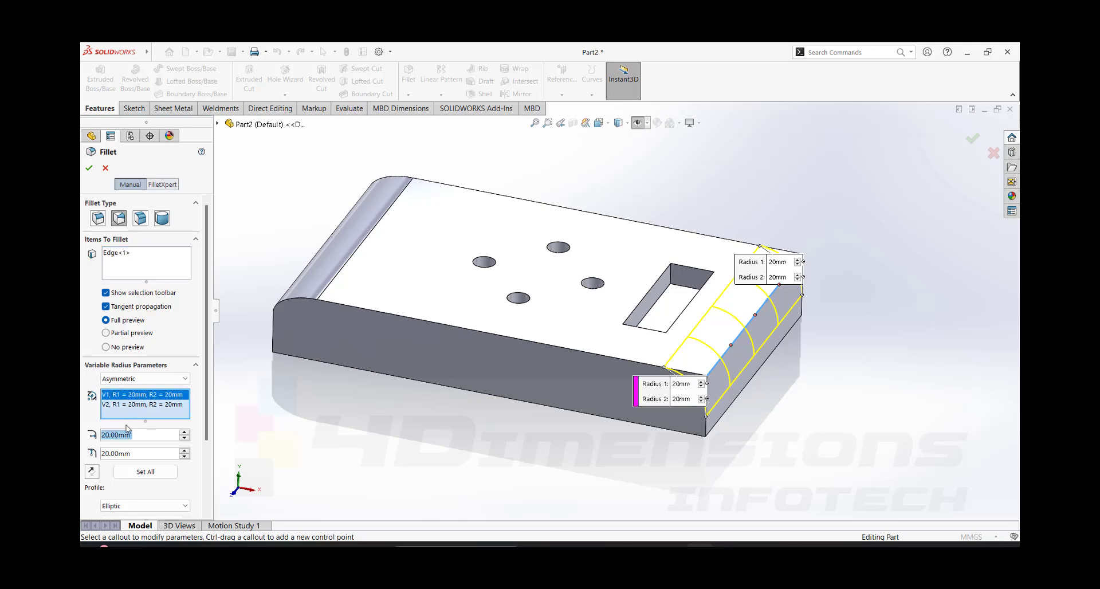
{"action": "left_click", "coordinate": [123, 378]}
{"action": "left_click", "coordinate": [119, 390]}
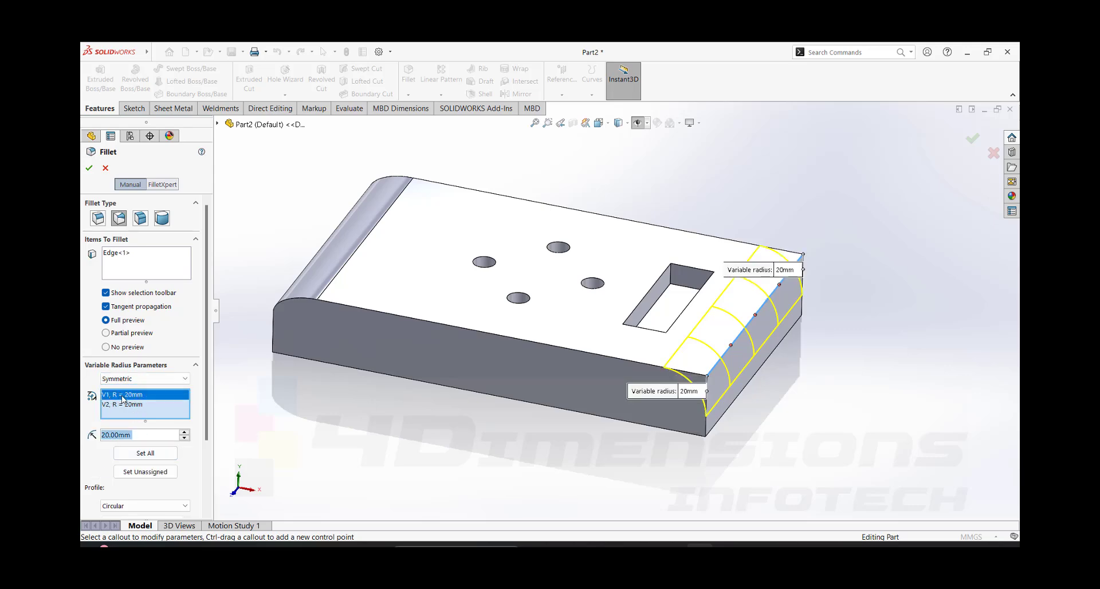
- Set the variable fillet's radius at vertex V1 to 10 mm and accept the fillet
{"action": "type", "text": "10"}
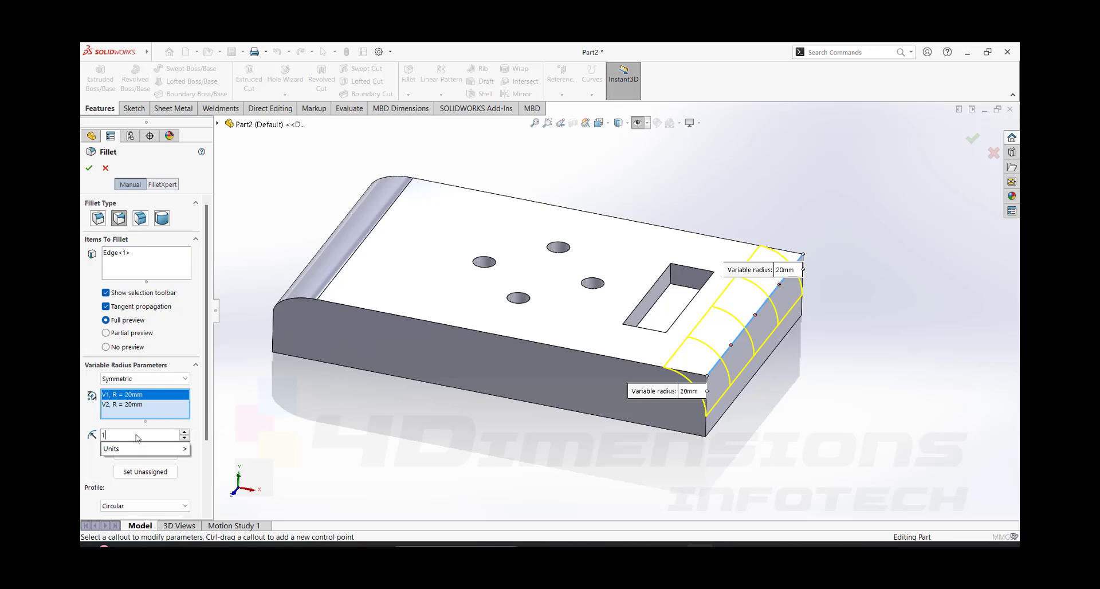
{"action": "key", "text": "Return"}
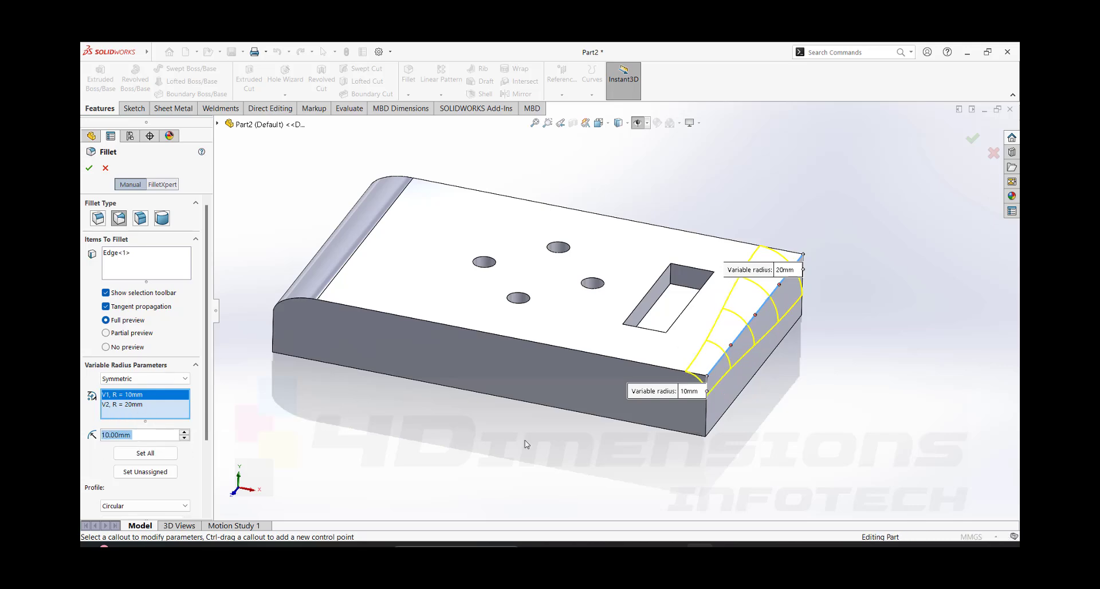
{"action": "middle_click_drag", "start_coordinate": [526, 444], "coordinate": [636, 399]}
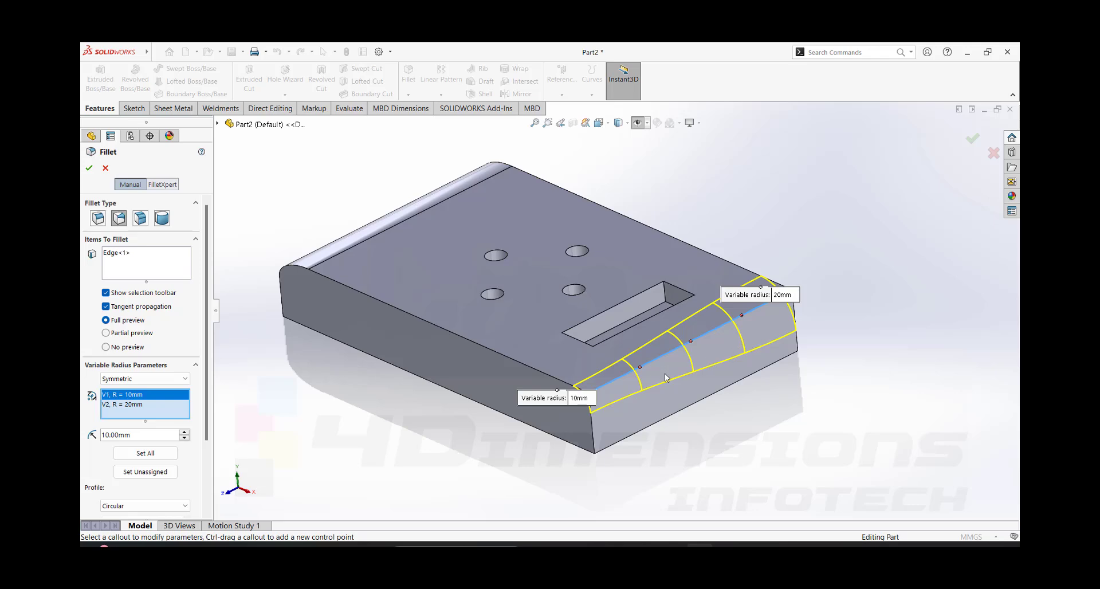
{"action": "scroll", "coordinate": [665, 377], "scroll_direction": "down", "scroll_amount": 3}
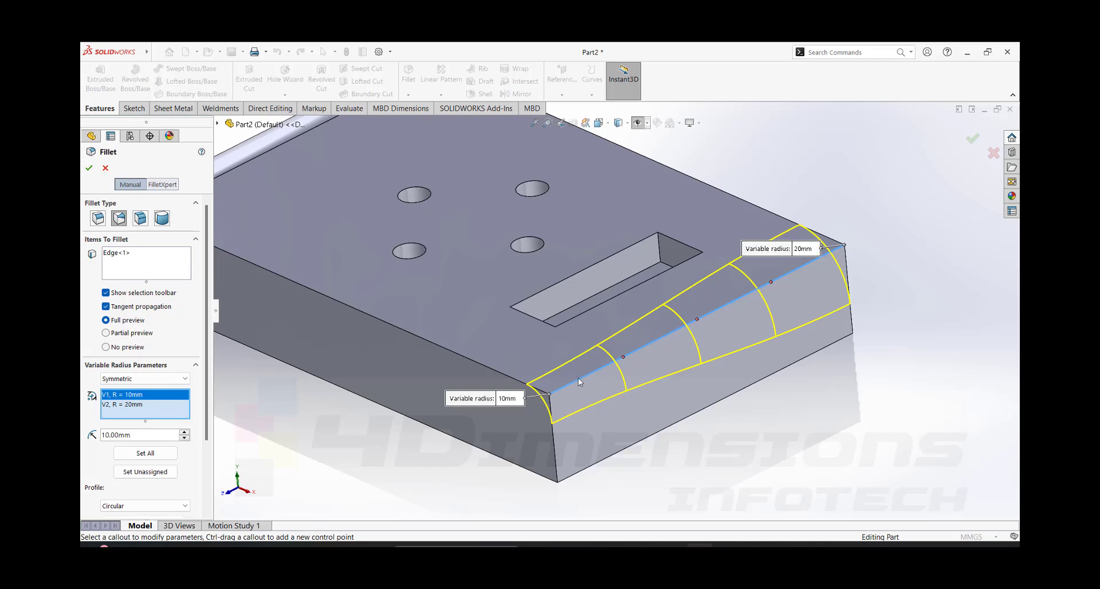
{"action": "left_click", "coordinate": [89, 168]}
{"action": "scroll", "coordinate": [657, 283], "scroll_direction": "up", "scroll_amount": 5}
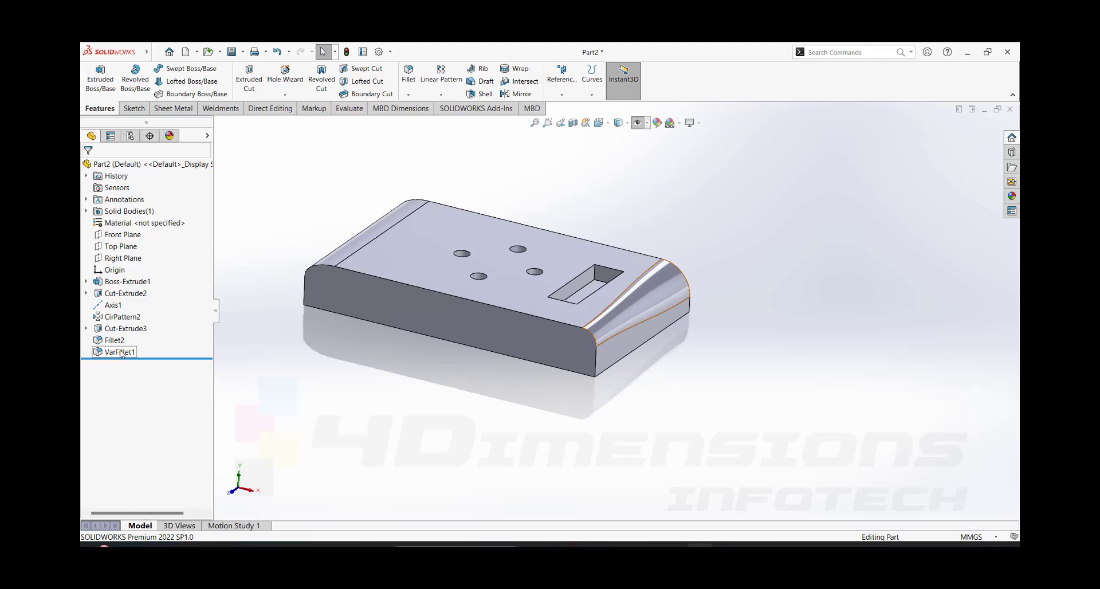
- Undo the variable size fillet and start a new fillet of the face fillet type
{"action": "key", "text": "ctrl+z"}
{"action": "left_click", "coordinate": [408, 94]}
{"action": "left_click", "coordinate": [424, 110]}
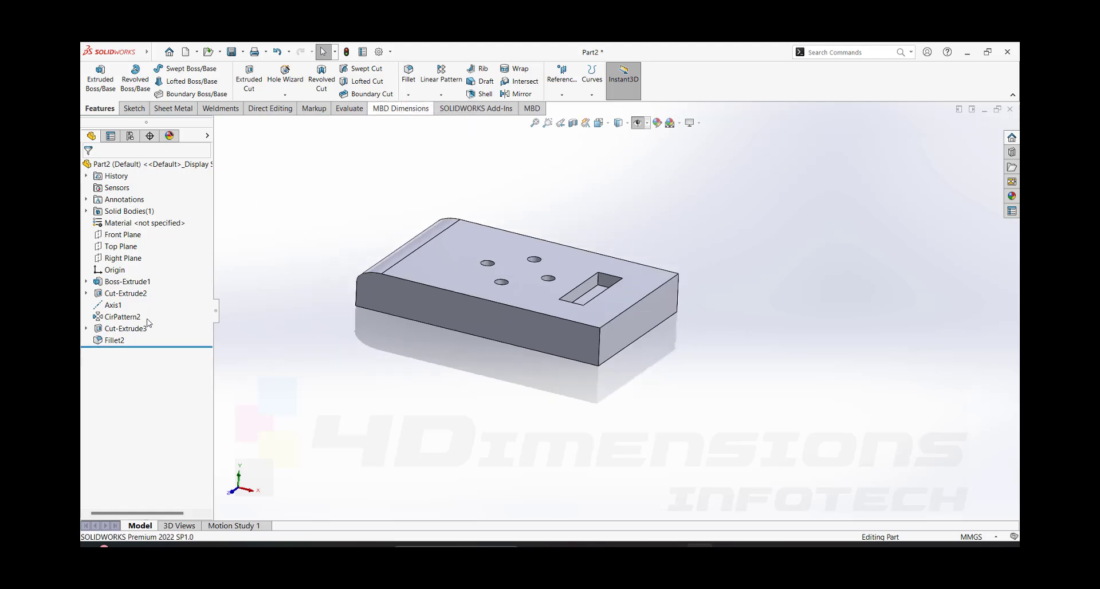
{"action": "left_click", "coordinate": [141, 218]}
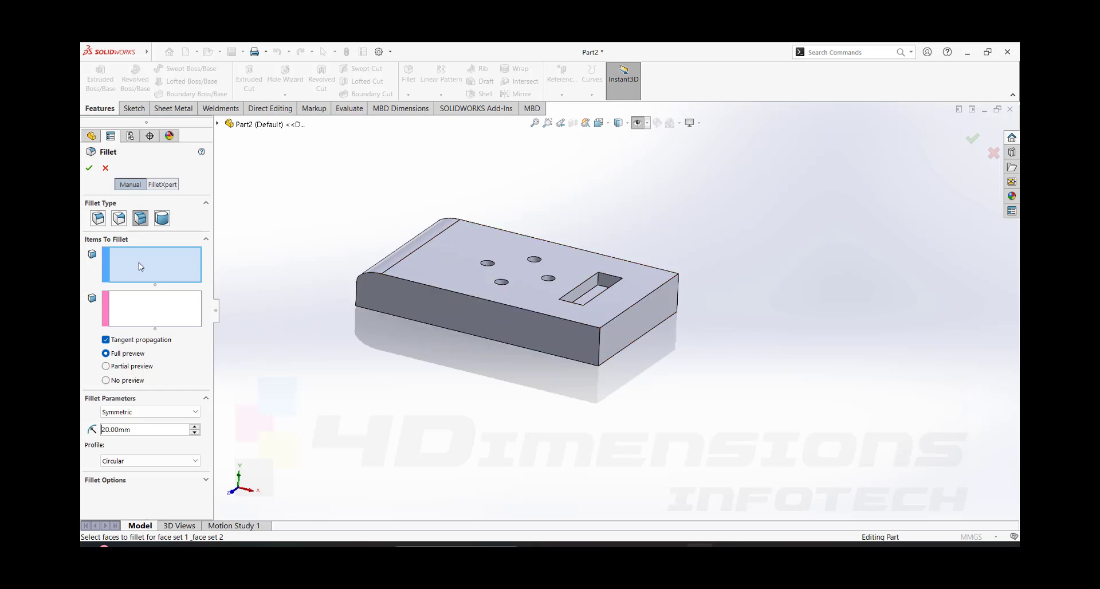
{"action": "left_click", "coordinate": [154, 257]}
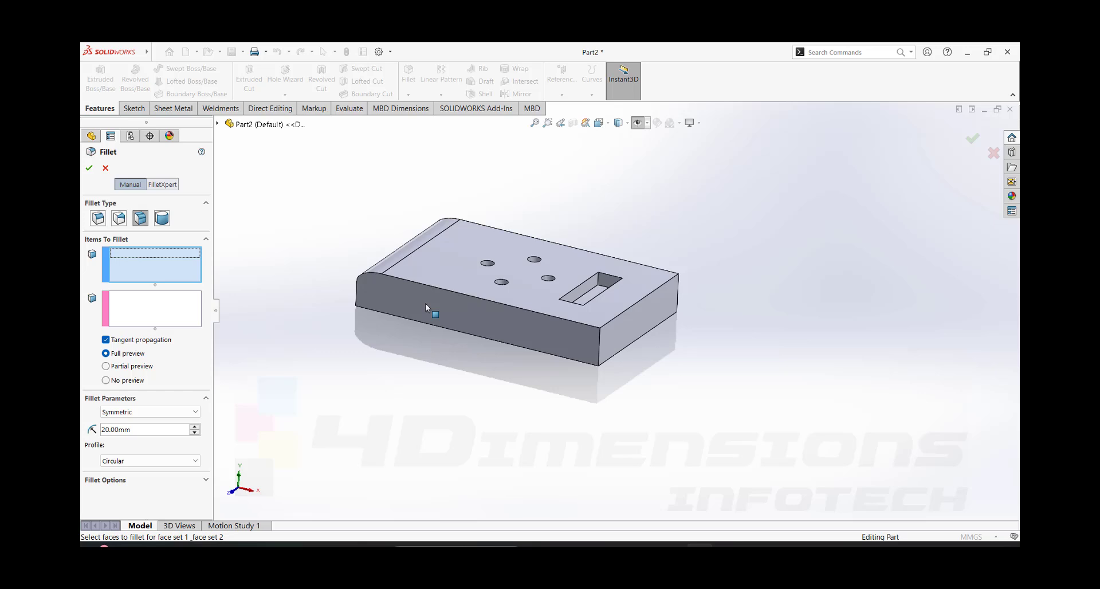
{"action": "left_click", "coordinate": [655, 283]}
{"action": "left_click", "coordinate": [659, 314]}
{"action": "scroll", "coordinate": [658, 309], "scroll_direction": "down", "scroll_amount": 2}
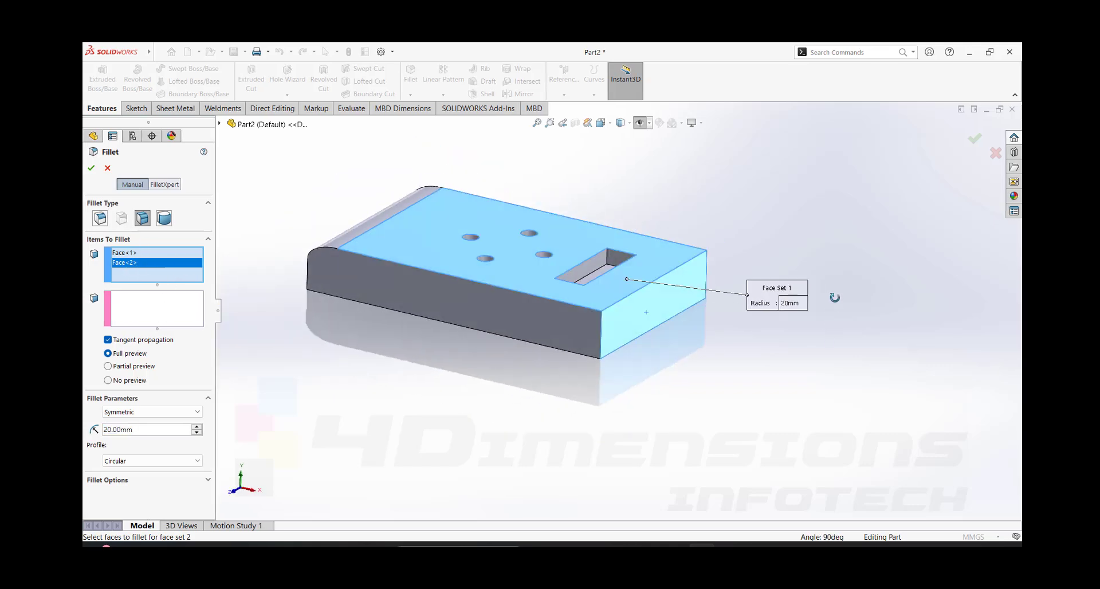
{"action": "middle_click_drag", "start_coordinate": [828, 298], "coordinate": [827, 332]}
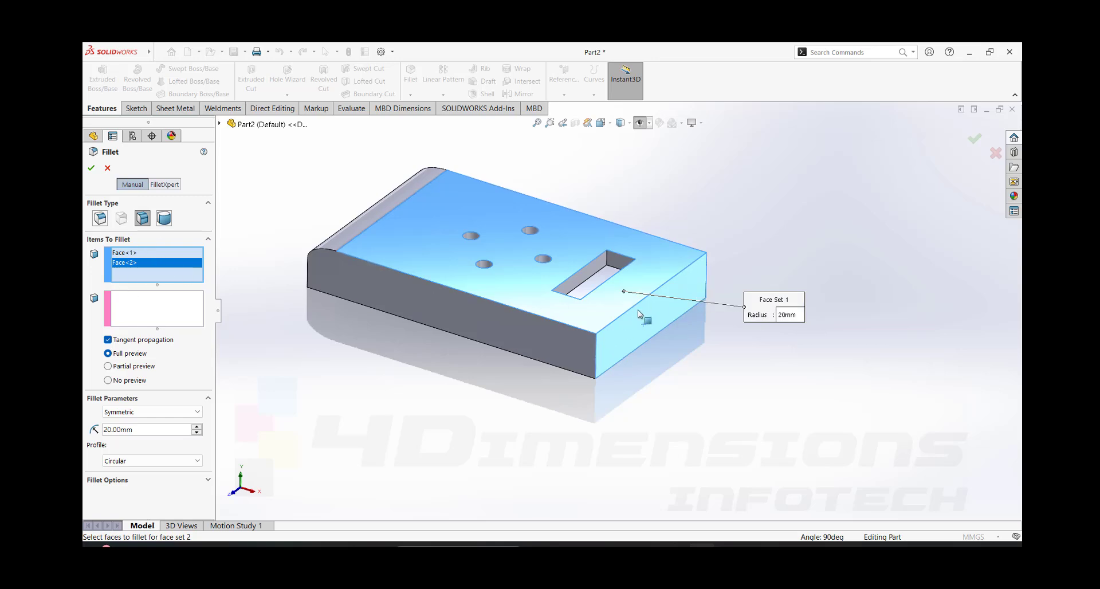
{"action": "right_click", "coordinate": [166, 264]}
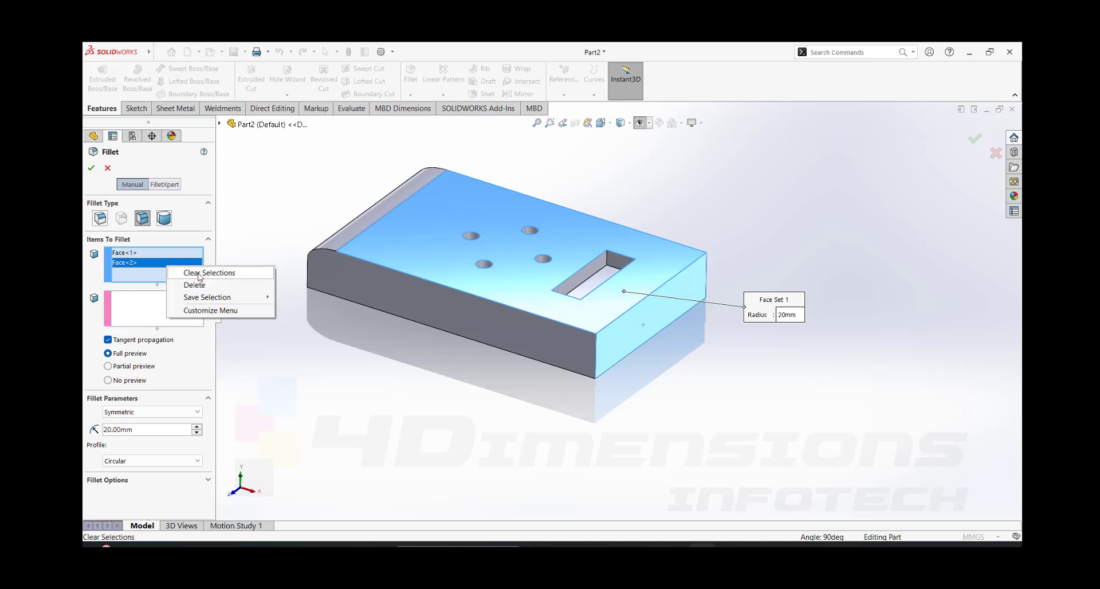
{"action": "left_click", "coordinate": [199, 273]}
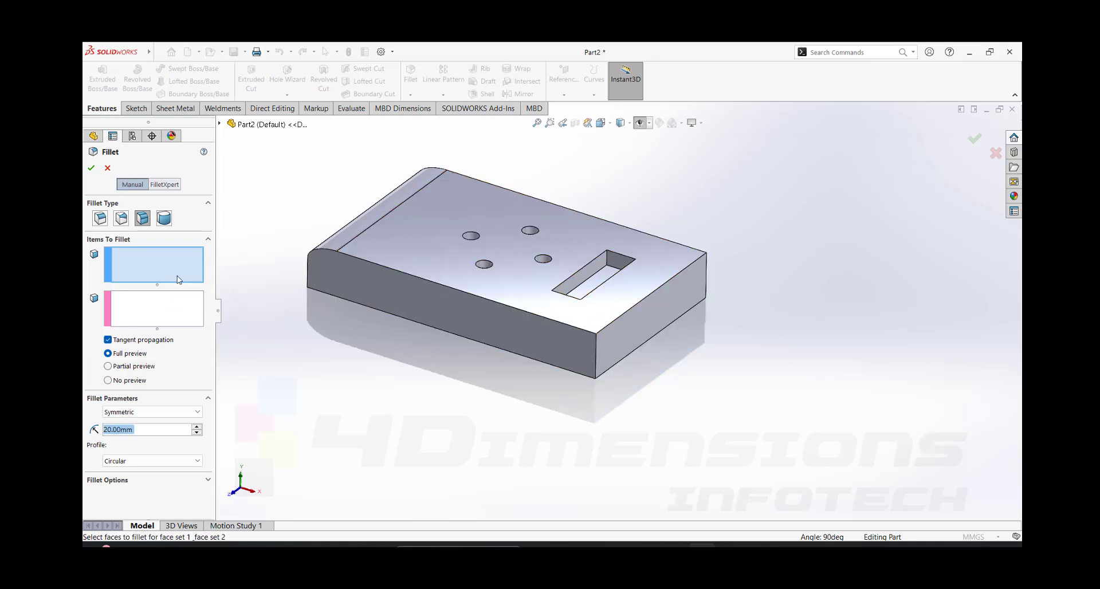
- Assign the plate's top face to face set 1 and the end face beside the rectangular pocket to face set 2
{"action": "left_click", "coordinate": [187, 271]}
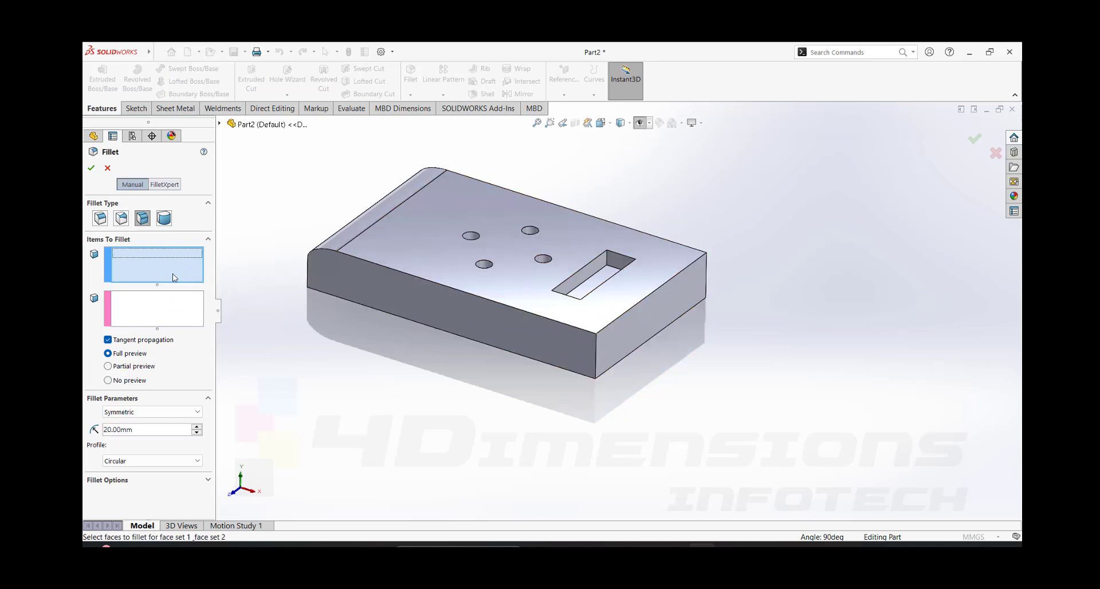
{"action": "left_click", "coordinate": [662, 272]}
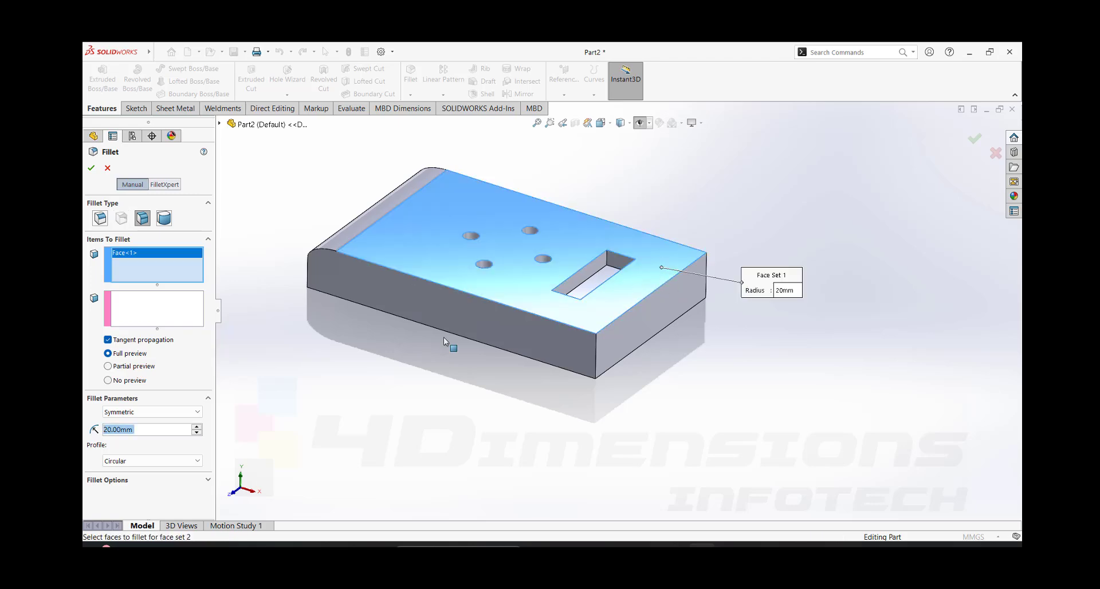
{"action": "left_click", "coordinate": [176, 312]}
{"action": "left_click", "coordinate": [642, 327]}
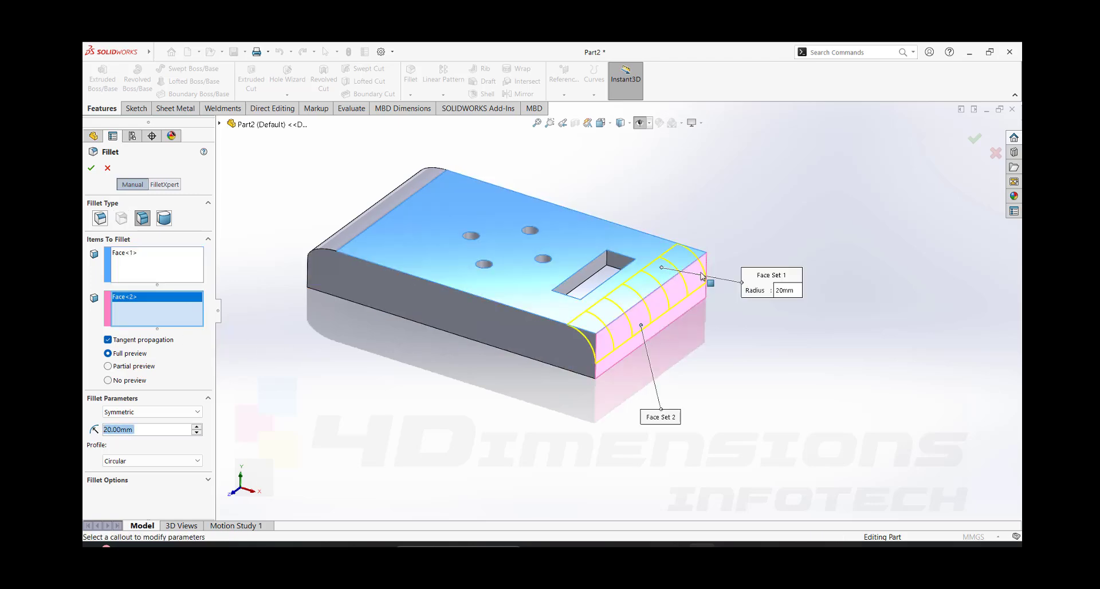
- Set the face fillet's radius to 10 mm and accept it
{"action": "scroll", "coordinate": [703, 276], "scroll_direction": "down", "scroll_amount": 2}
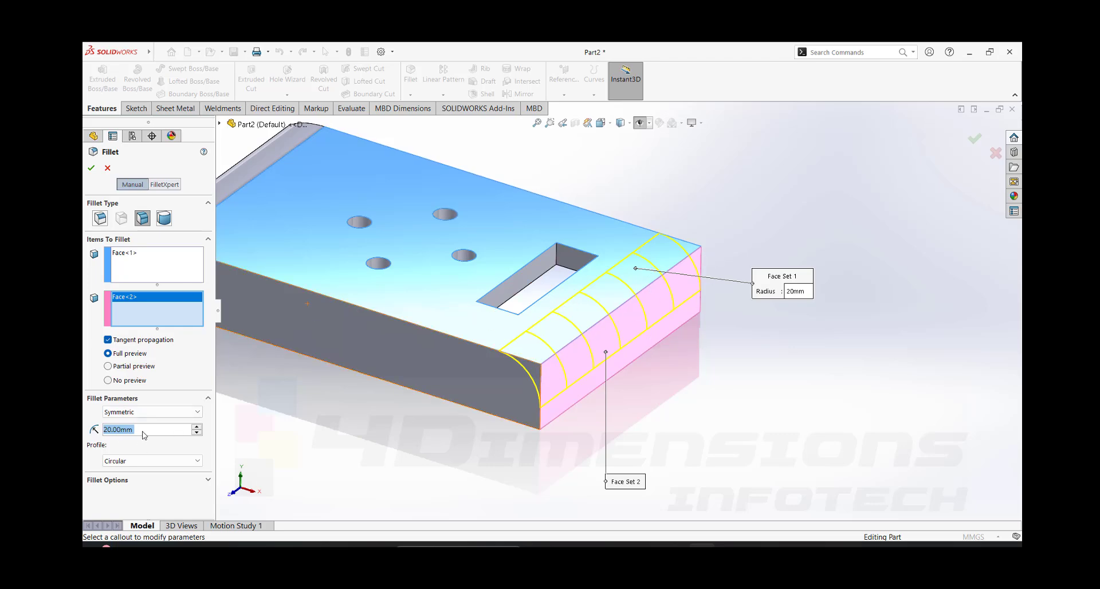
{"action": "type", "text": "10"}
{"action": "key", "text": "Return"}
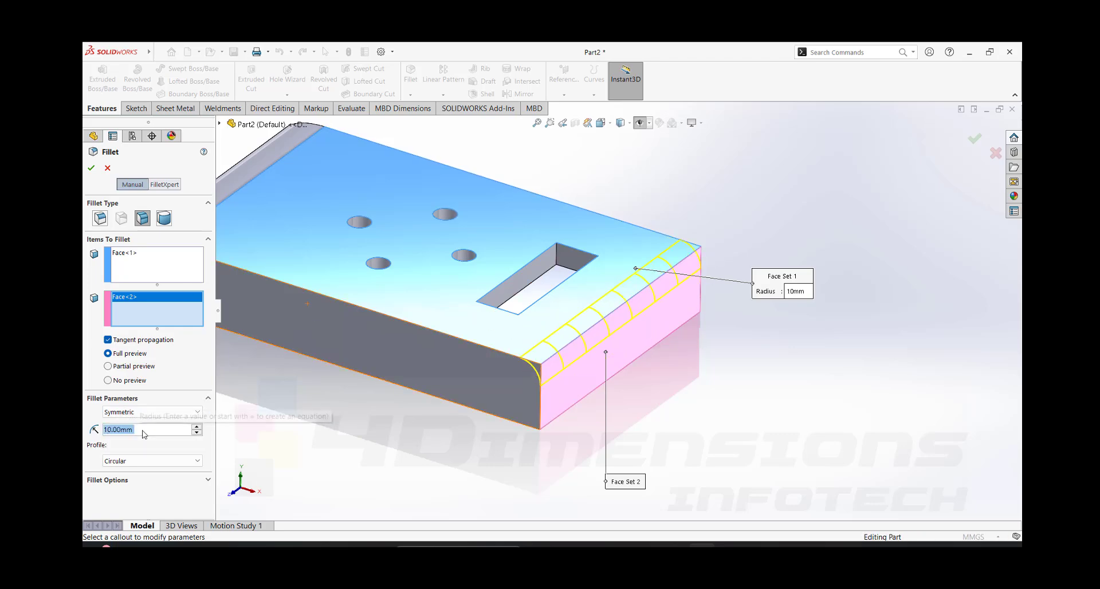
{"action": "left_click", "coordinate": [92, 171]}
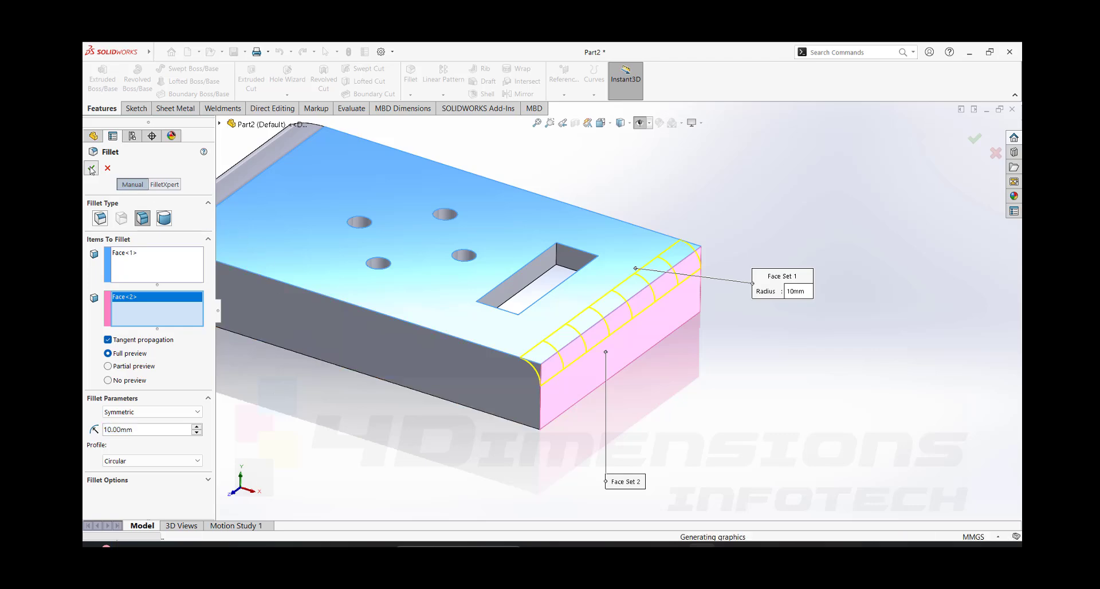
- Inspect the face fillet at the pocket end of the plate from several angles
{"action": "scroll", "coordinate": [761, 307], "scroll_direction": "up", "scroll_amount": 4}
{"action": "scroll", "coordinate": [574, 328], "scroll_direction": "down", "scroll_amount": 2}
{"action": "scroll", "coordinate": [575, 328], "scroll_direction": "up", "scroll_amount": 1}
{"action": "middle_click_drag", "start_coordinate": [515, 275], "coordinate": [489, 269]}
{"action": "scroll", "coordinate": [684, 313], "scroll_direction": "down", "scroll_amount": 2}
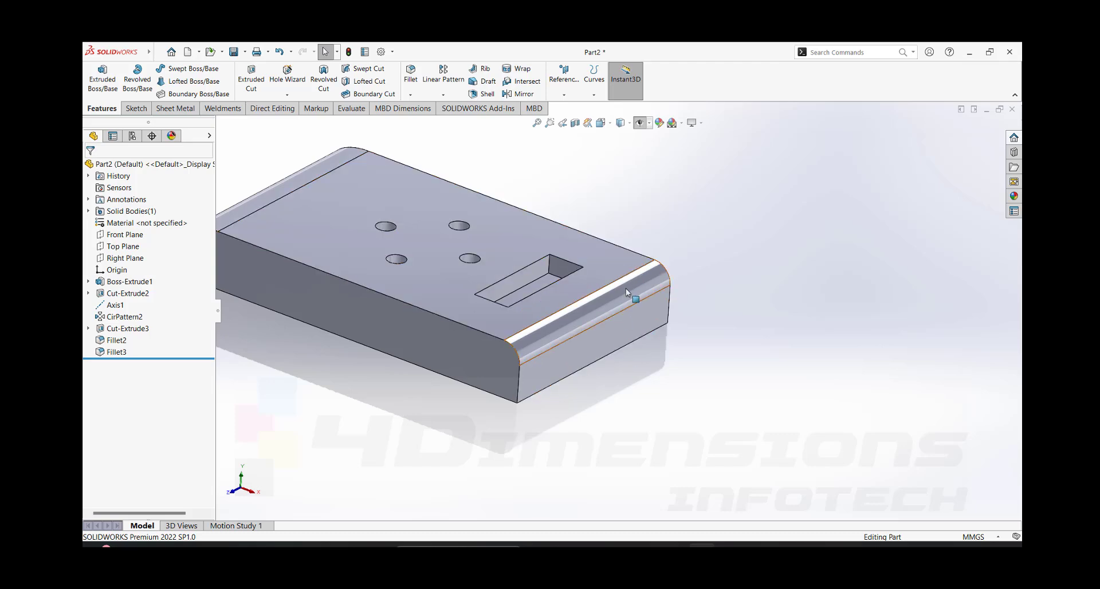
{"action": "scroll", "coordinate": [754, 289], "scroll_direction": "up", "scroll_amount": 3}
{"action": "scroll", "coordinate": [590, 312], "scroll_direction": "down", "scroll_amount": 2}
{"action": "middle_click_drag", "start_coordinate": [586, 310], "coordinate": [580, 279]}
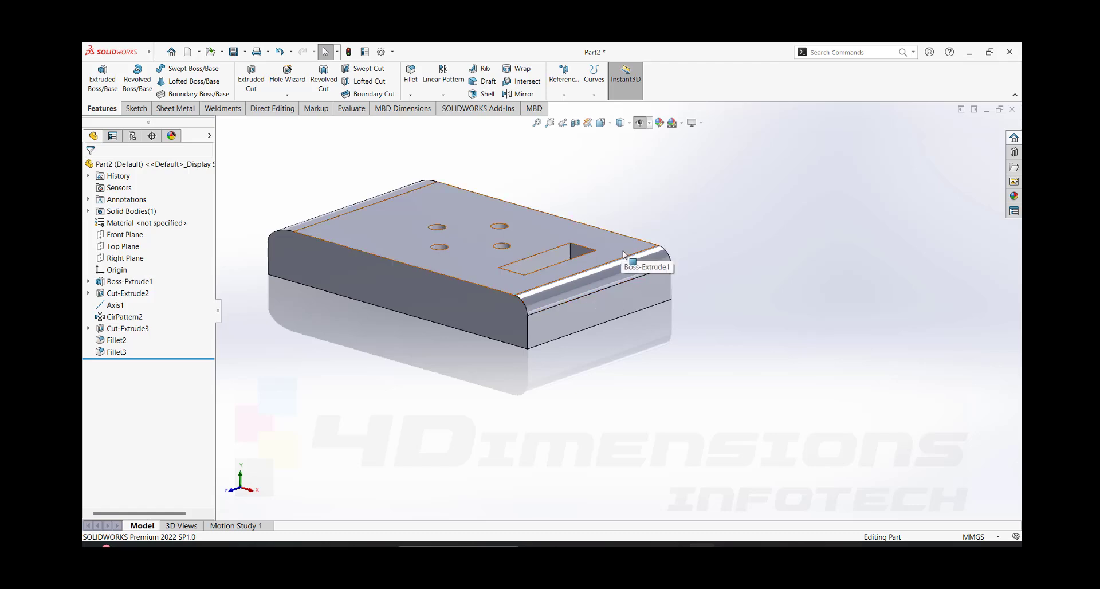
{"action": "middle_click_drag", "start_coordinate": [686, 392], "coordinate": [711, 358]}
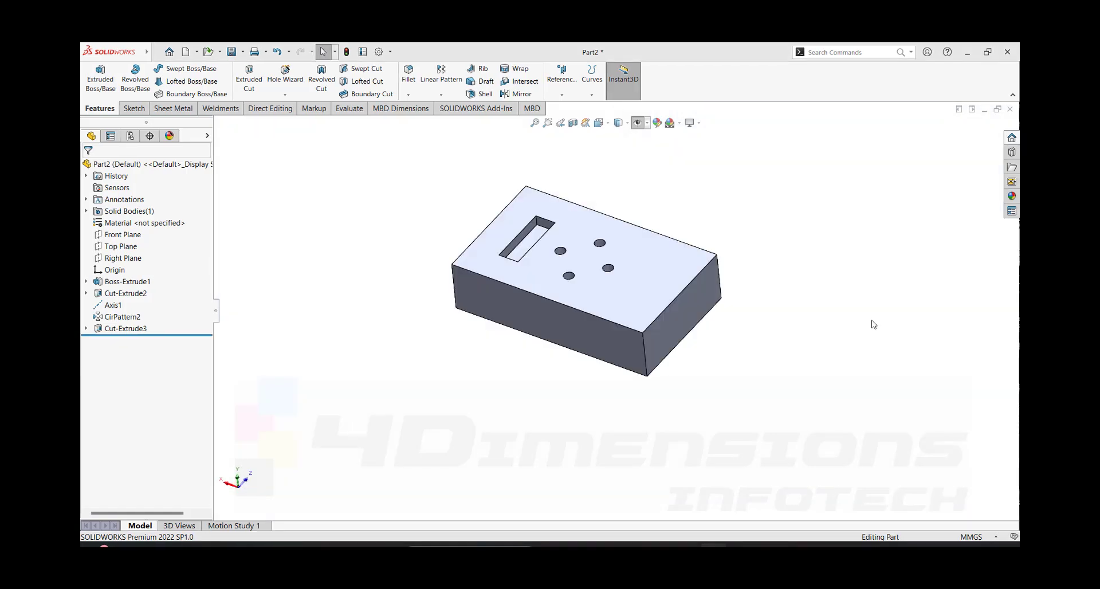
- Start a new fillet on the plate and set its type to full round
{"action": "middle_click_drag", "start_coordinate": [869, 322], "coordinate": [710, 297]}
{"action": "scroll", "coordinate": [710, 298], "scroll_direction": "up", "scroll_amount": 4}
{"action": "middle_click_drag", "start_coordinate": [719, 239], "coordinate": [566, 270]}
{"action": "scroll", "coordinate": [595, 303], "scroll_direction": "down", "scroll_amount": 2}
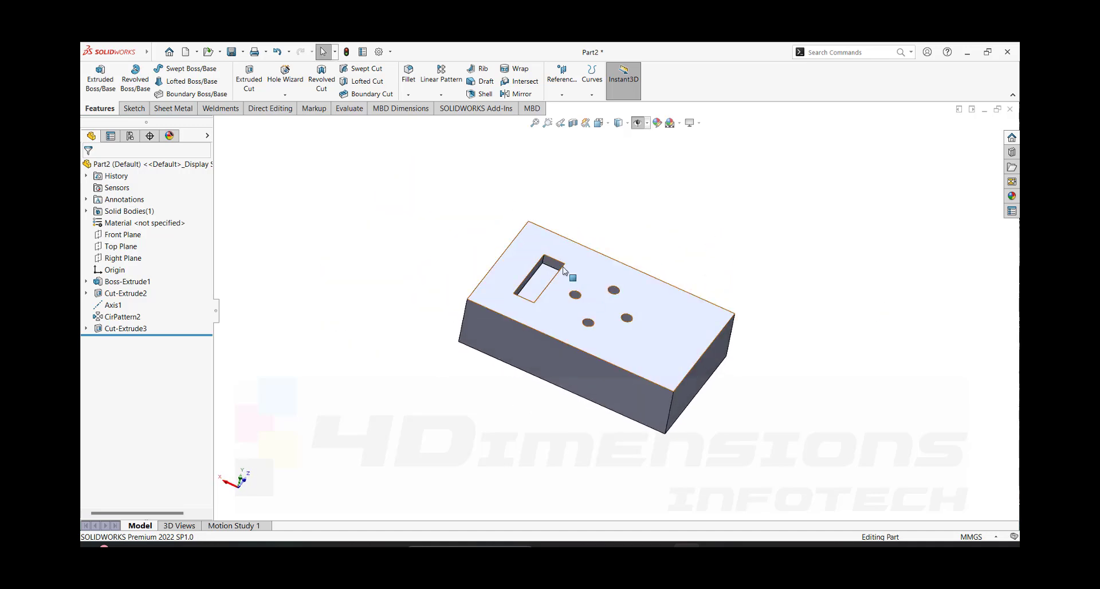
{"action": "scroll", "coordinate": [566, 270], "scroll_direction": "up", "scroll_amount": 1}
{"action": "left_click", "coordinate": [408, 74]}
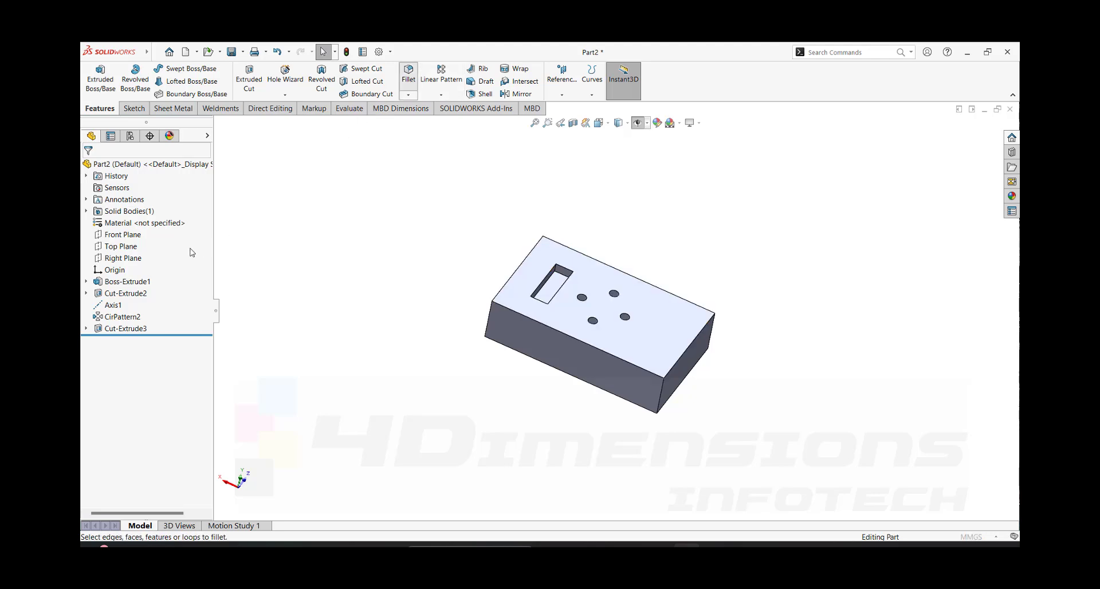
{"action": "left_click", "coordinate": [161, 219]}
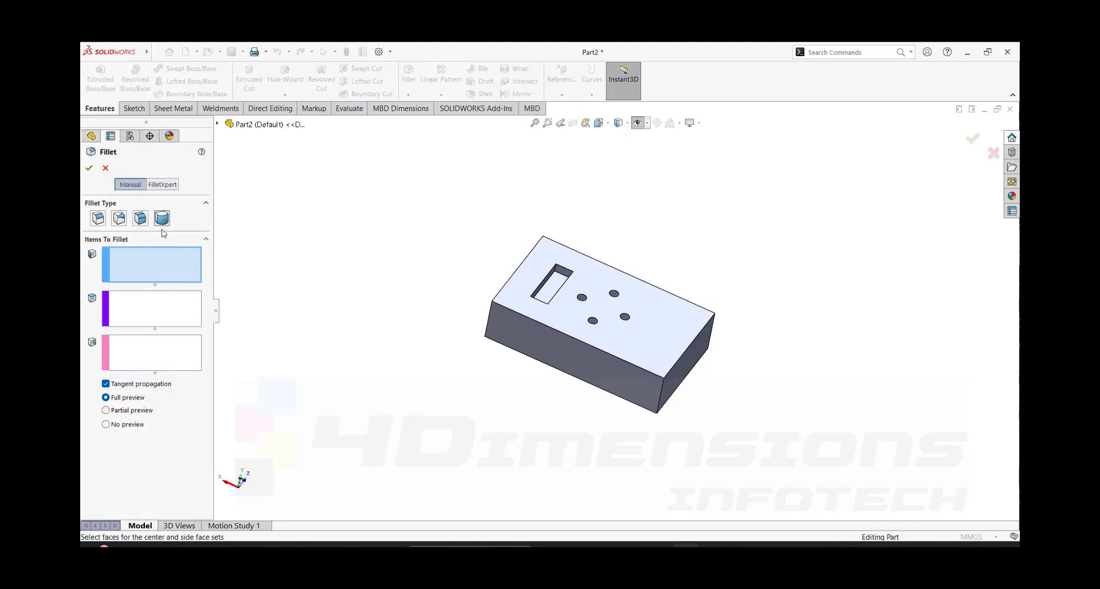
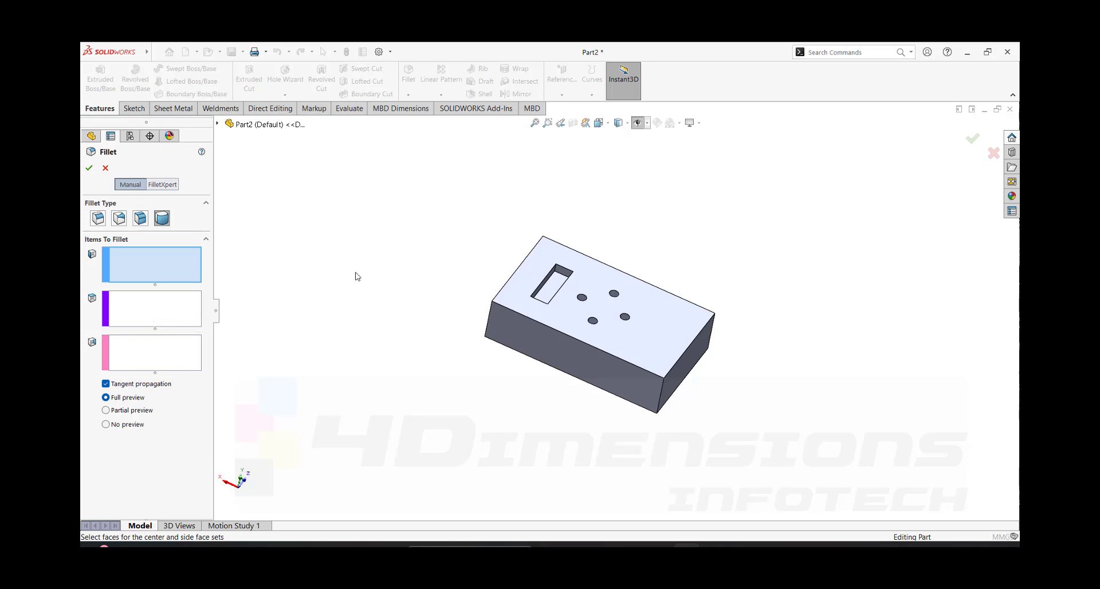
- Assign one long wall of the rectangular pocket to side face set 1 and its adjacent short end wall to the center face set
{"action": "middle_click_drag", "start_coordinate": [553, 313], "coordinate": [524, 337]}
{"action": "scroll", "coordinate": [548, 279], "scroll_direction": "down", "scroll_amount": 2}
{"action": "scroll", "coordinate": [549, 281], "scroll_direction": "down", "scroll_amount": 3}
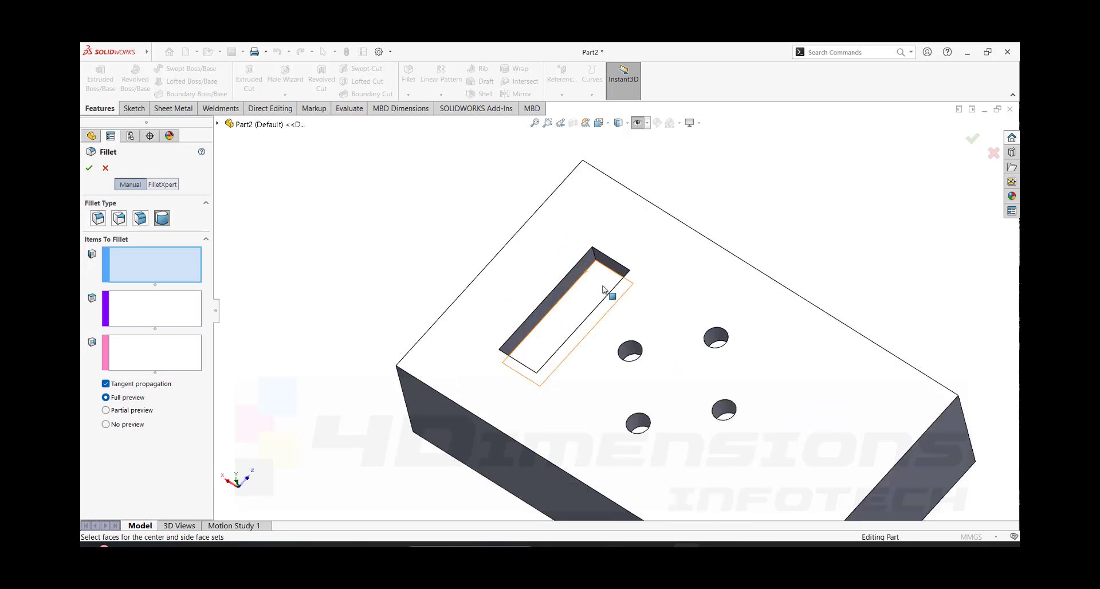
{"action": "left_click", "coordinate": [587, 268]}
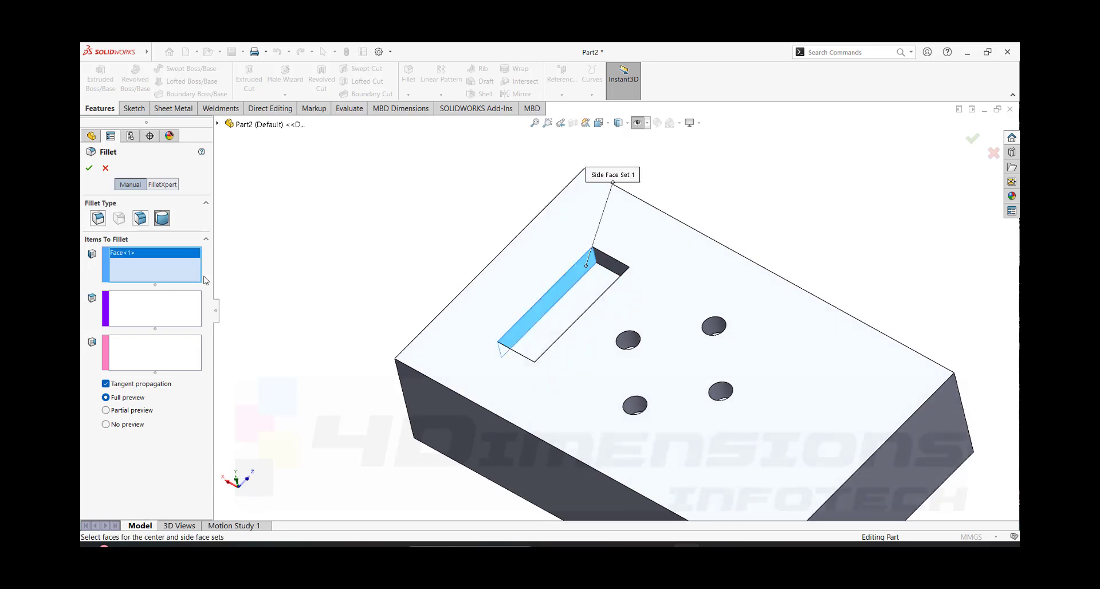
{"action": "left_click", "coordinate": [165, 312]}
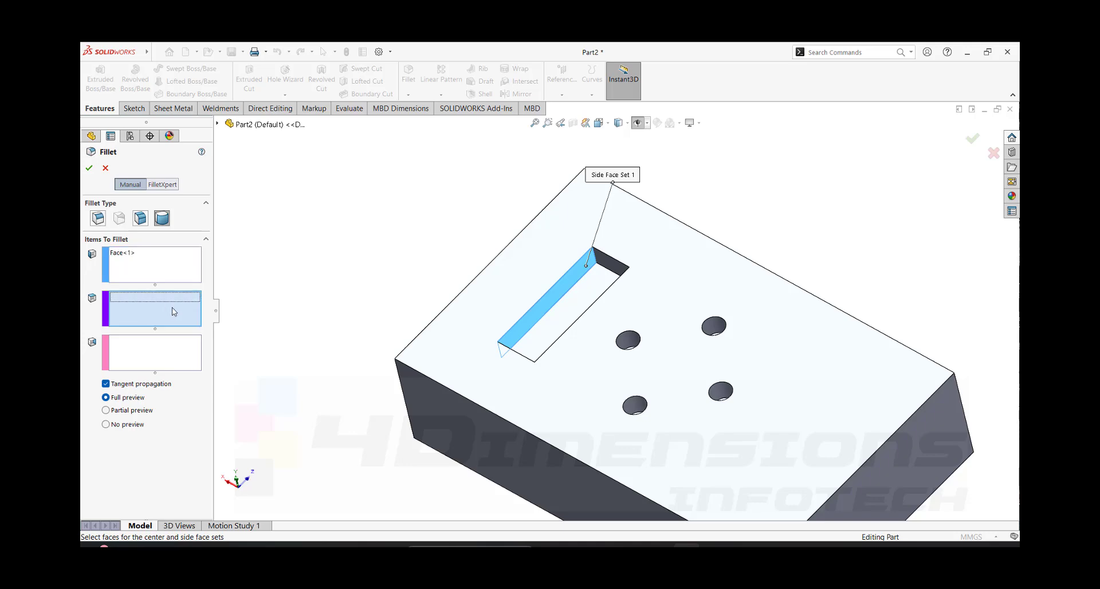
{"action": "left_click", "coordinate": [612, 272]}
{"action": "mouse_move", "coordinate": [612, 274]}
{"action": "middle_mouse_down"}
{"action": "mouse_move", "coordinate": [632, 294]}
{"action": "mouse_move", "coordinate": [609, 282]}
{"action": "middle_mouse_up"}
- Assign the pocket's opposite long wall to side face set 2 and accept the full round fillet
{"action": "left_click", "coordinate": [155, 357]}
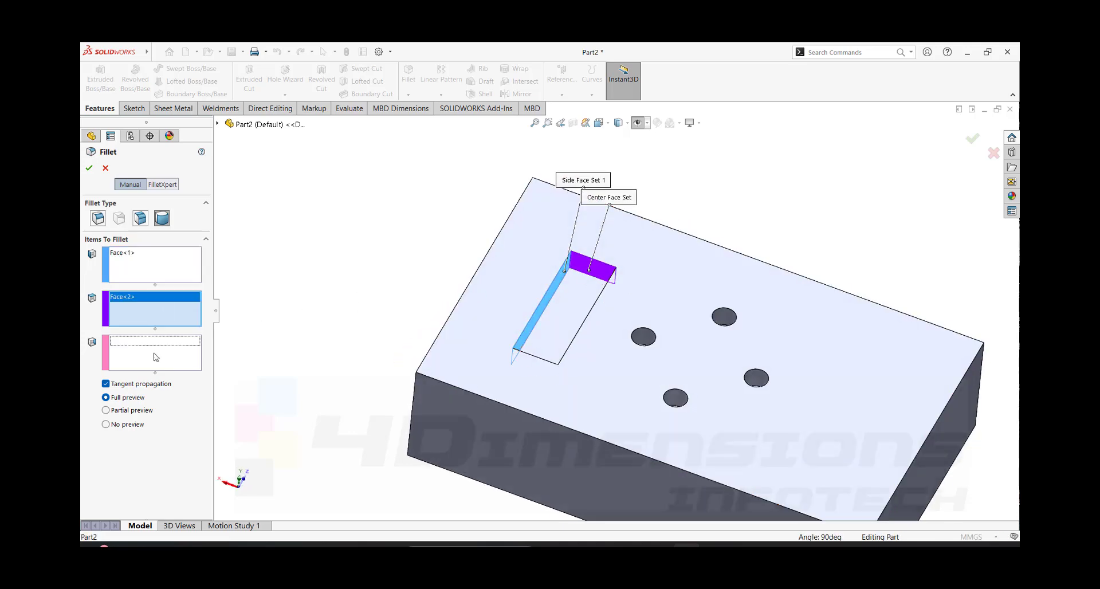
{"action": "middle_click_drag", "start_coordinate": [252, 363], "coordinate": [418, 301]}
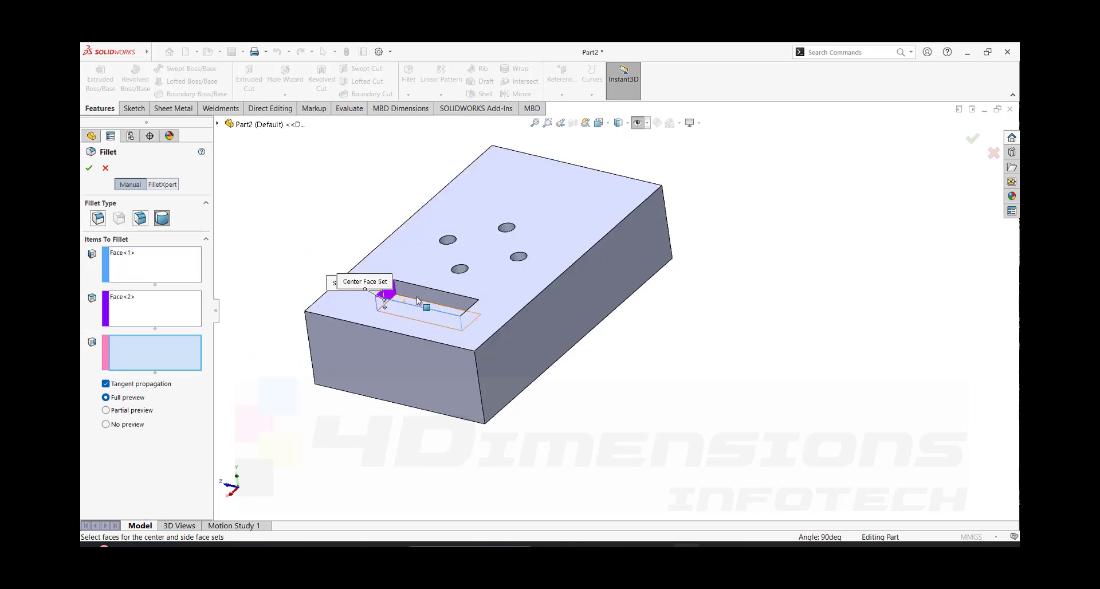
{"action": "scroll", "coordinate": [429, 300], "scroll_direction": "down", "scroll_amount": 3}
{"action": "left_click", "coordinate": [434, 294]}
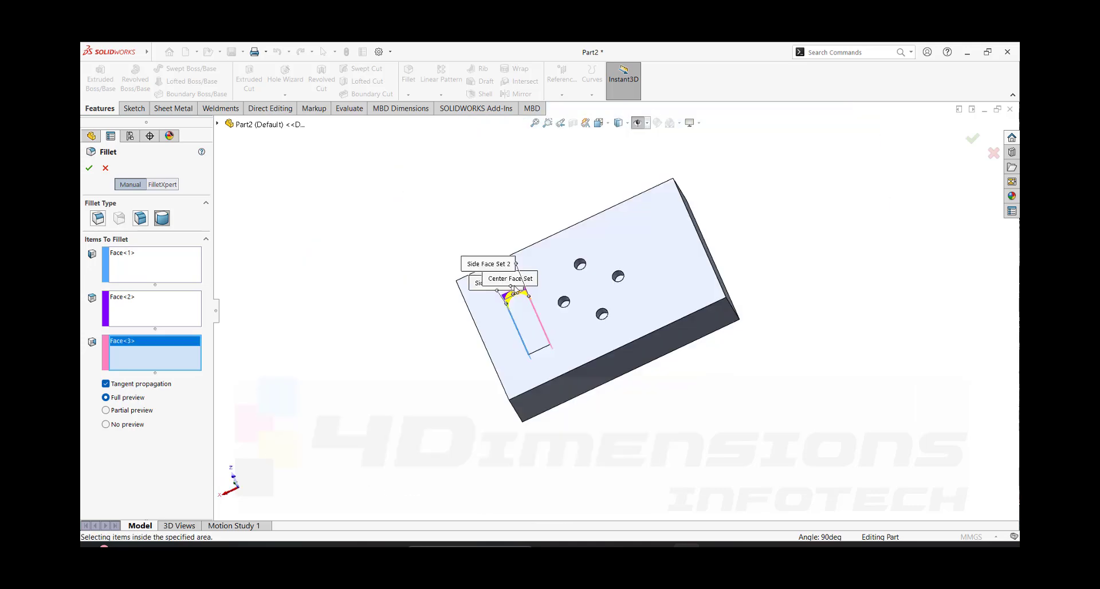
{"action": "scroll", "coordinate": [515, 289], "scroll_direction": "down", "scroll_amount": 5}
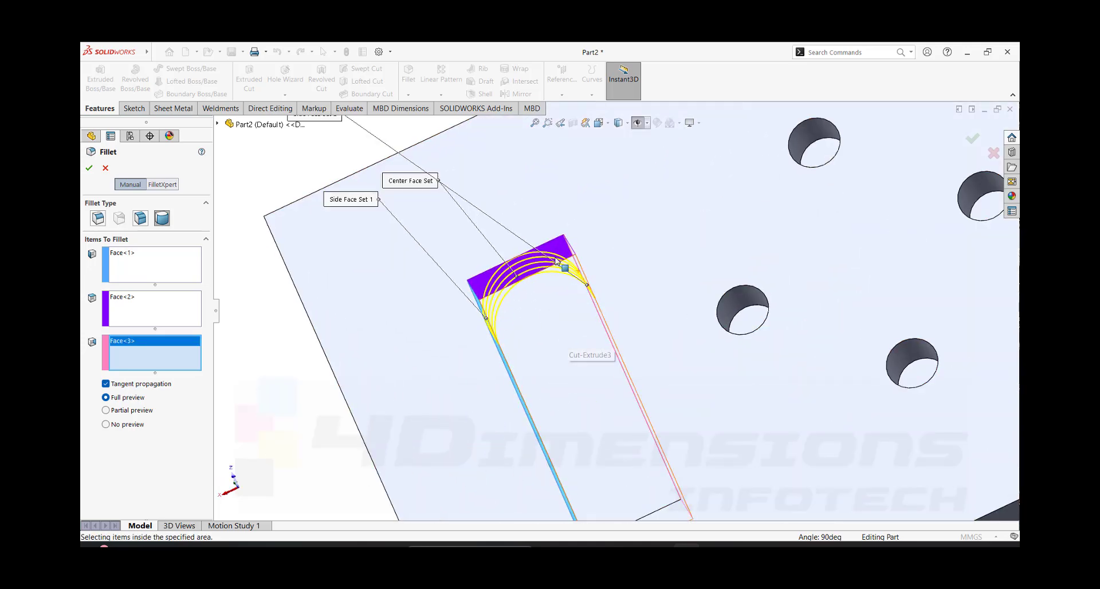
{"action": "middle_click_drag", "start_coordinate": [560, 301], "coordinate": [515, 319]}
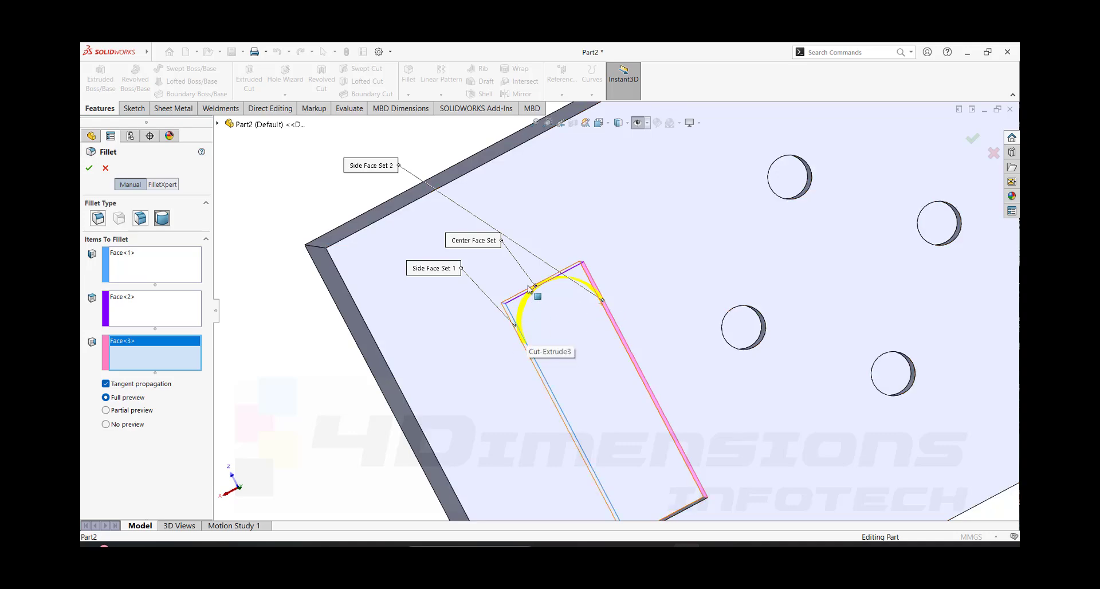
{"action": "left_click", "coordinate": [89, 169]}
- Start another full round fillet at the pocket's square end, with a long wall as side face set 1 and the end wall as center face set
{"action": "scroll", "coordinate": [629, 326], "scroll_direction": "down", "scroll_amount": 3}
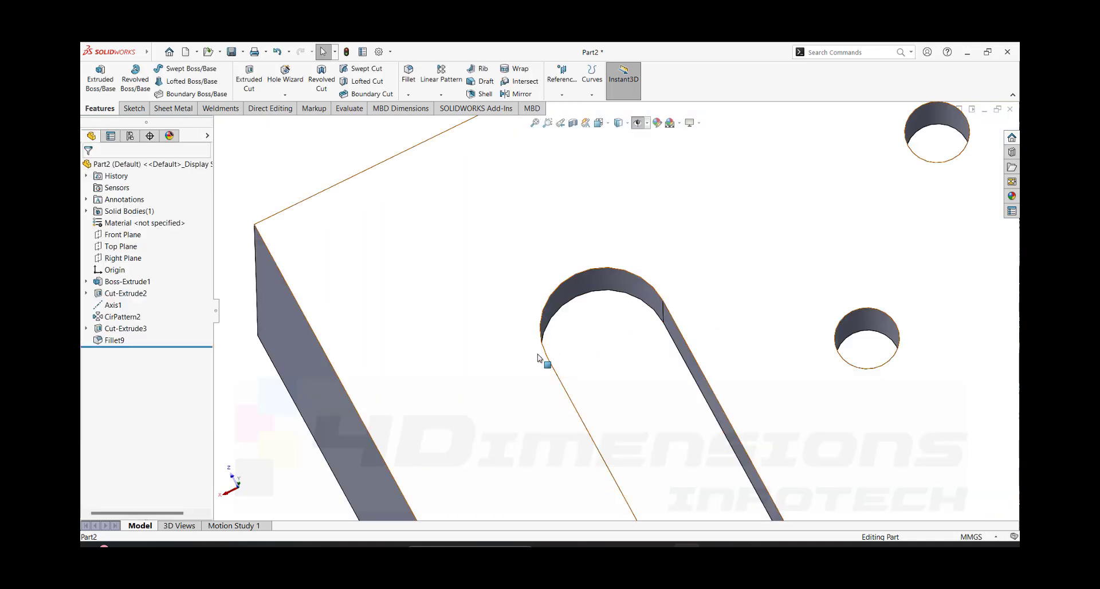
{"action": "scroll", "coordinate": [608, 331], "scroll_direction": "up", "scroll_amount": 3}
{"action": "scroll", "coordinate": [607, 331], "scroll_direction": "up", "scroll_amount": 4}
{"action": "middle_click_drag", "start_coordinate": [607, 331], "coordinate": [658, 275]}
{"action": "scroll", "coordinate": [730, 294], "scroll_direction": "down", "scroll_amount": 2}
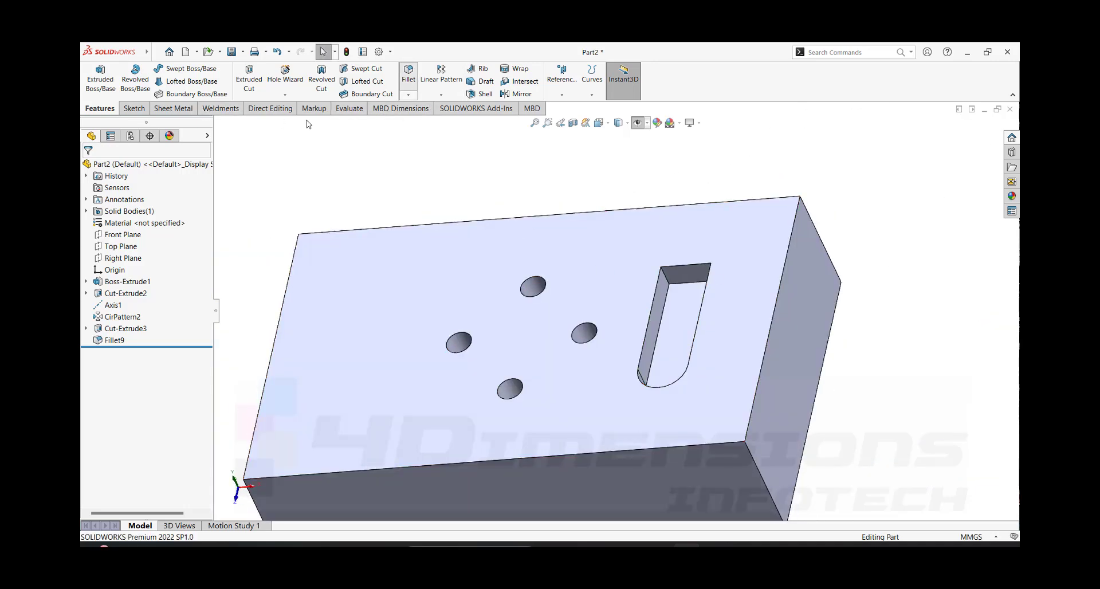
{"action": "left_click", "coordinate": [173, 273]}
{"action": "scroll", "coordinate": [695, 297], "scroll_direction": "down", "scroll_amount": 2}
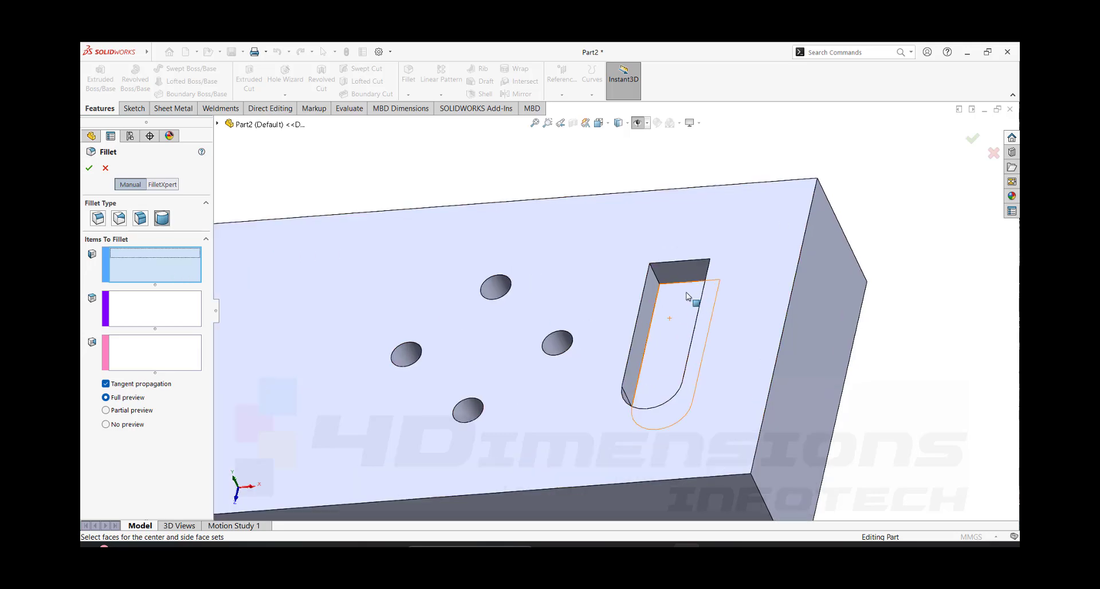
{"action": "left_click", "coordinate": [637, 292]}
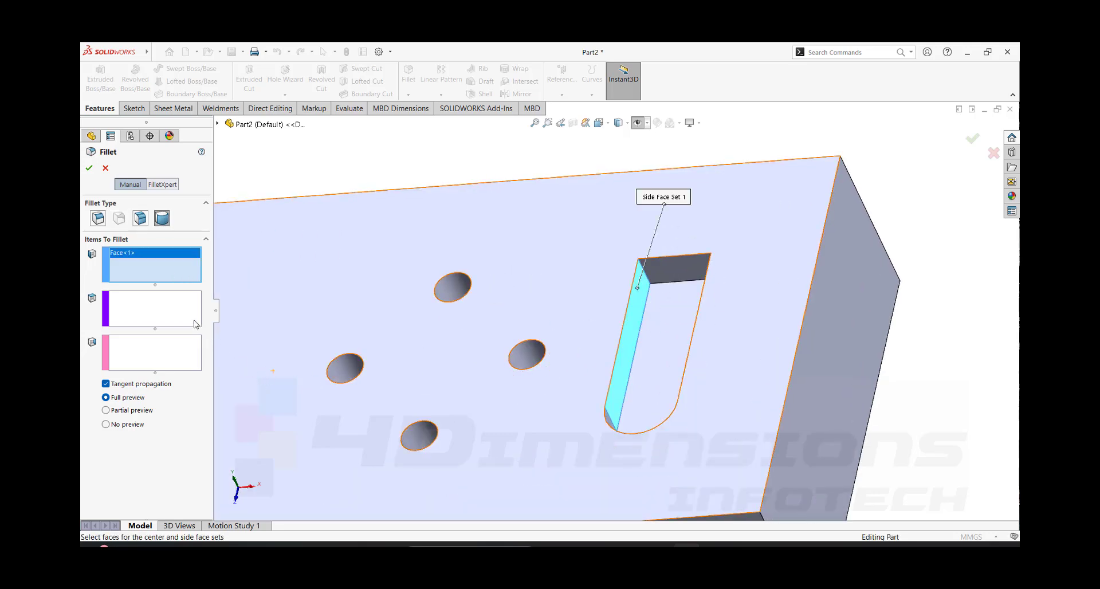
{"action": "left_click", "coordinate": [177, 307]}
{"action": "middle_click_drag", "start_coordinate": [766, 308], "coordinate": [785, 283]}
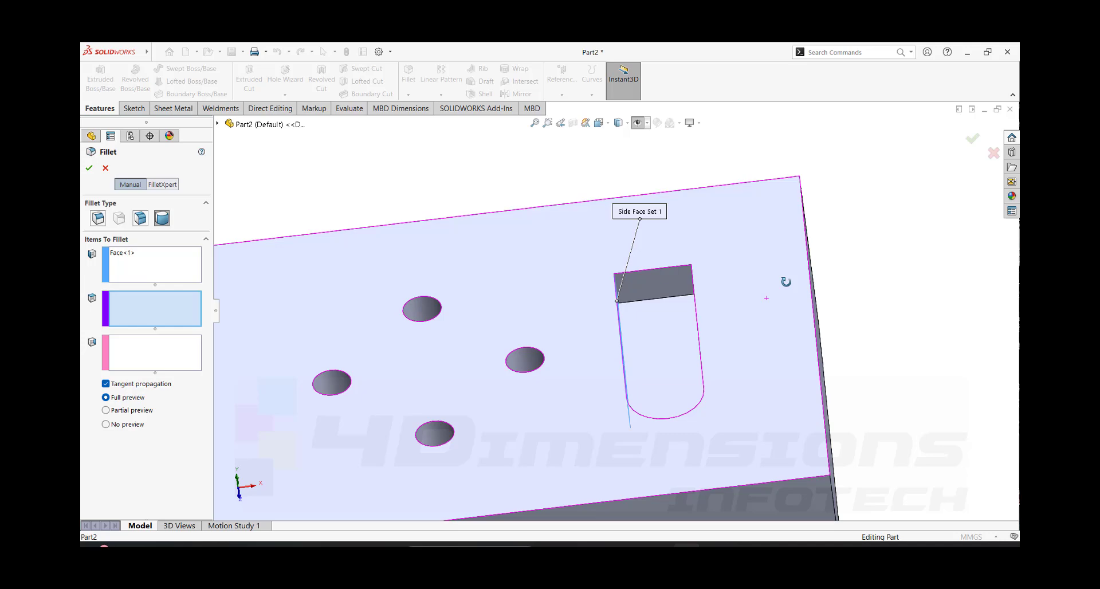
{"action": "left_click", "coordinate": [680, 292]}
- Assign the remaining long wall of the pocket to side face set 2 and accept the second full round fillet
{"action": "middle_click_drag", "start_coordinate": [685, 331], "coordinate": [733, 350]}
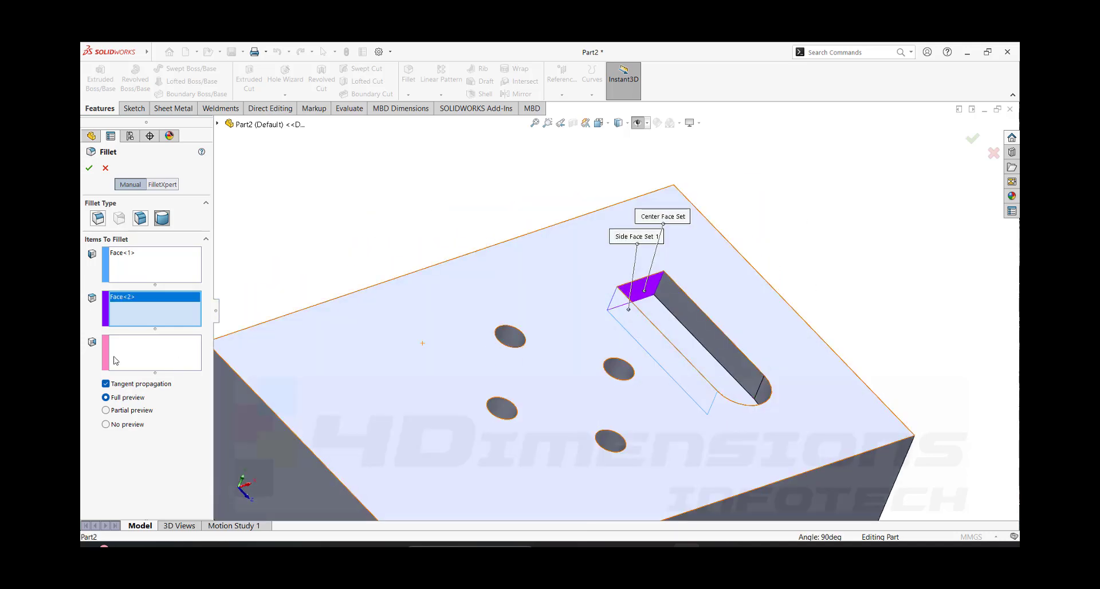
{"action": "left_click", "coordinate": [159, 358]}
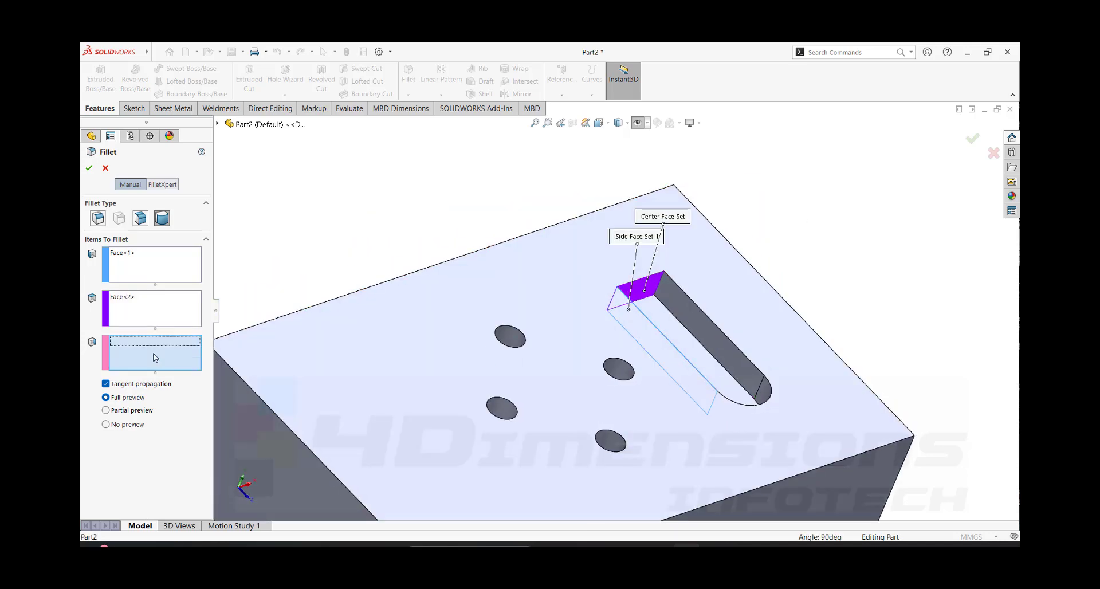
{"action": "left_click", "coordinate": [686, 307]}
{"action": "middle_click_drag", "start_coordinate": [707, 336], "coordinate": [695, 380]}
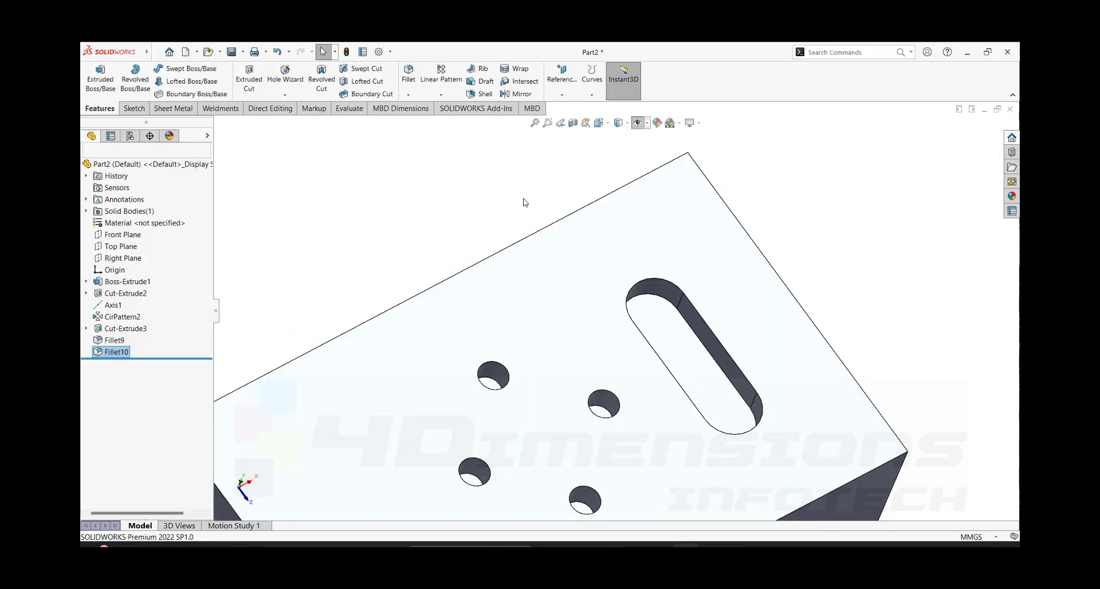
- Examine the pocket's two rounded ends from several angles
{"action": "middle_click_drag", "start_coordinate": [526, 202], "coordinate": [646, 372]}
{"action": "scroll", "coordinate": [648, 390], "scroll_direction": "up", "scroll_amount": 3}
{"action": "scroll", "coordinate": [644, 356], "scroll_direction": "down", "scroll_amount": 2}
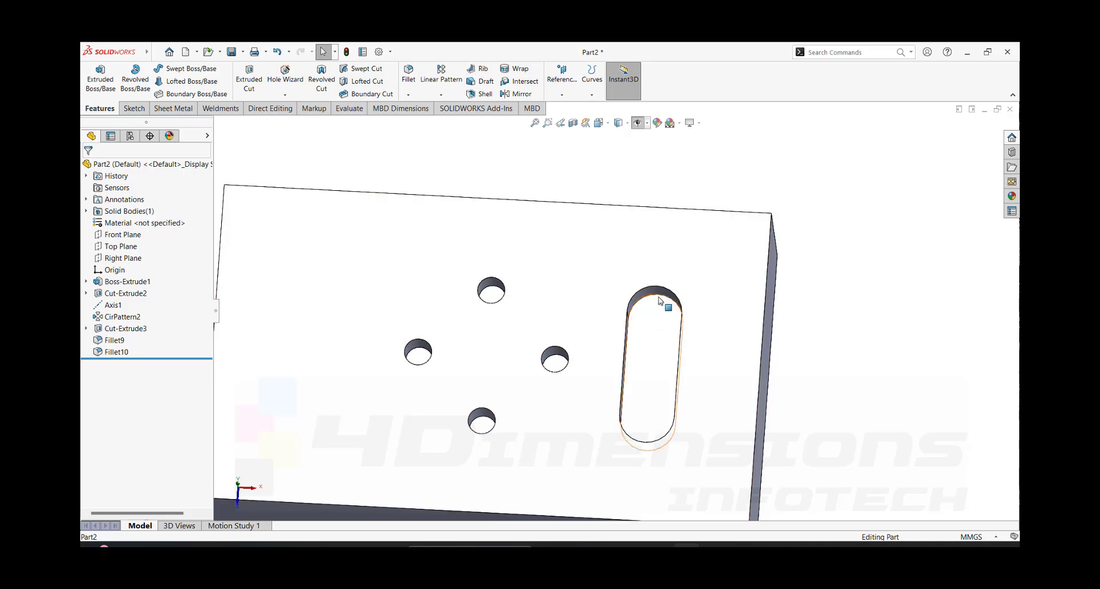
{"action": "middle_click_drag", "start_coordinate": [837, 287], "coordinate": [803, 243]}
{"action": "scroll", "coordinate": [802, 243], "scroll_direction": "up", "scroll_amount": 6}
{"action": "middle_click_drag", "start_coordinate": [656, 325], "coordinate": [628, 352]}
{"action": "scroll", "coordinate": [573, 305], "scroll_direction": "down", "scroll_amount": 3}
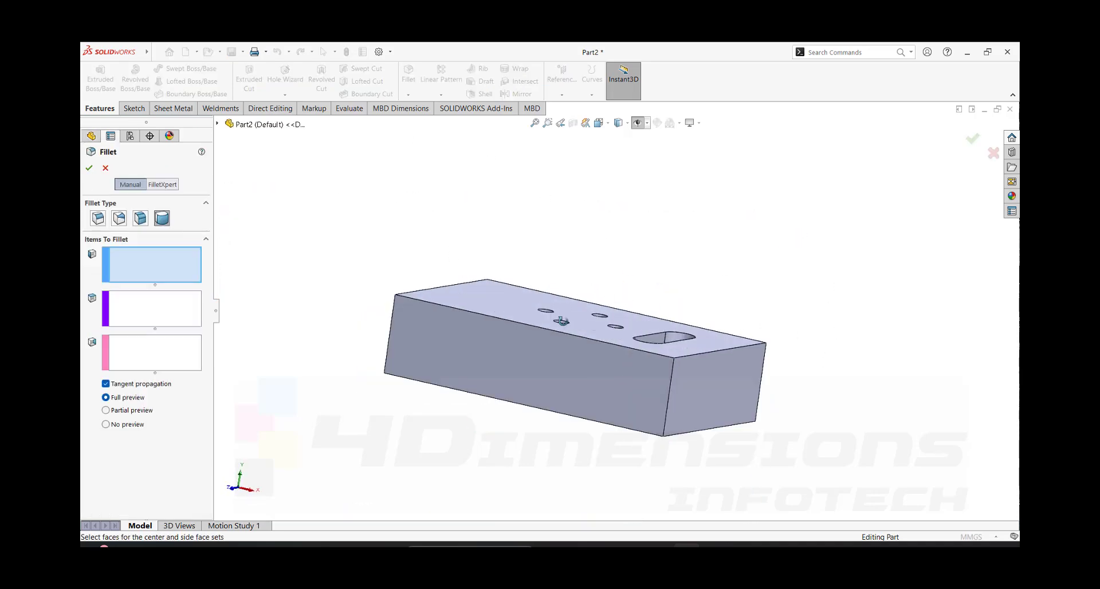
- Fillet all edges of the plate's long side face with a constant size fillet of 5 mm radius
{"action": "middle_click_drag", "start_coordinate": [562, 316], "coordinate": [538, 334]}
{"action": "left_click", "coordinate": [98, 218]}
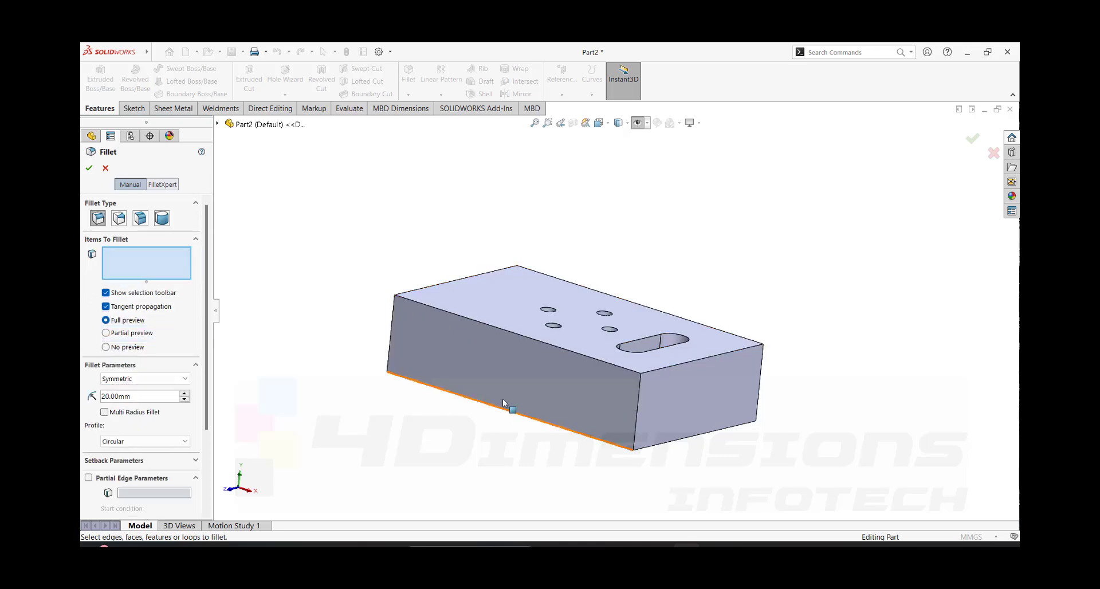
{"action": "left_click", "coordinate": [504, 376]}
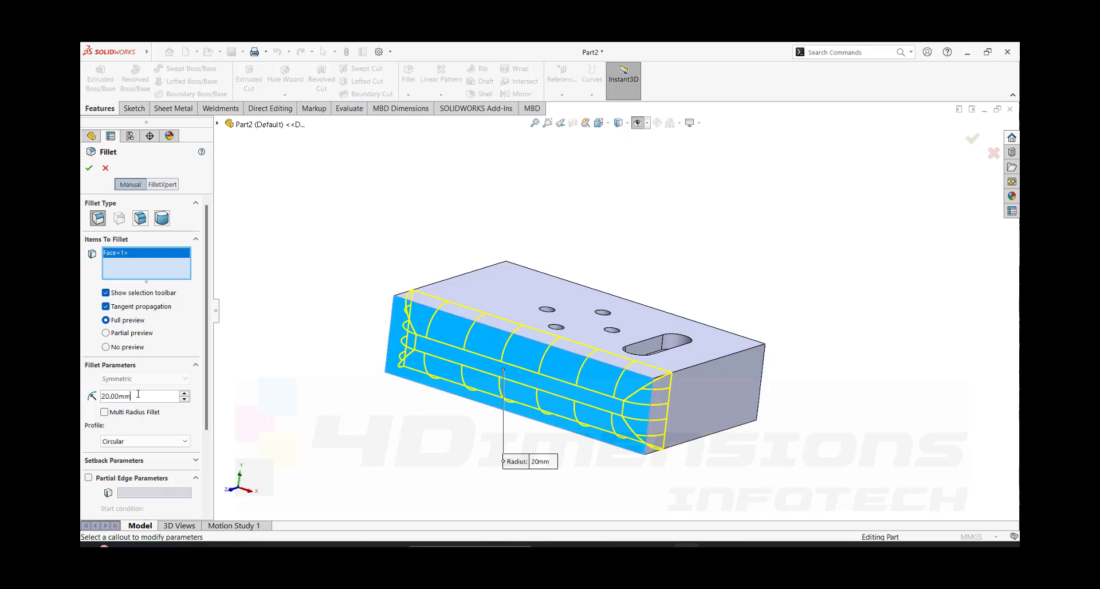
{"action": "type", "text": "5"}
{"action": "key", "text": "Return"}
{"action": "scroll", "coordinate": [416, 357], "scroll_direction": "down", "scroll_amount": 1}
{"action": "middle_click_drag", "start_coordinate": [705, 410], "coordinate": [686, 402]}
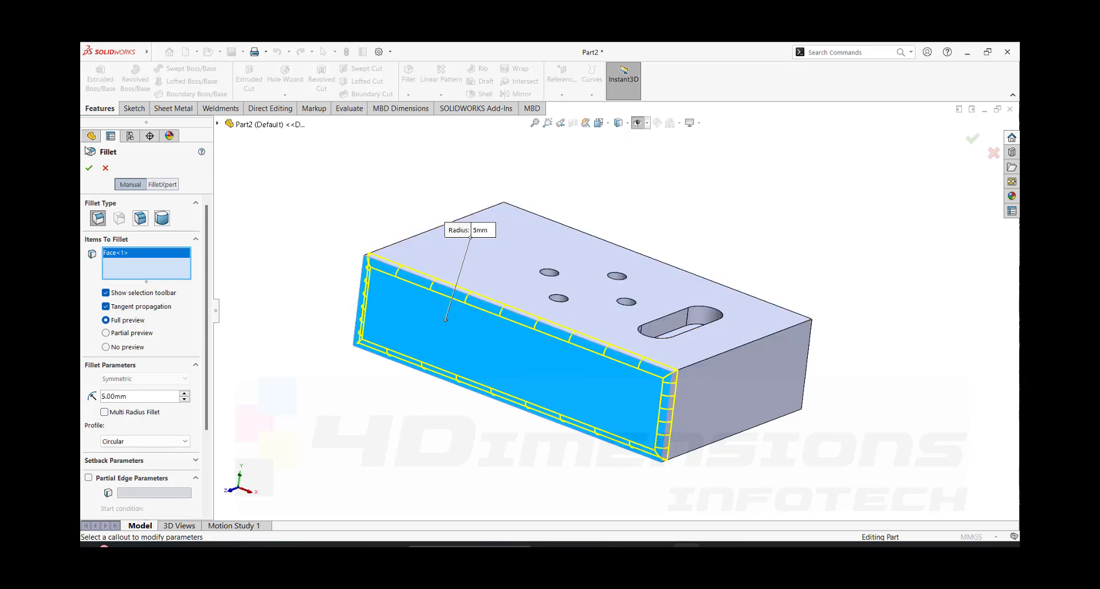
{"action": "left_click", "coordinate": [90, 169]}
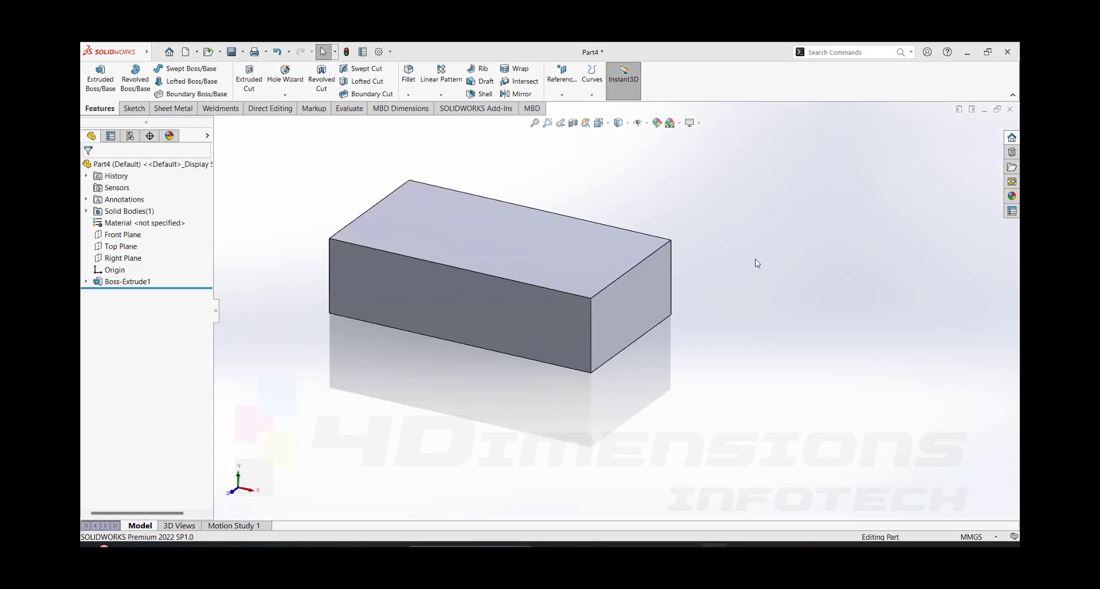
{"action": "middle_click_drag", "start_coordinate": [756, 263], "coordinate": [666, 407]}
{"action": "middle_click_drag", "start_coordinate": [487, 309], "coordinate": [489, 206]}
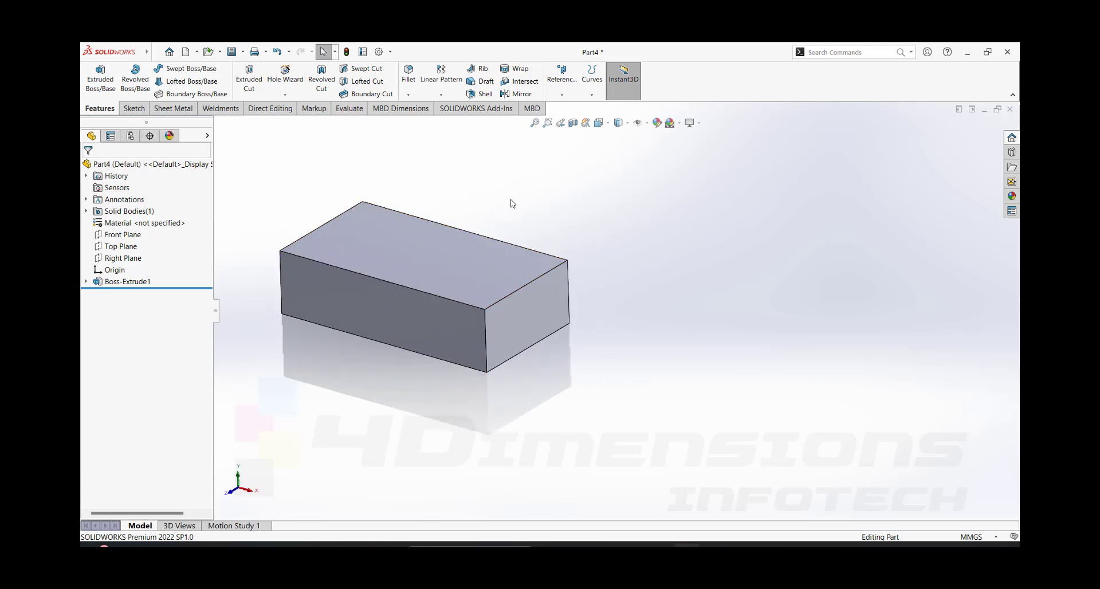
- Start a chamfer on the plain block in Part4 using the Angle Distance type
{"action": "left_click", "coordinate": [408, 95]}
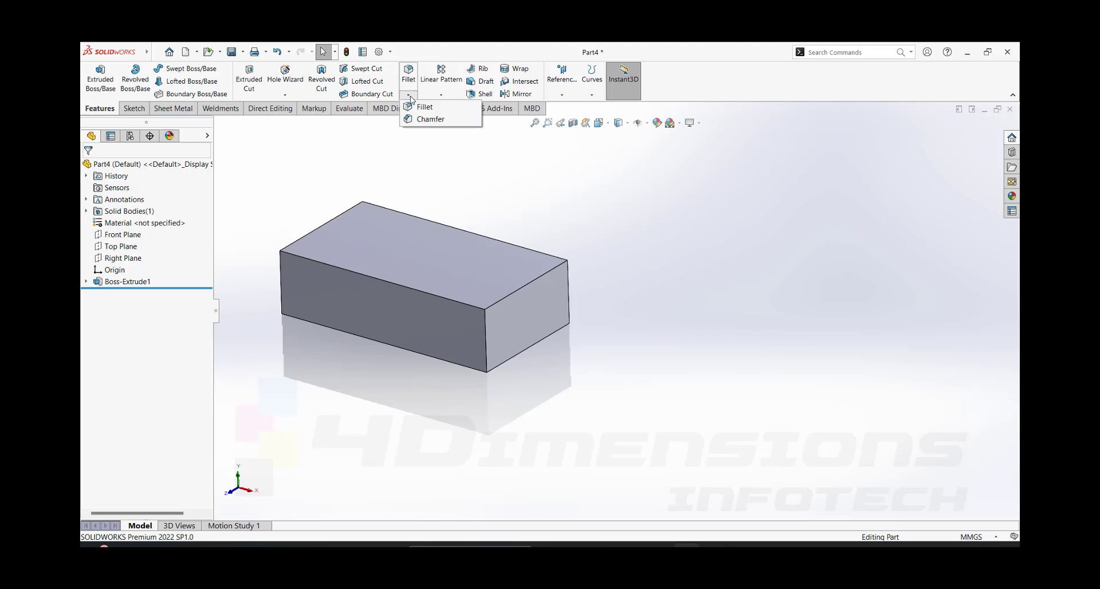
{"action": "left_click", "coordinate": [430, 119]}
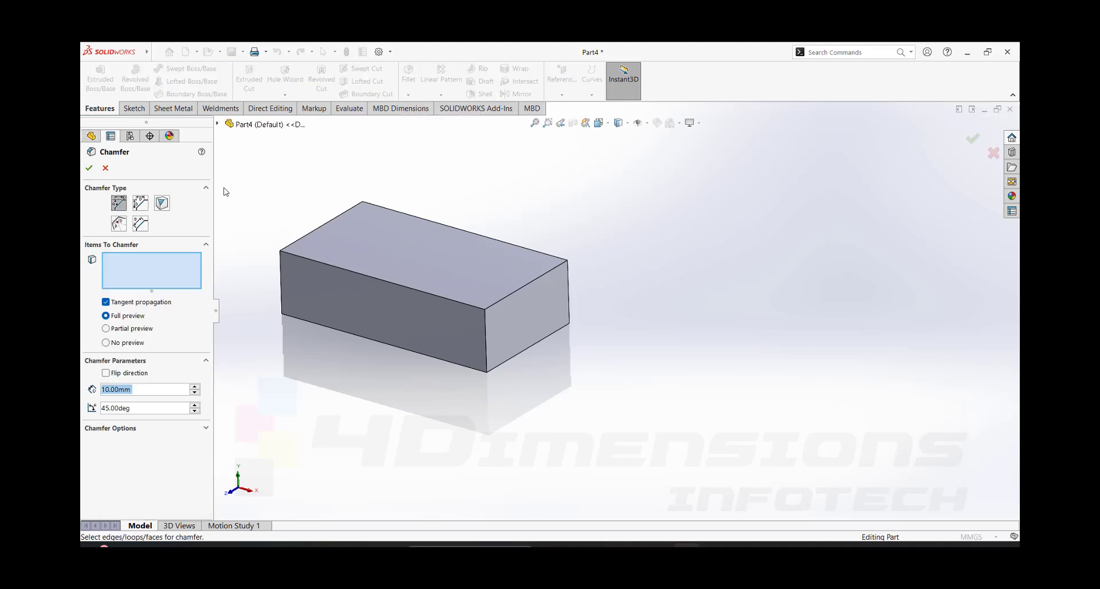
{"action": "scroll", "coordinate": [503, 327], "scroll_direction": "up", "scroll_amount": 3}
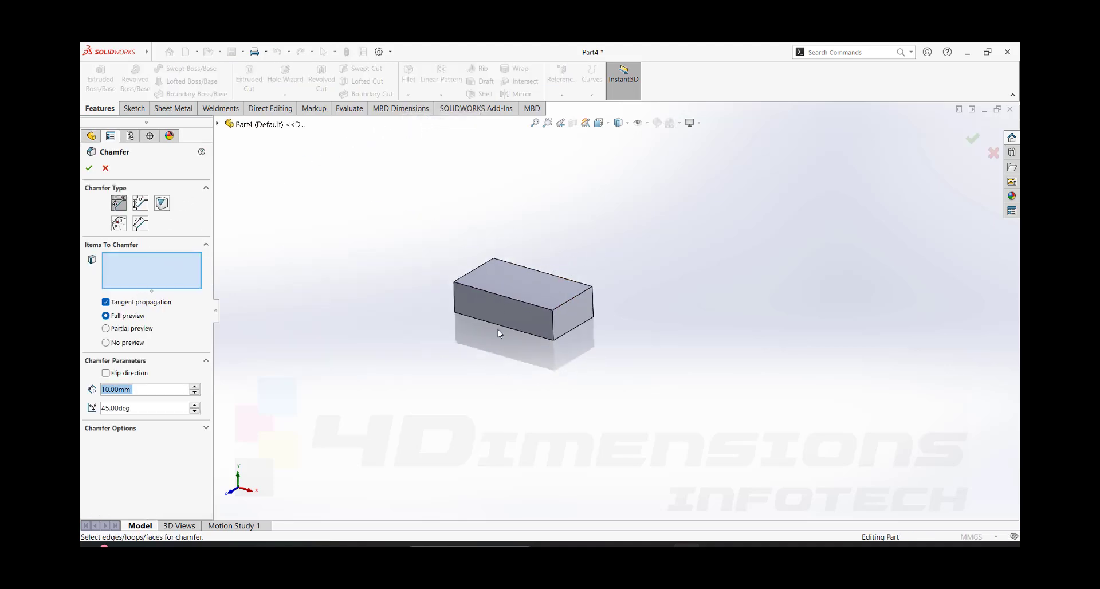
{"action": "scroll", "coordinate": [656, 248], "scroll_direction": "down", "scroll_amount": 3}
{"action": "scroll", "coordinate": [447, 228], "scroll_direction": "down", "scroll_amount": 2}
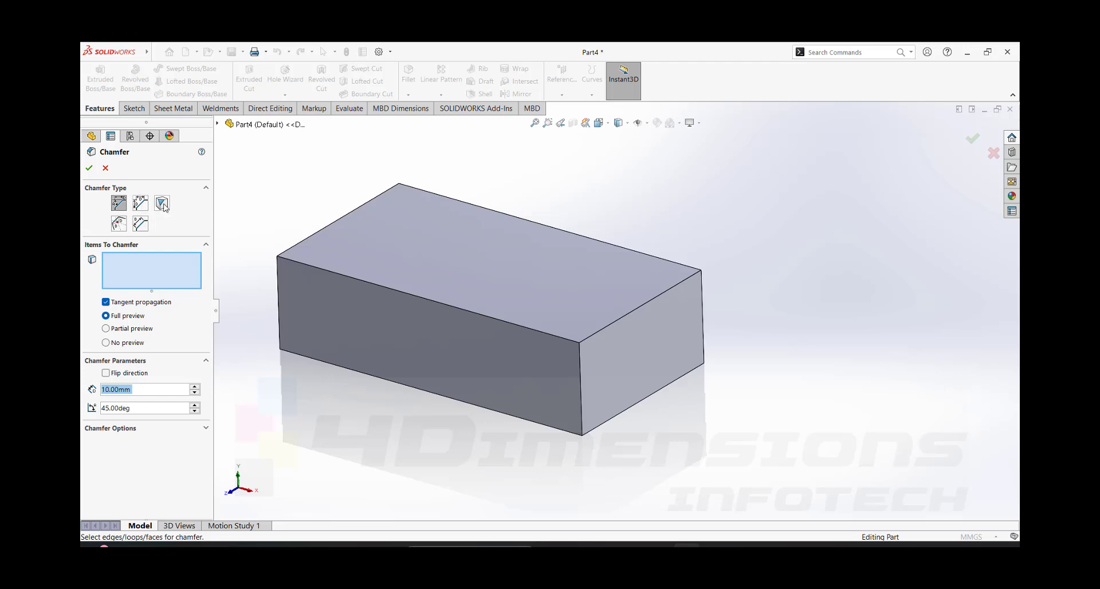
{"action": "left_click", "coordinate": [120, 208]}
- Select the long front edge of the block's top face for the chamfer
{"action": "scroll", "coordinate": [459, 179], "scroll_direction": "up", "scroll_amount": 5}
{"action": "scroll", "coordinate": [459, 179], "scroll_direction": "up", "scroll_amount": 1}
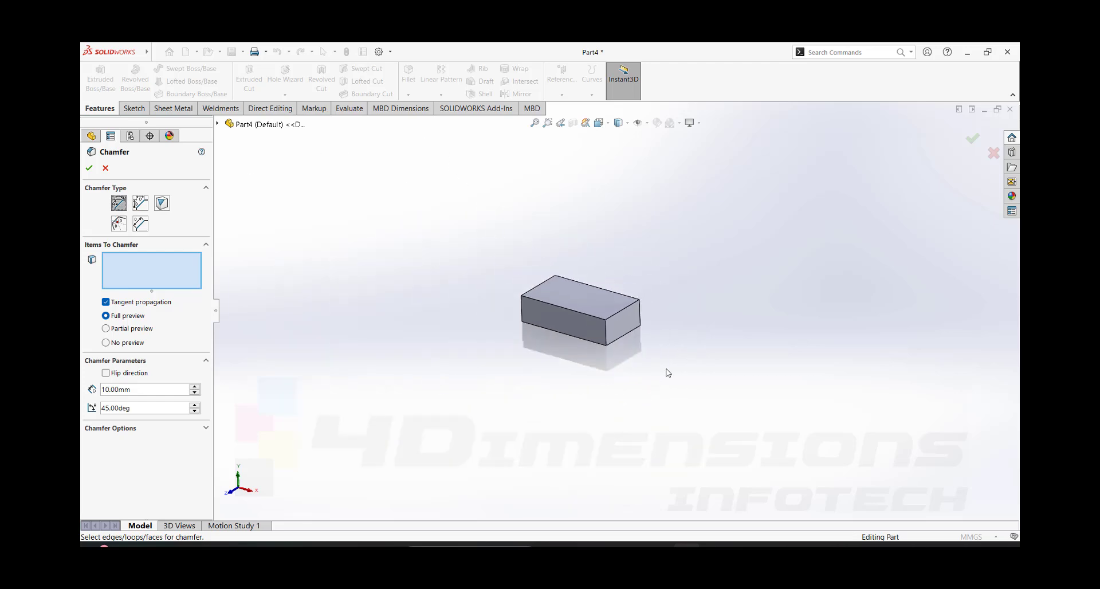
{"action": "scroll", "coordinate": [666, 373], "scroll_direction": "down", "scroll_amount": 3}
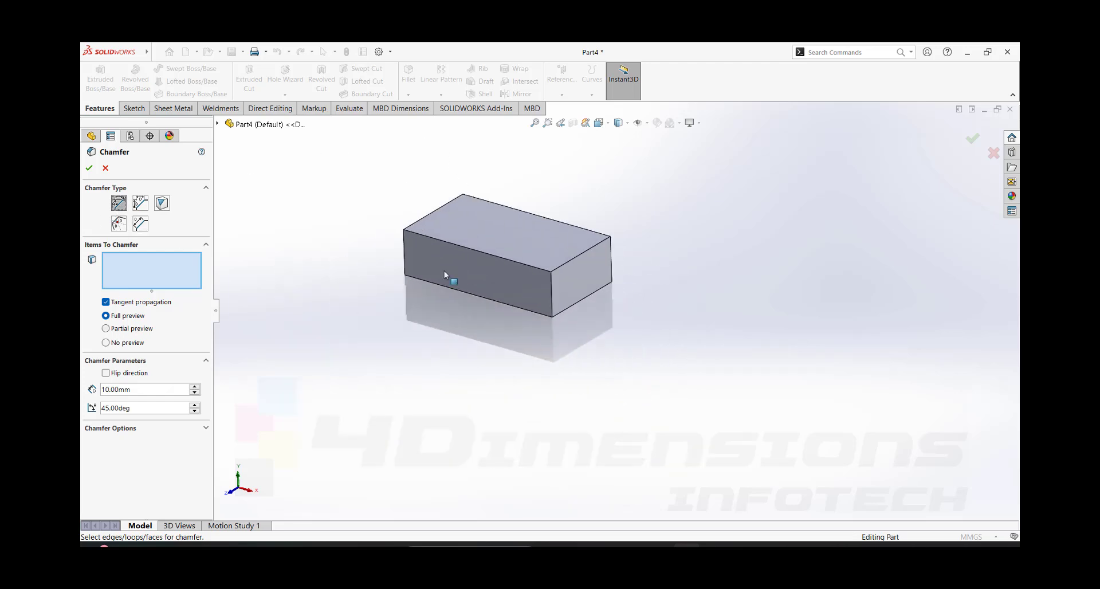
{"action": "left_click", "coordinate": [467, 248]}
{"action": "scroll", "coordinate": [565, 299], "scroll_direction": "down", "scroll_amount": 2}
{"action": "middle_click_drag", "start_coordinate": [566, 299], "coordinate": [531, 267]}
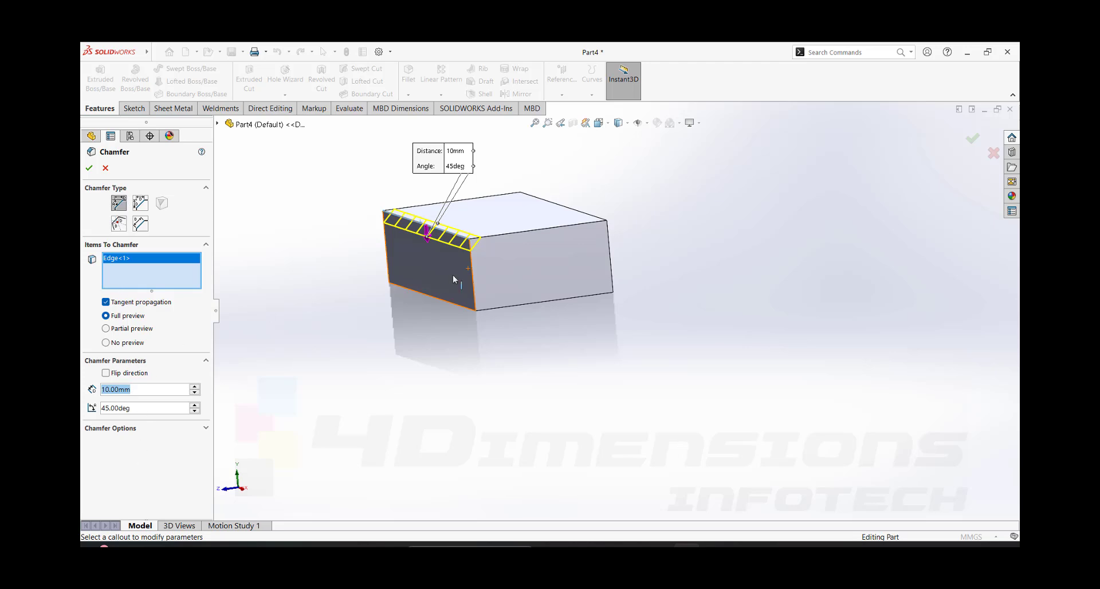
{"action": "scroll", "coordinate": [453, 279], "scroll_direction": "down", "scroll_amount": 3}
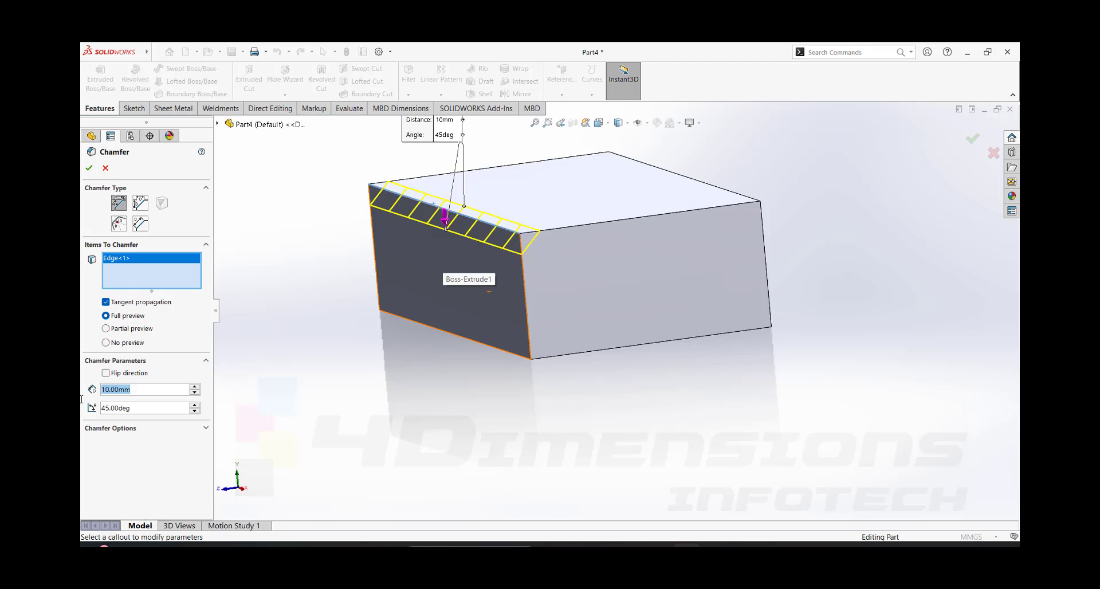
- Set the chamfer's distance to 12 mm and its angle to 30 degrees, and check the preview at the block's end
{"action": "type", "text": "12"}
{"action": "key", "text": "Return"}
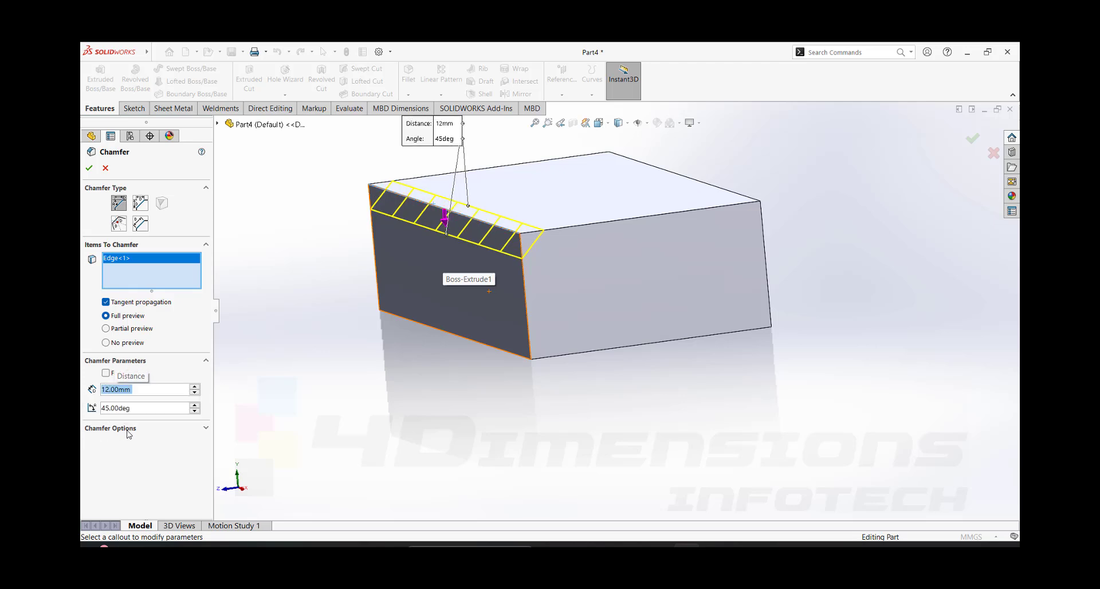
{"action": "left_click", "coordinate": [132, 407]}
{"action": "type", "text": "30"}
{"action": "key", "text": "Return"}
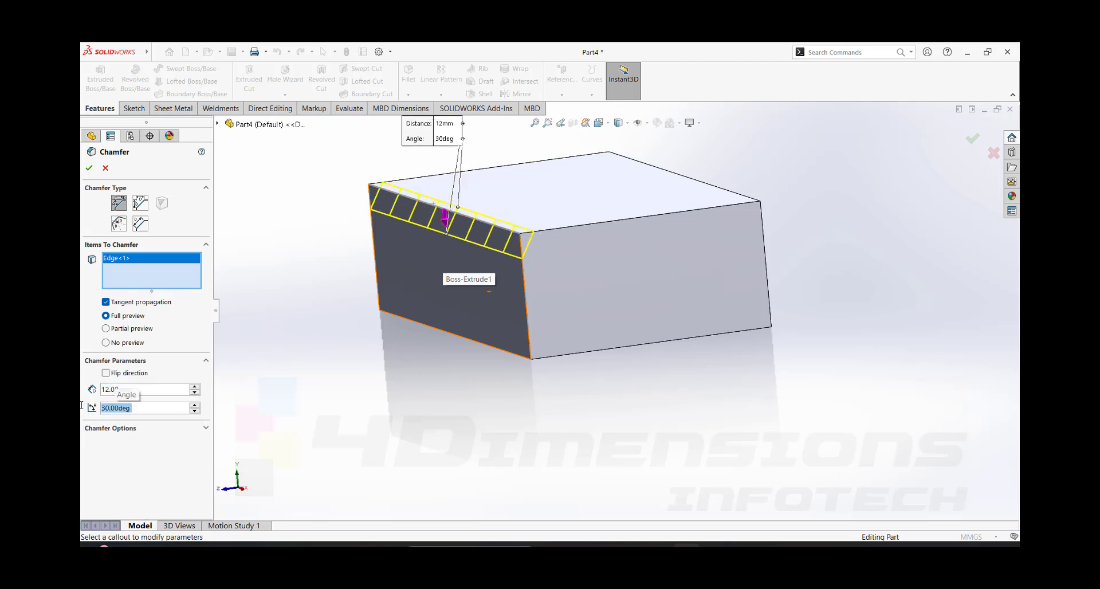
{"action": "middle_click_drag", "start_coordinate": [580, 238], "coordinate": [525, 233]}
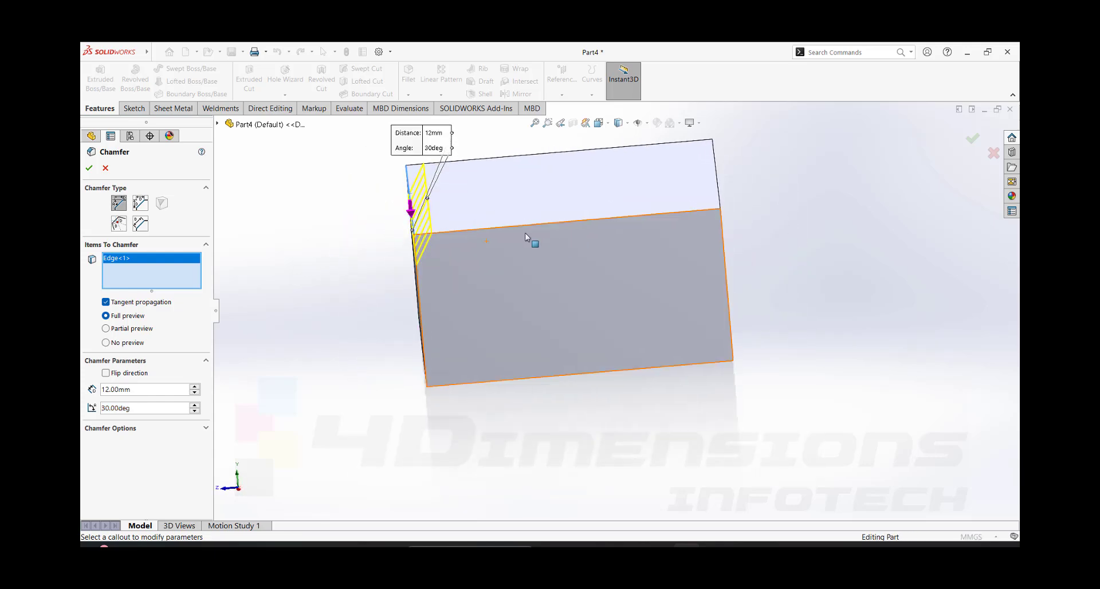
{"action": "middle_click_drag", "start_coordinate": [404, 239], "coordinate": [441, 231]}
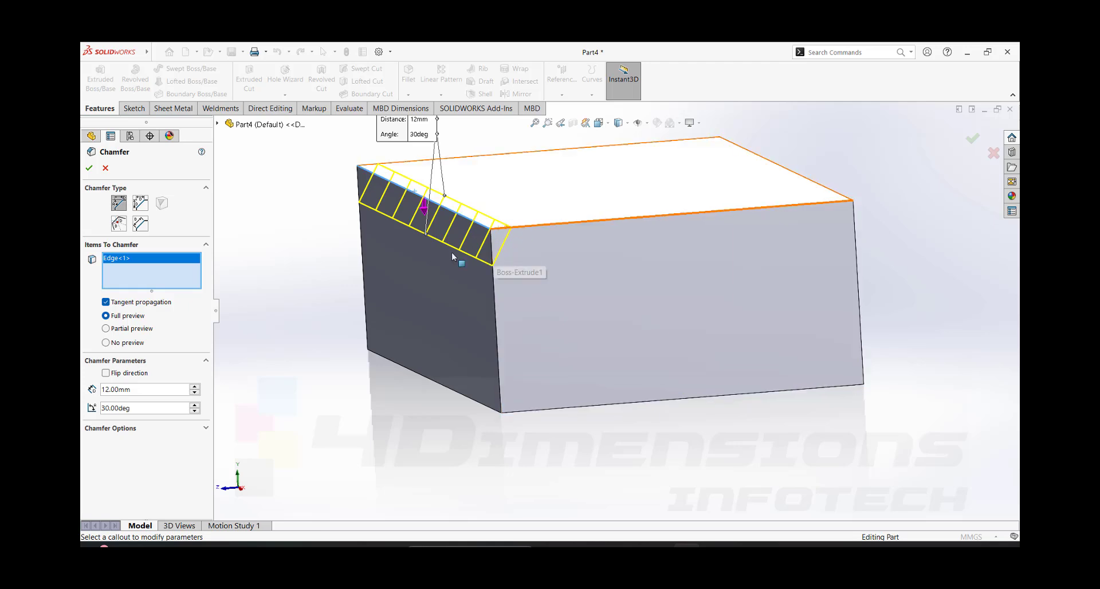
- Flip the direction of the 12 mm, 30 degree chamfer and accept it
{"action": "middle_click_drag", "start_coordinate": [478, 236], "coordinate": [459, 267]}
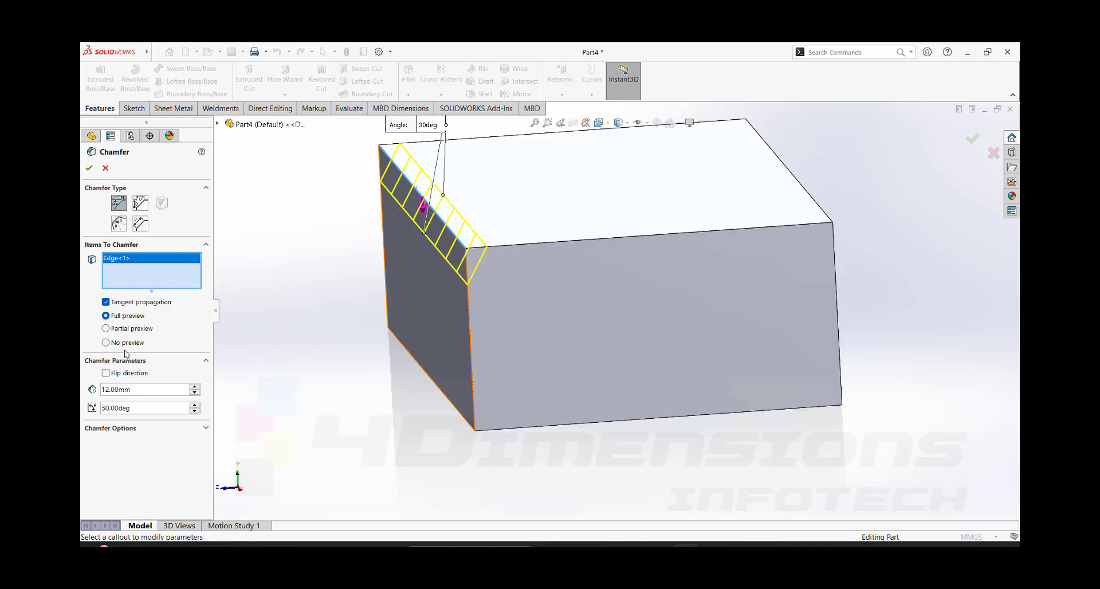
{"action": "left_click", "coordinate": [106, 373]}
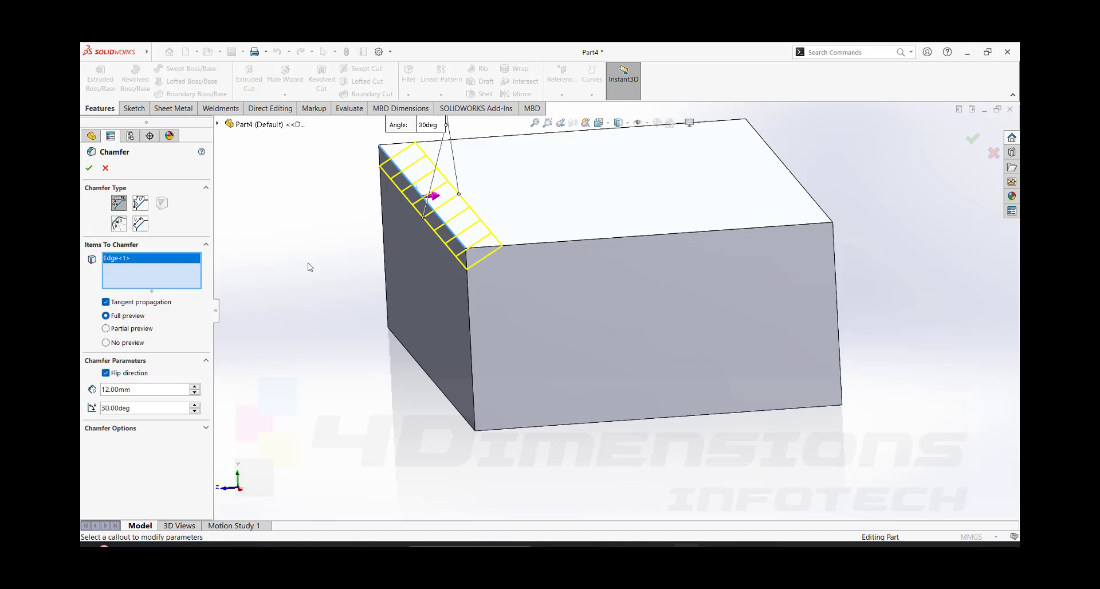
{"action": "mouse_move", "coordinate": [551, 307]}
{"action": "middle_mouse_down"}
{"action": "mouse_move", "coordinate": [548, 284]}
{"action": "mouse_move", "coordinate": [546, 302]}
{"action": "middle_mouse_up"}
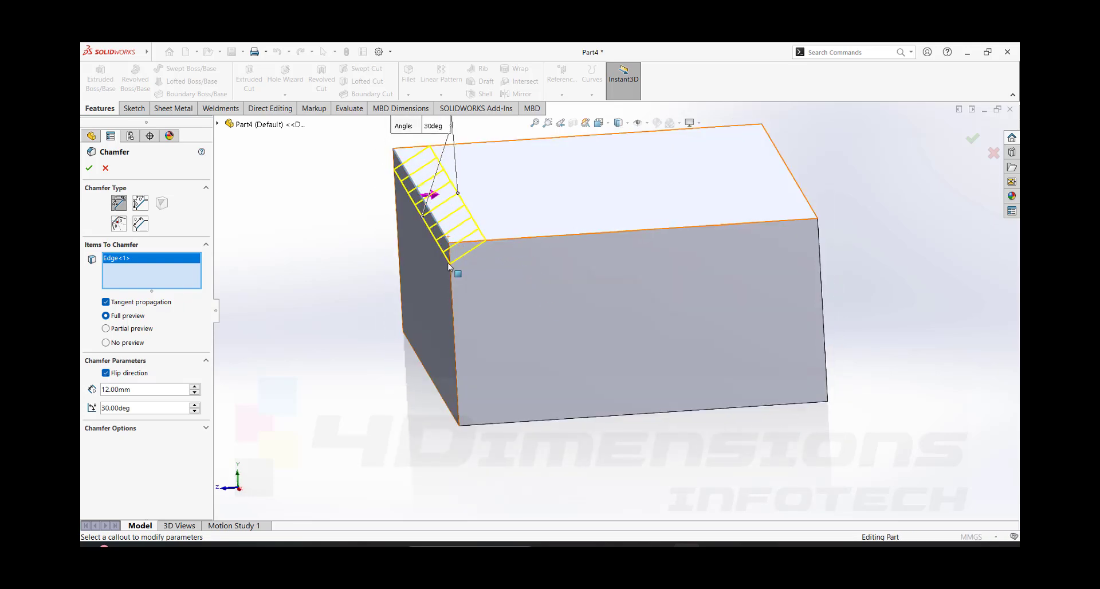
{"action": "left_click", "coordinate": [90, 173]}
{"action": "middle_click_drag", "start_coordinate": [367, 333], "coordinate": [909, 110]}
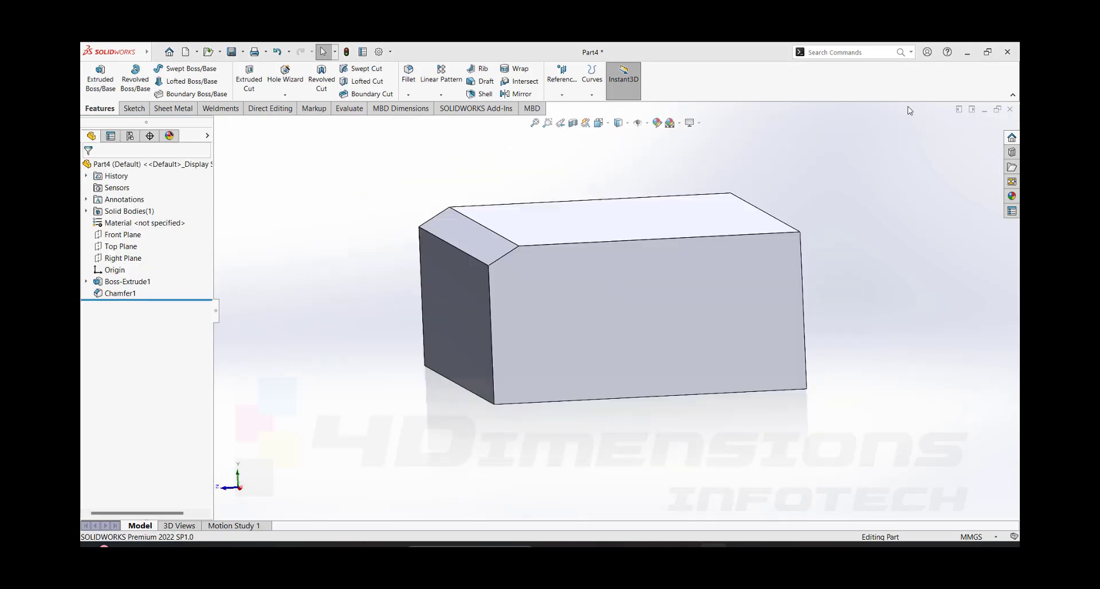
- Reopen the Angle Distance chamfer's definition, examine its preview at the block's end, and close it without changes
{"action": "left_click", "coordinate": [142, 290]}
{"action": "left_click", "coordinate": [131, 269]}
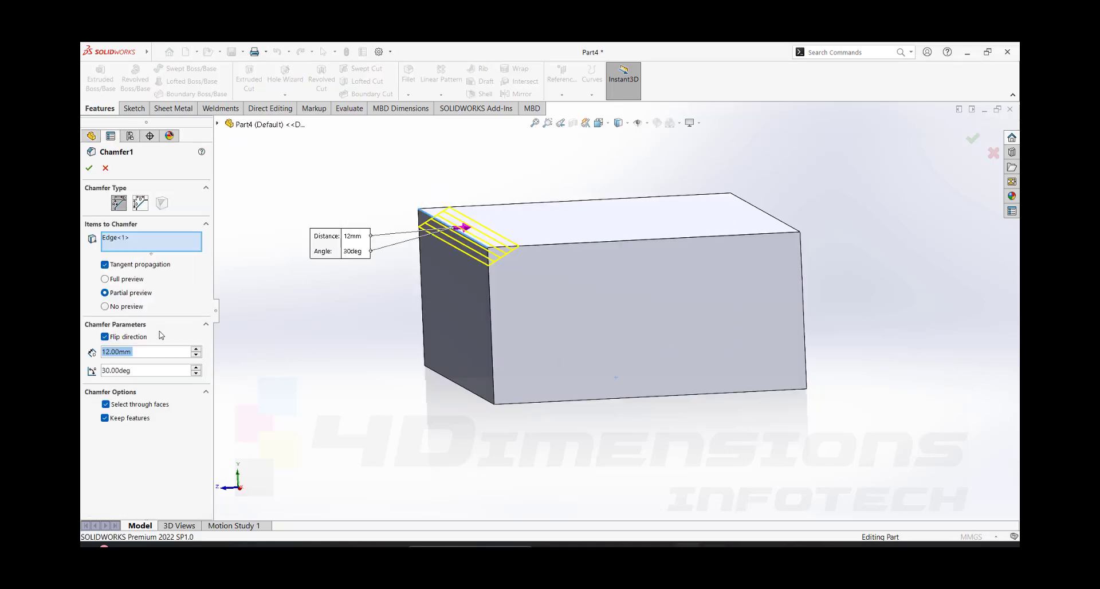
{"action": "middle_click_drag", "start_coordinate": [473, 257], "coordinate": [556, 261]}
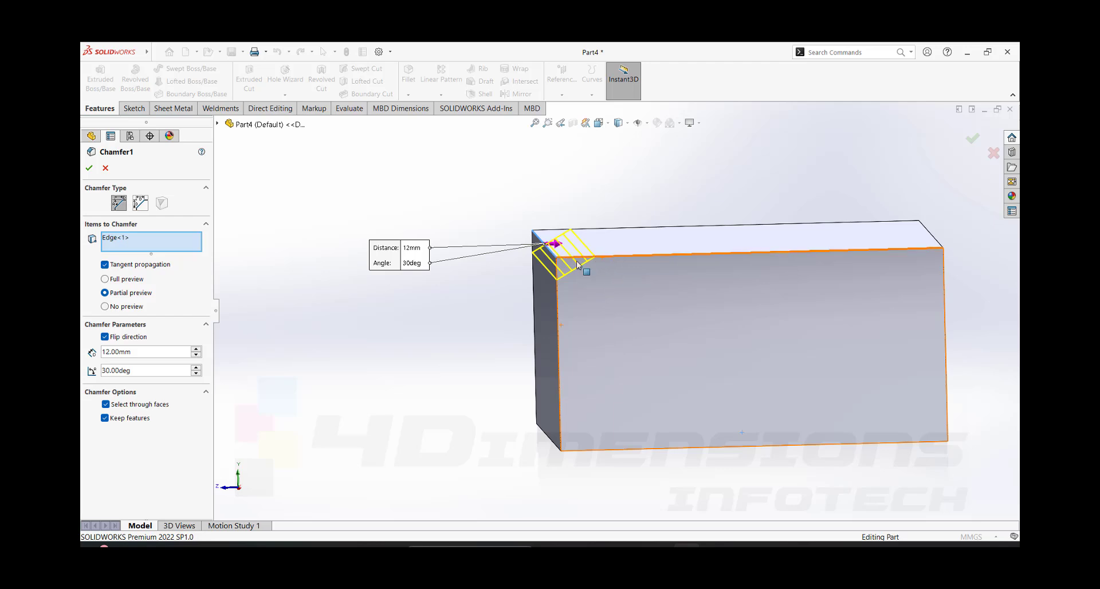
{"action": "scroll", "coordinate": [585, 263], "scroll_direction": "down", "scroll_amount": 2}
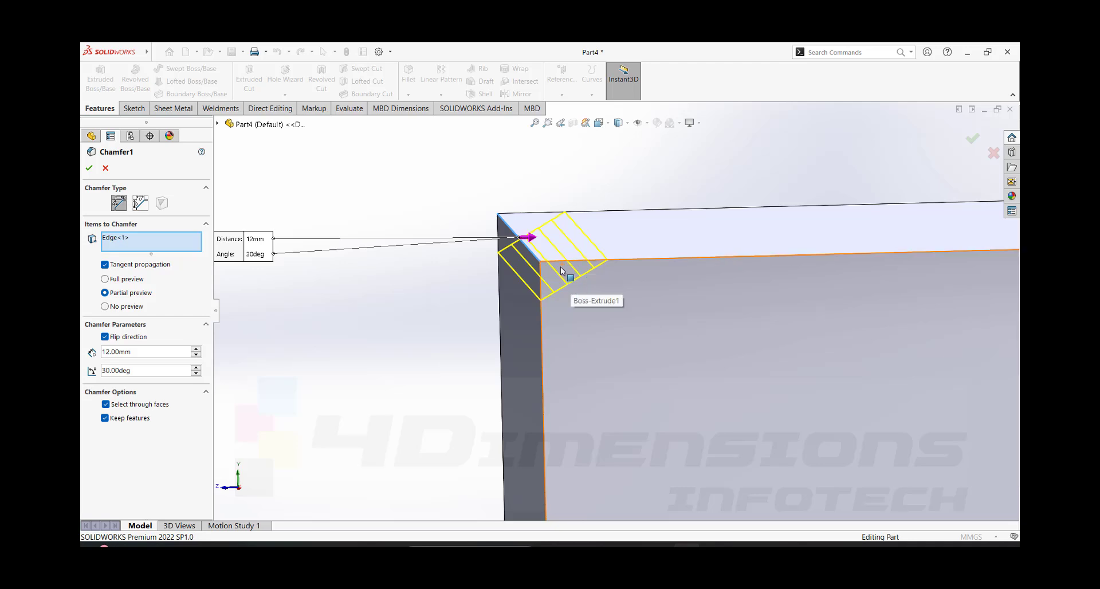
{"action": "left_click", "coordinate": [88, 170]}
{"action": "scroll", "coordinate": [750, 298], "scroll_direction": "up", "scroll_amount": 5}
{"action": "middle_click_drag", "start_coordinate": [765, 281], "coordinate": [780, 315]}
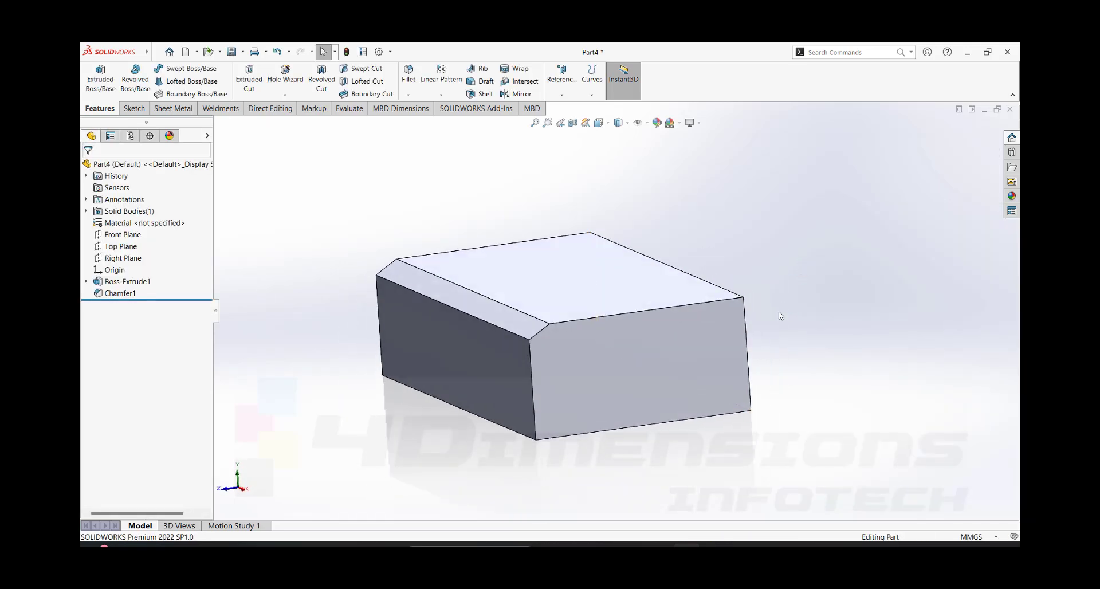
- Start a new chamfer of the Distance Distance type with the Symmetric method
{"action": "scroll", "coordinate": [779, 312], "scroll_direction": "up", "scroll_amount": 3}
{"action": "scroll", "coordinate": [819, 306], "scroll_direction": "down", "scroll_amount": 2}
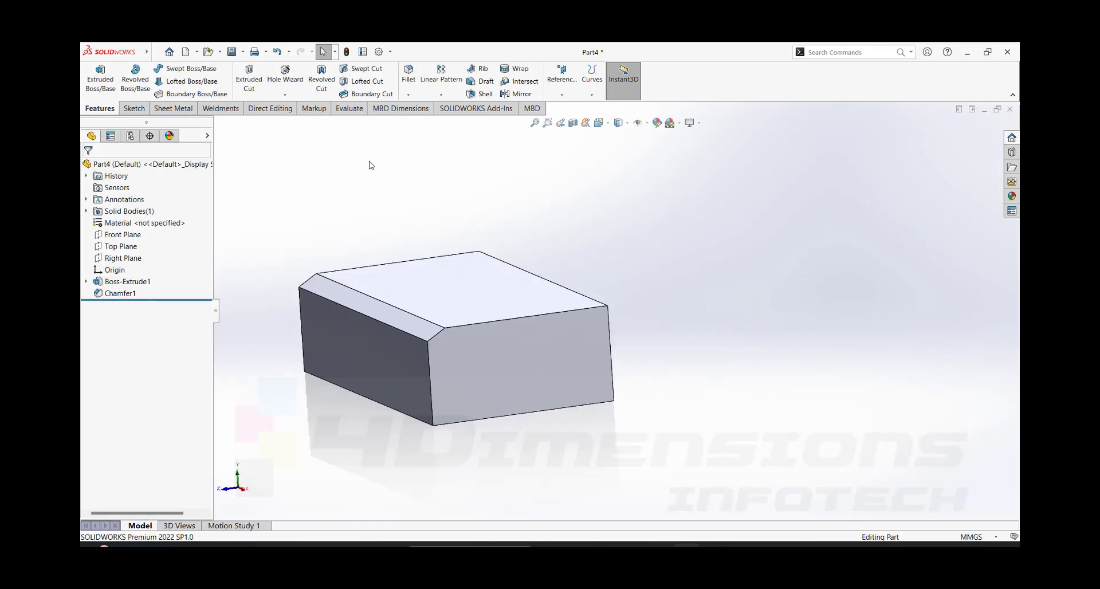
{"action": "left_click", "coordinate": [408, 94]}
{"action": "left_click", "coordinate": [427, 120]}
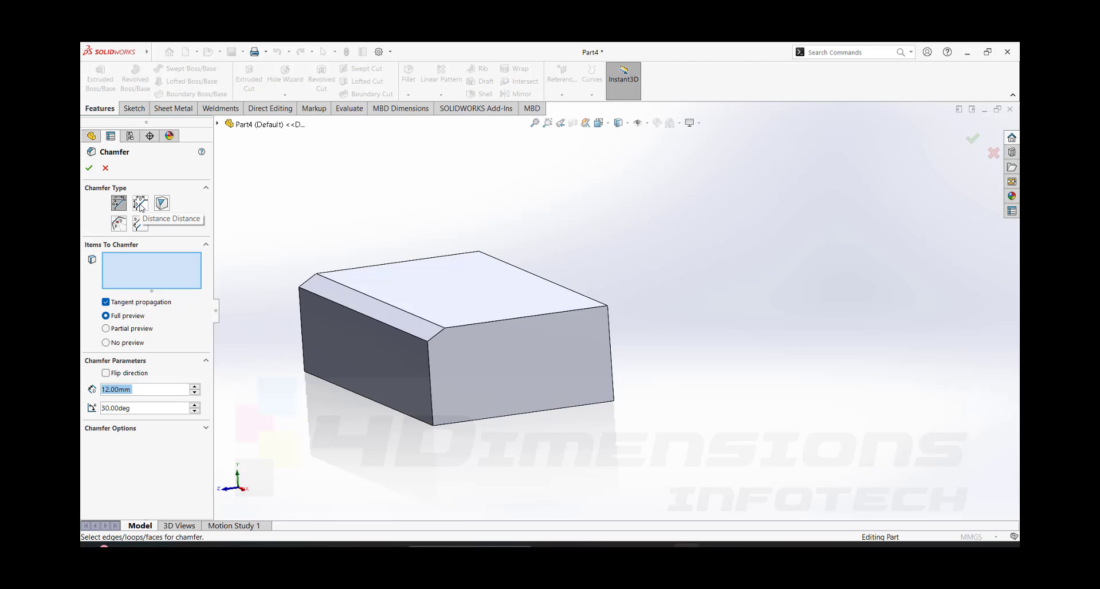
{"action": "left_click", "coordinate": [140, 204]}
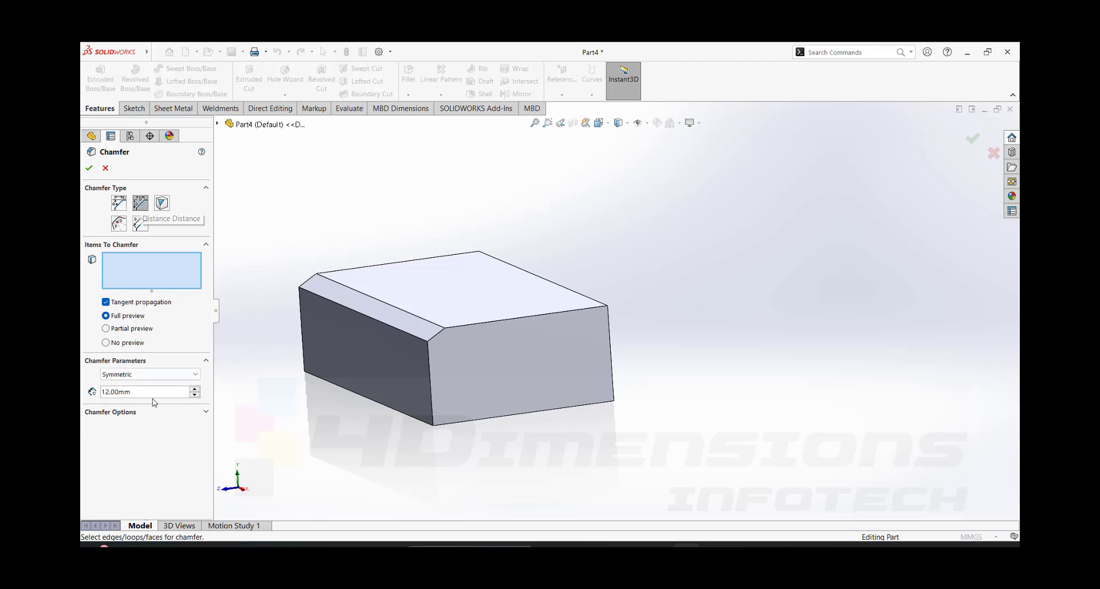
{"action": "middle_click_drag", "start_coordinate": [680, 299], "coordinate": [587, 344]}
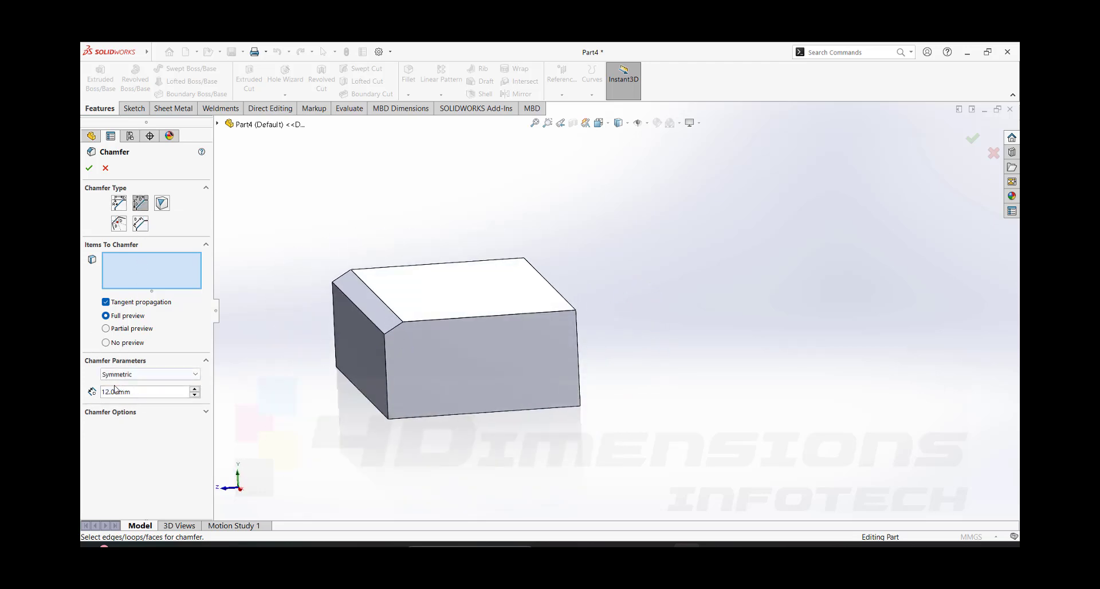
{"action": "left_click", "coordinate": [133, 374]}
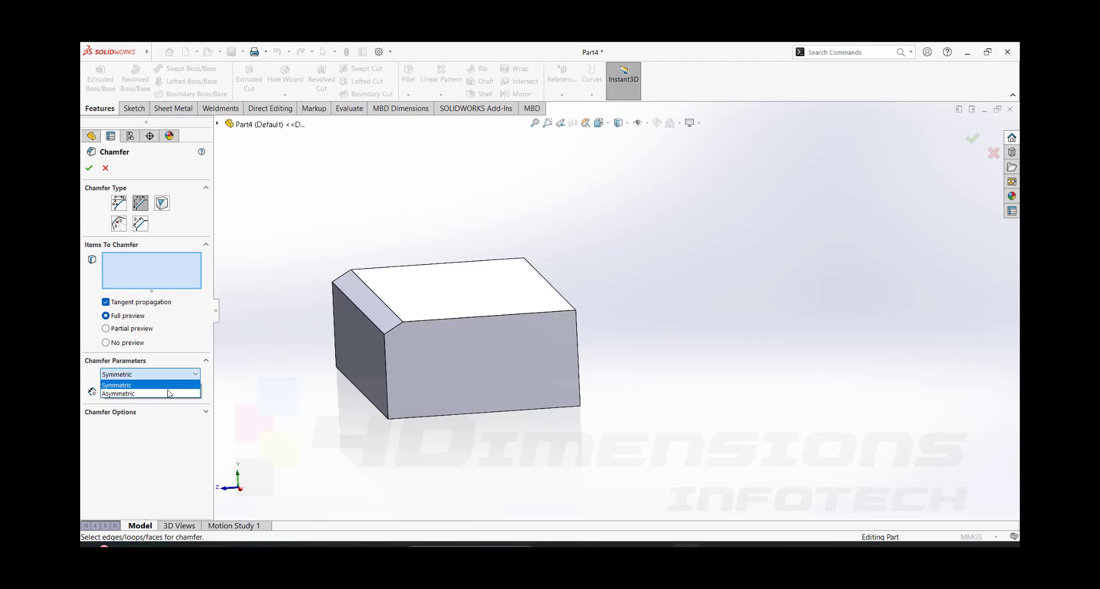
{"action": "left_click", "coordinate": [134, 388]}
- Chamfer the long top edge opposite the first chamfer with a symmetric distance of 12 mm
{"action": "middle_click_drag", "start_coordinate": [552, 336], "coordinate": [519, 330]}
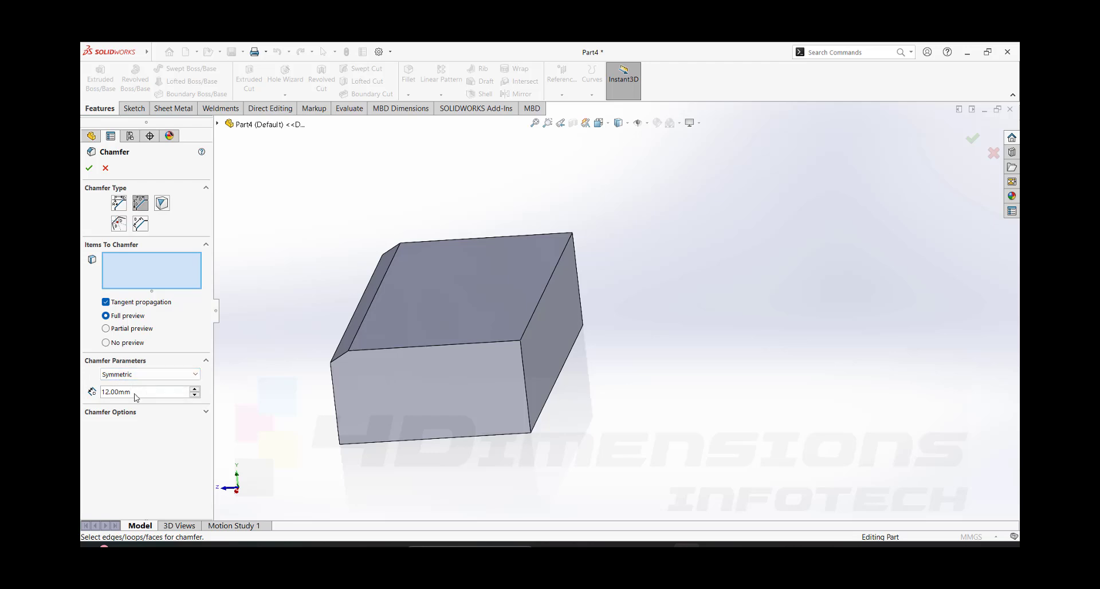
{"action": "left_click", "coordinate": [532, 320]}
{"action": "middle_click_drag", "start_coordinate": [533, 321], "coordinate": [578, 314]}
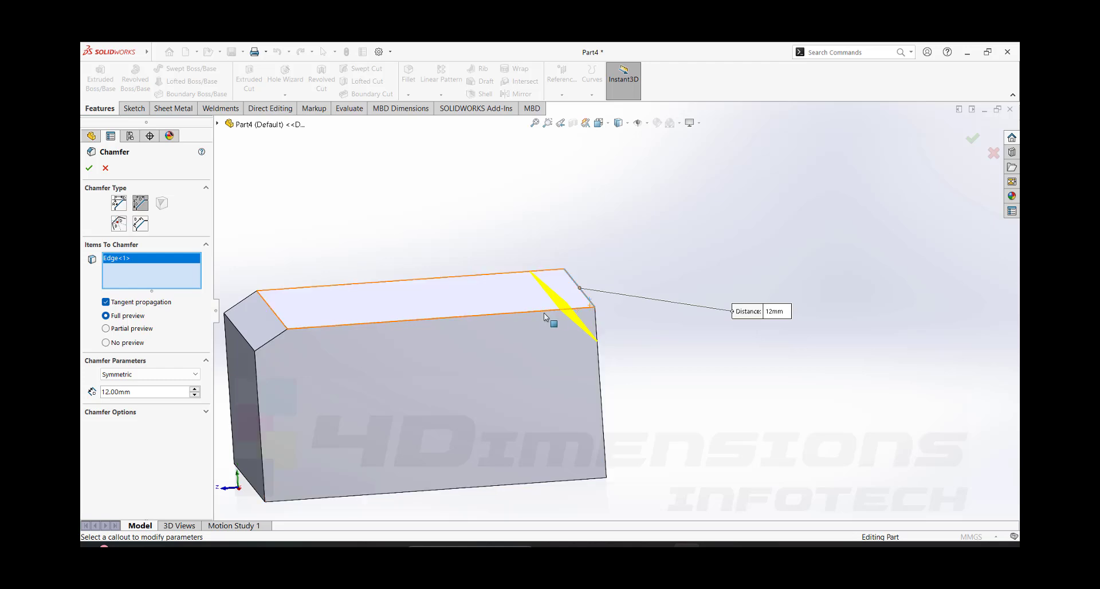
{"action": "left_click", "coordinate": [89, 169]}
- Examine the symmetric chamfer's face and its distance dimension from several angles
{"action": "scroll", "coordinate": [659, 274], "scroll_direction": "up", "scroll_amount": 1}
{"action": "middle_click_drag", "start_coordinate": [647, 286], "coordinate": [580, 336]}
{"action": "scroll", "coordinate": [580, 338], "scroll_direction": "down", "scroll_amount": 1}
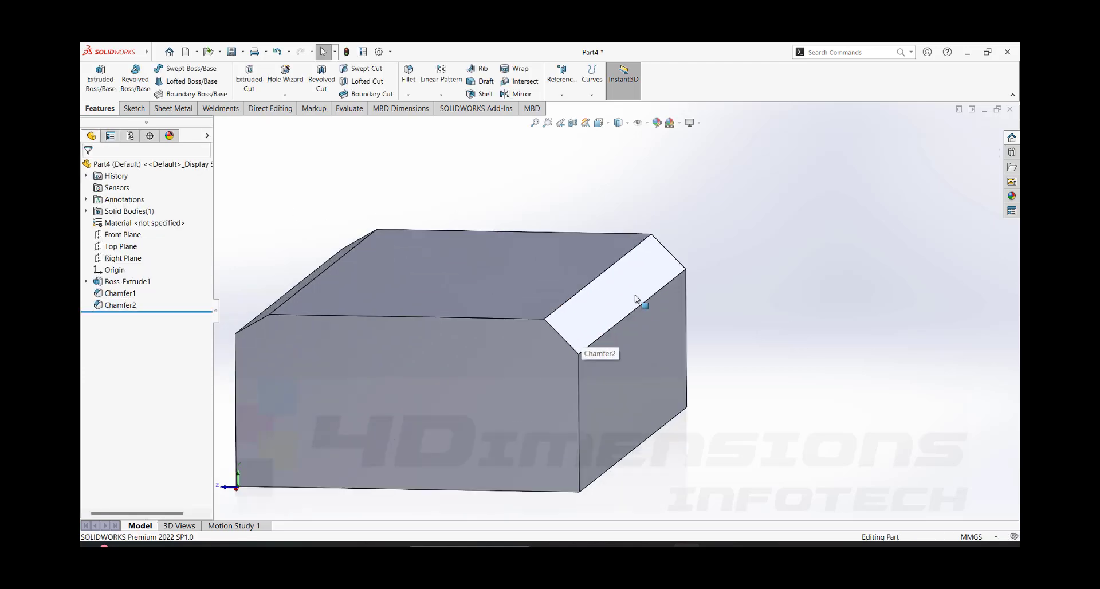
{"action": "scroll", "coordinate": [636, 298], "scroll_direction": "up", "scroll_amount": 2}
{"action": "scroll", "coordinate": [595, 321], "scroll_direction": "down", "scroll_amount": 1}
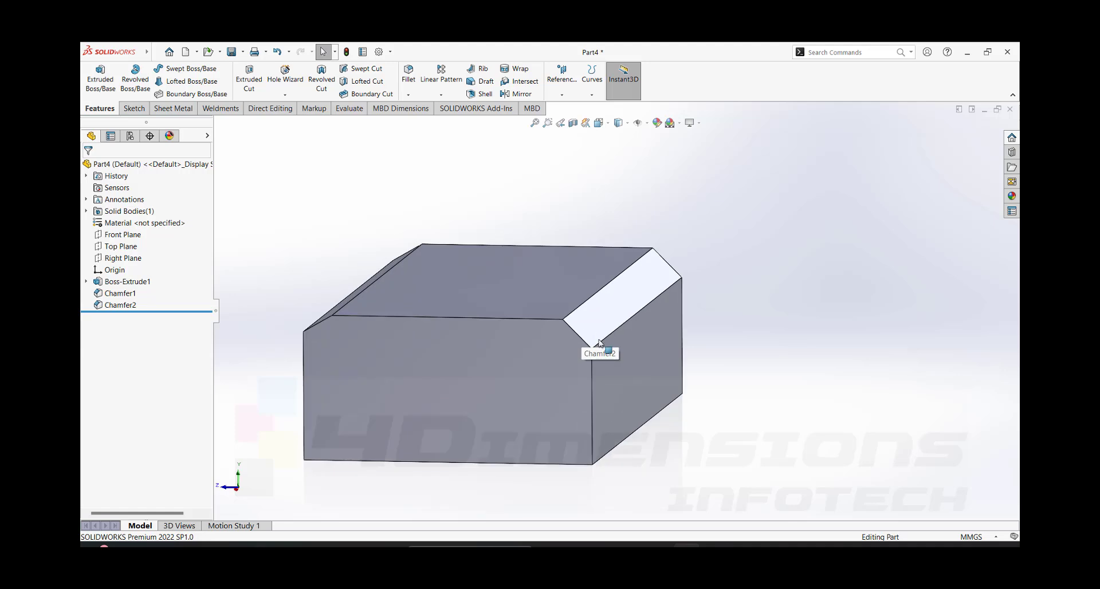
{"action": "middle_click_drag", "start_coordinate": [600, 344], "coordinate": [612, 324]}
{"action": "left_click", "coordinate": [624, 306]}
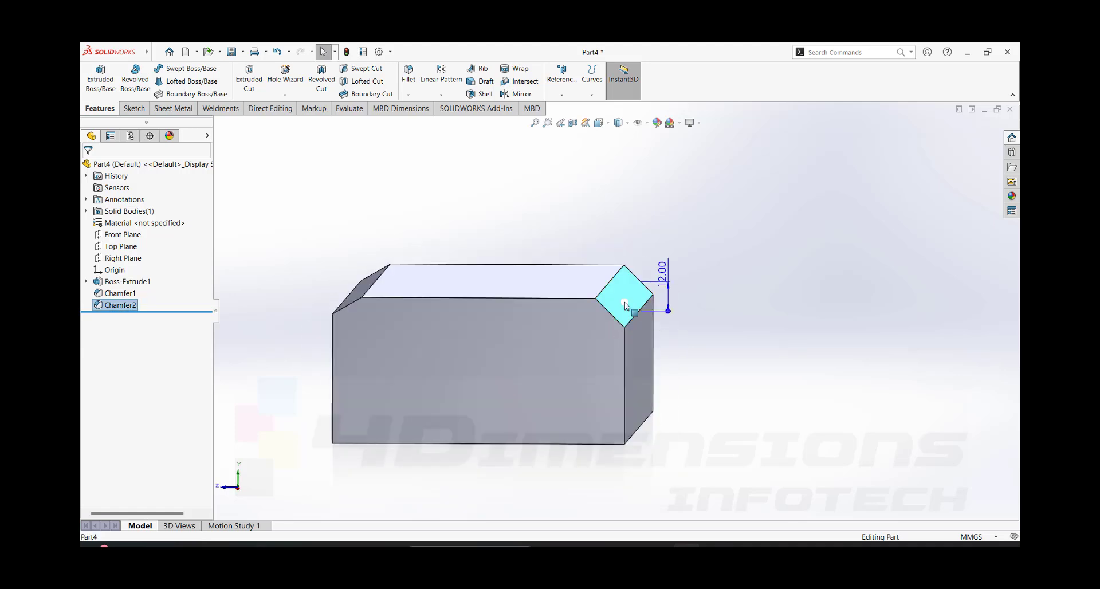
{"action": "mouse_move", "coordinate": [691, 299]}
{"action": "middle_mouse_down"}
{"action": "mouse_move", "coordinate": [689, 289]}
{"action": "mouse_move", "coordinate": [670, 299]}
{"action": "middle_mouse_up"}
{"action": "key", "text": "Escape"}
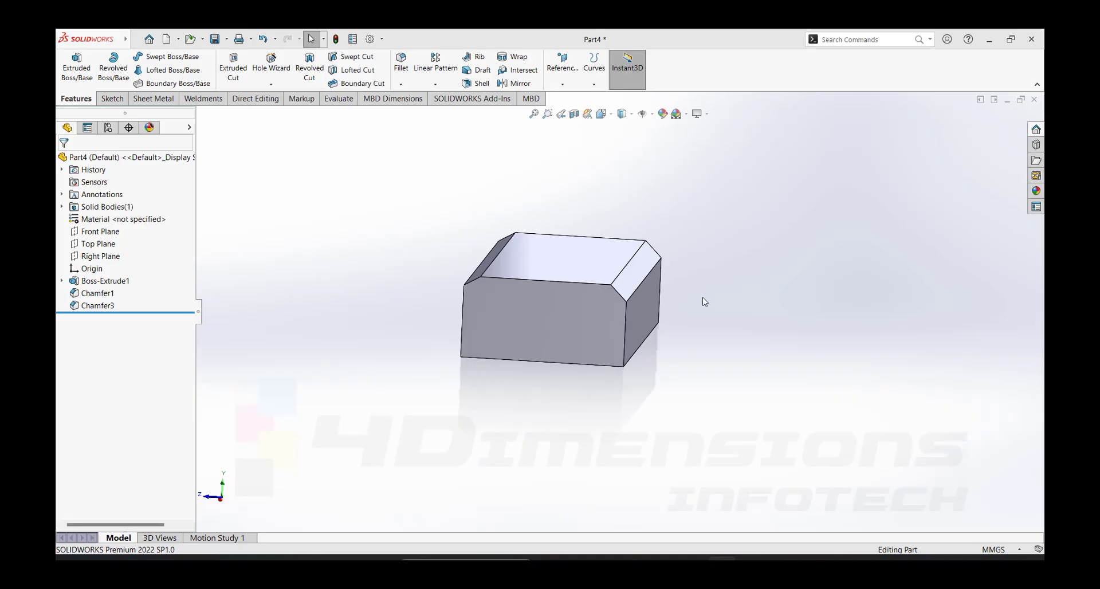
{"action": "middle_click_drag", "start_coordinate": [698, 301], "coordinate": [624, 310]}
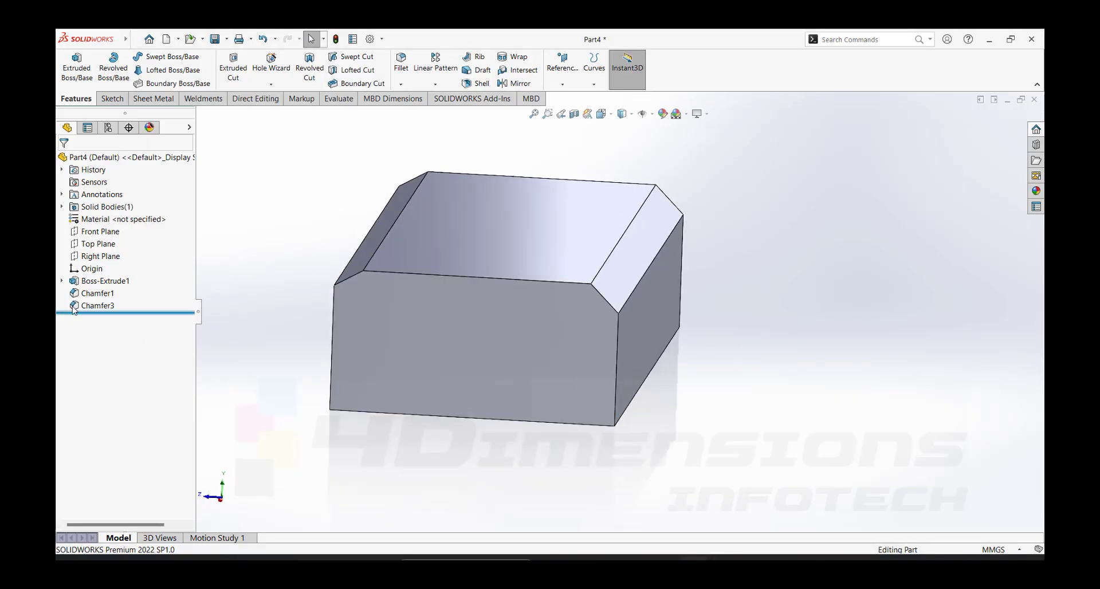
- Reopen the Distance Distance chamfer for editing and switch its method to Asymmetric
{"action": "left_click", "coordinate": [97, 306]}
{"action": "left_click", "coordinate": [99, 275]}
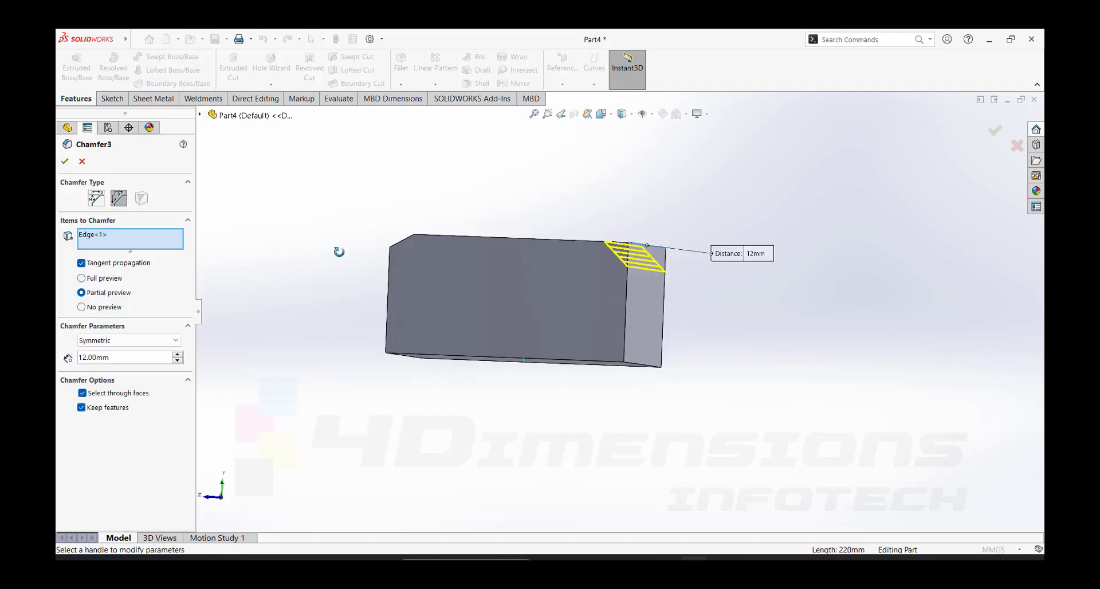
{"action": "mouse_move", "coordinate": [339, 252]}
{"action": "middle_mouse_down"}
{"action": "mouse_move", "coordinate": [327, 268]}
{"action": "mouse_move", "coordinate": [332, 261]}
{"action": "middle_mouse_up"}
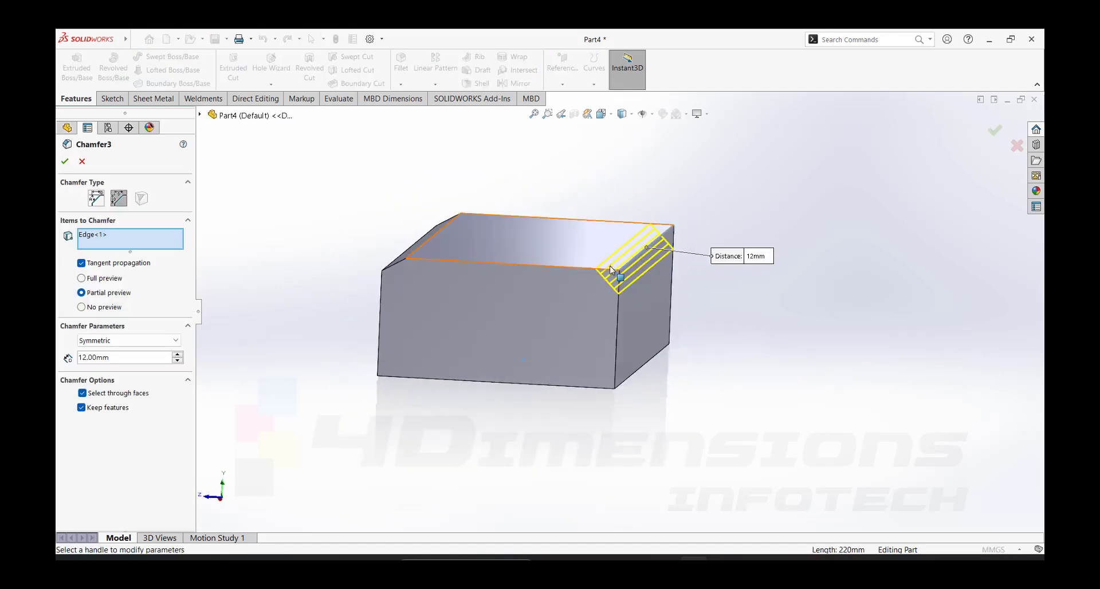
{"action": "scroll", "coordinate": [616, 285], "scroll_direction": "down", "scroll_amount": 3}
{"action": "scroll", "coordinate": [654, 349], "scroll_direction": "up", "scroll_amount": 4}
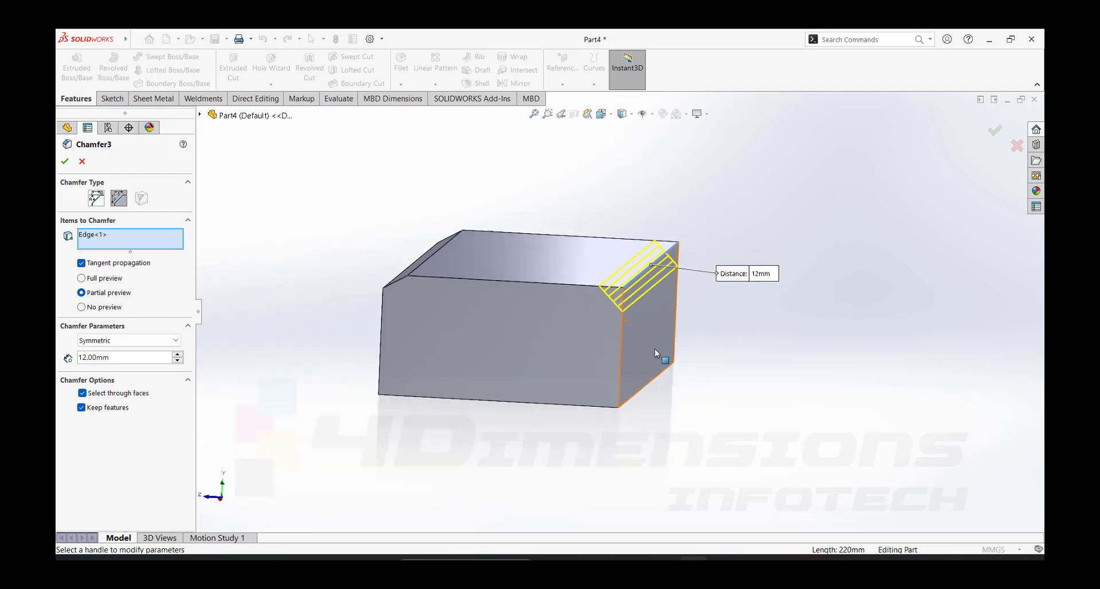
{"action": "left_click", "coordinate": [158, 340]}
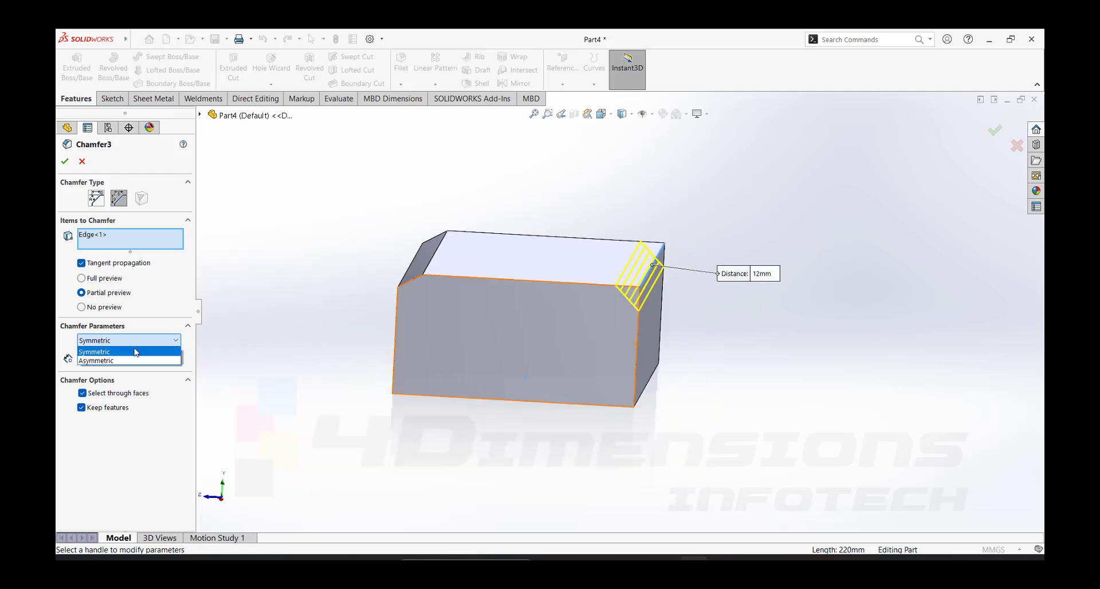
{"action": "left_click", "coordinate": [109, 359]}
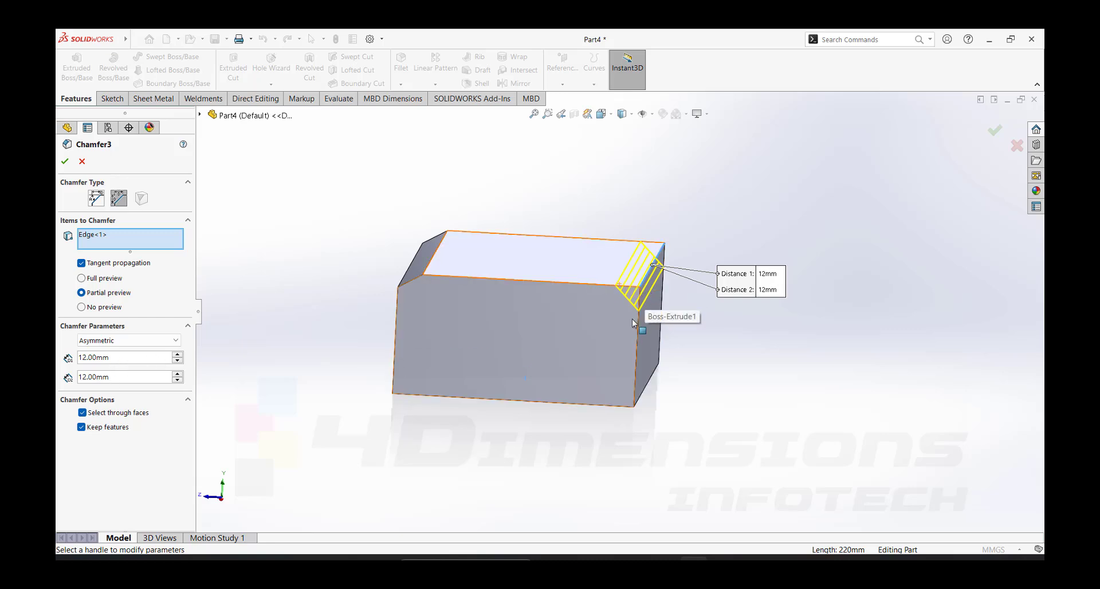
- Set the asymmetric chamfer's Distance 1 to 20 mm, check the preview, and accept the edit
{"action": "double_click", "coordinate": [142, 357]}
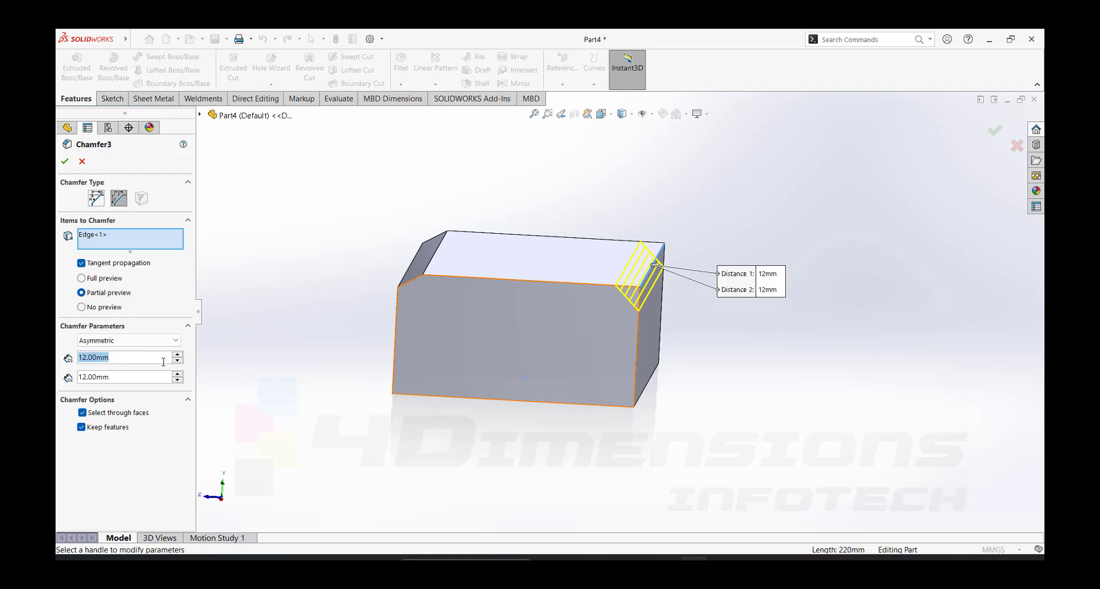
{"action": "type", "text": "20"}
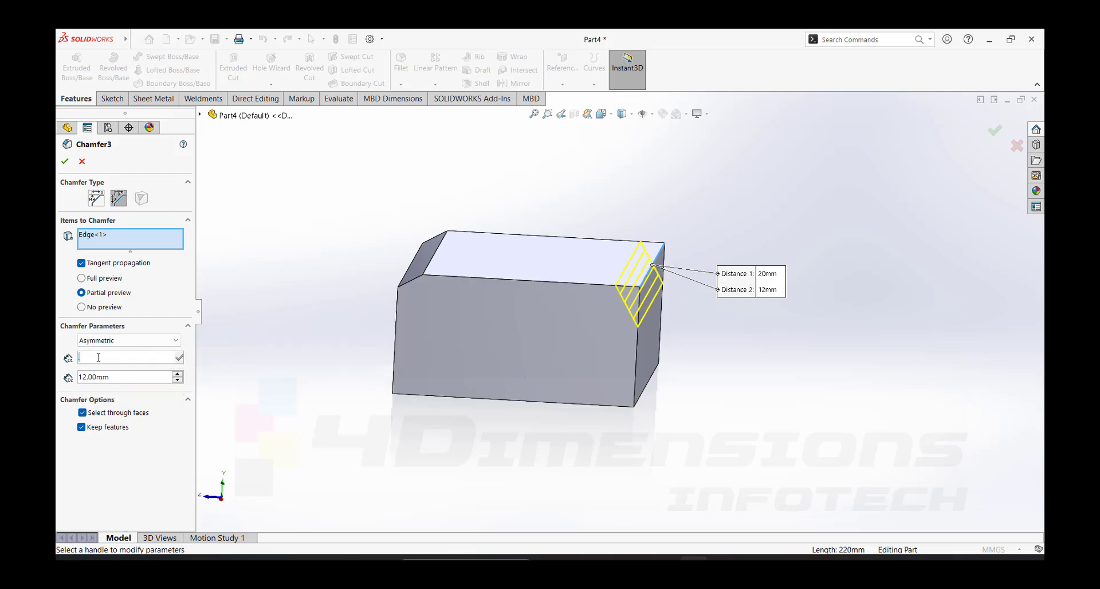
{"action": "type", "text": "20"}
{"action": "key", "text": "Return"}
{"action": "scroll", "coordinate": [639, 280], "scroll_direction": "down", "scroll_amount": 4}
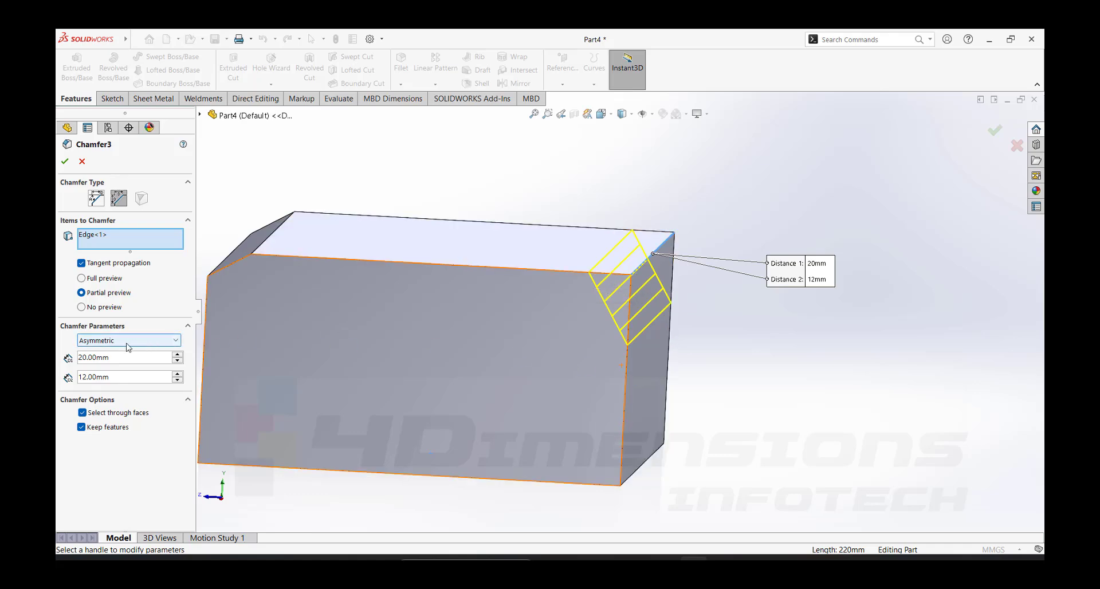
{"action": "scroll", "coordinate": [747, 343], "scroll_direction": "up", "scroll_amount": 3}
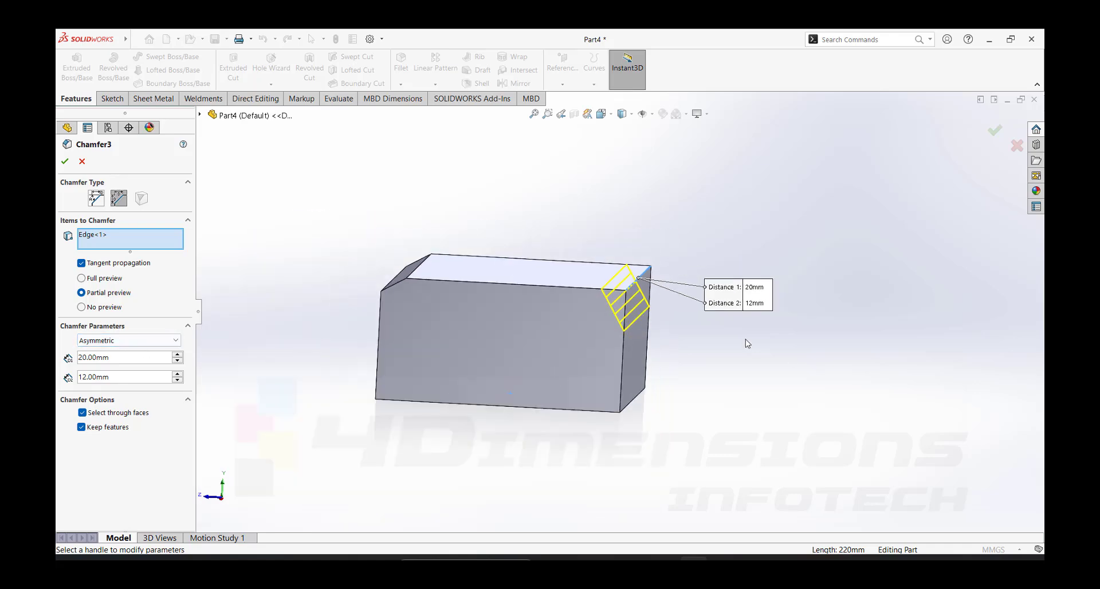
{"action": "left_click", "coordinate": [65, 161]}
- Start a Vertex chamfer and select the block's bottom corner on the end face, below the Angle Distance chamfer
{"action": "left_click", "coordinate": [400, 84]}
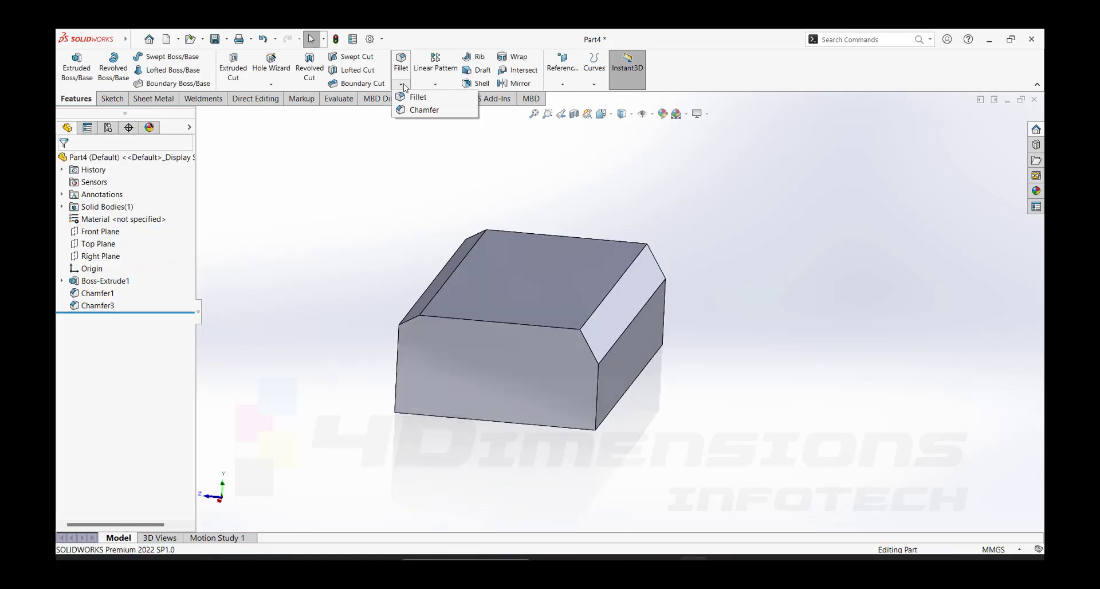
{"action": "left_click", "coordinate": [417, 108]}
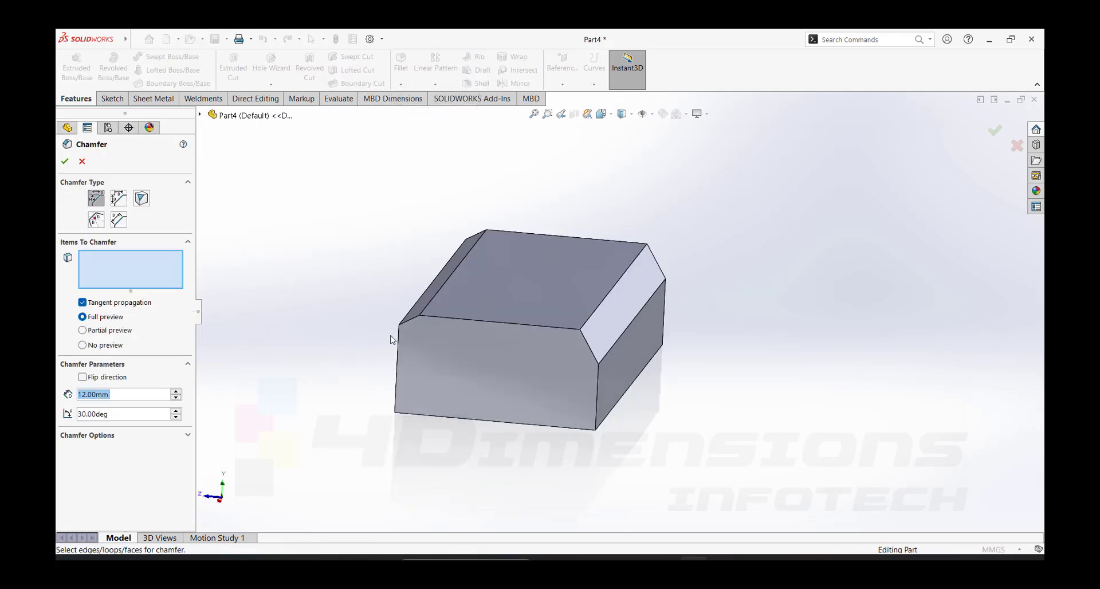
{"action": "middle_click_drag", "start_coordinate": [405, 331], "coordinate": [579, 314]}
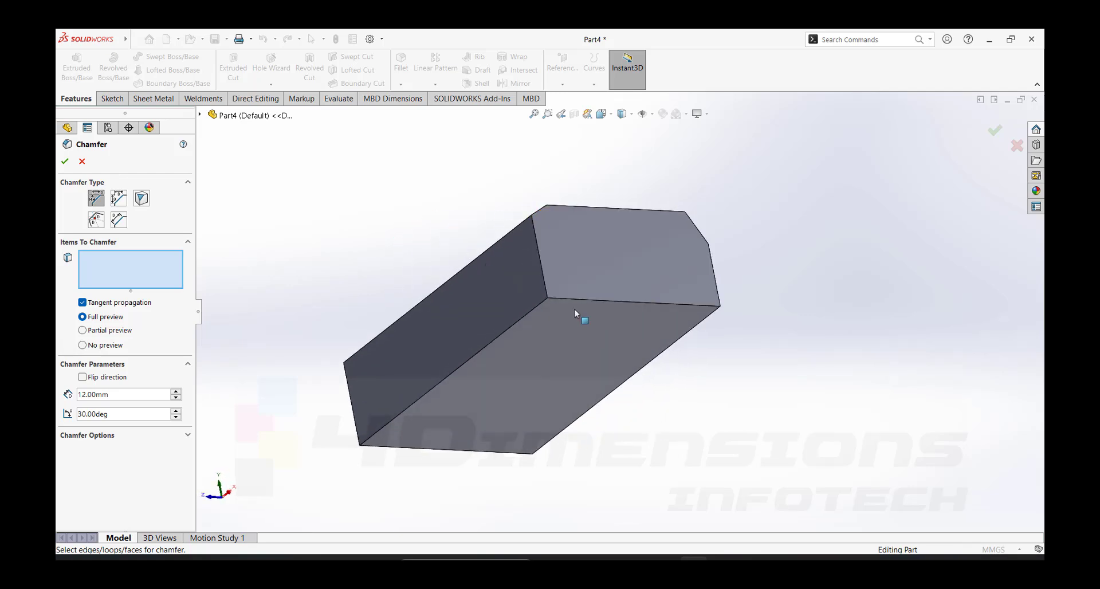
{"action": "scroll", "coordinate": [551, 301], "scroll_direction": "down", "scroll_amount": 2}
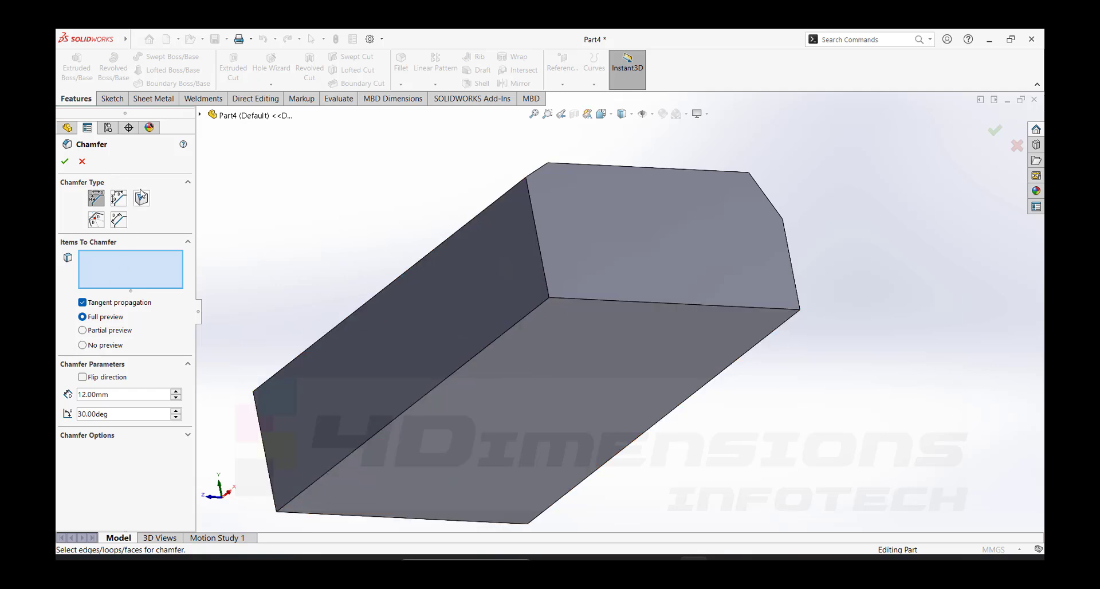
{"action": "left_click", "coordinate": [142, 199]}
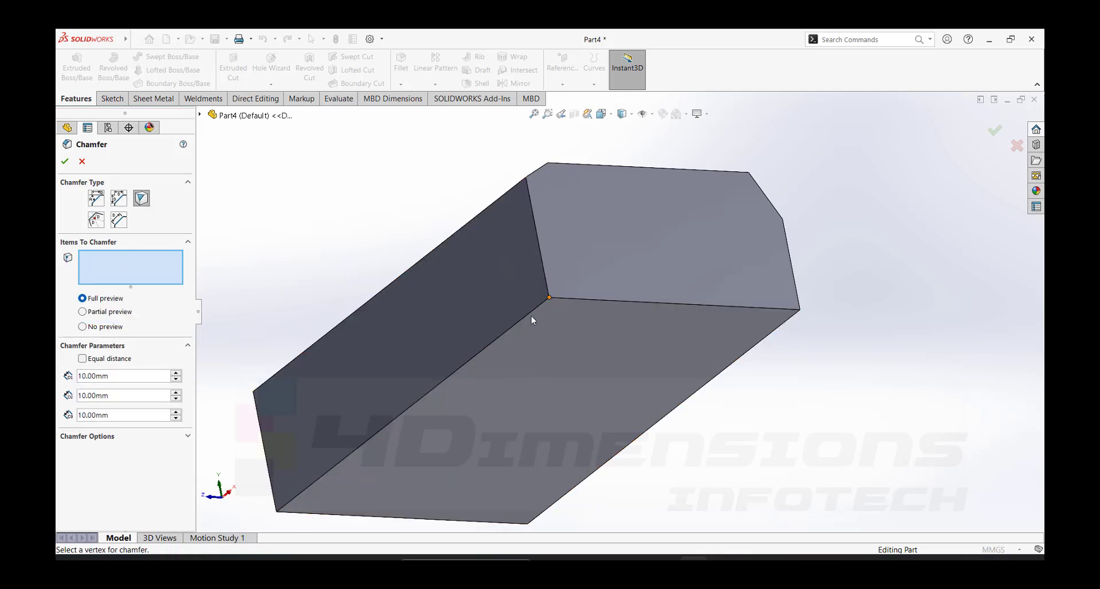
{"action": "left_click", "coordinate": [549, 298]}
{"action": "scroll", "coordinate": [549, 298], "scroll_direction": "down", "scroll_amount": 3}
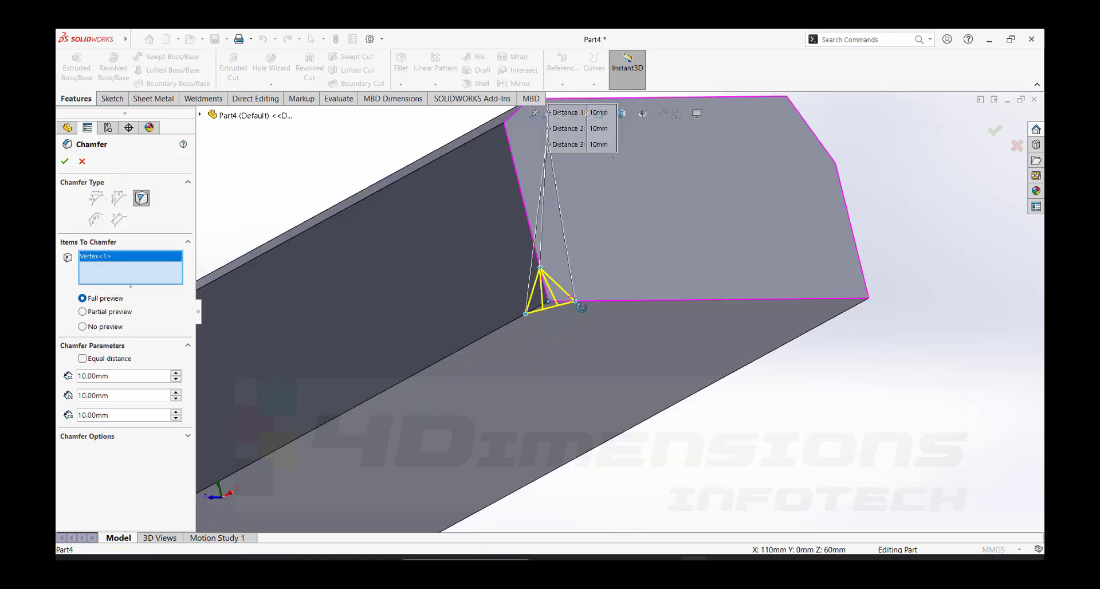
{"action": "scroll", "coordinate": [621, 311], "scroll_direction": "up", "scroll_amount": 3}
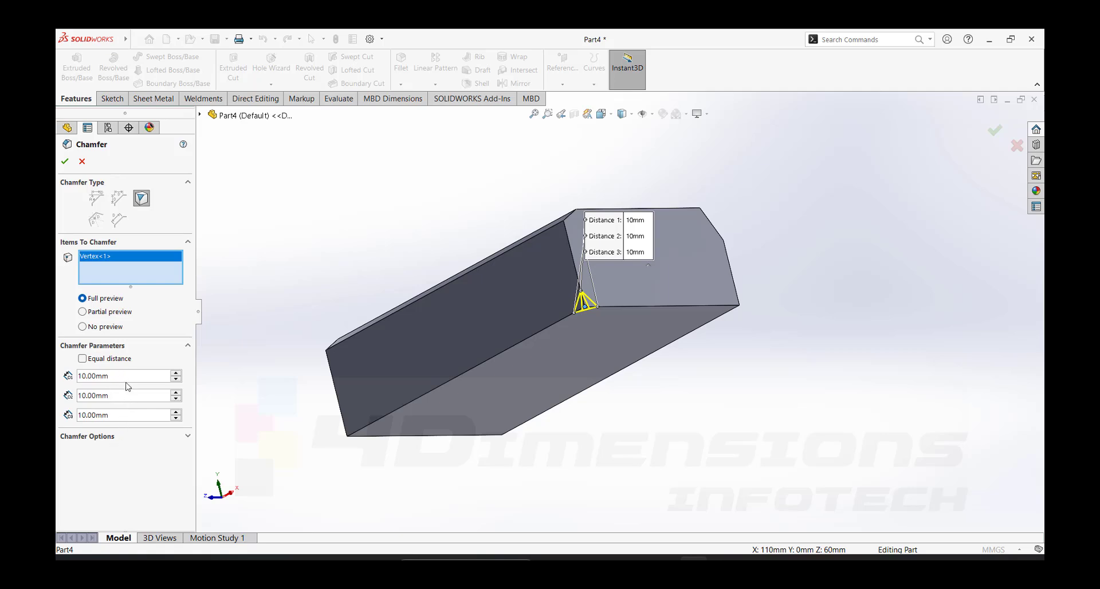
- Set the vertex chamfer's Distance 1 to 20 mm, Distance 2 to 25 mm and Distance 3 to 20 mm
{"action": "double_click", "coordinate": [129, 378]}
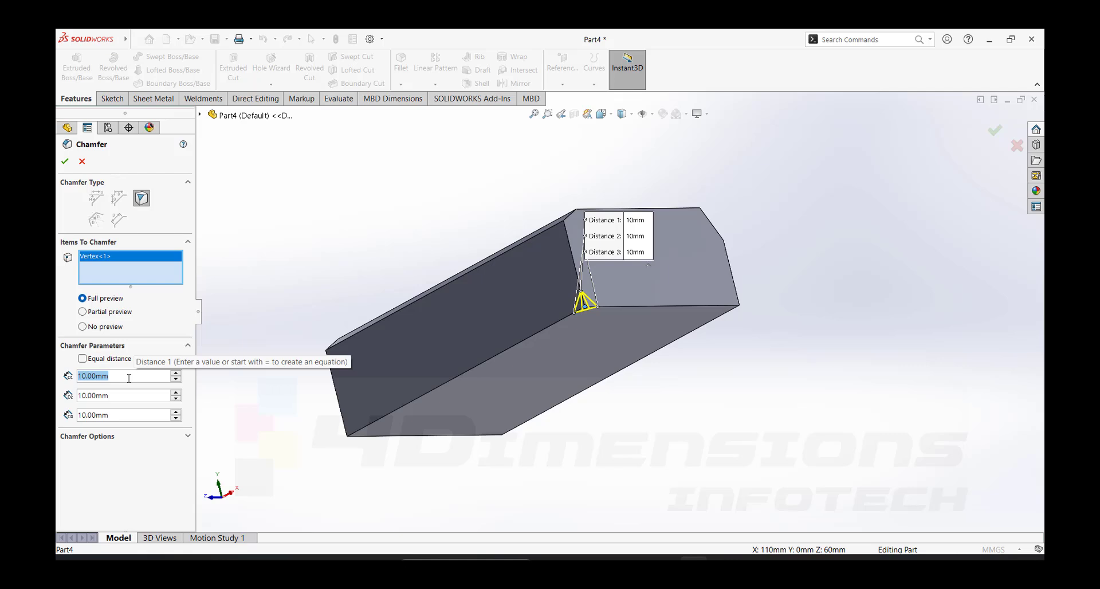
{"action": "type", "text": "20"}
{"action": "key", "text": "Return"}
{"action": "key", "text": "Tab"}
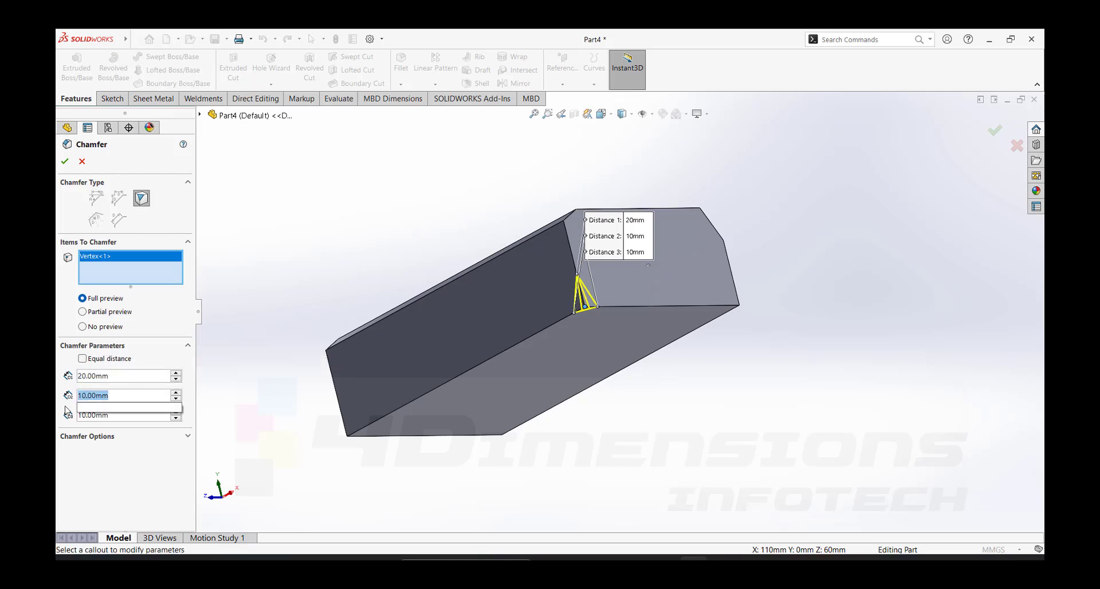
{"action": "type", "text": "25"}
{"action": "key", "text": "Return"}
{"action": "key", "text": "Tab"}
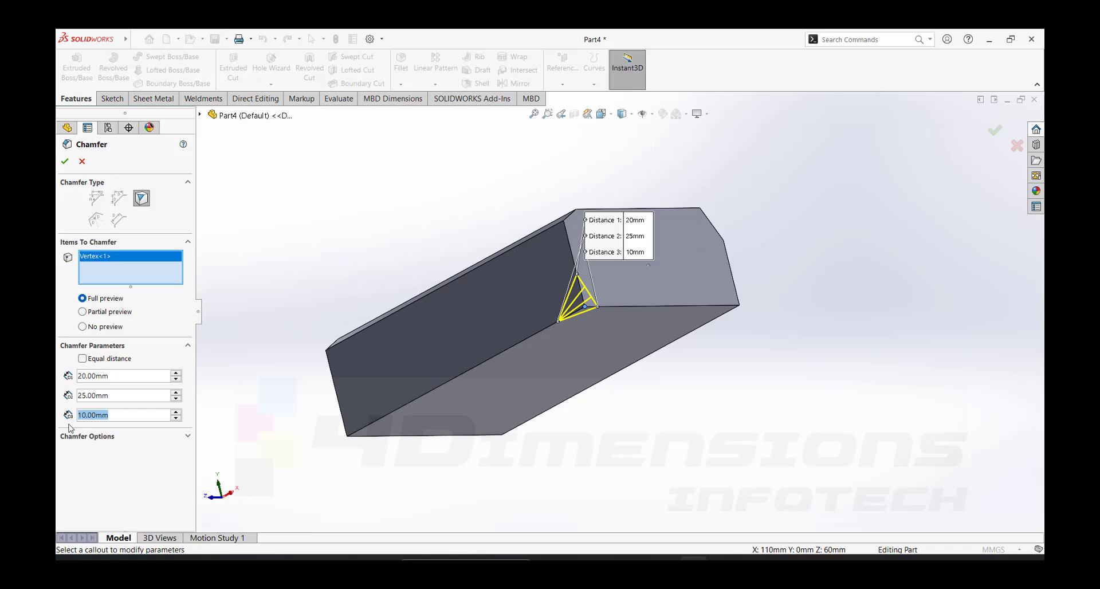
{"action": "type", "text": "20"}
{"action": "key", "text": "Return"}
- Check the vertex chamfer's preview at the block's corner, accept the feature, and examine the cut corner
{"action": "scroll", "coordinate": [788, 346], "scroll_direction": "down", "scroll_amount": 3}
{"action": "middle_click_drag", "start_coordinate": [681, 292], "coordinate": [681, 379]}
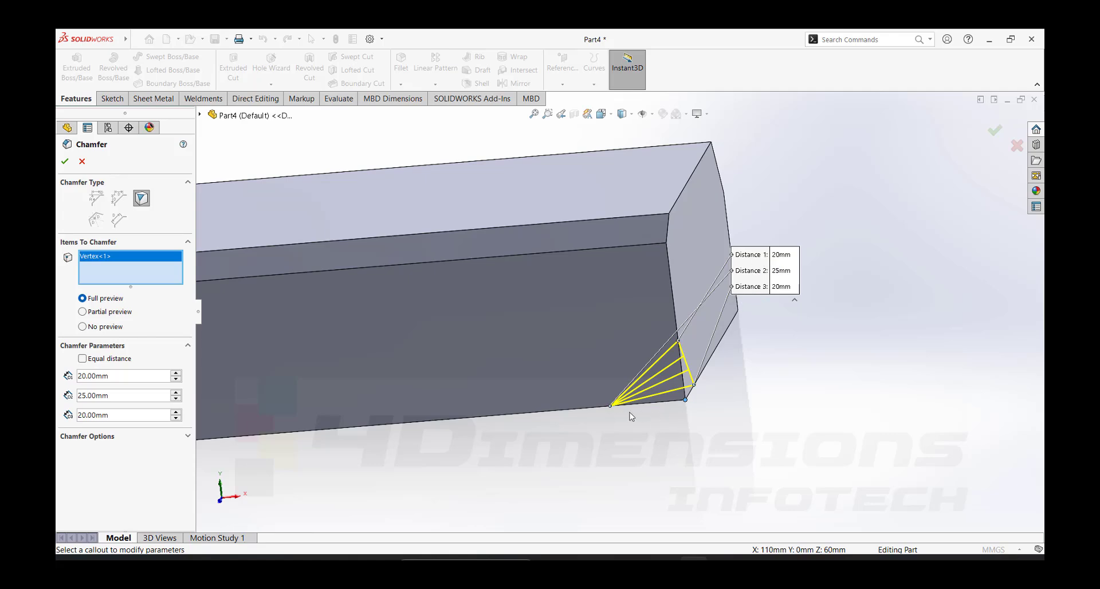
{"action": "middle_click_drag", "start_coordinate": [729, 407], "coordinate": [685, 350]}
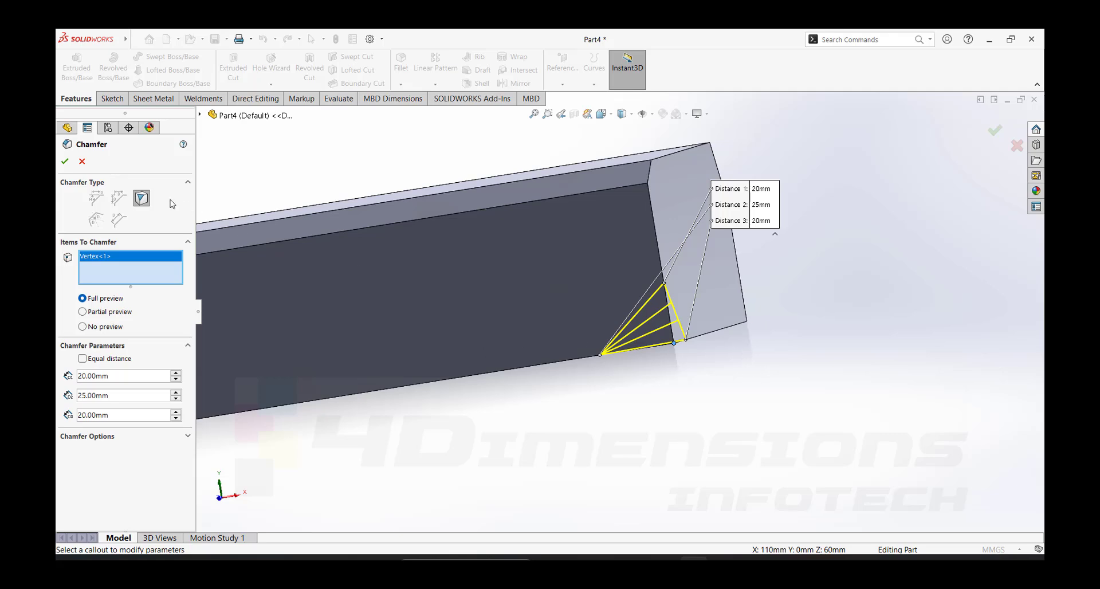
{"action": "left_click", "coordinate": [65, 163]}
{"action": "middle_click_drag", "start_coordinate": [695, 341], "coordinate": [593, 301]}
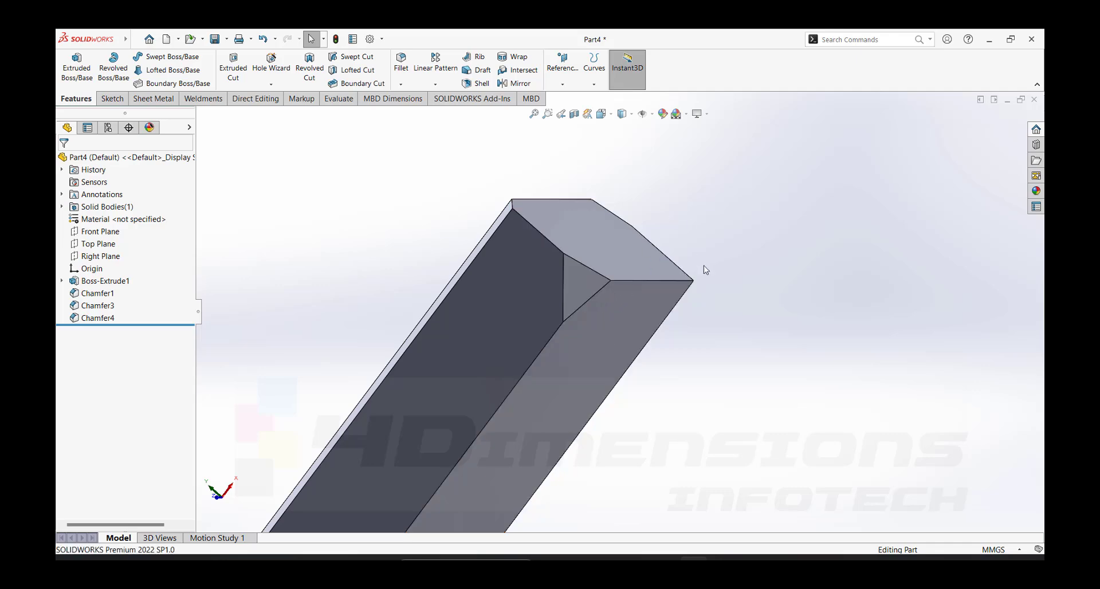
{"action": "middle_click_drag", "start_coordinate": [703, 266], "coordinate": [692, 433]}
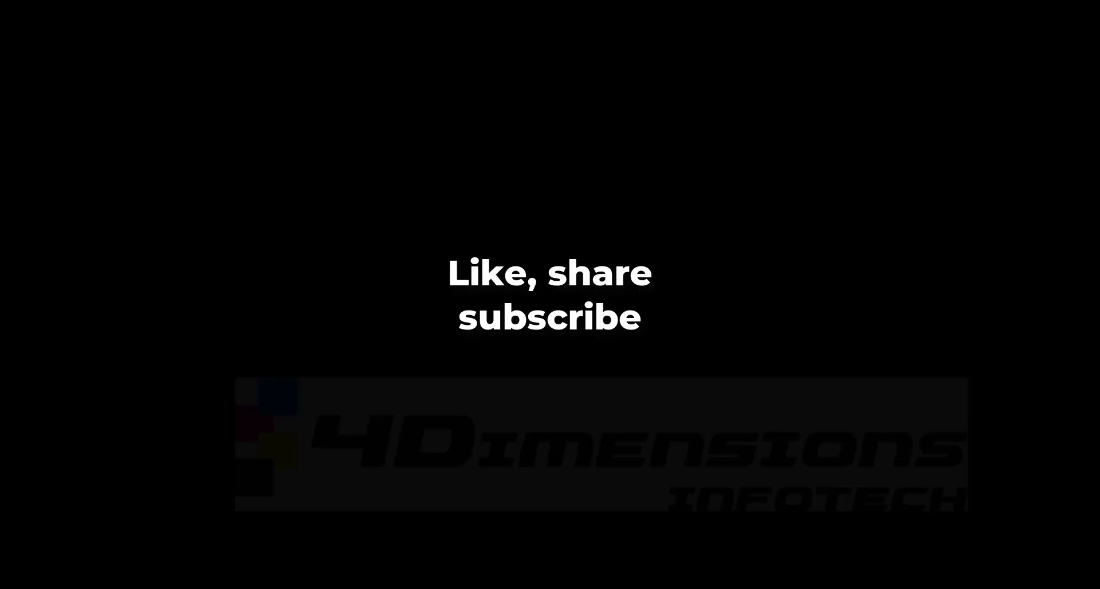